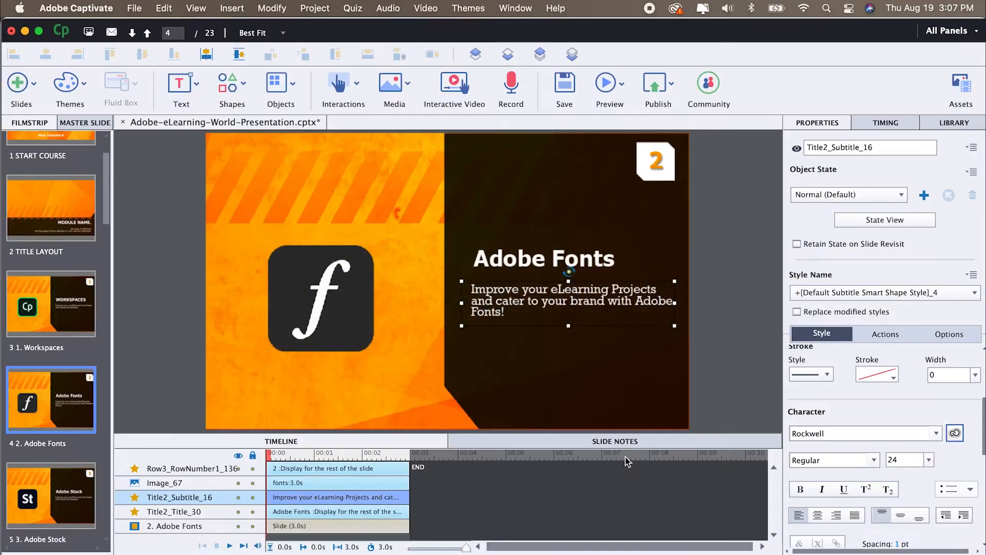
Change the font of the subtitle on the Adobe Fonts slide to the Adobe font Rockwell Std
click(936, 433)
scroll(906, 375, up, 20)
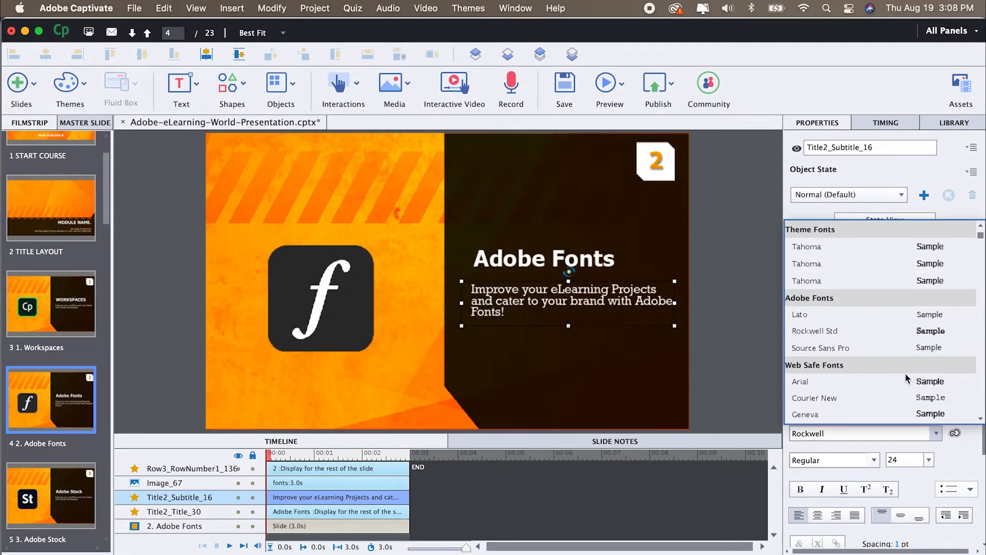
click(828, 332)
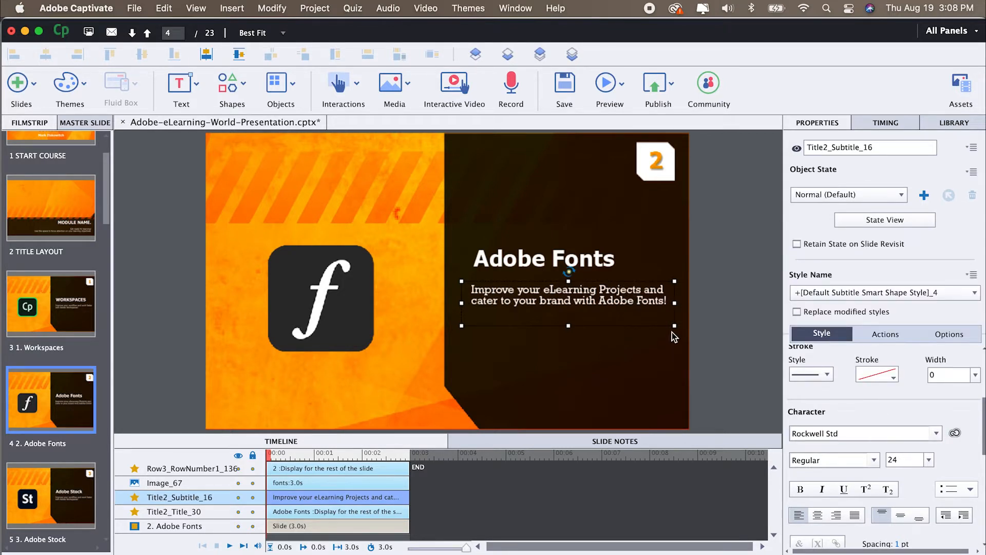
Open the settings for publishing to the computer, continue past the Adobe Fonts connection notice, and activate the Adobe Fonts domains entry
click(651, 92)
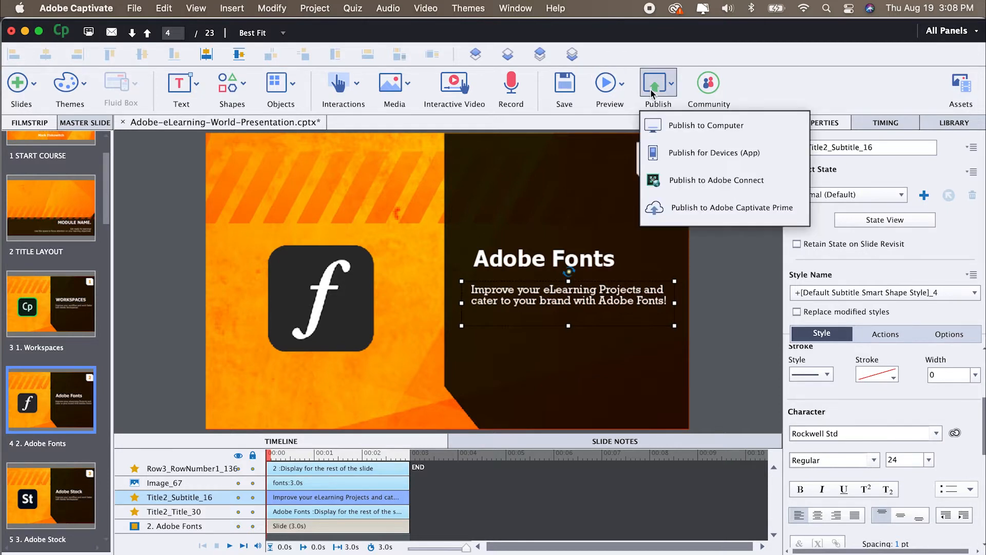
click(667, 126)
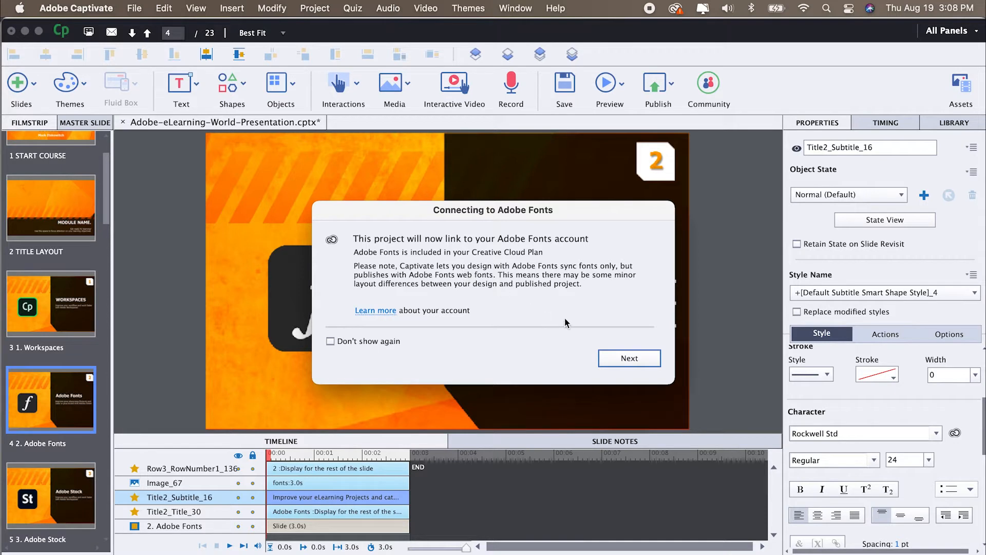
click(628, 357)
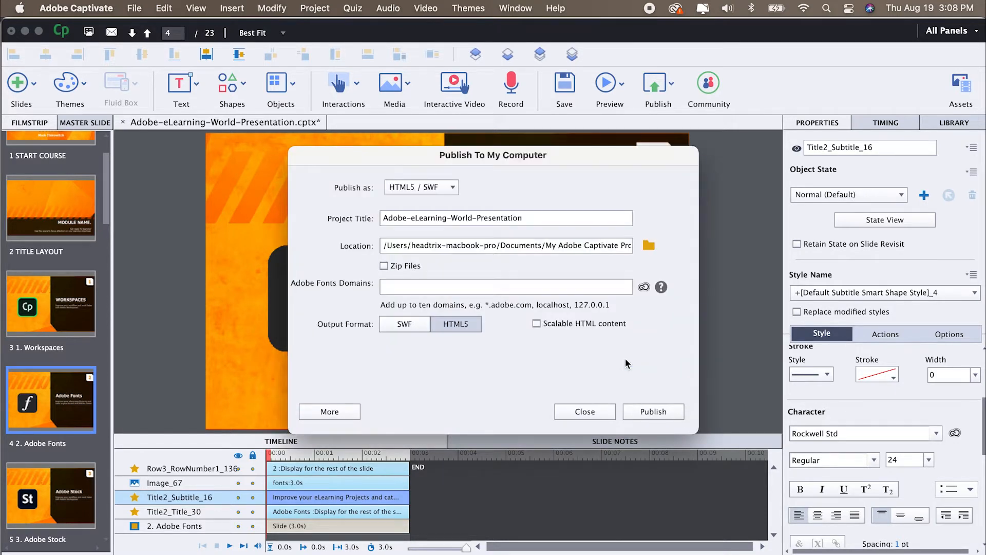
click(515, 288)
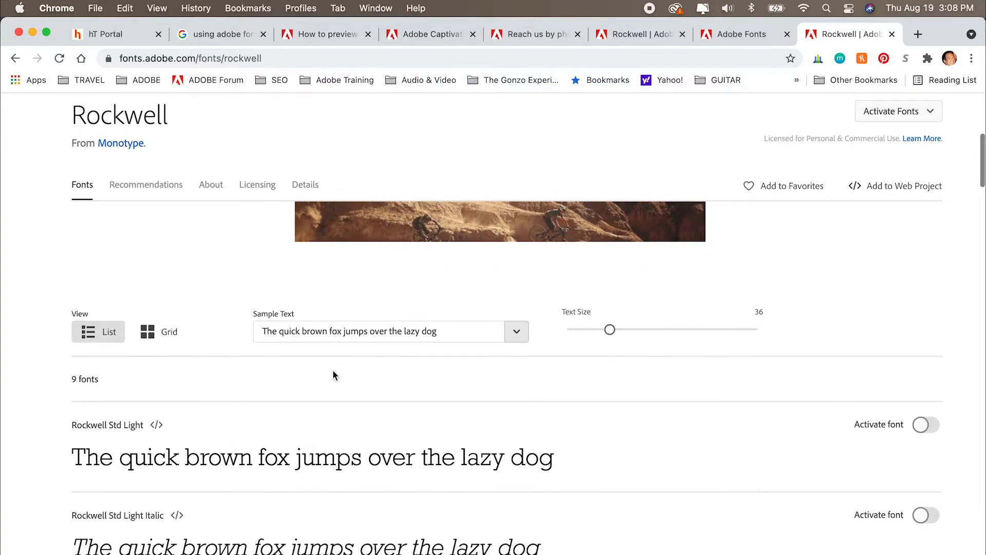
On the Adobe Fonts website in Chrome, start a visual search with hTBusCardSignature.gif and restrict the region to the headTrix logo
scroll(333, 374, down, 15)
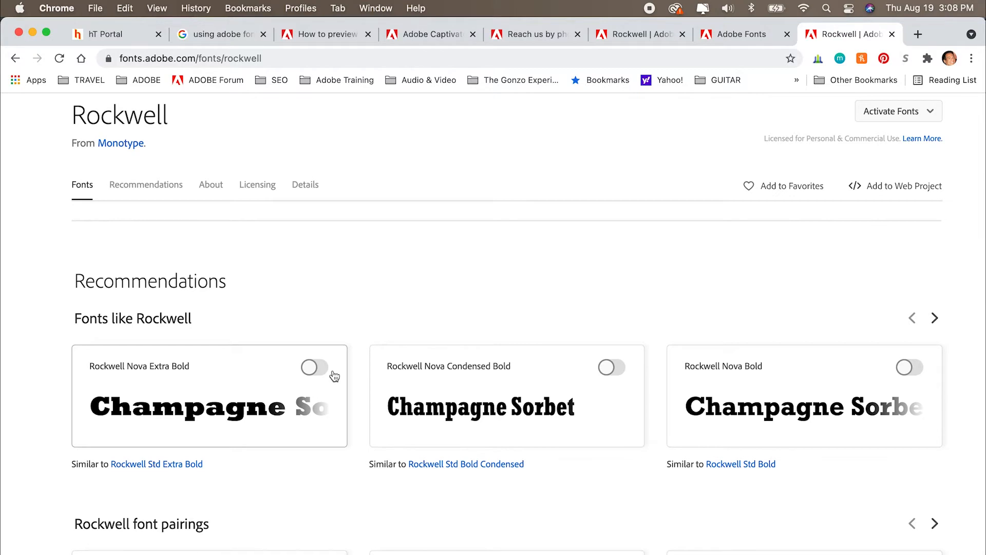
scroll(334, 376, down, 5)
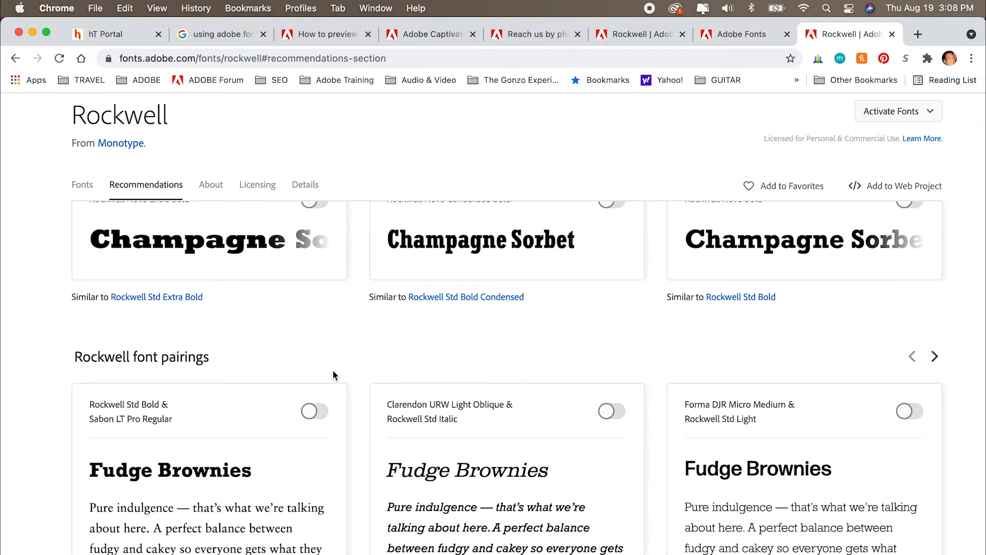
scroll(333, 374, up, 15)
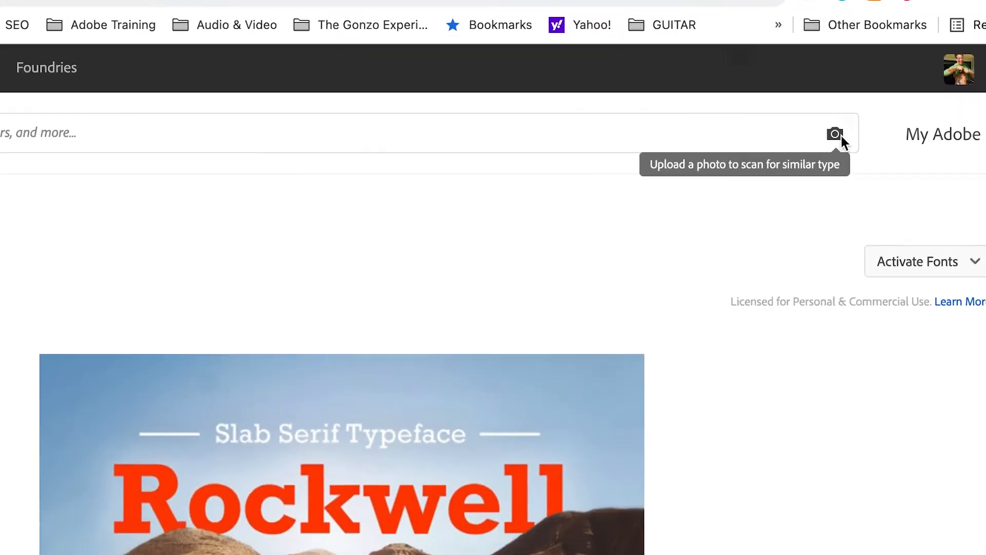
click(837, 108)
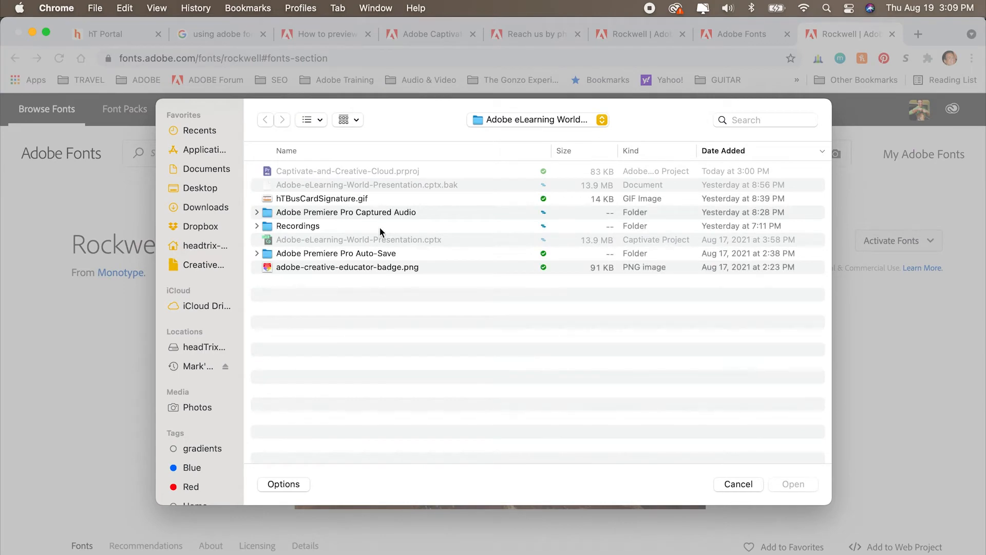
double_click(290, 200)
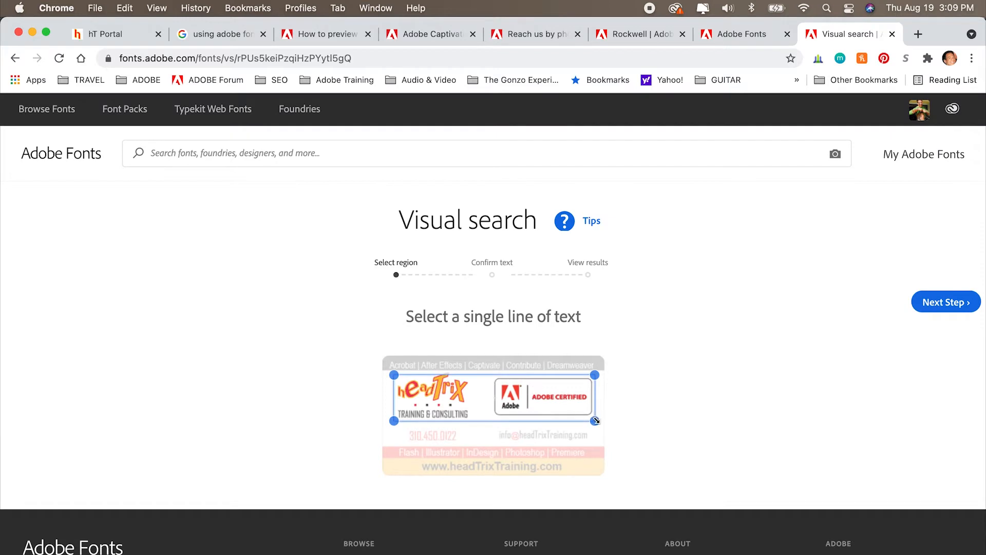
drag(594, 420, 471, 372)
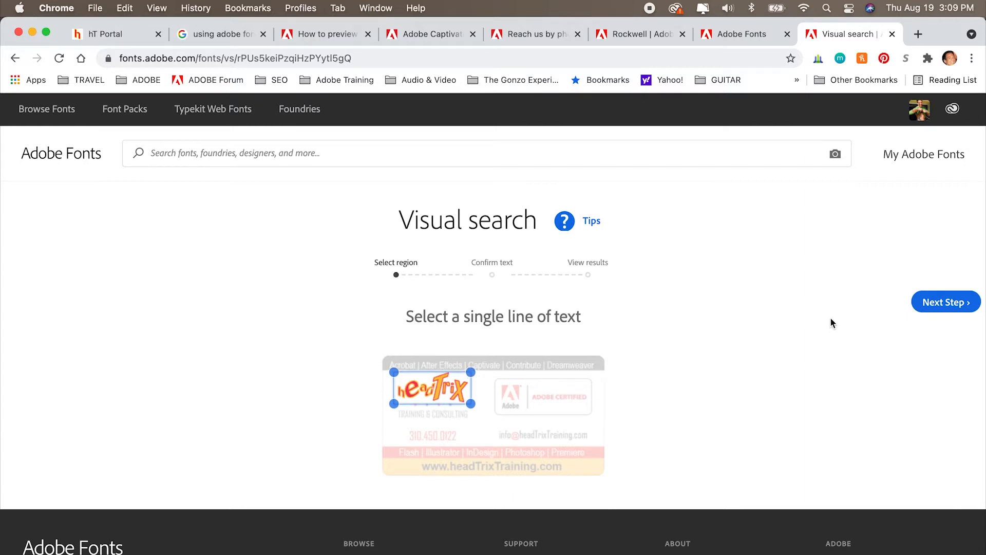
click(943, 303)
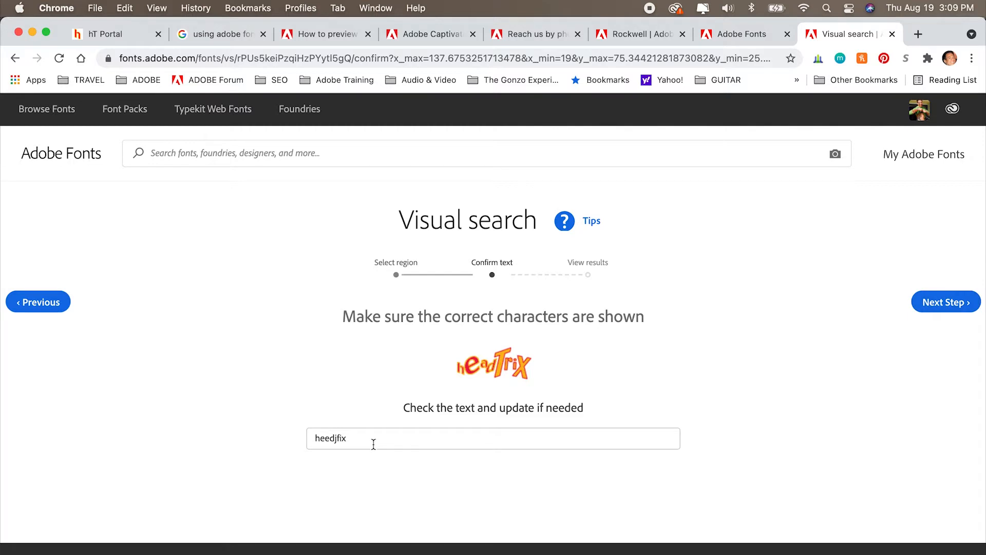
Correct the recognized text to headTrix and look through the similar fonts for the logo
drag(363, 443, 278, 445)
text(headTriux)
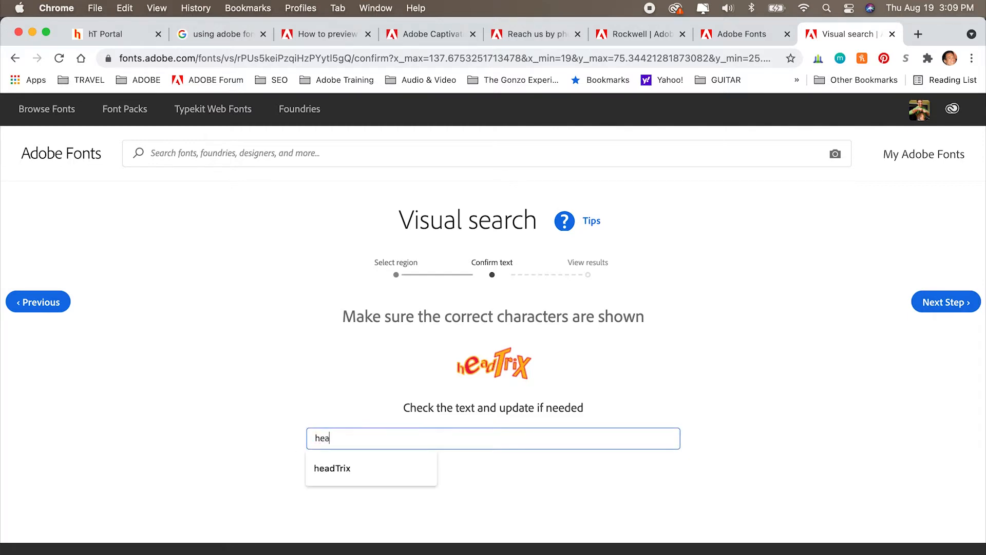
key(BackSpace)
key(BackSpace)
text(x)
click(934, 303)
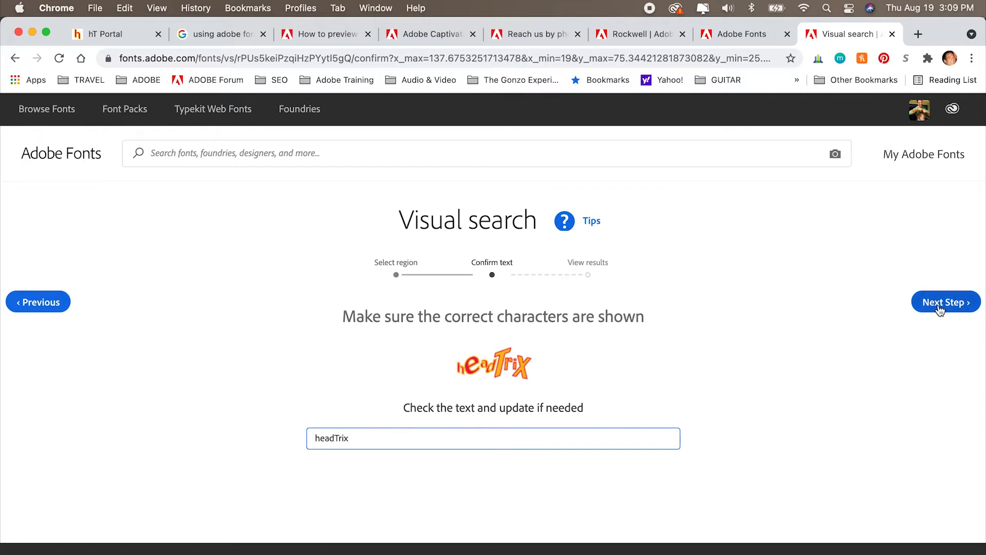
scroll(721, 354, down, 6)
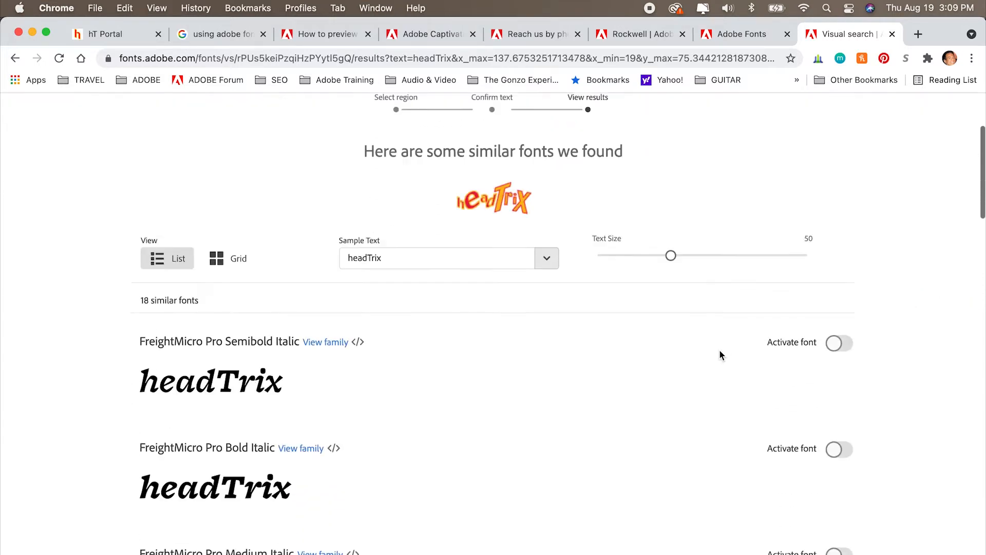
scroll(720, 355, down, 2)
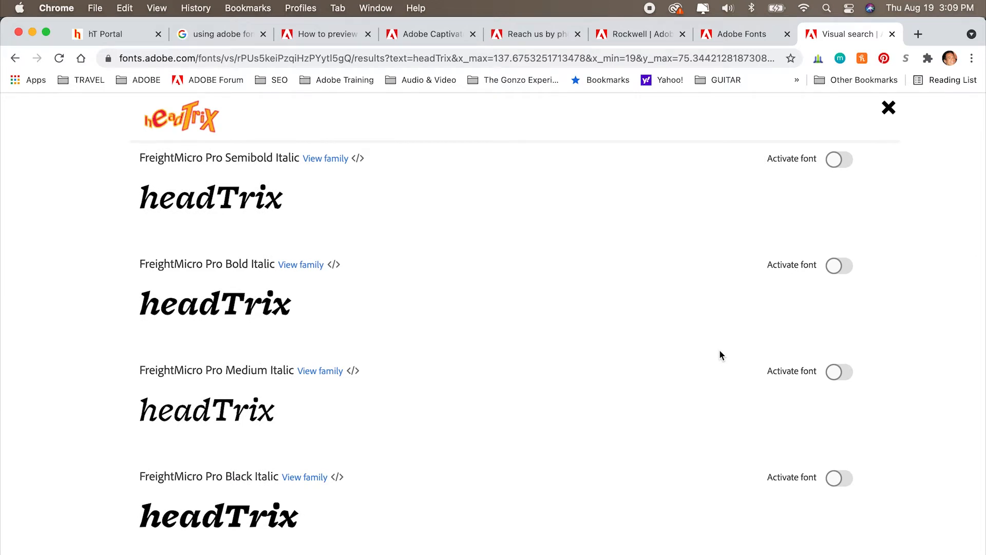
scroll(721, 354, down, 2)
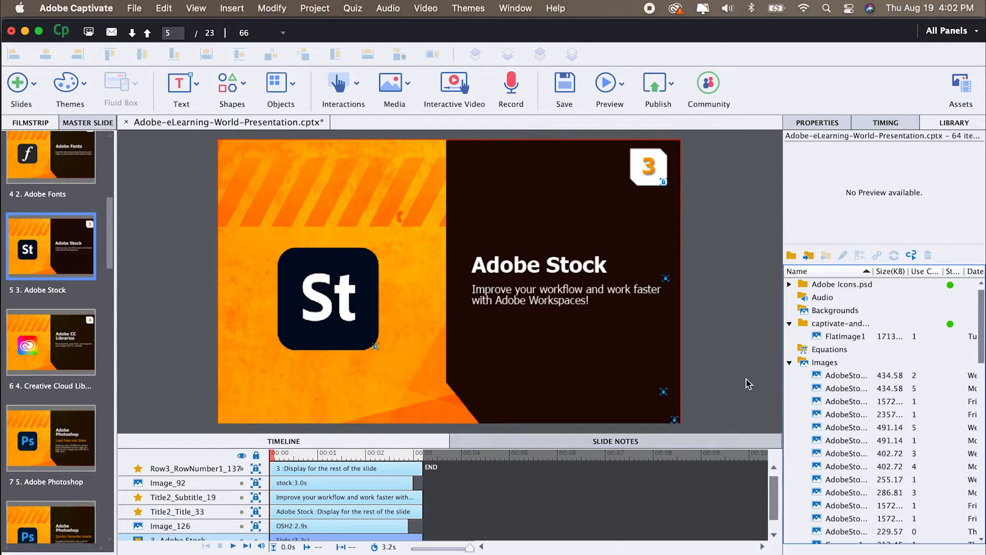
In Adobe Captivate, open the assets library and browse the icons, 360 assets and images
click(959, 92)
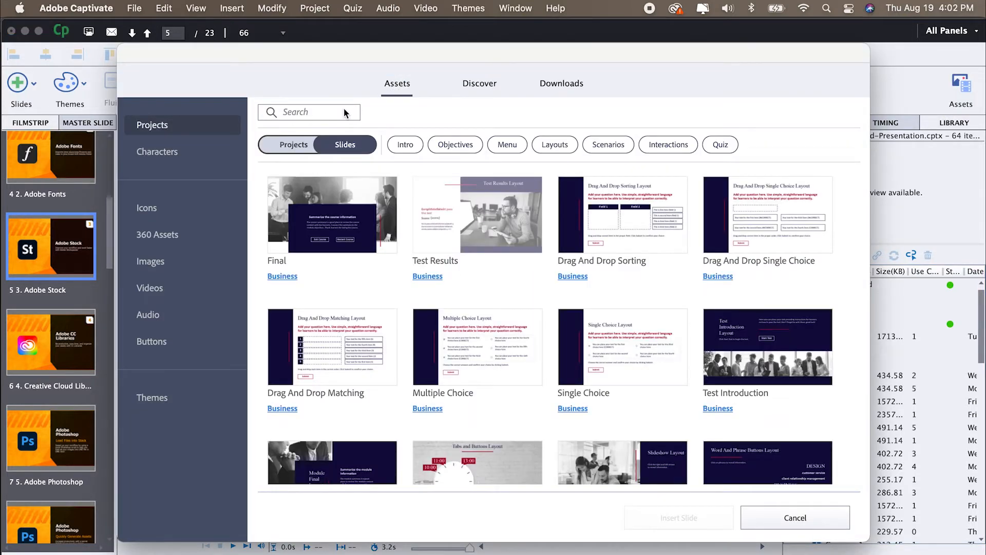
click(142, 218)
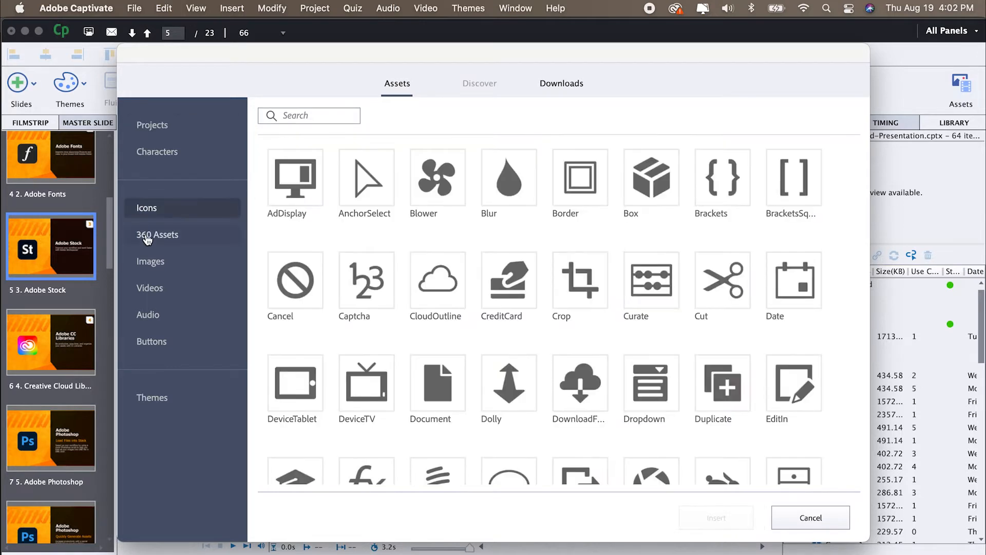
click(146, 236)
click(152, 263)
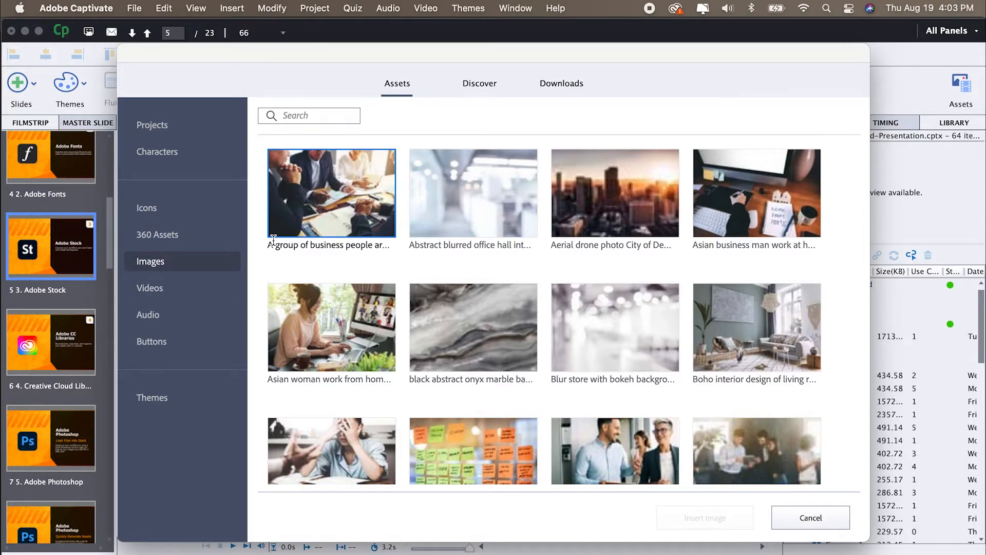
scroll(362, 308, down, 20)
scroll(362, 308, down, 15)
scroll(362, 303, up, 10)
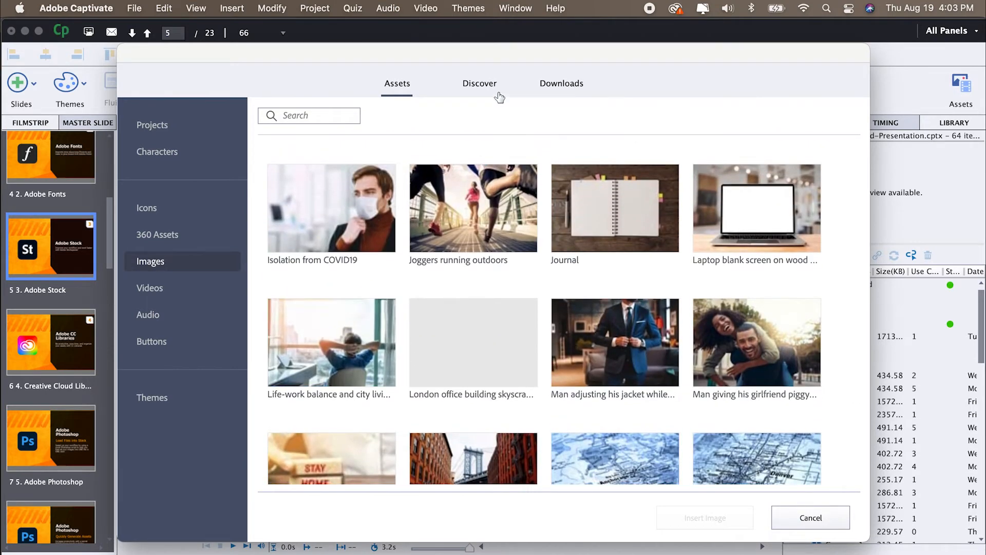
Search Adobe Stock images for "3 person meeting" from within the assets window
click(490, 85)
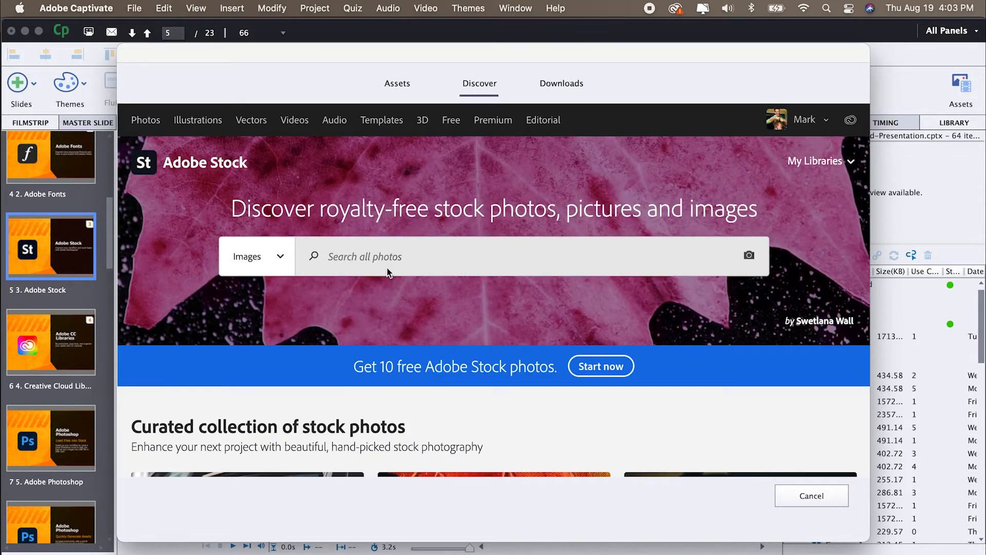
click(281, 260)
click(369, 257)
text(3 person meeting)
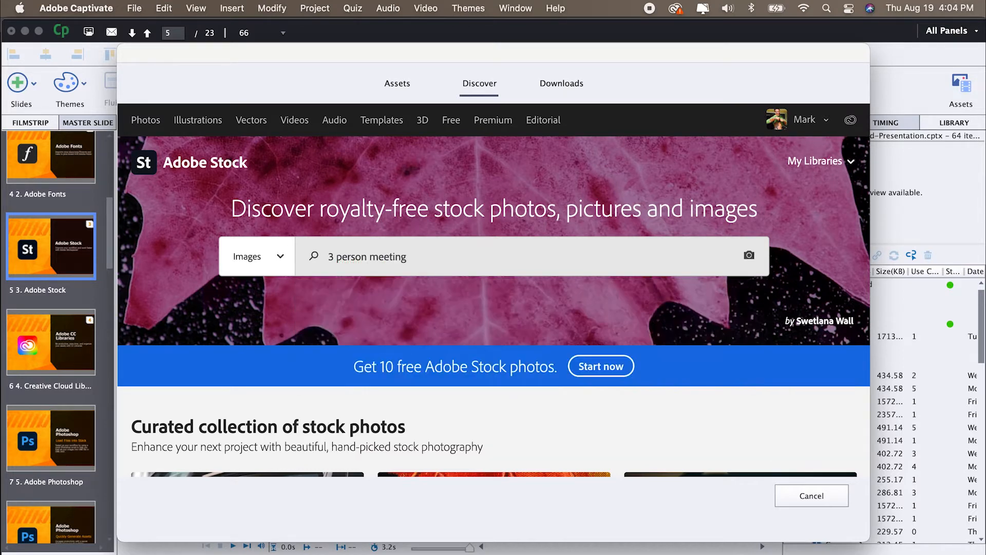
key(Return)
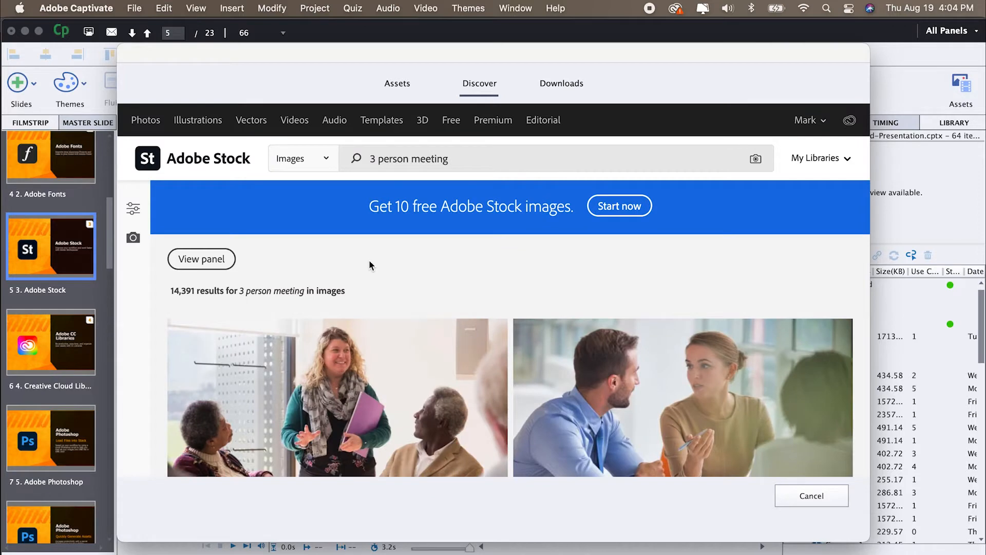
Download the preview of the meeting photo with the red-haired woman and the man in glasses, and dismiss the download status
scroll(409, 330, down, 10)
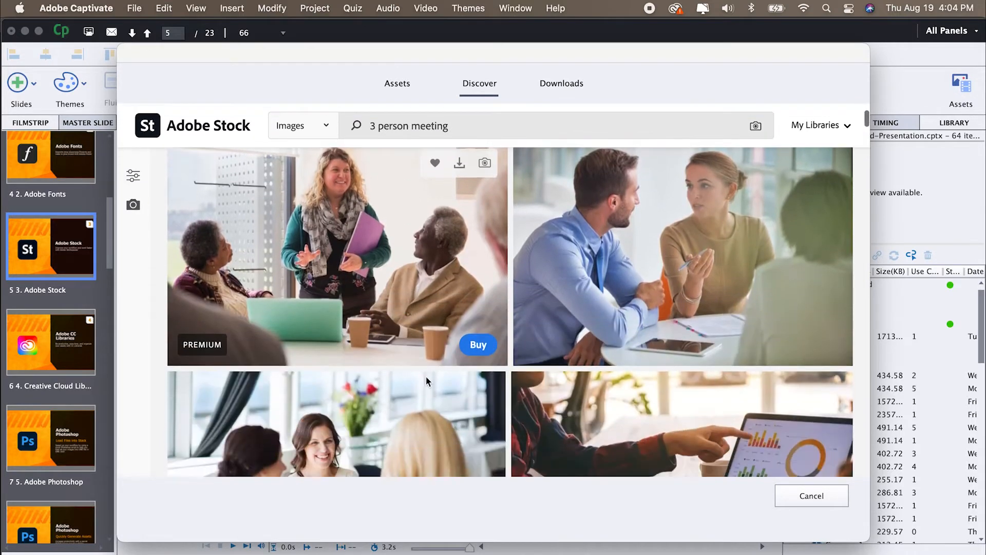
scroll(427, 382, down, 5)
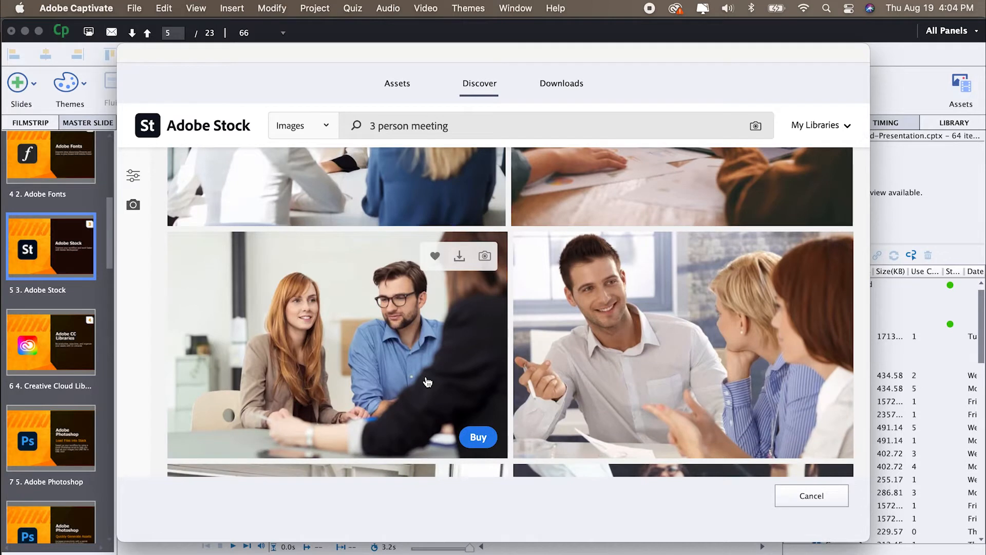
click(459, 259)
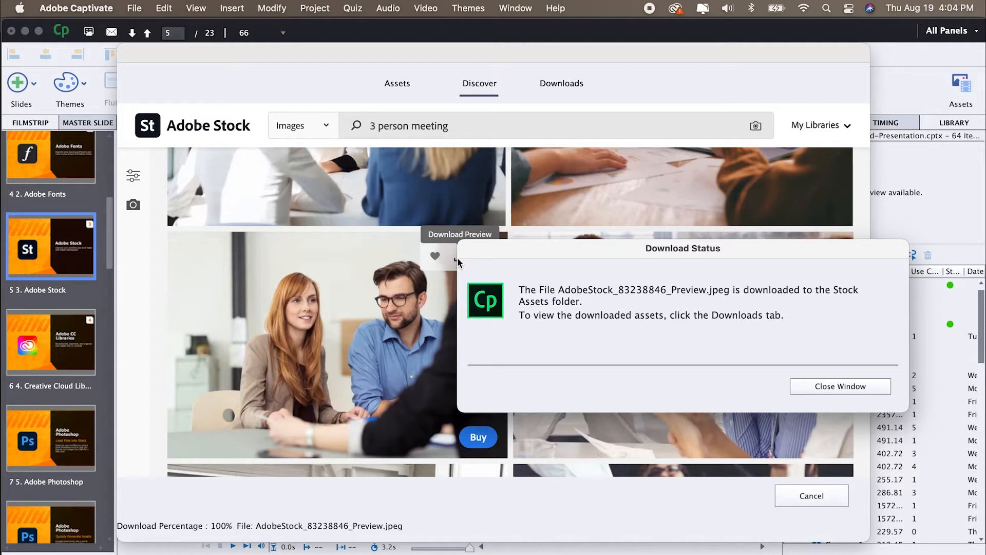
click(843, 386)
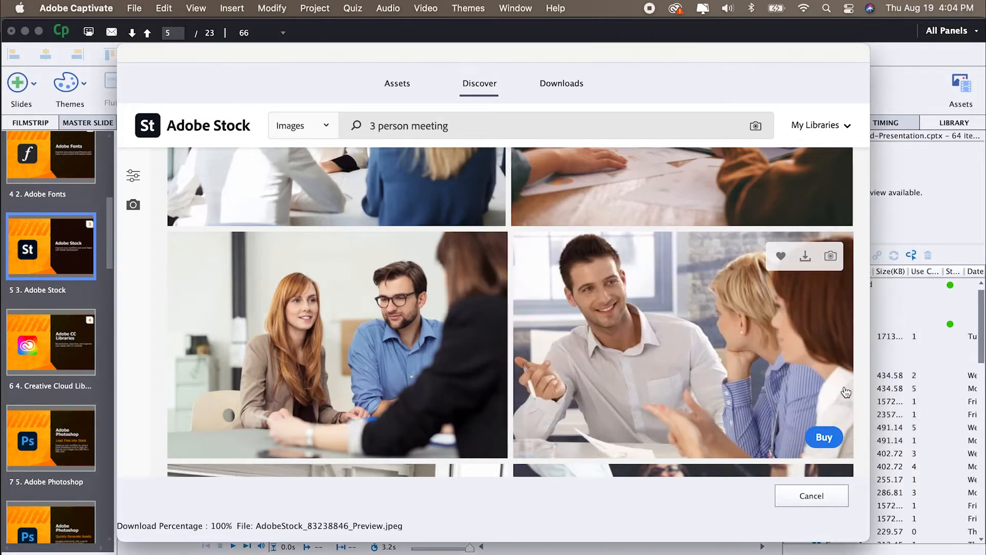
Insert the downloaded AdobeStock_83238846 preview at the right edge of the Adobe Stock slide, behind all other objects
click(563, 84)
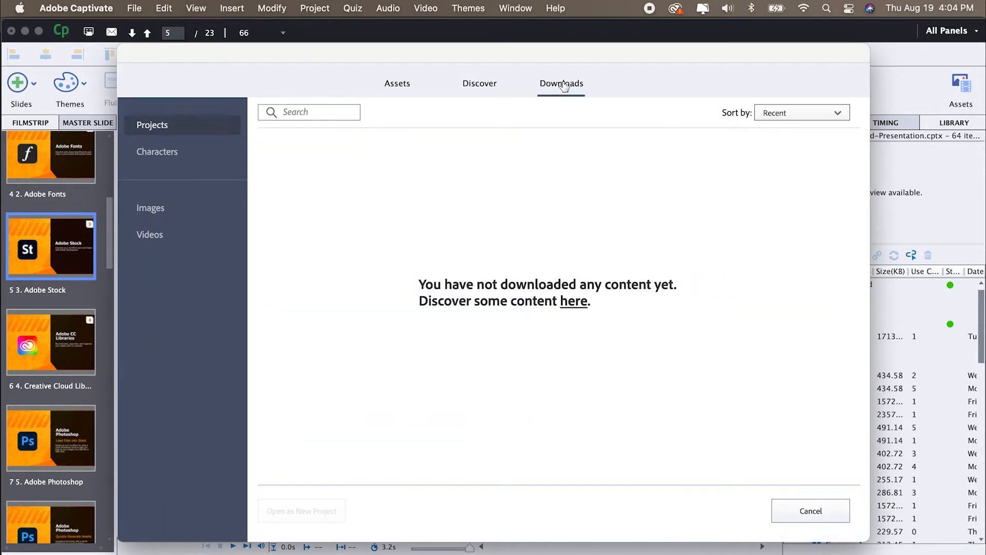
click(160, 211)
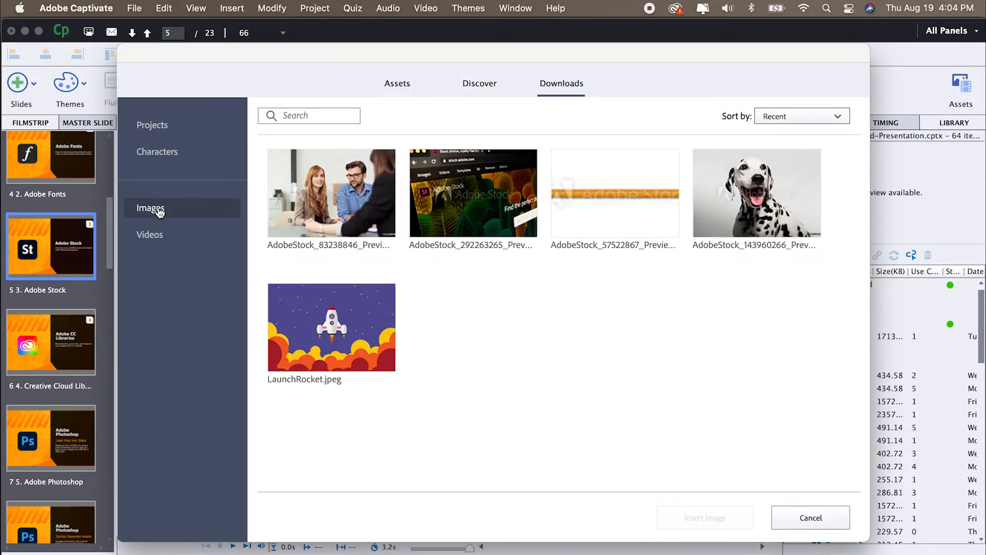
click(342, 199)
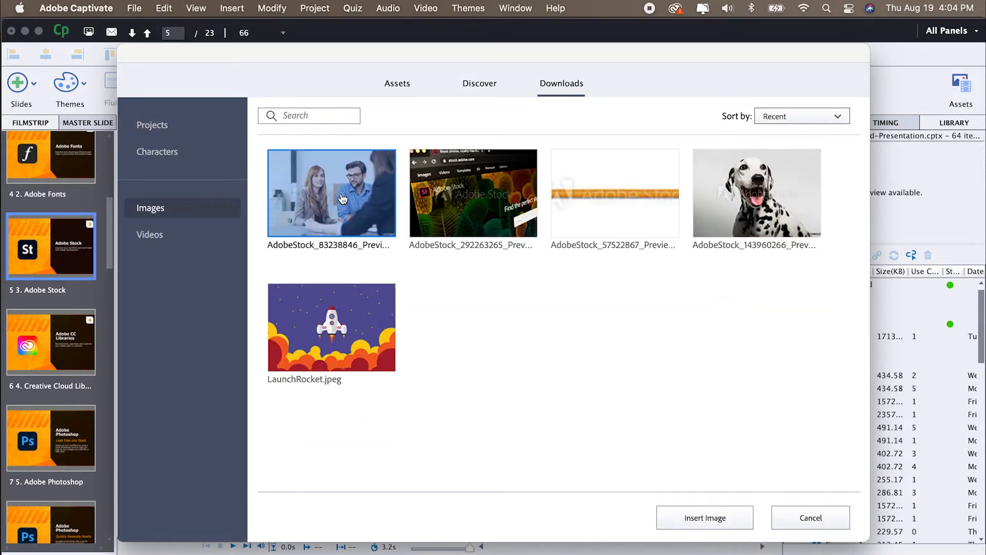
click(701, 519)
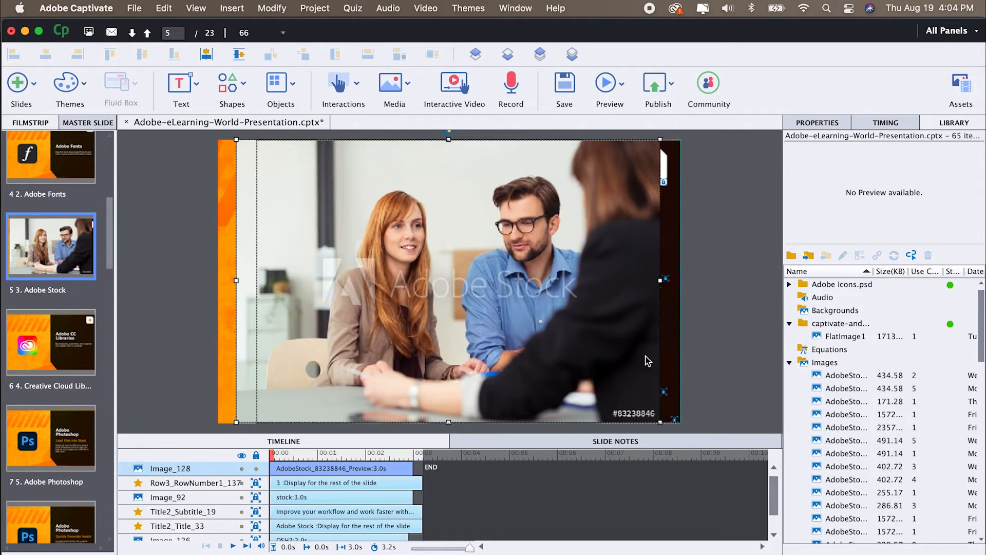
key(super+shift+bracketleft)
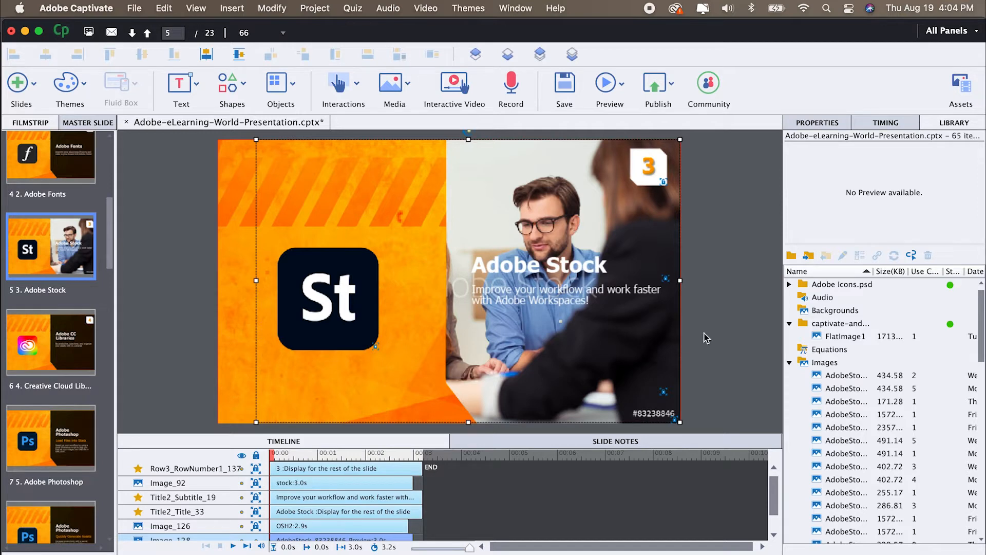
click(740, 334)
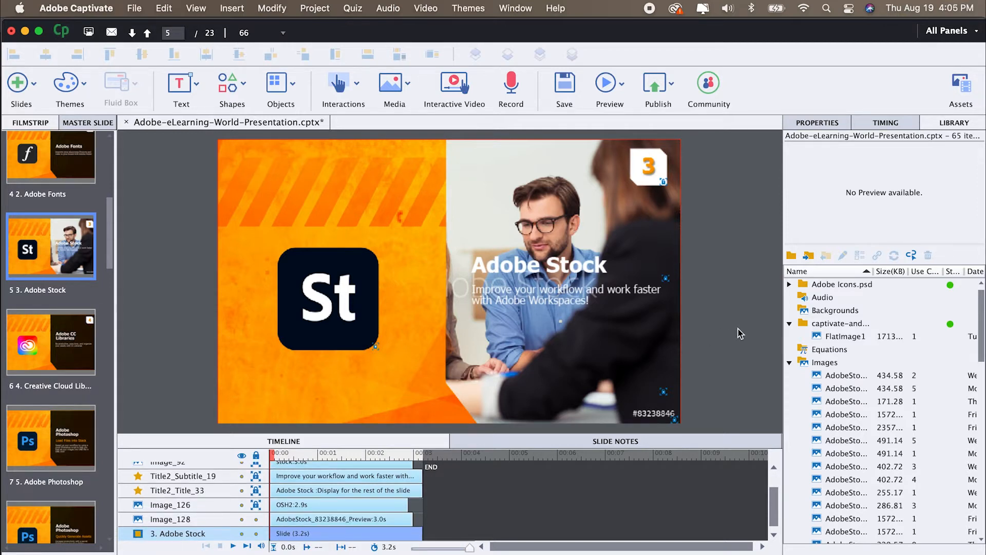
Search Adobe Stock images for "2 business people" from within the assets window
click(960, 87)
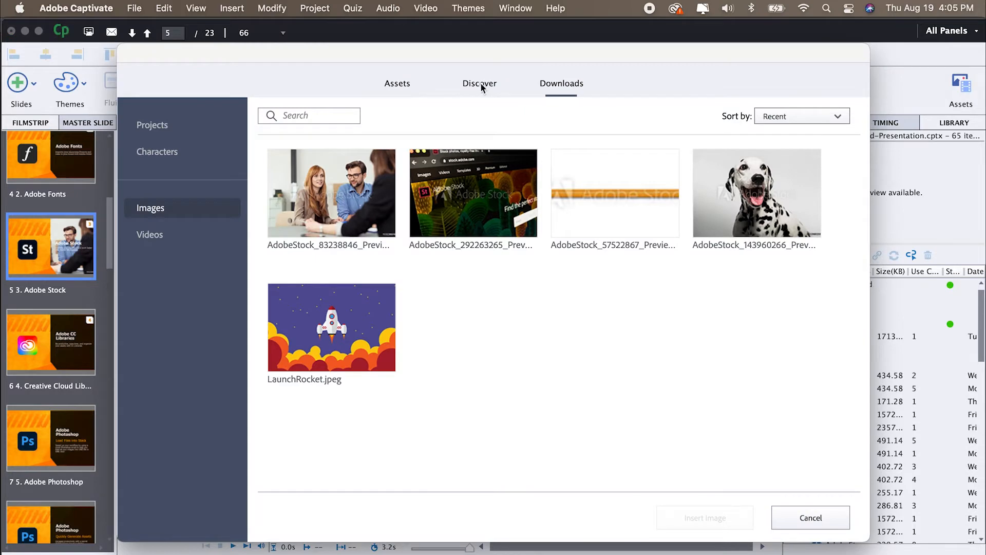
click(481, 87)
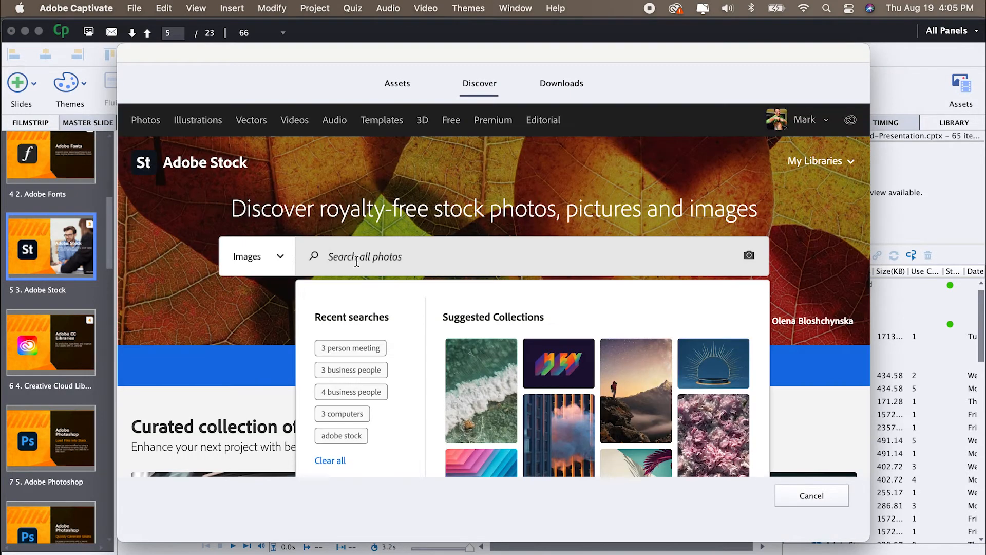
text(2 business peole)
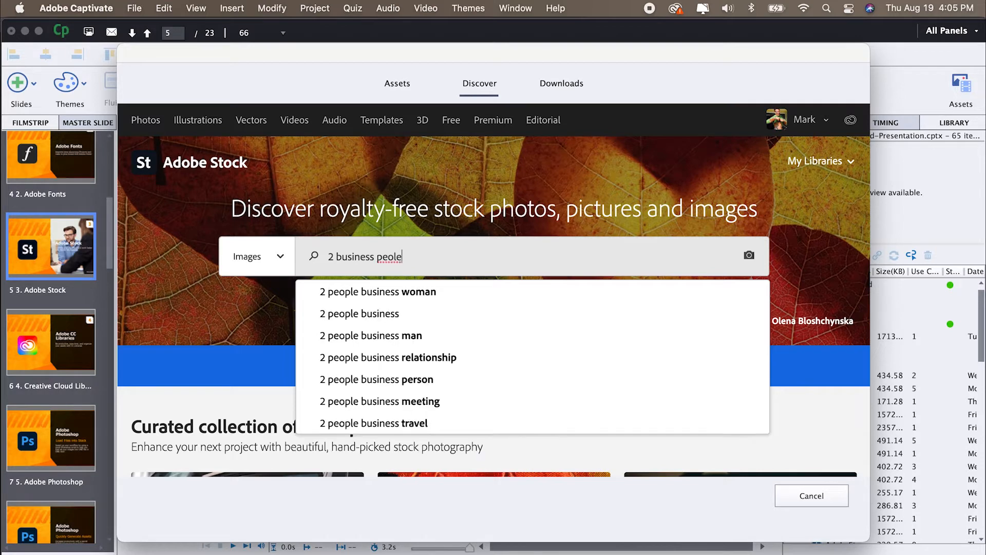
key(BackSpace)
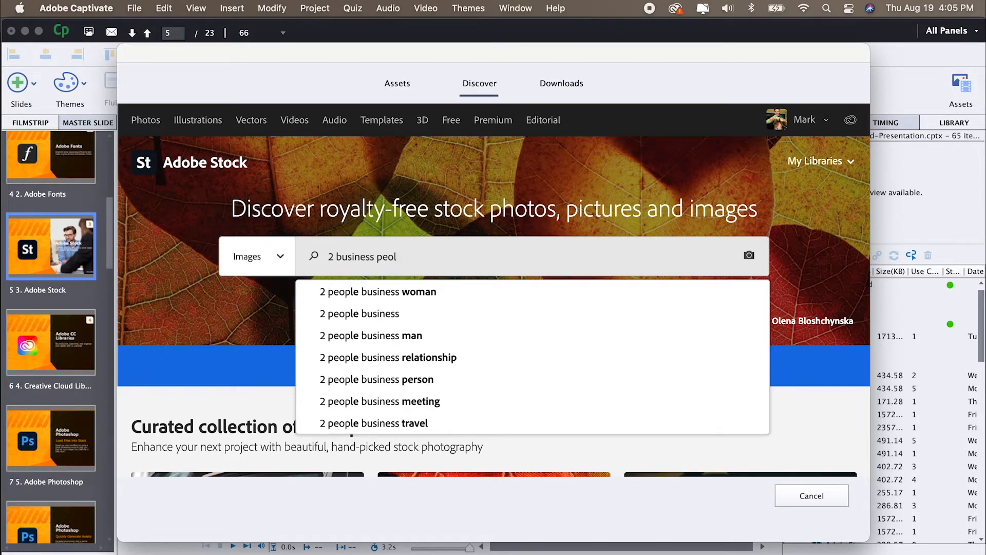
key(BackSpace)
text(ple)
key(Return)
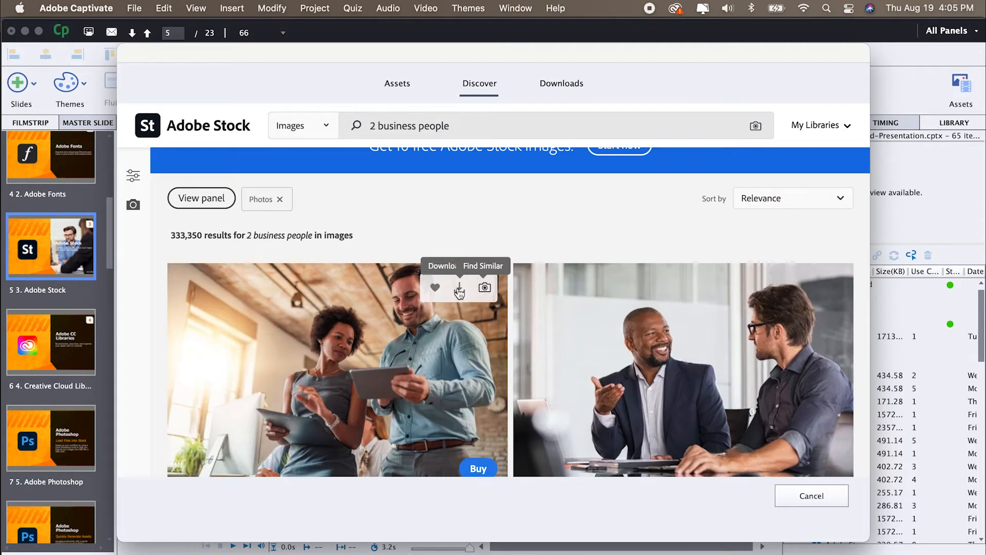
Check and dismiss the purchase options for the first photo, and limit the "2 business people" search to free assets
click(477, 468)
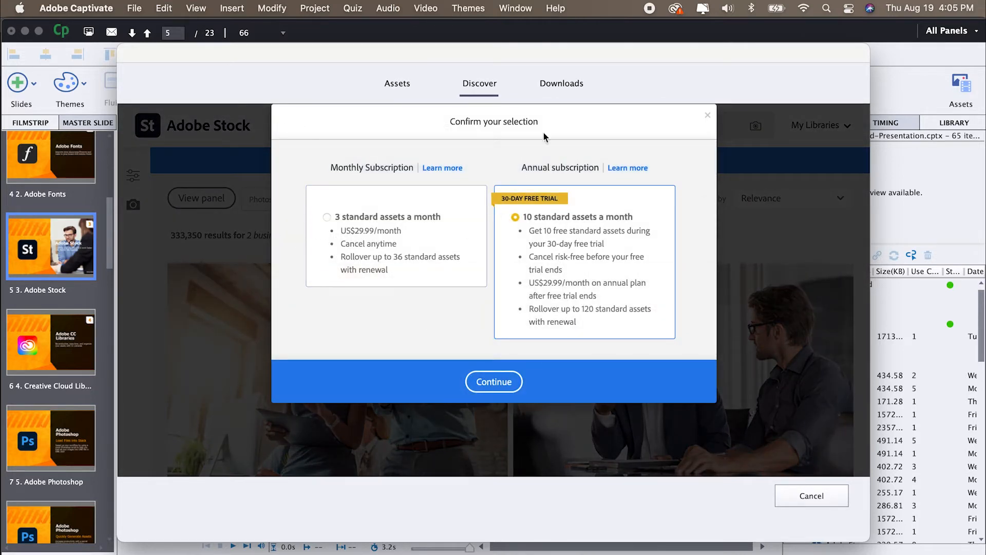
click(708, 117)
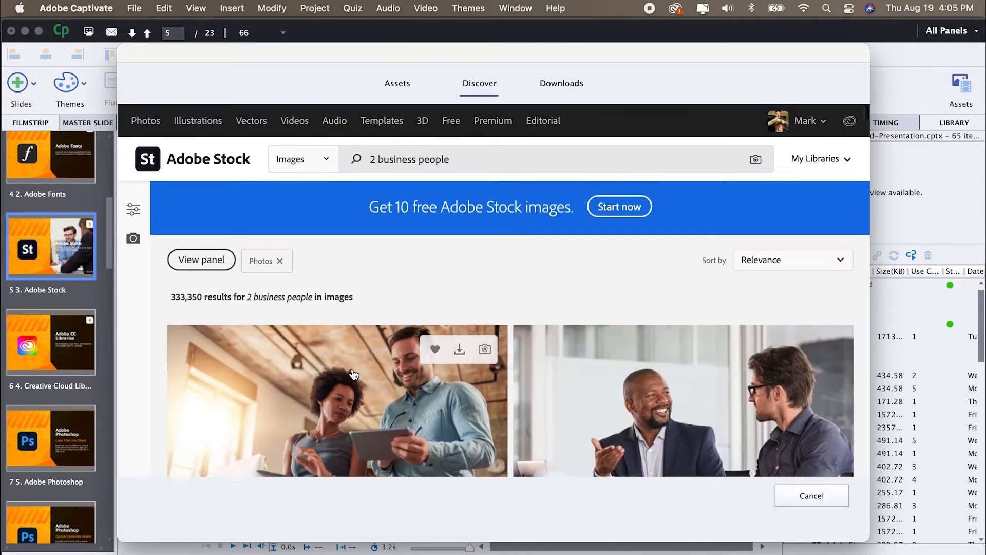
click(327, 160)
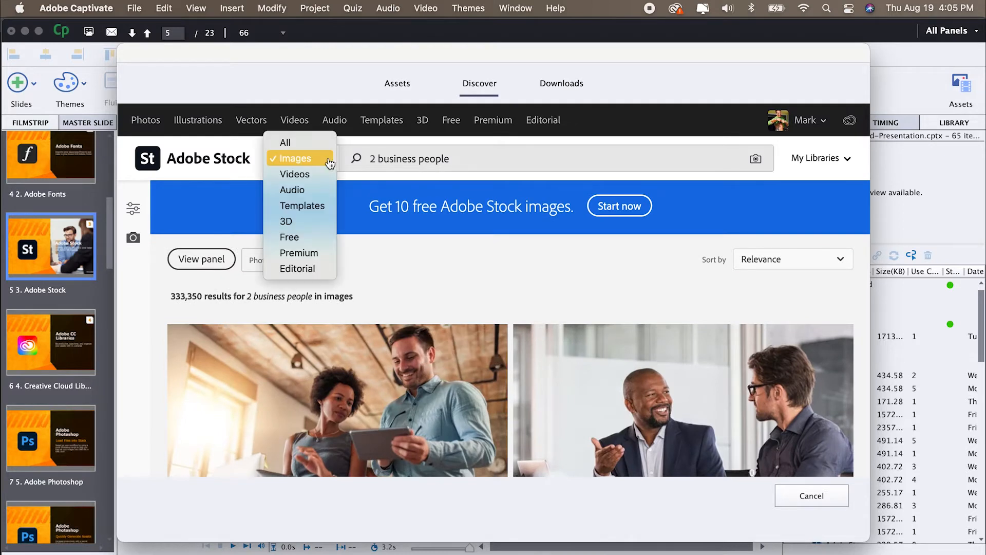
click(312, 240)
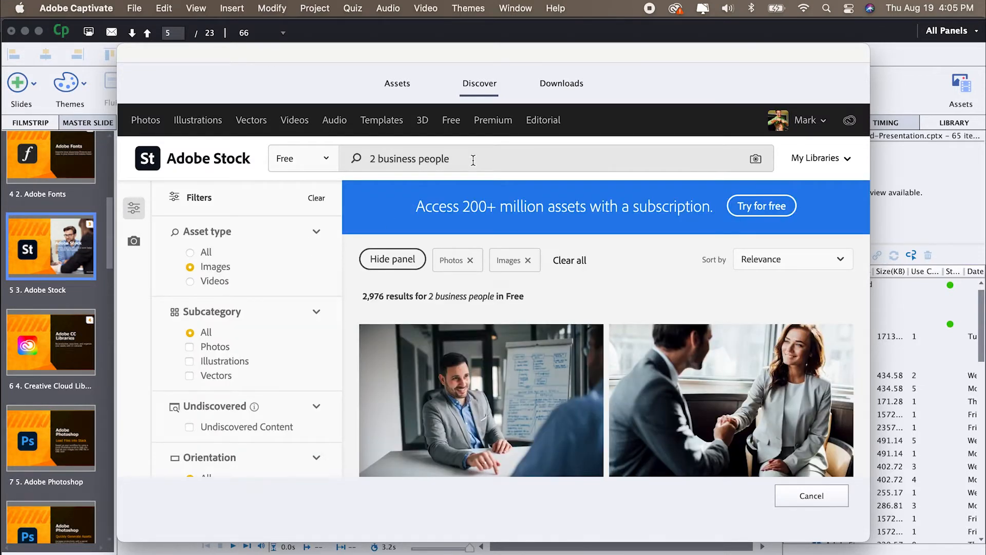
mouse_move(481, 341)
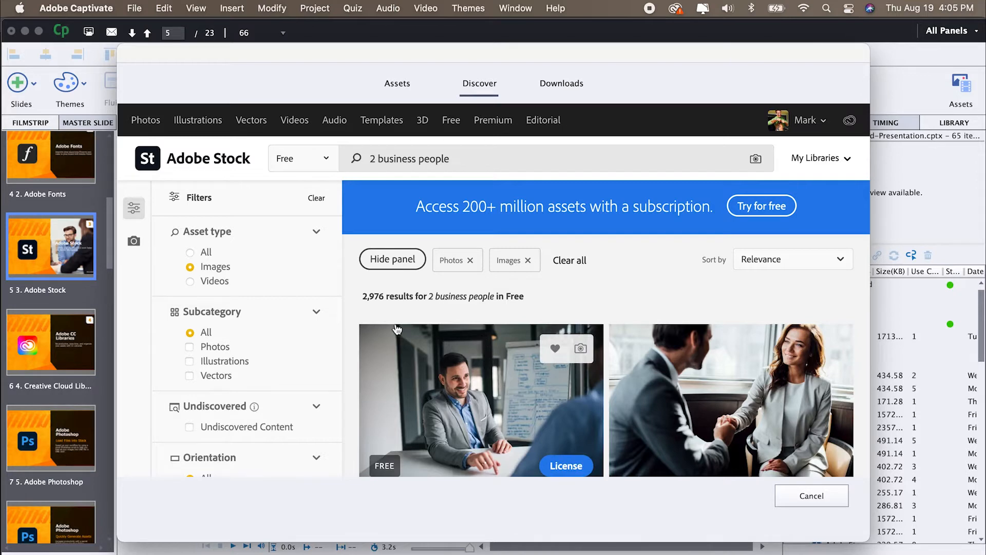
scroll(490, 387, down, 10)
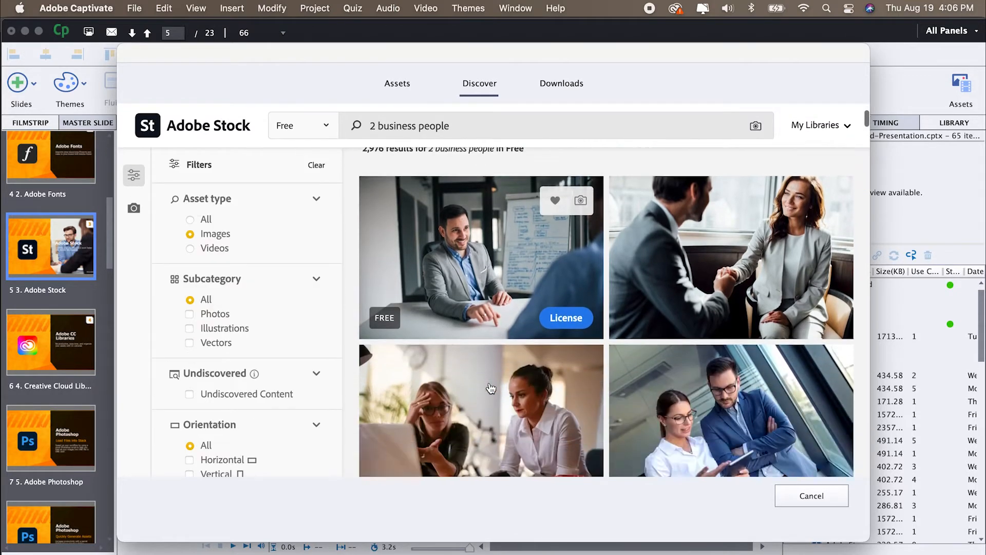
click(565, 285)
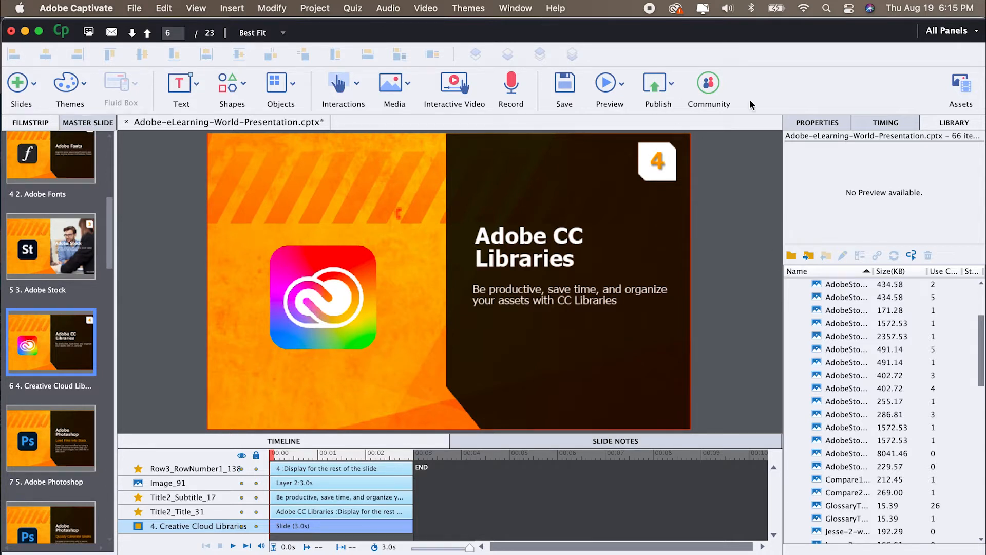
Insert the downloaded AdobeStock_269173158.jpeg on the Adobe CC Libraries slide and locate the image in the project library
click(961, 87)
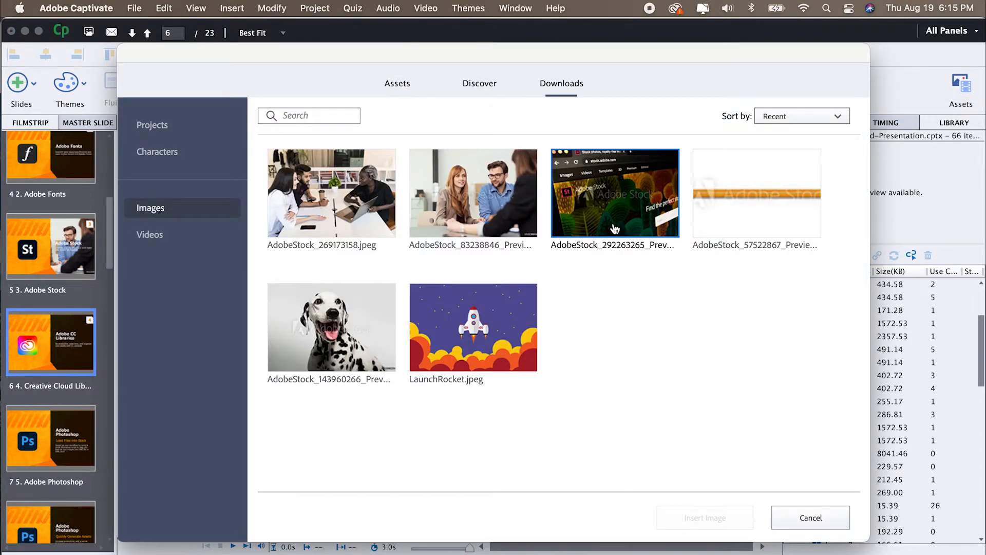
click(339, 200)
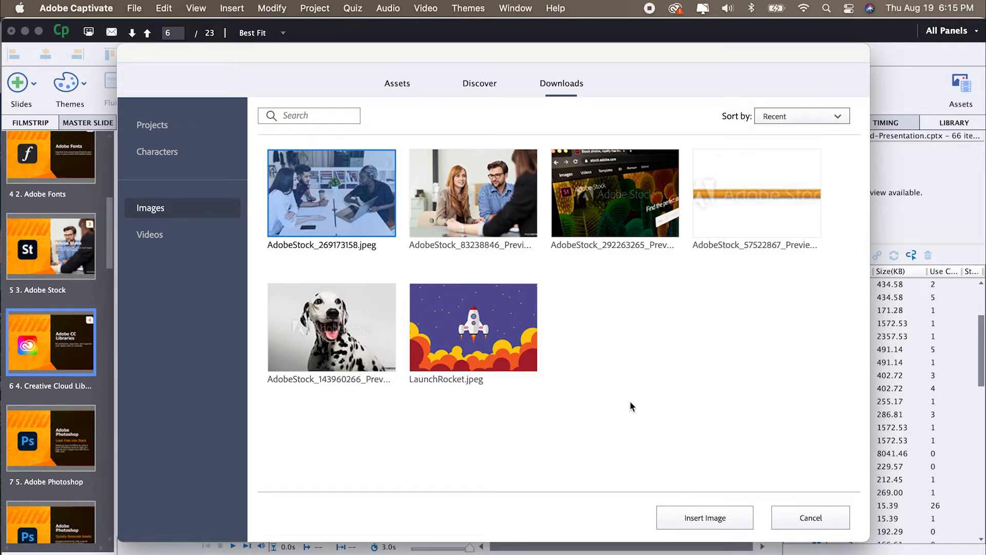
click(705, 517)
right_click(582, 378)
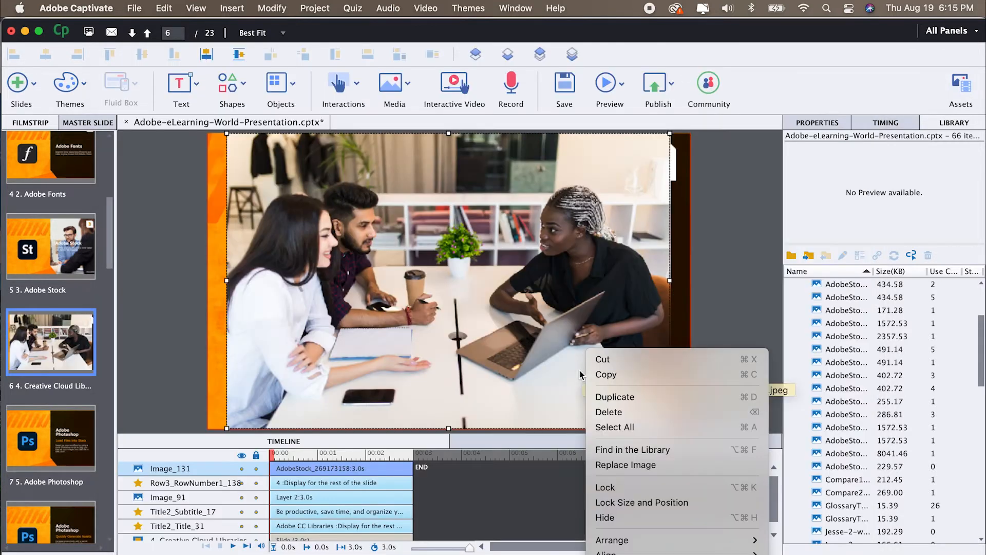
click(612, 451)
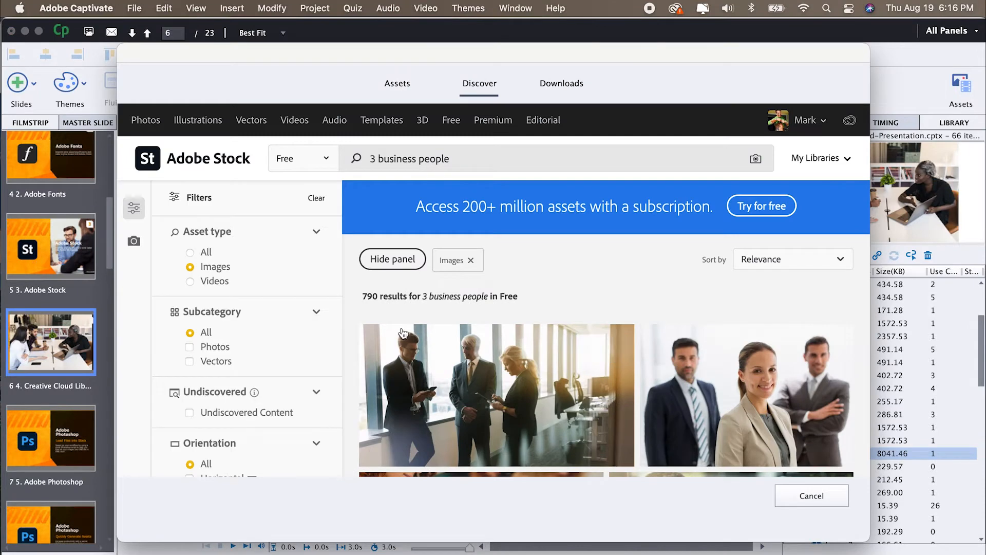
Save the free photo of three business people standing by the windows to the default library, and review the contents of MyLibrary
scroll(403, 333, down, 3)
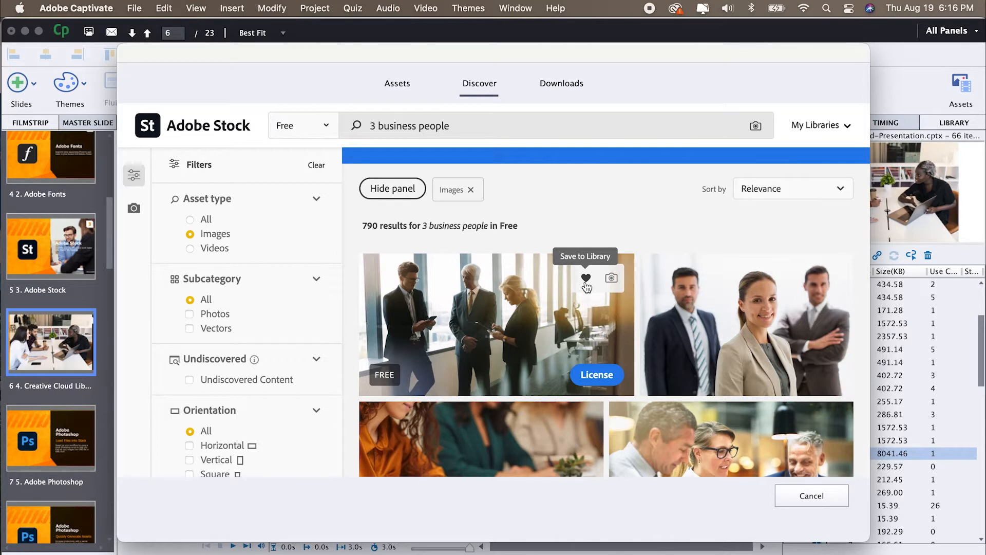
click(586, 280)
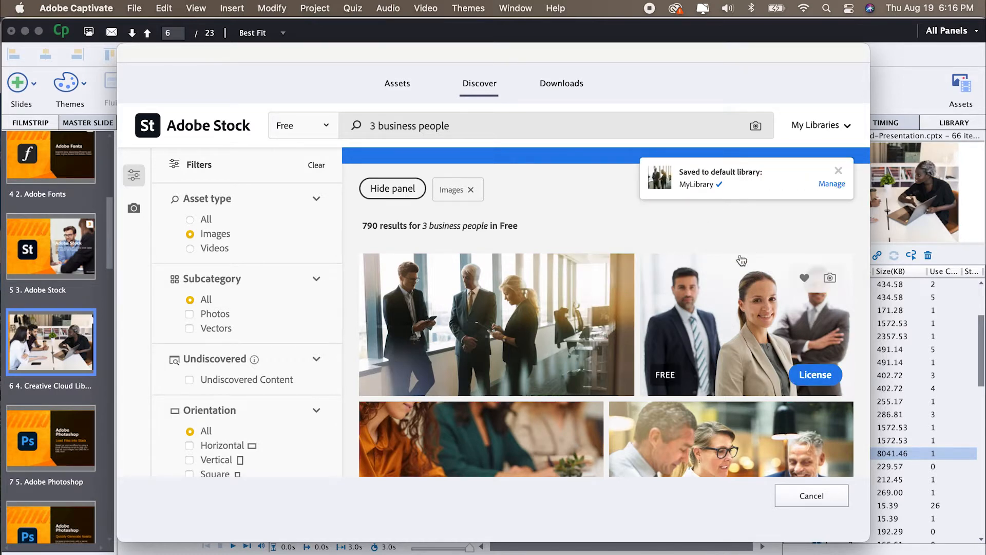
click(846, 129)
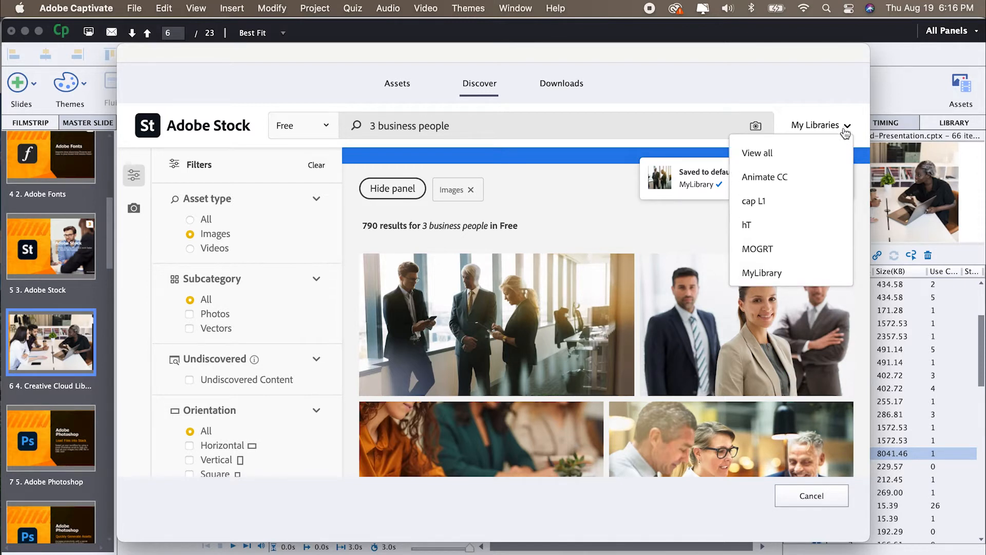
click(791, 276)
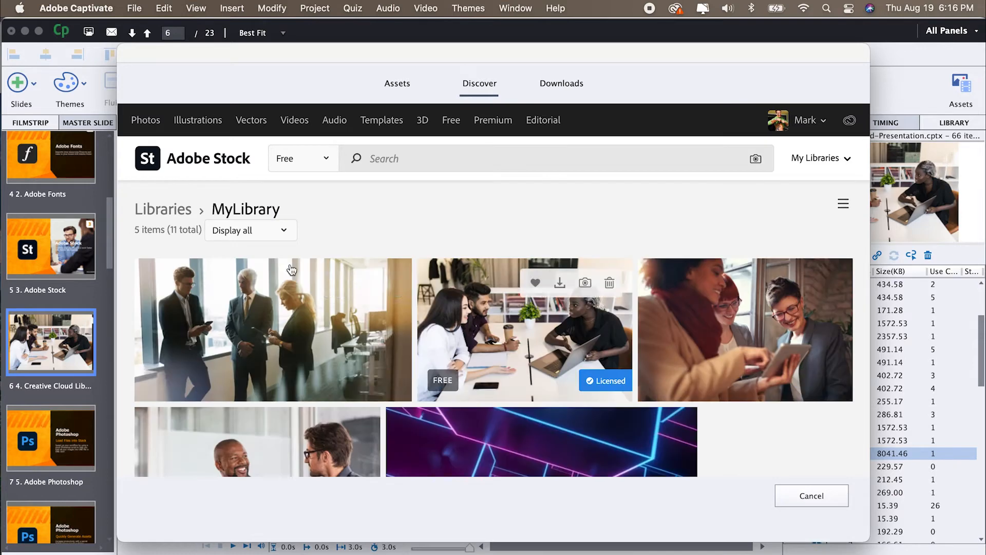
scroll(247, 322, down, 5)
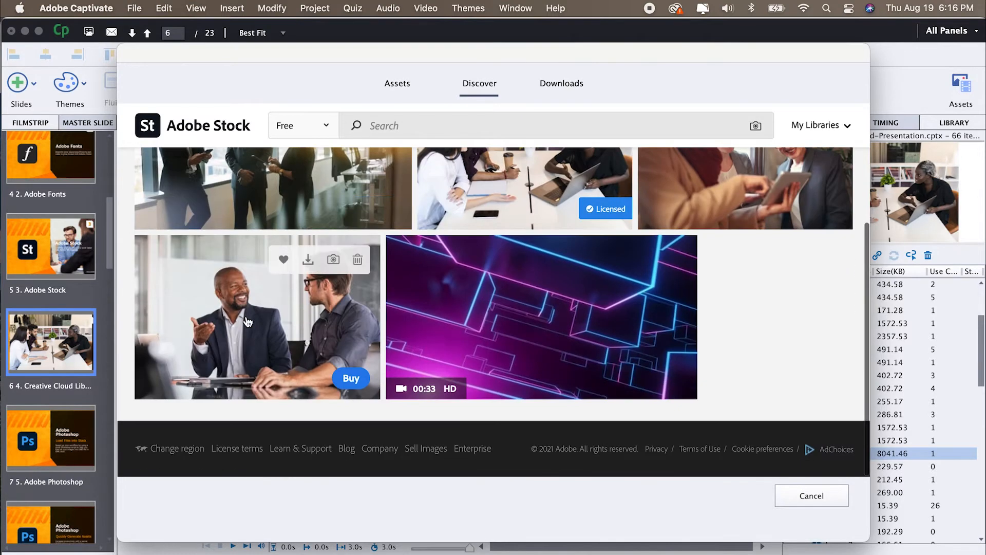
scroll(266, 181, up, 3)
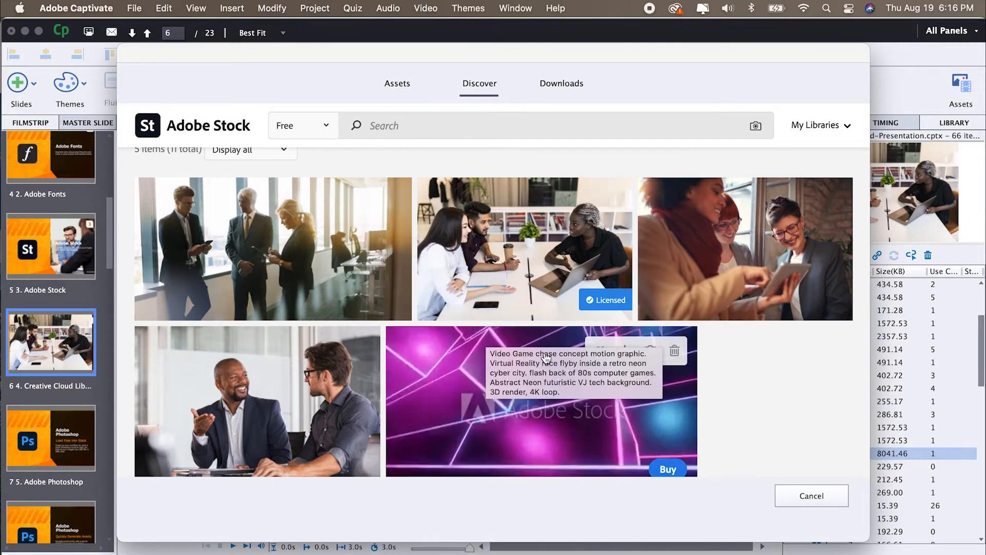
Switch to Premiere Pro and browse MyLibrary among its Creative Cloud libraries, viewing the details of the young female executive photo
key(super+Tab)
key(super+Tab)
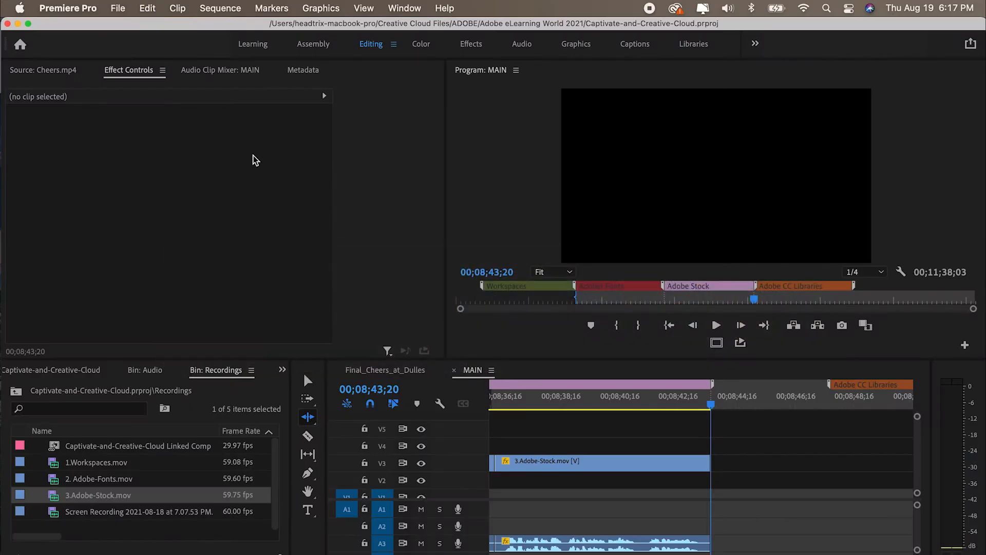
click(407, 9)
click(408, 344)
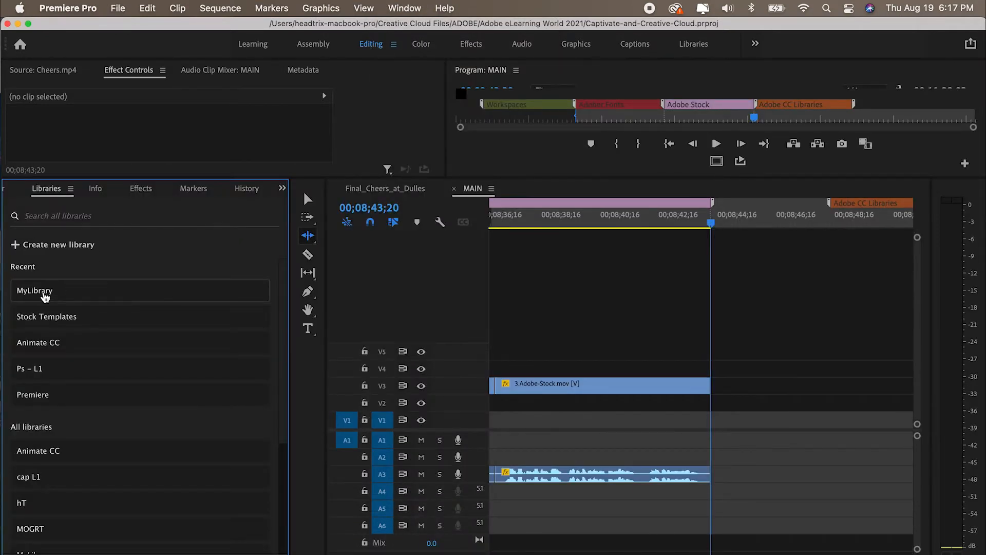
click(44, 291)
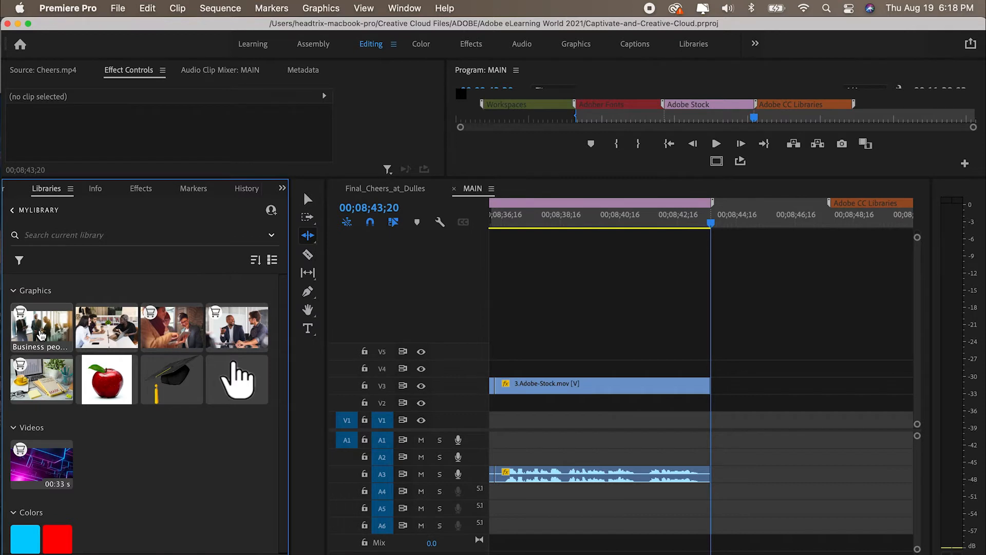
click(34, 337)
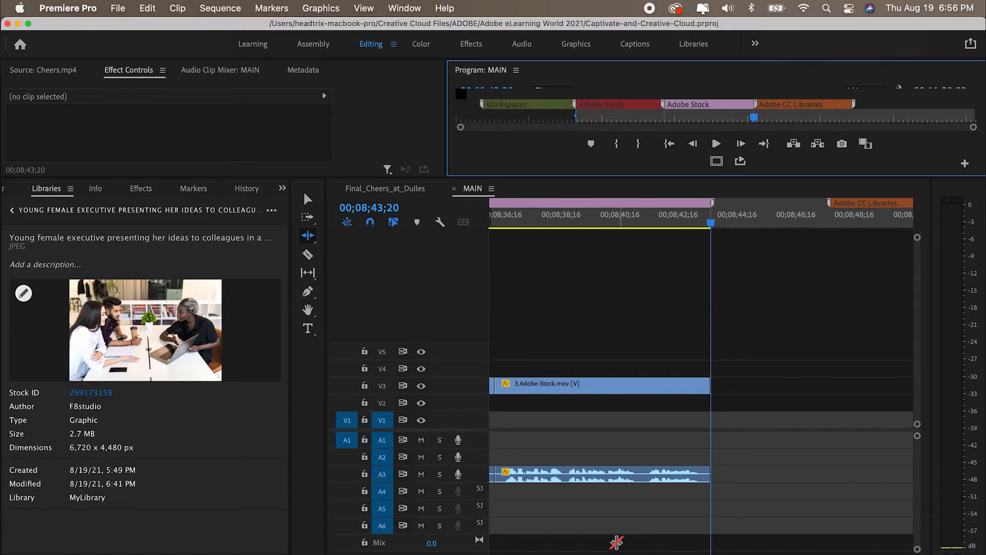
Switch to Photoshop and open the young female executive photo from MyLibrary for editing
key(super+Tab)
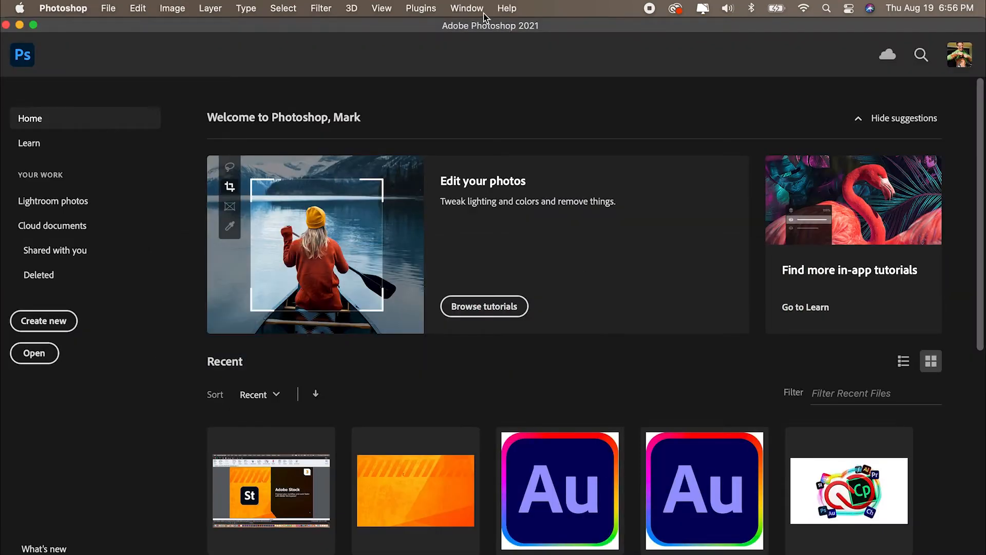
click(476, 9)
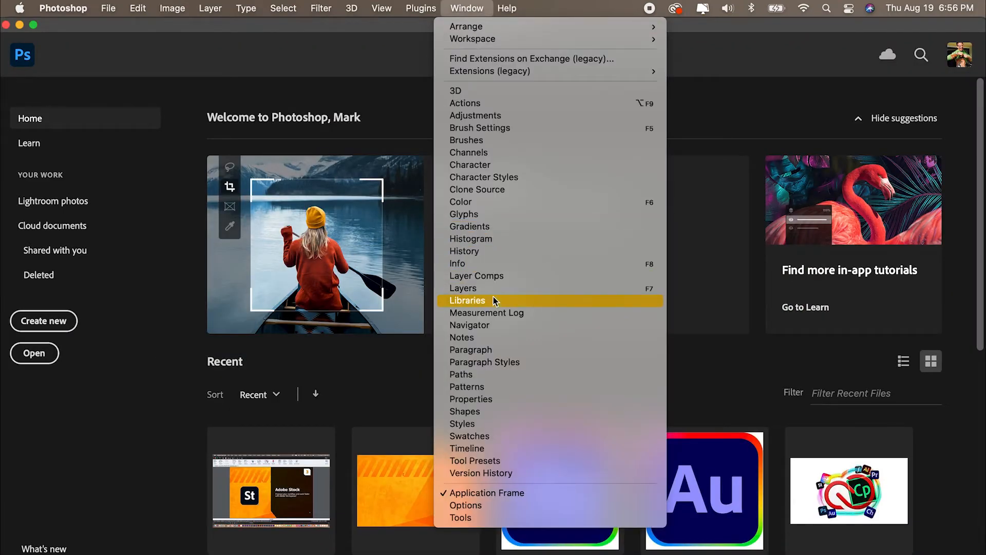
click(493, 302)
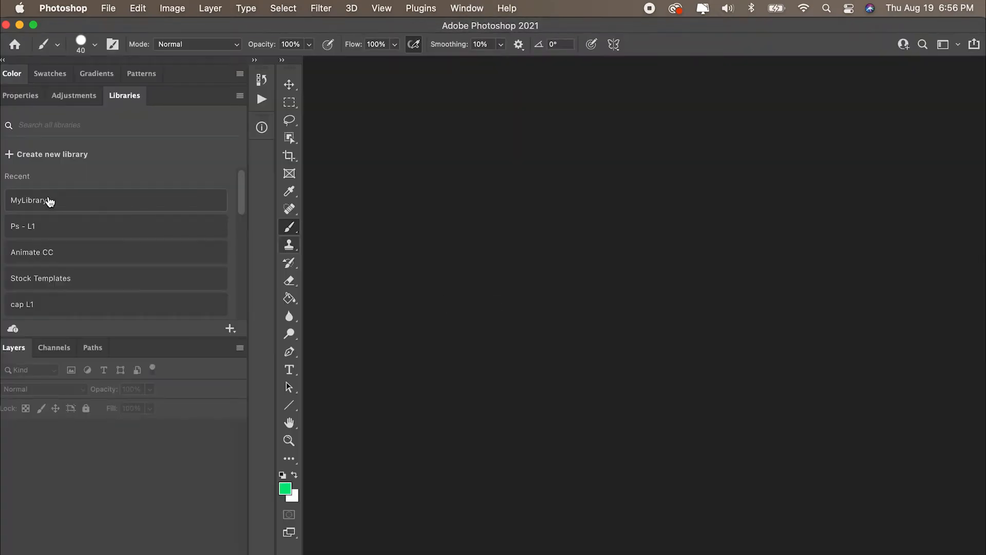
click(49, 201)
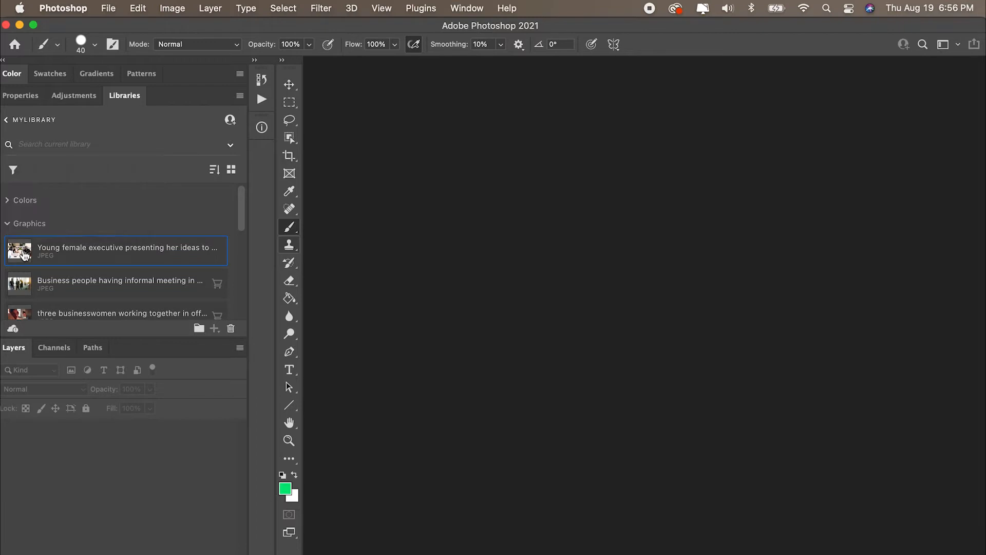
double_click(23, 254)
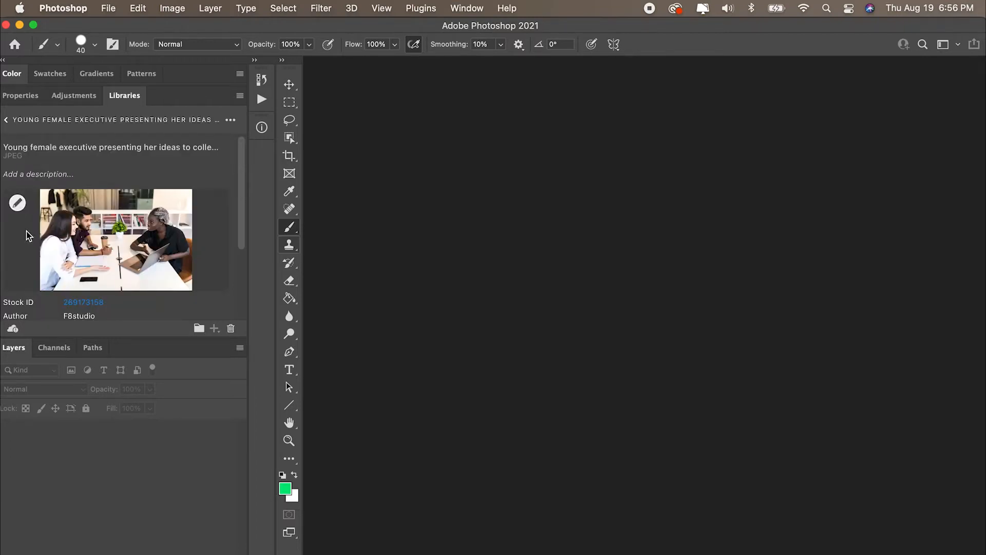
click(18, 205)
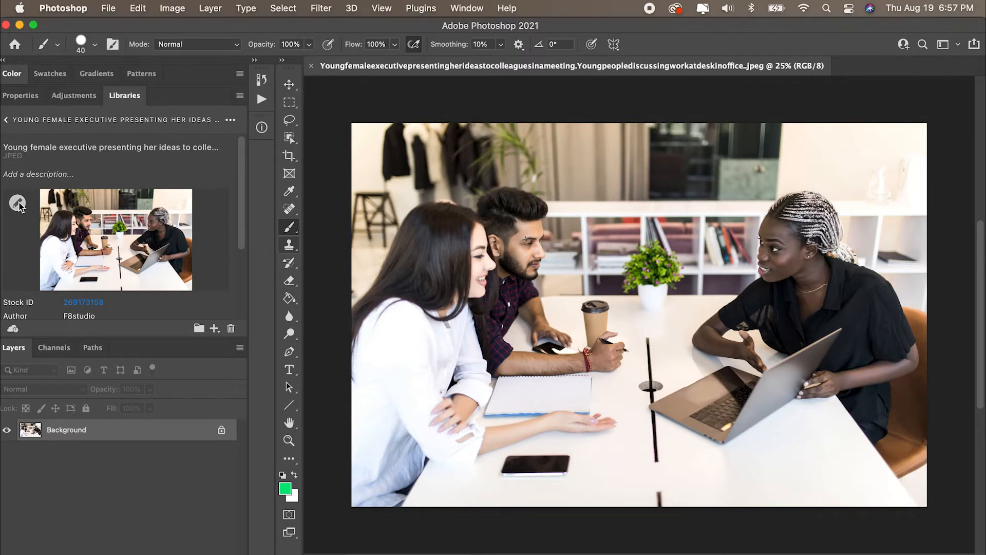
click(239, 101)
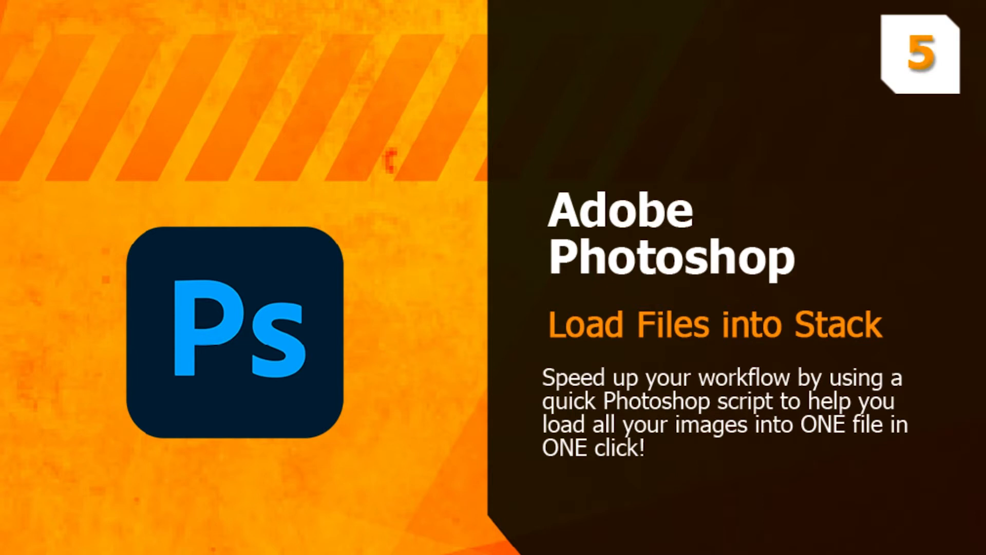
Switch to Photoshop and open the businessman hand and shocked male student photos from MyLibrary for editing
key(super+Tab)
key(super+Tab)
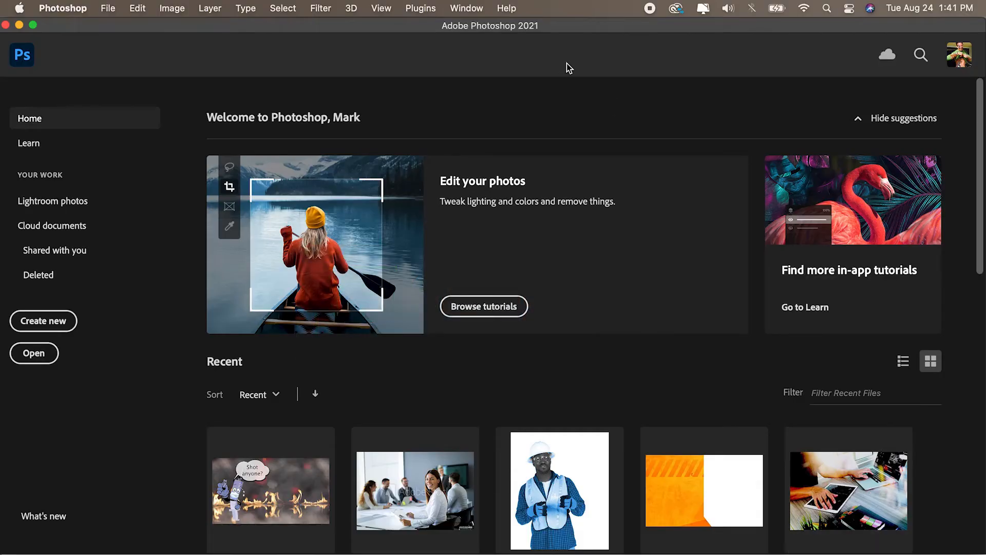
click(476, 10)
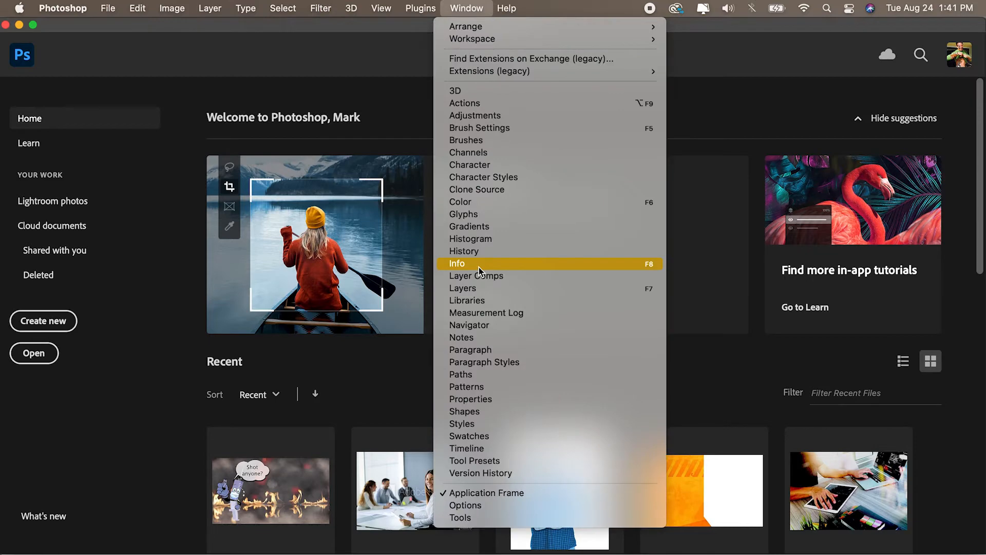
click(471, 303)
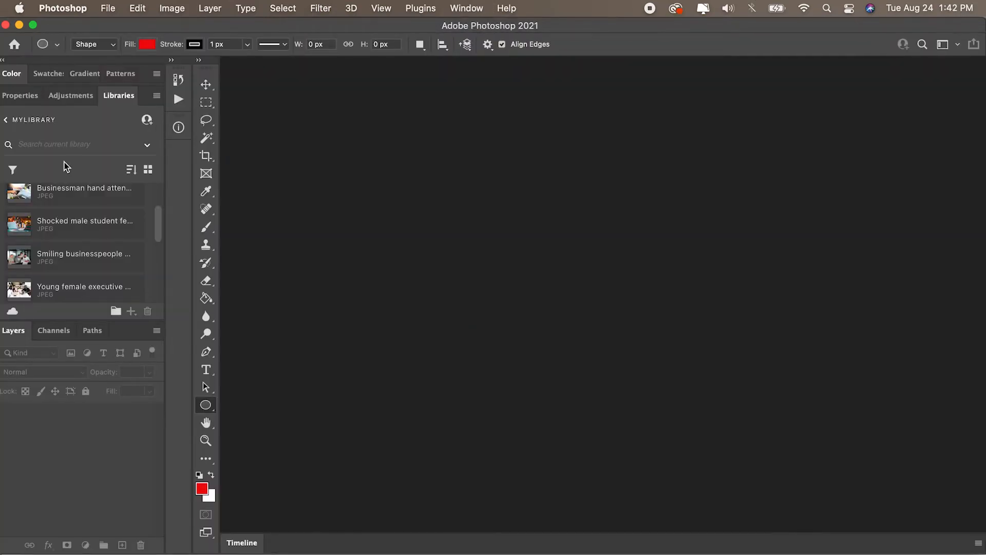
right_click(21, 197)
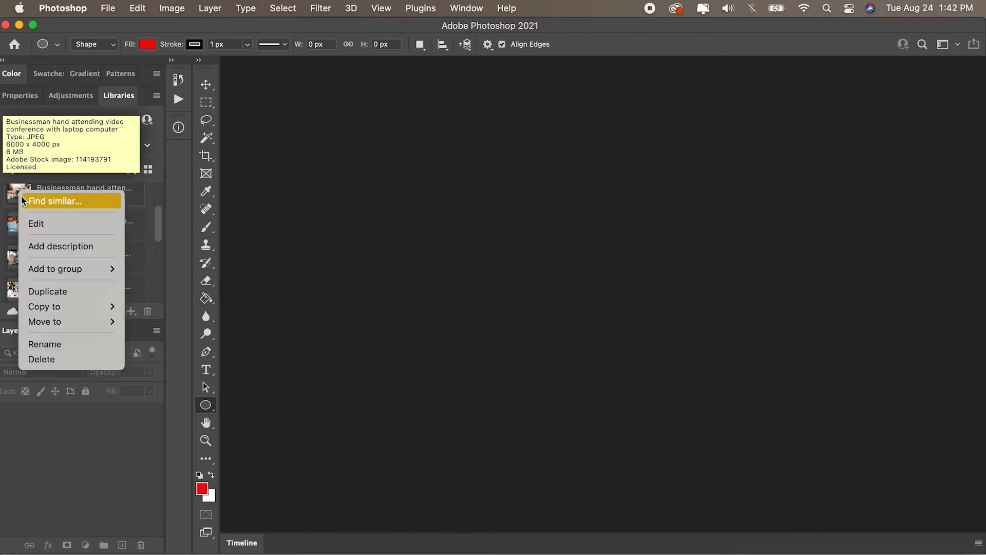
click(34, 223)
right_click(22, 229)
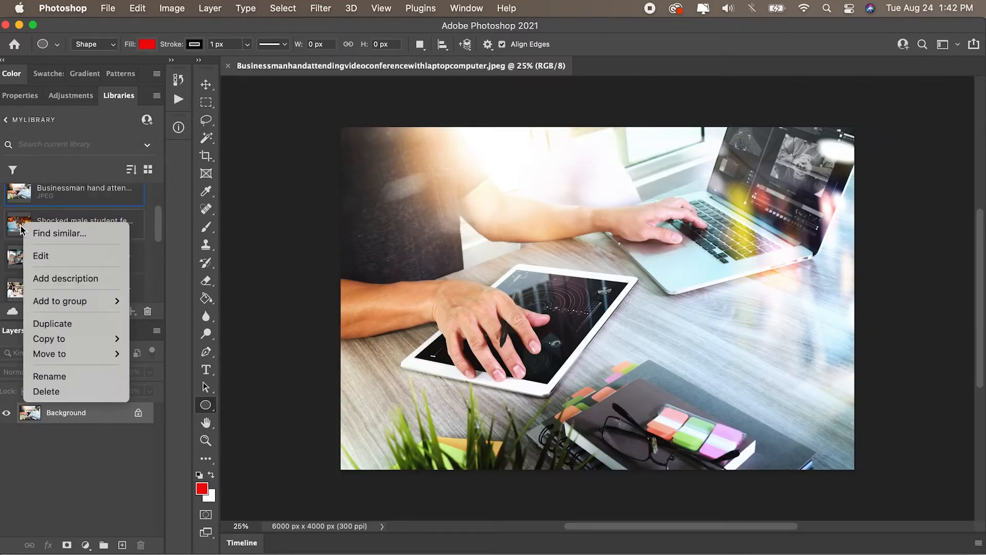
click(38, 252)
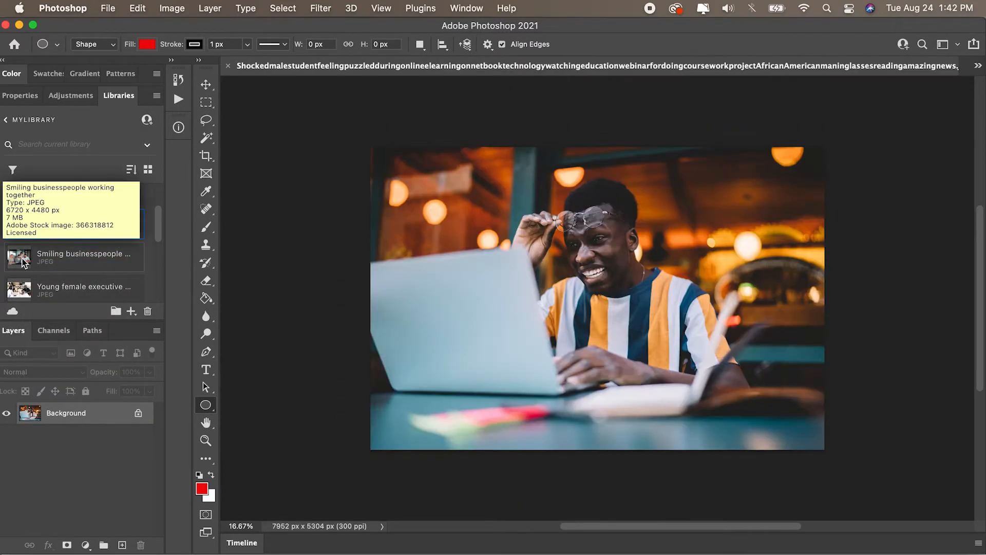
Open the smiling businesspeople and young female executive photos from MyLibrary for editing
right_click(23, 262)
click(55, 321)
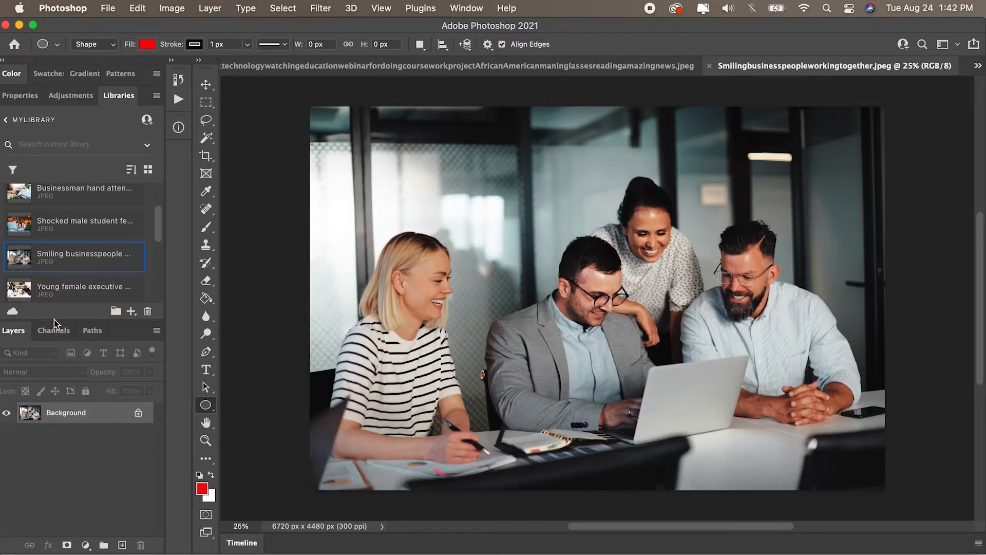
right_click(23, 291)
click(51, 349)
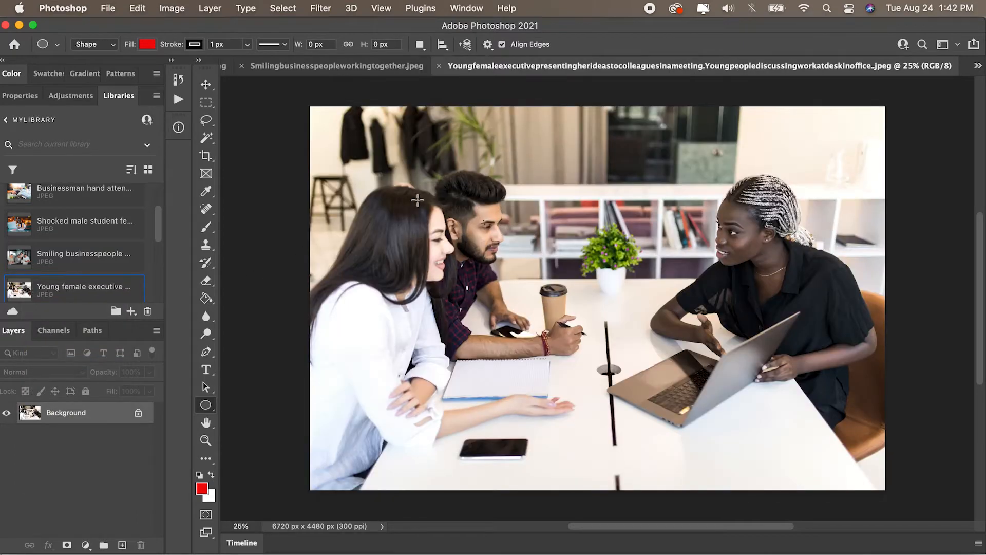
View the four open photos in a 4-up arrangement, and consolidate them all back to tabs
click(464, 9)
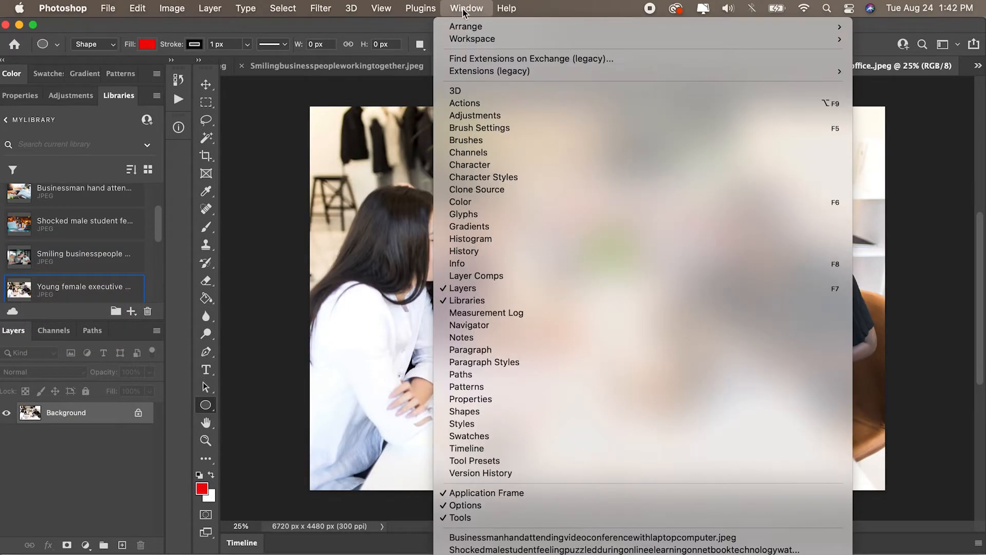
mouse_move(465, 26)
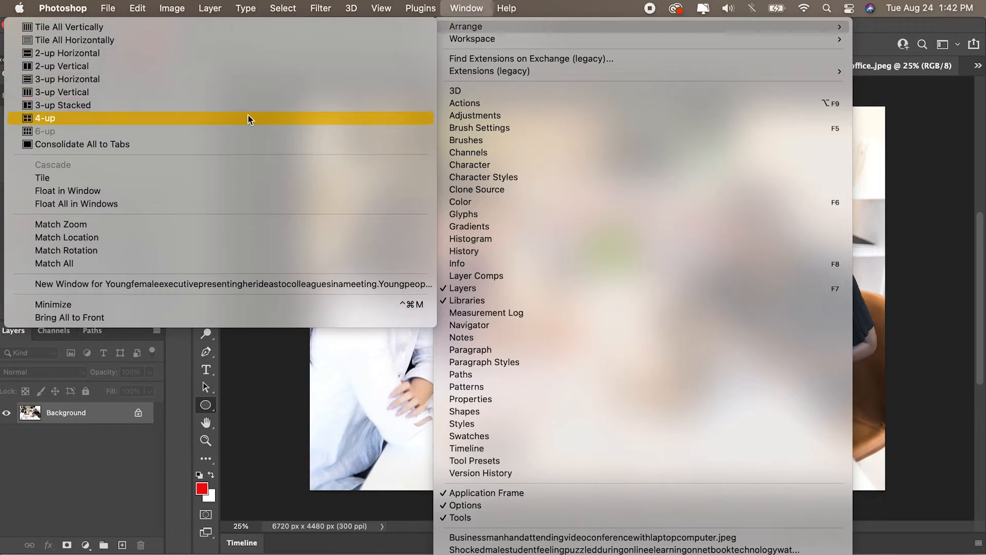
click(250, 119)
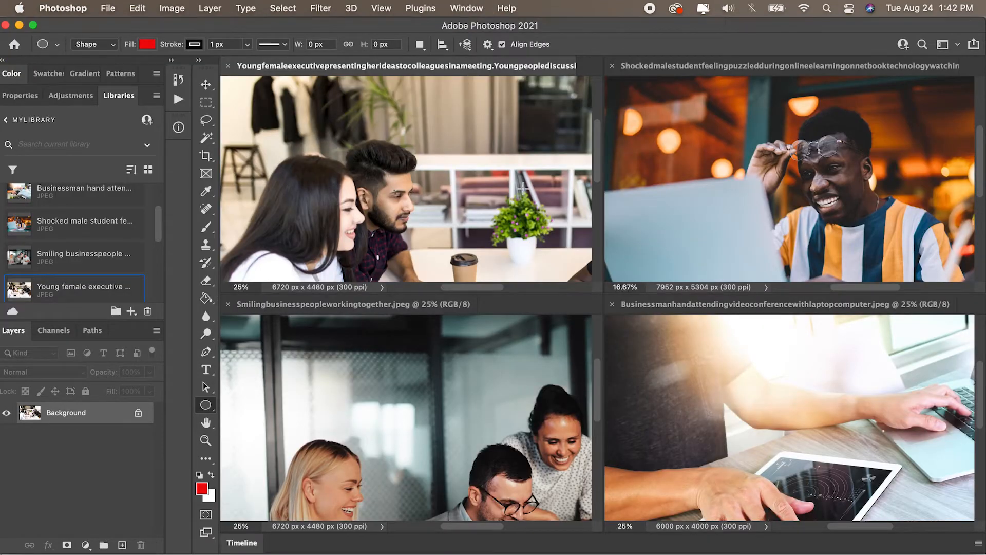
click(468, 8)
mouse_move(473, 29)
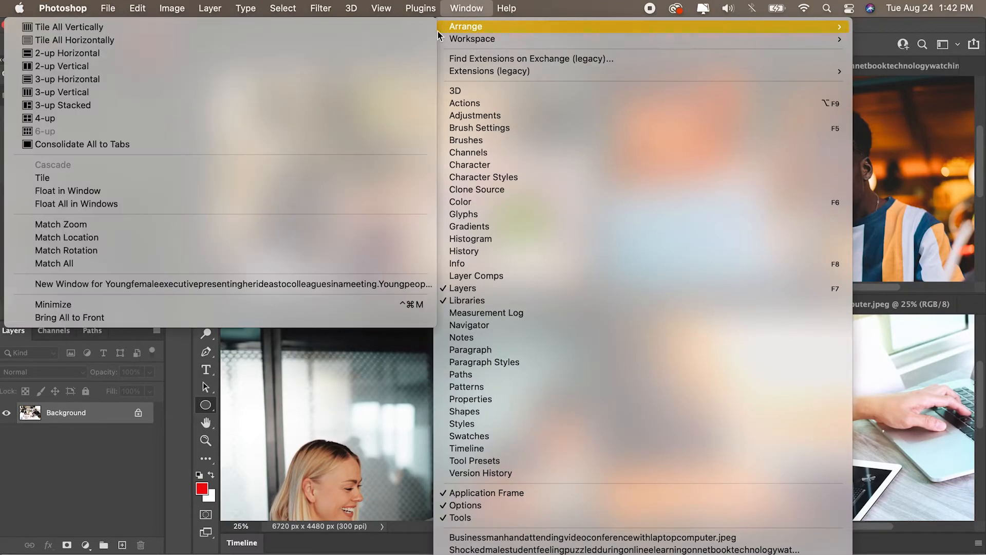
click(237, 139)
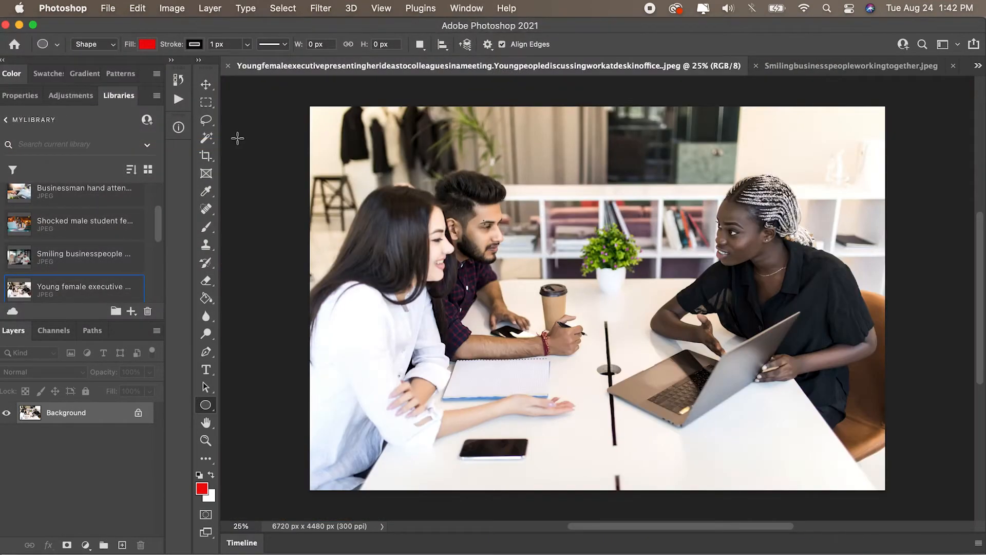
Run the Load Files into Stack script with all open files to combine the four photos as layers in one document
click(107, 8)
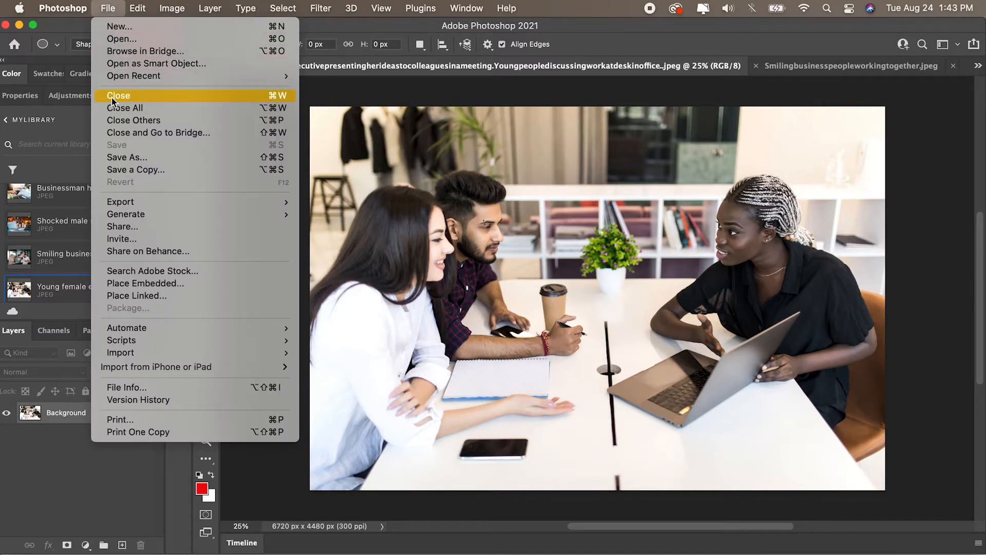
mouse_move(130, 345)
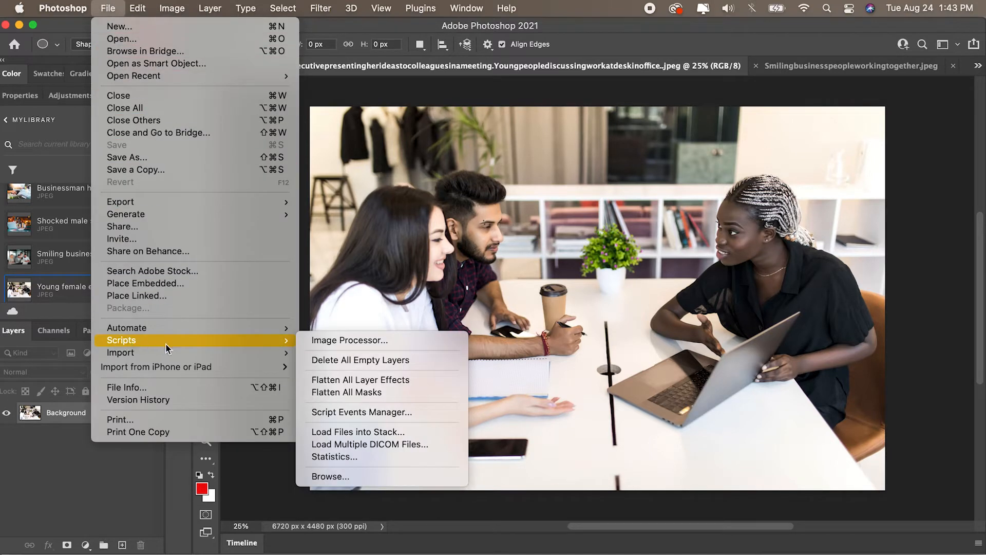
click(364, 434)
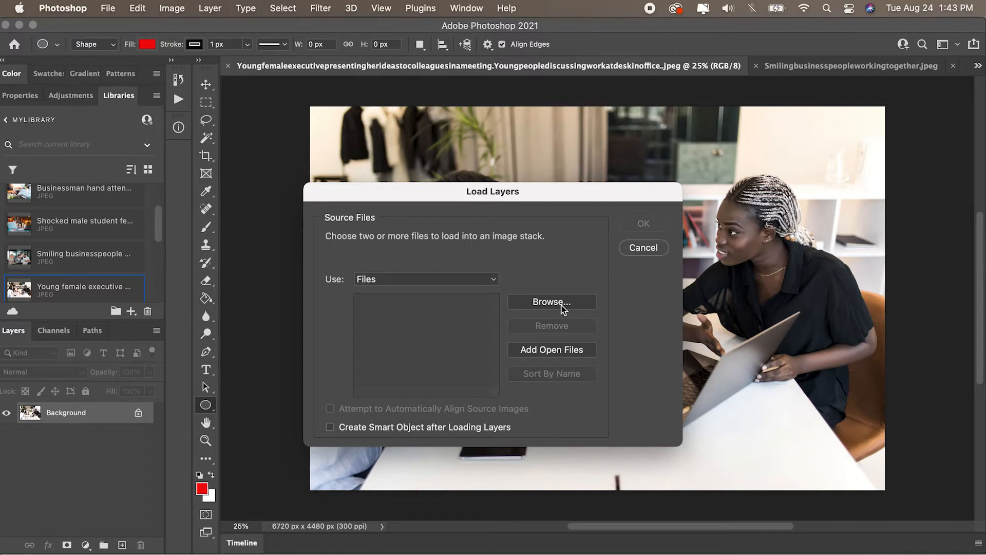
click(529, 350)
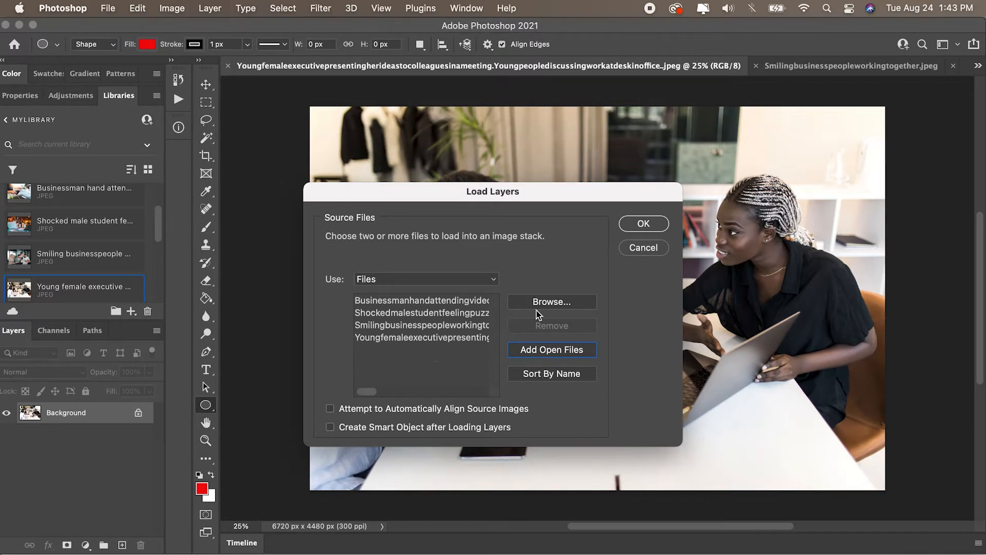
click(644, 223)
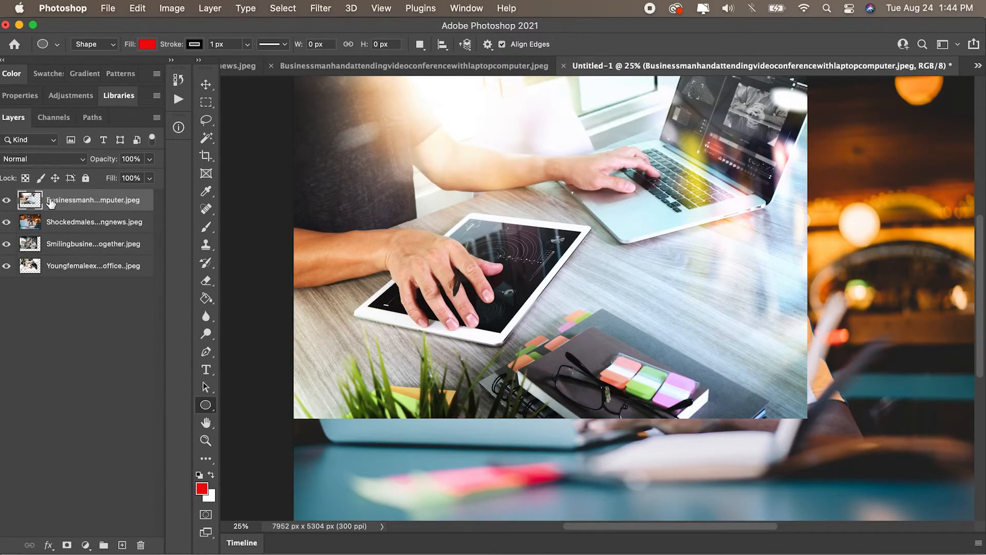
Scale the shocked male student layer proportionally to about 75.6% so it matches the size of the businessman hand photo
click(99, 308)
key(super+minus)
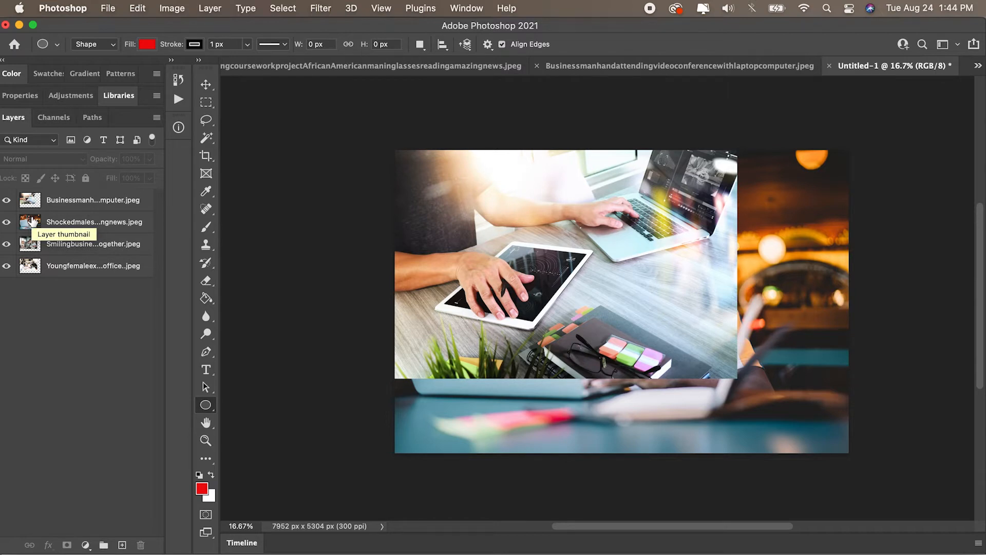
click(57, 224)
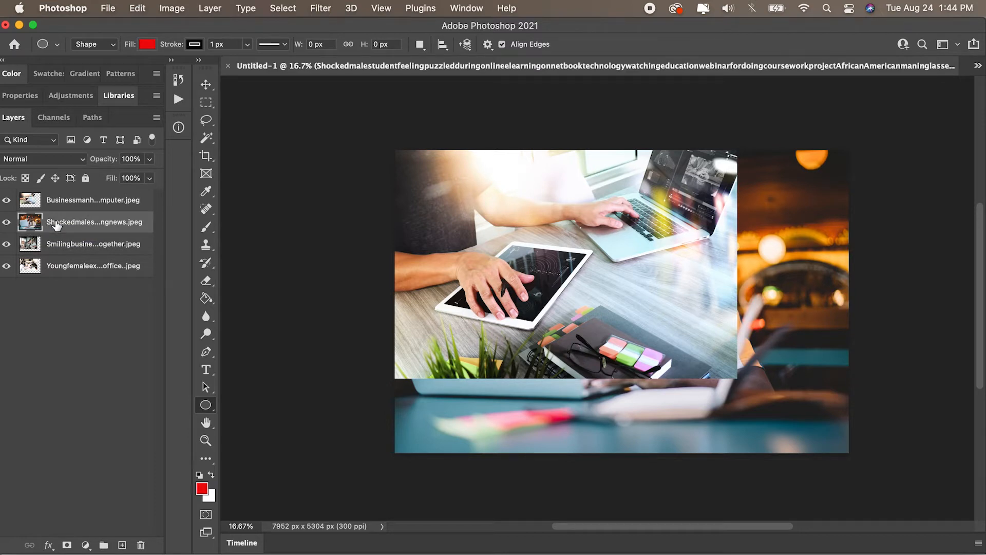
key(super+t)
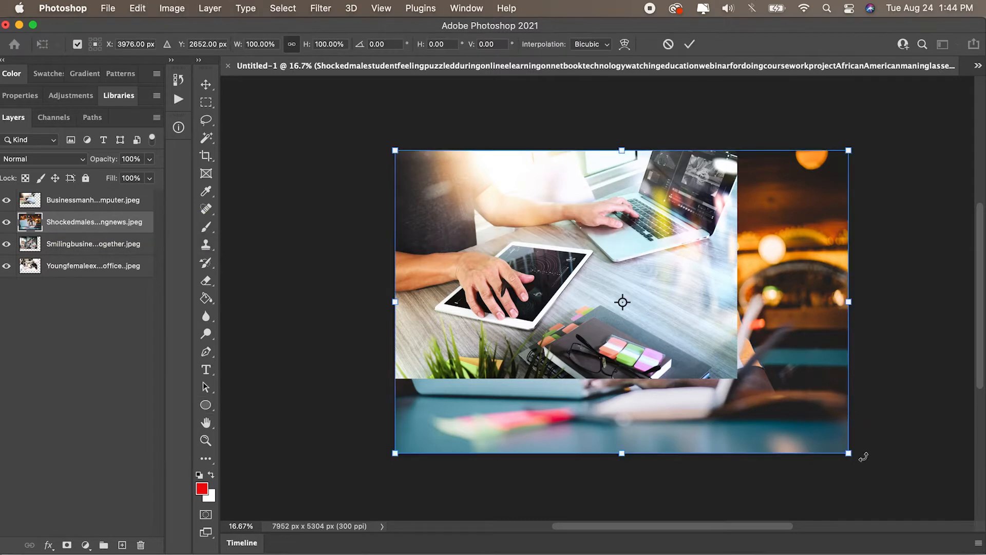
drag(848, 453, 730, 399)
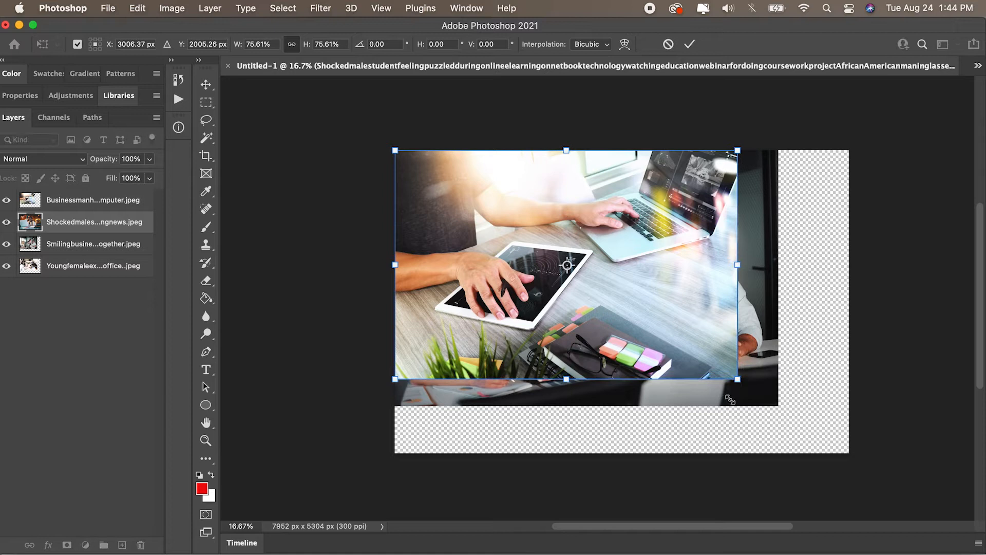
Scale the smiling businesspeople layer down proportionally to match the size of the businessman hand photo
click(49, 253)
key(ctrl+t)
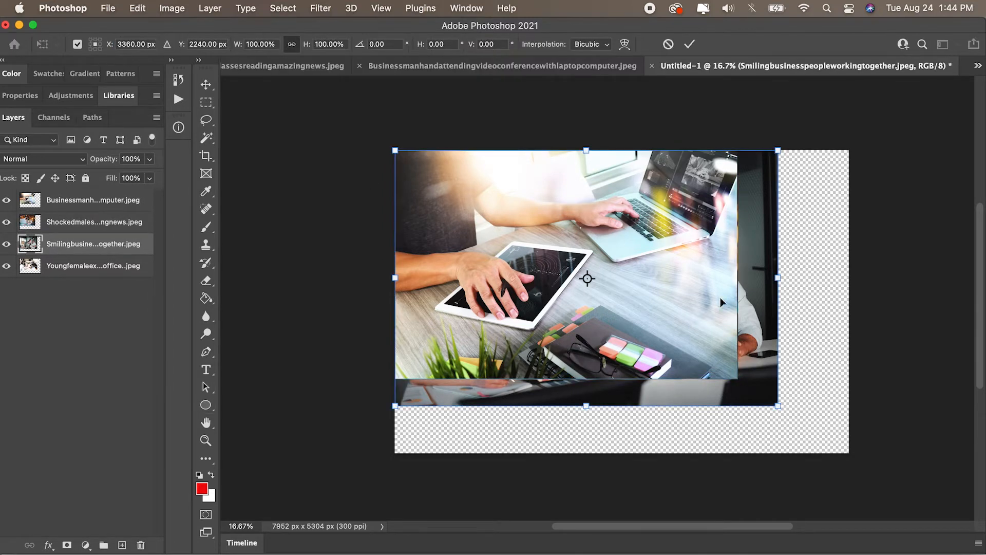
drag(778, 405, 731, 385)
key(Return)
key(u)
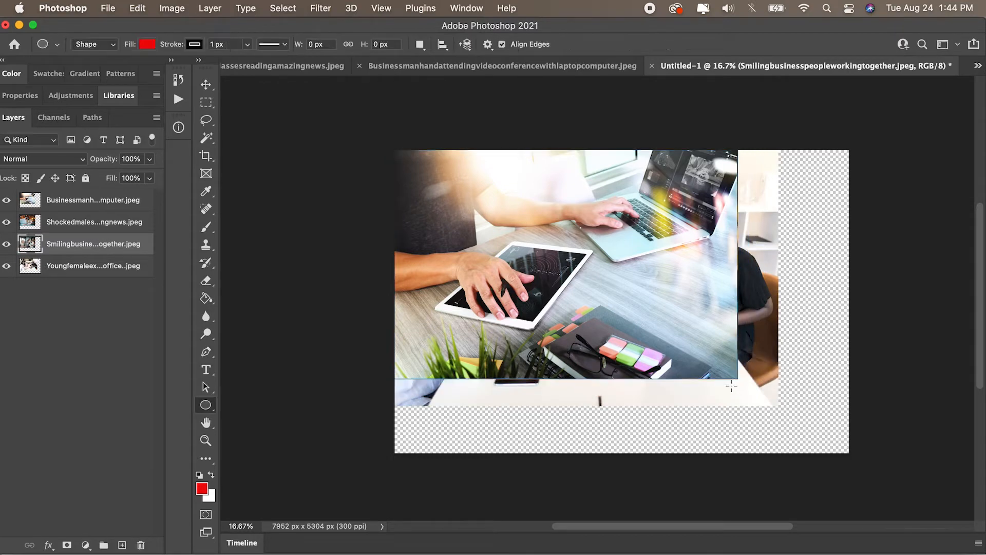
Scale the young female executive layer down proportionally to match the size of the businessman hand photo
click(24, 266)
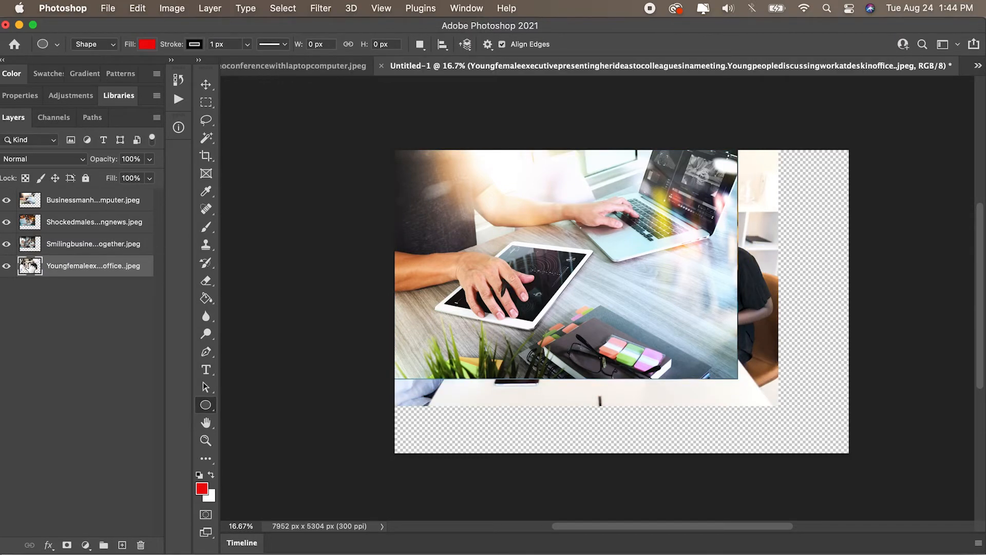
key(super+t)
drag(781, 407, 736, 388)
key(Return)
key(u)
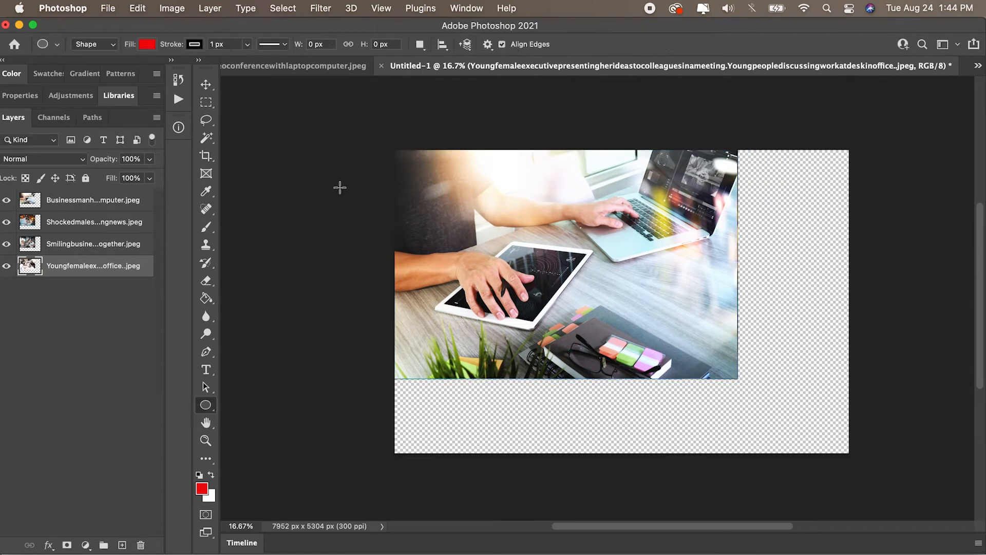
Crop the empty canvas around the stacked photos, leaving an image of about 6000 x 4011 px
click(207, 158)
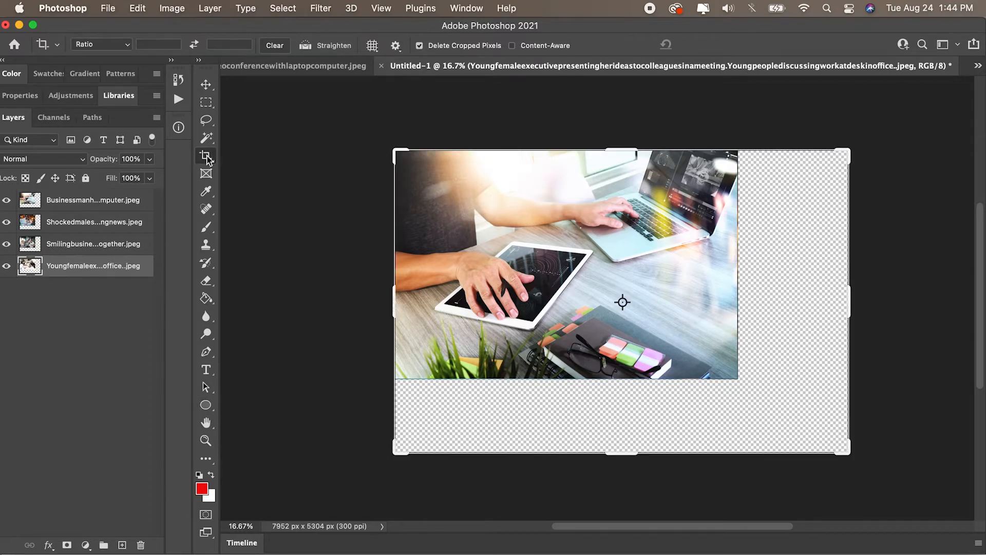
drag(846, 452, 795, 420)
key(Return)
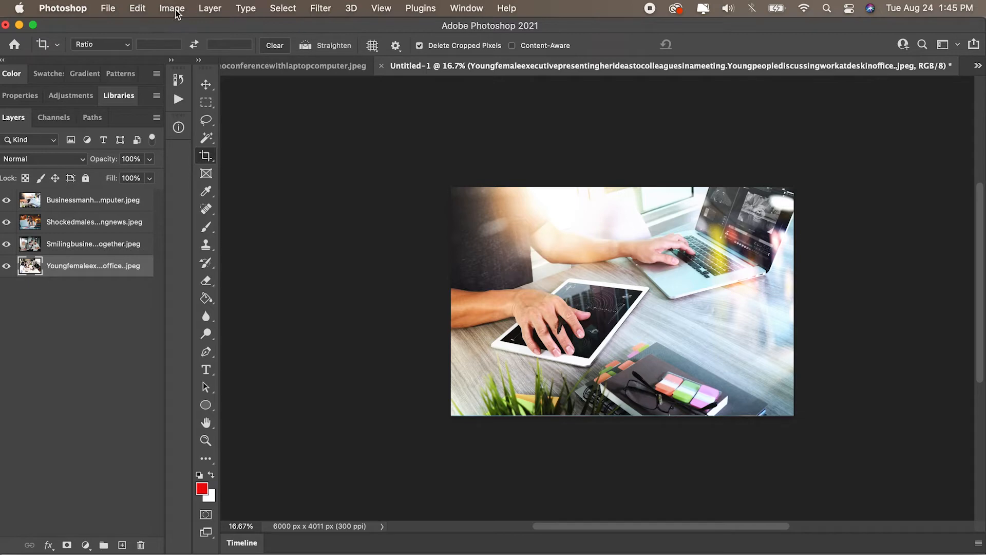
Resize the stacked image to a width of 1500 pixels with proportions kept
click(173, 9)
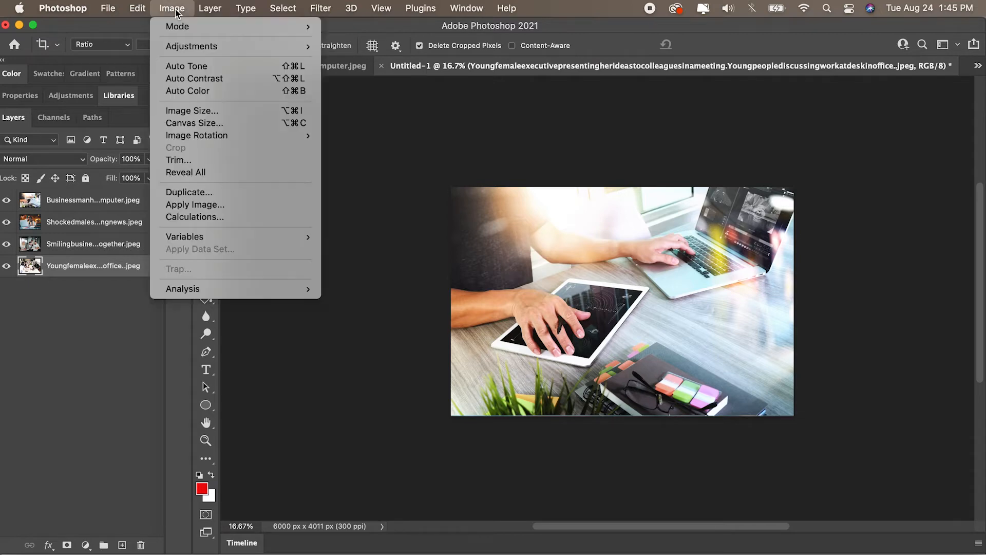
click(190, 112)
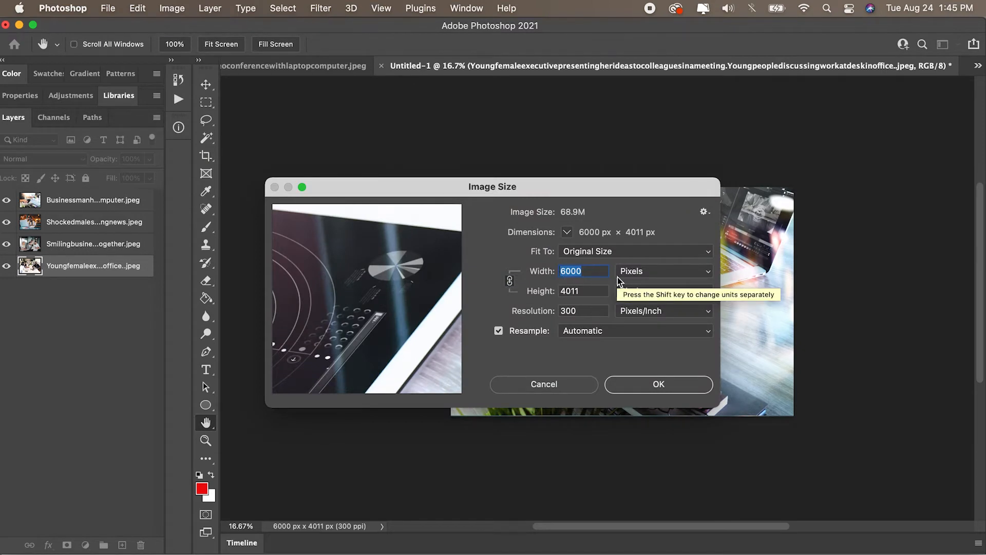
drag(591, 272, 493, 267)
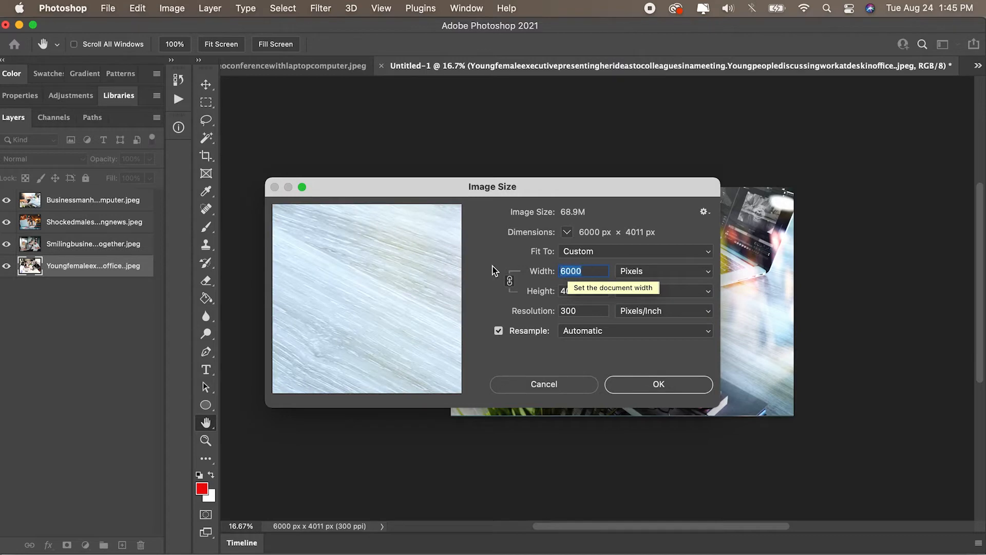
text(1500)
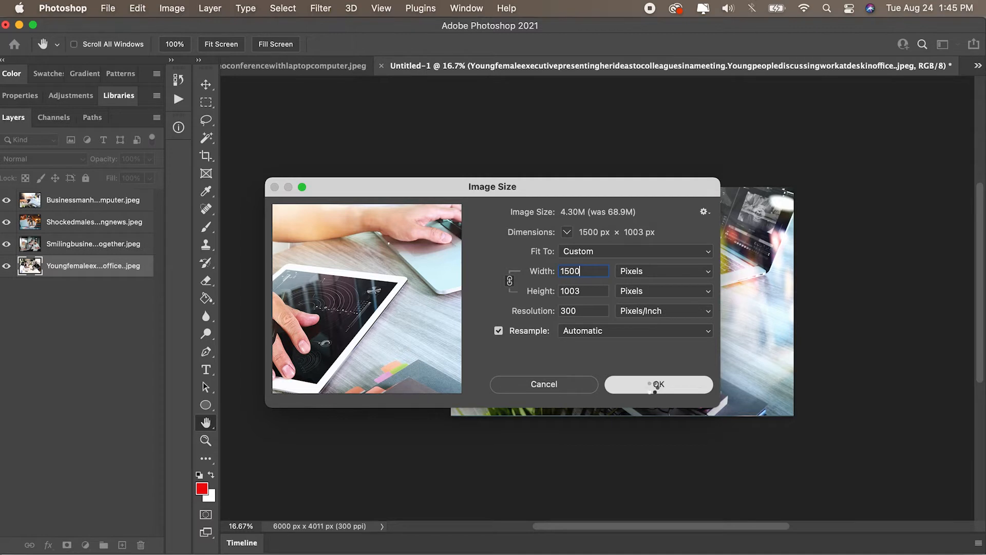
click(658, 384)
key(c)
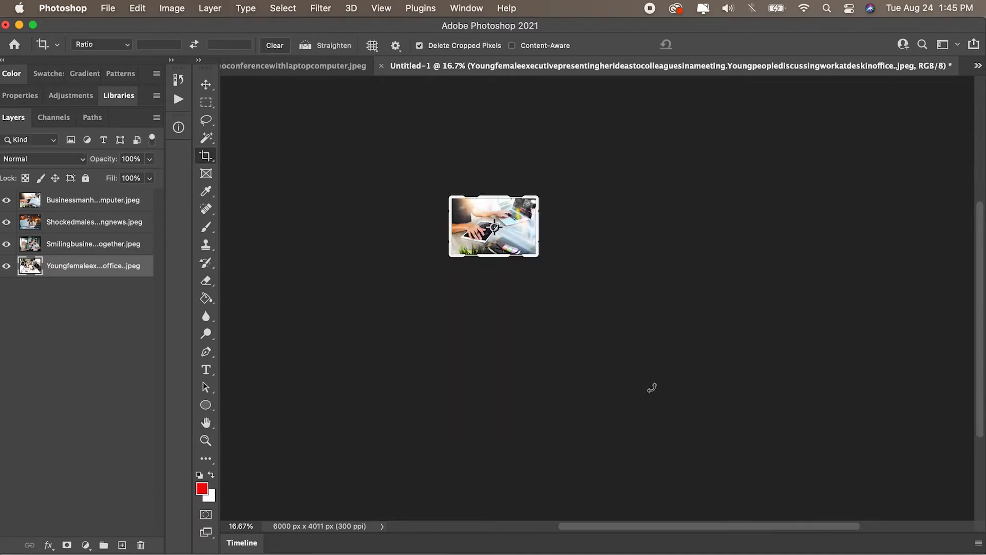
key(super+equal)
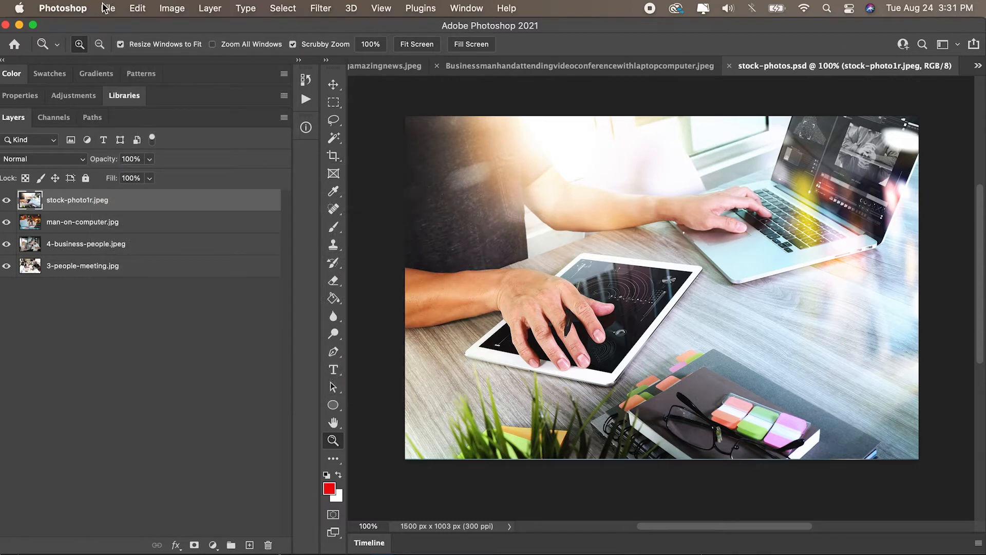
Examine the Save for Web JPEG settings and available file formats for the stacked image, leaving without exporting
click(105, 8)
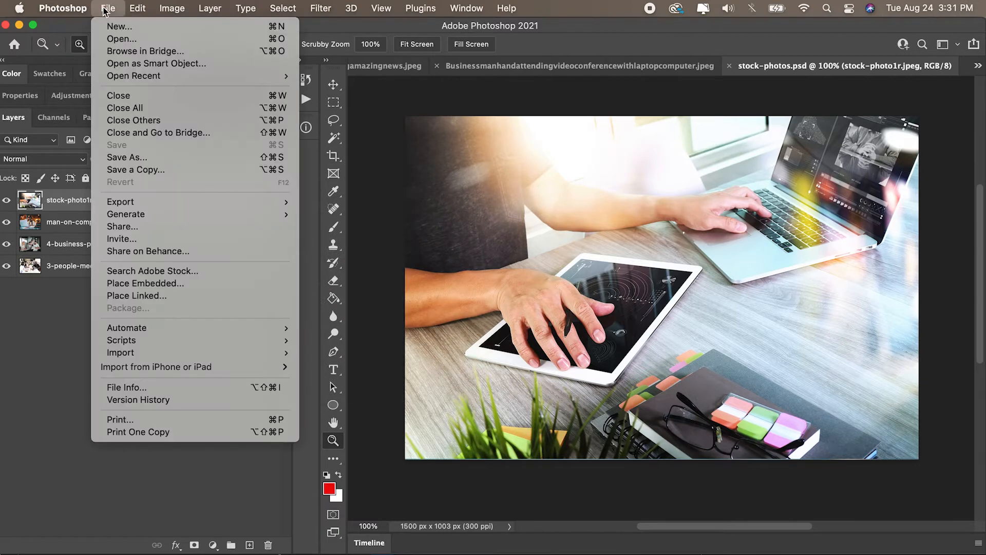
mouse_move(175, 202)
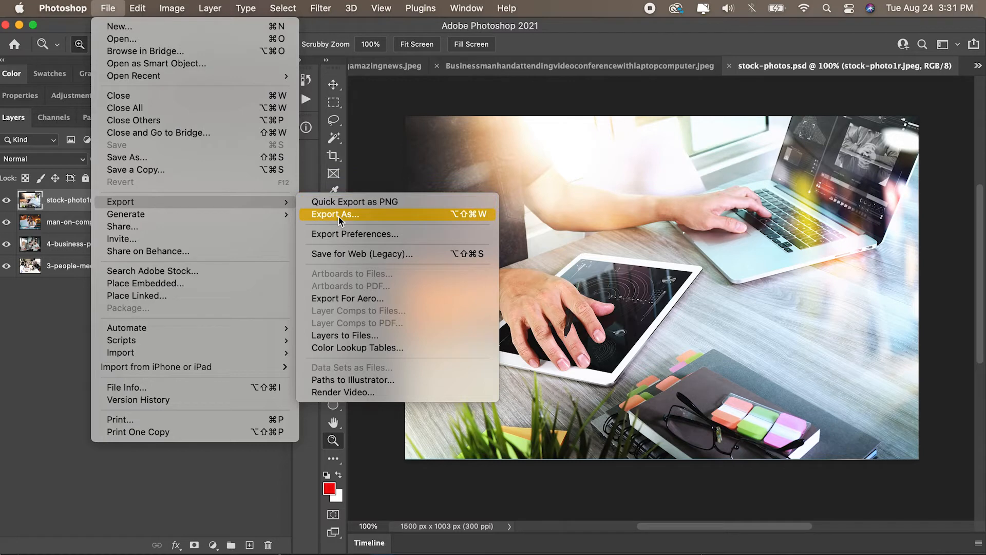
click(349, 251)
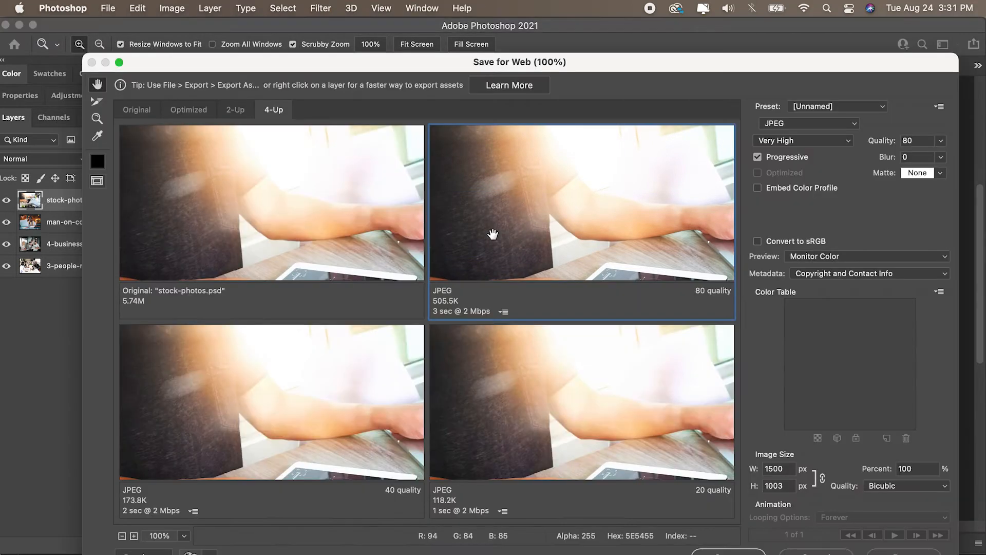
click(799, 125)
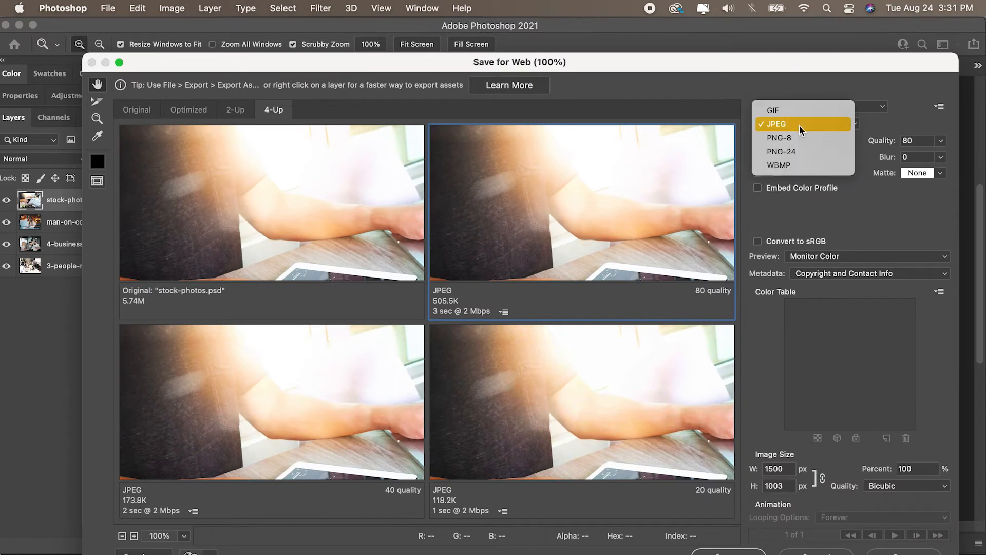
click(793, 207)
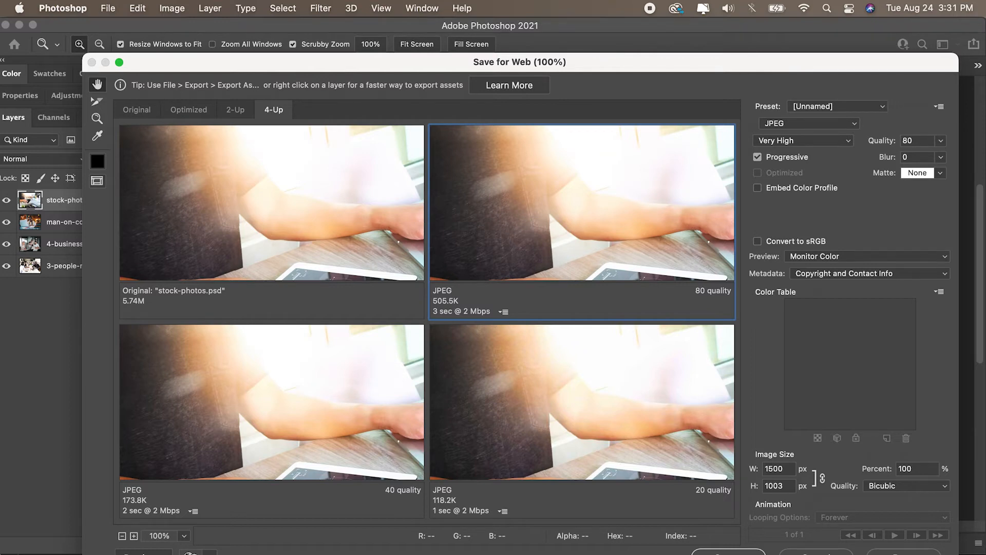
click(811, 551)
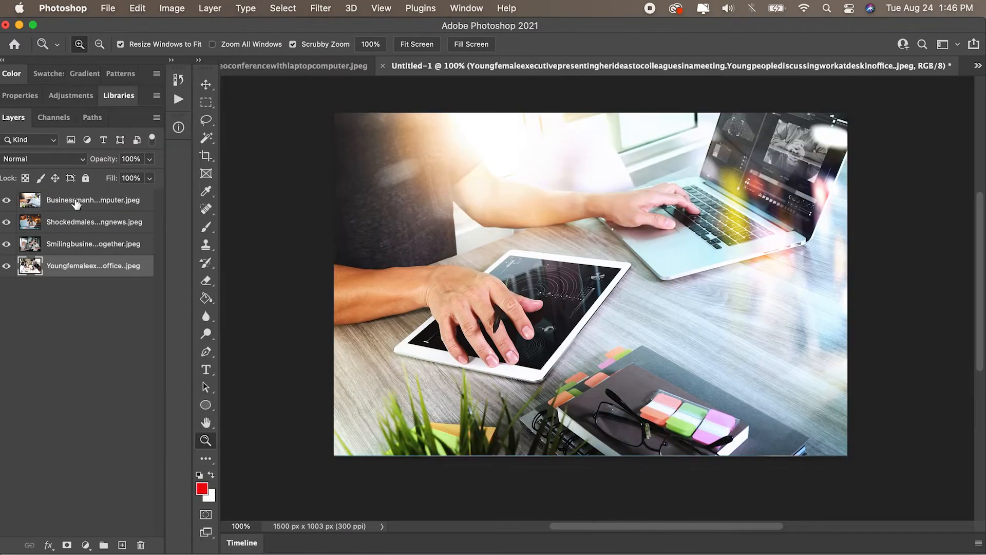
Save the layered image in Photoshop format as stock-photos.psd in the Photoshop folder inside the desktop's Adobe eLearning World folder
click(108, 8)
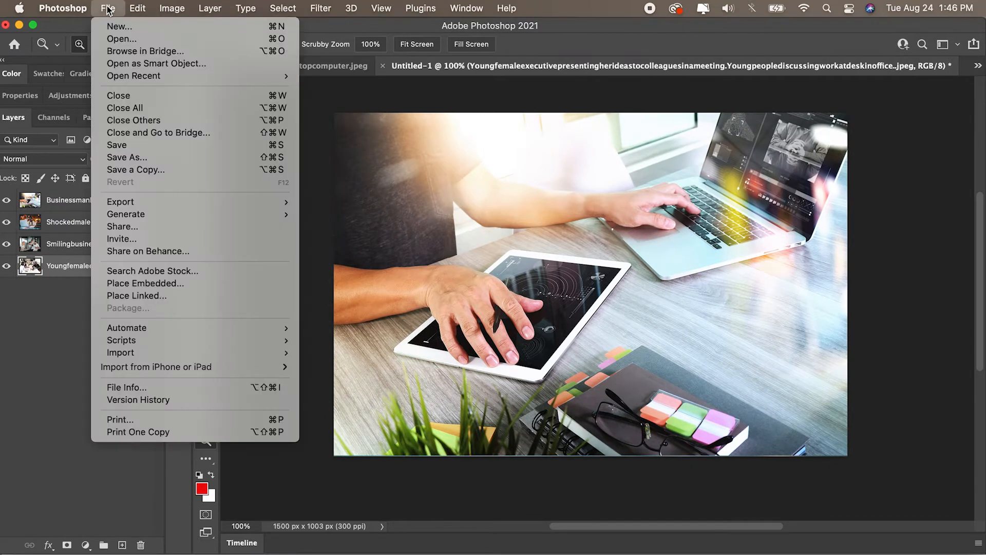
click(135, 156)
click(563, 422)
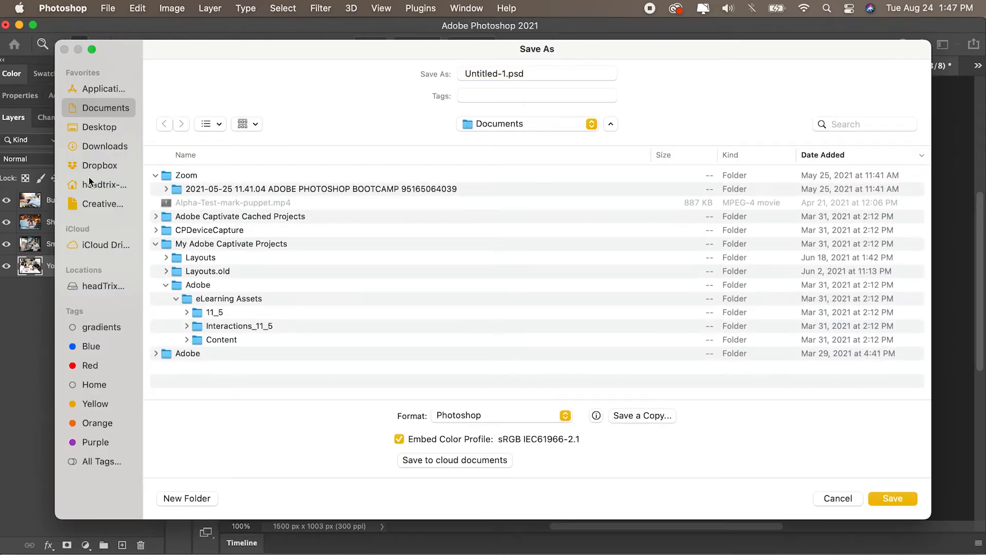
click(104, 127)
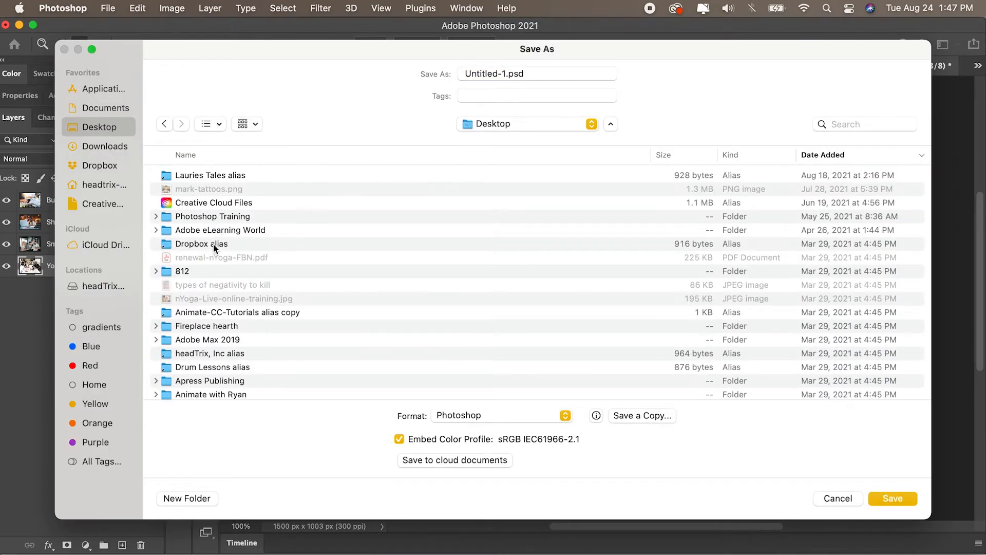
double_click(171, 230)
double_click(170, 203)
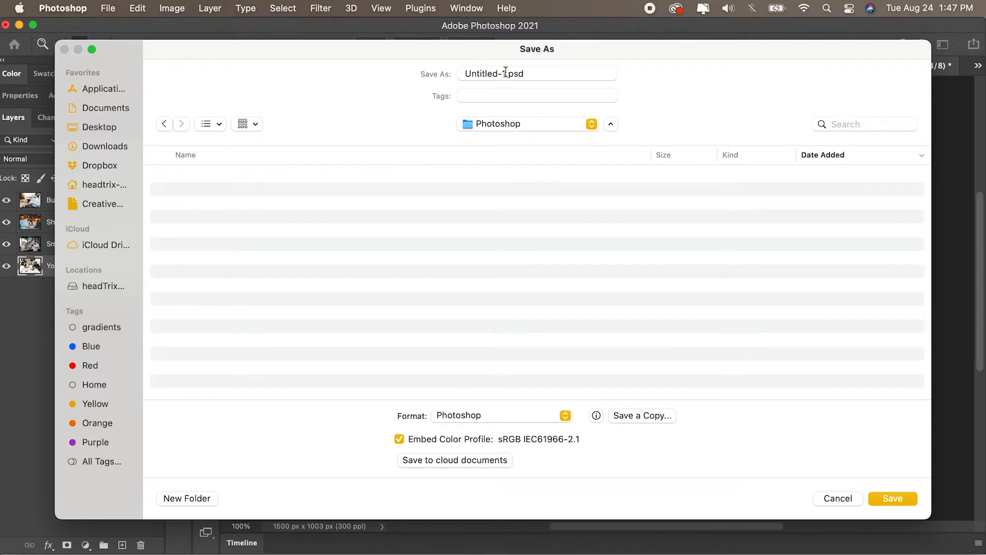
drag(508, 74, 427, 72)
text(stock)
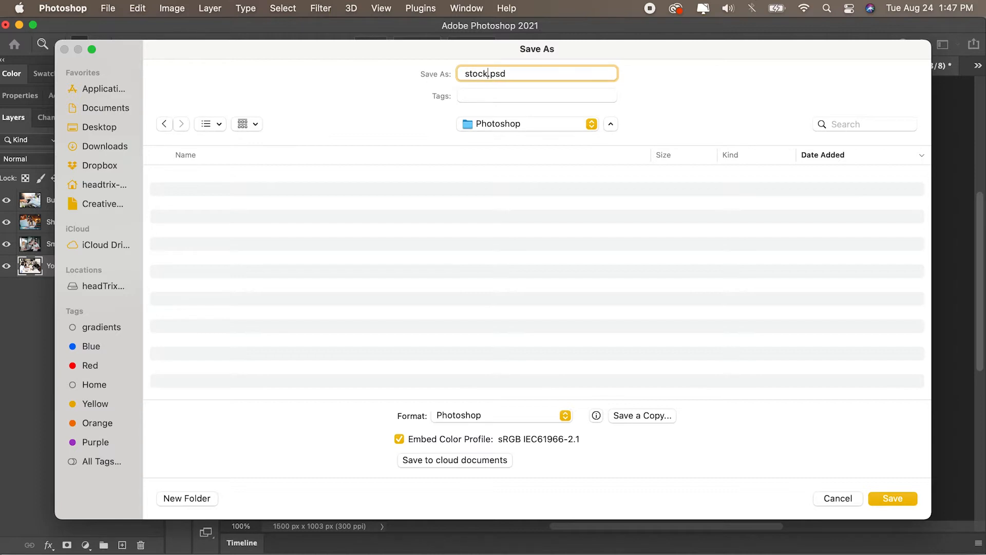
text(-photos)
key(Return)
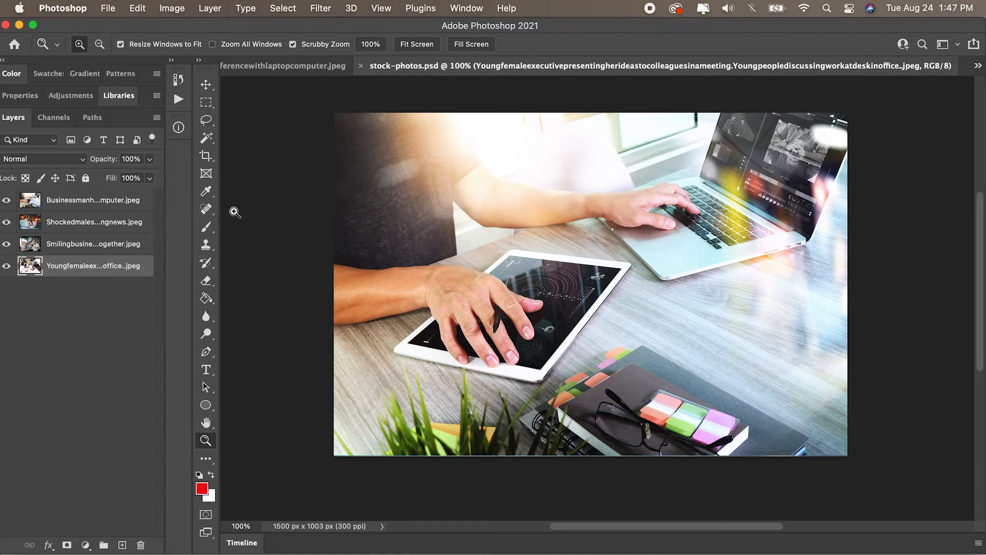
Turn on automatic generation of image assets for the stock-photos.psd document
click(111, 11)
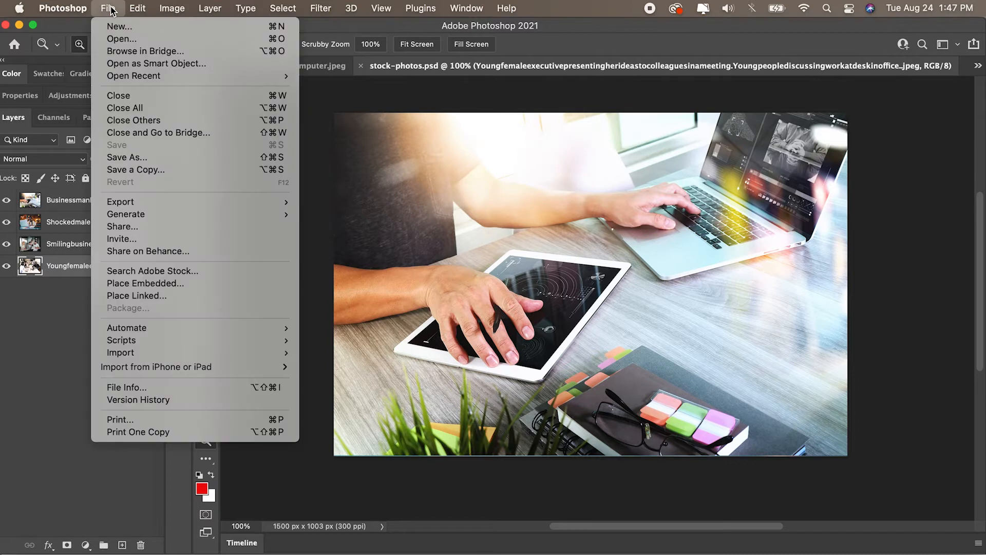
mouse_move(140, 220)
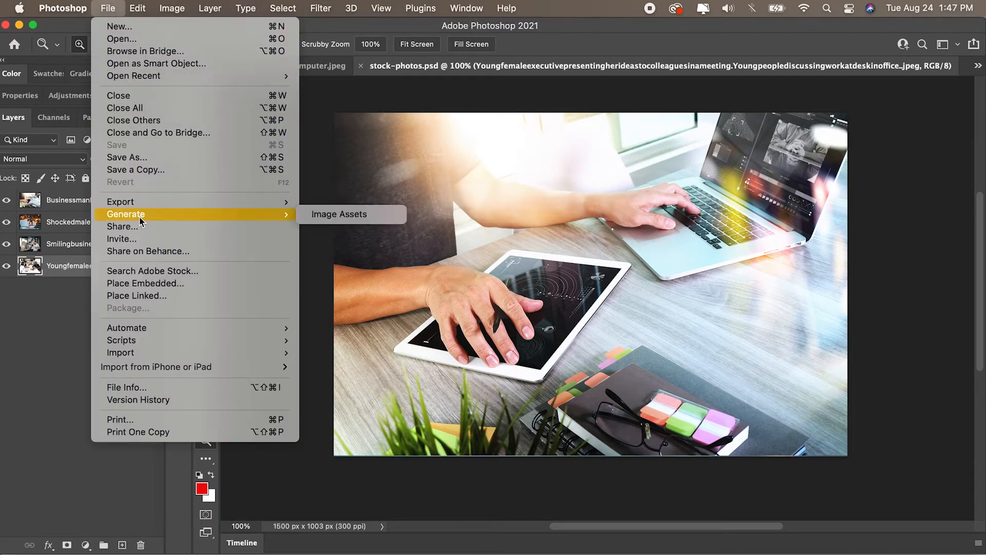
click(385, 220)
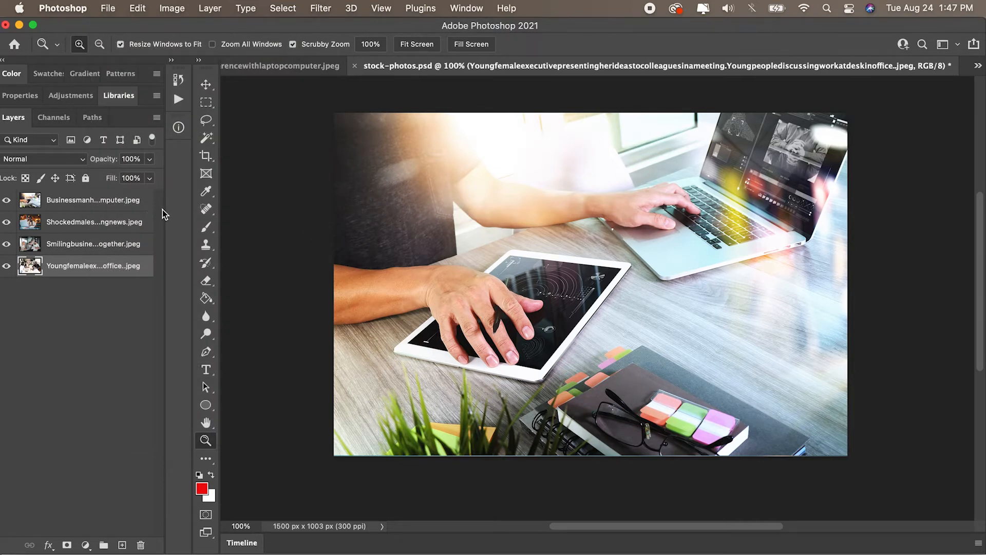
Widen the layer list to show the full names and rename the businessman hand photo layer stock-photo1r.jpeg
drag(163, 213, 294, 235)
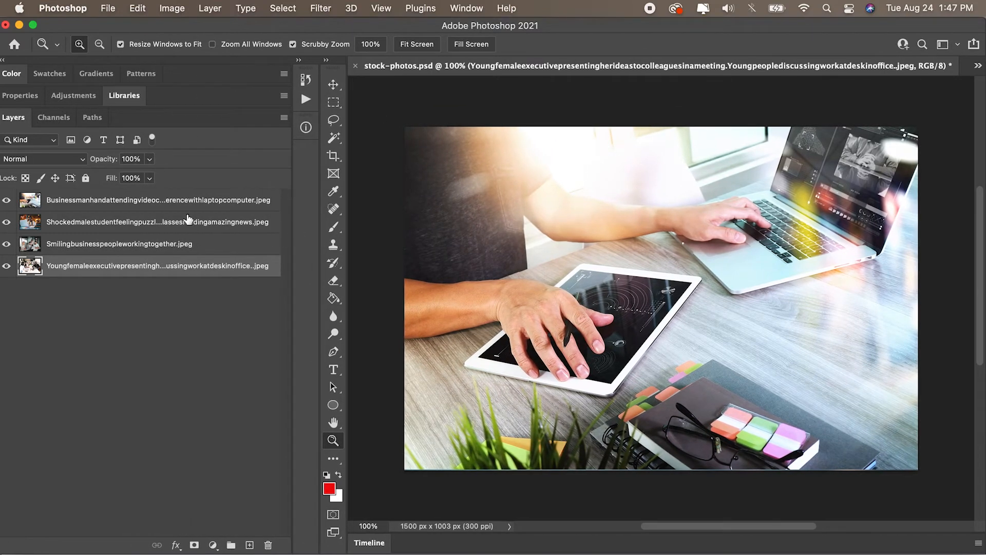
click(175, 205)
double_click(175, 204)
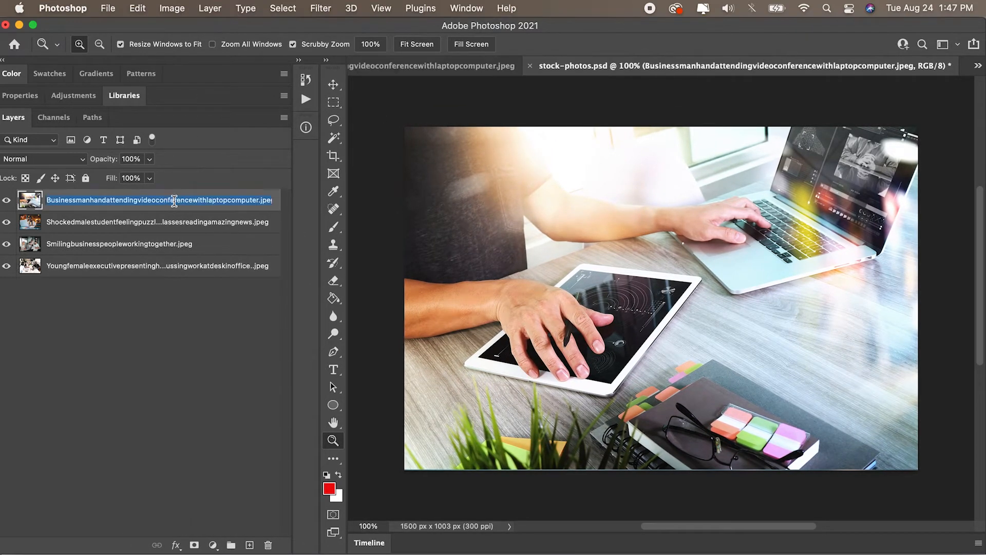
click(257, 200)
drag(257, 199, 27, 215)
text(stock)
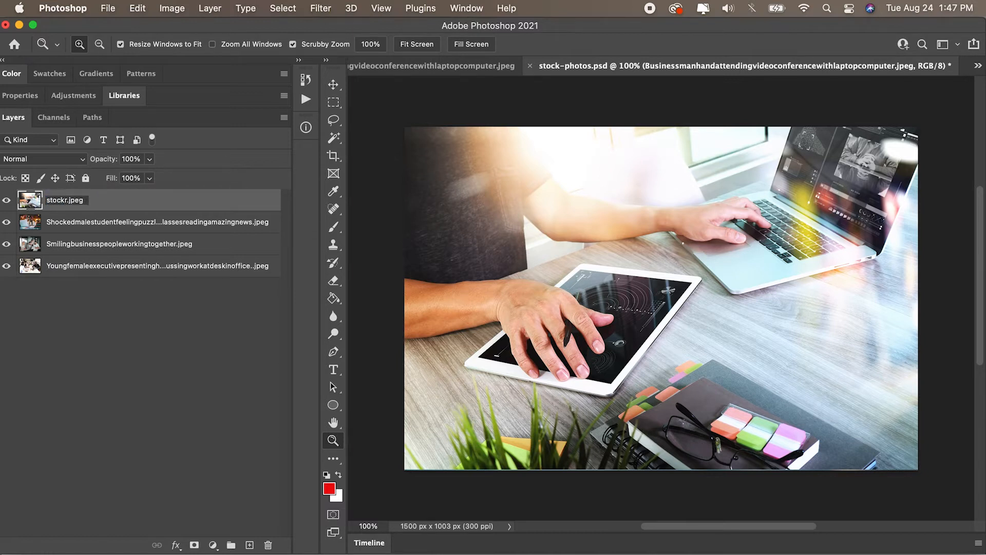
text(-photo1)
key(Return)
Hide the stock-photo1r.jpeg layer and rename the shocked male student layer man-on-computer.jpg
click(6, 200)
double_click(62, 222)
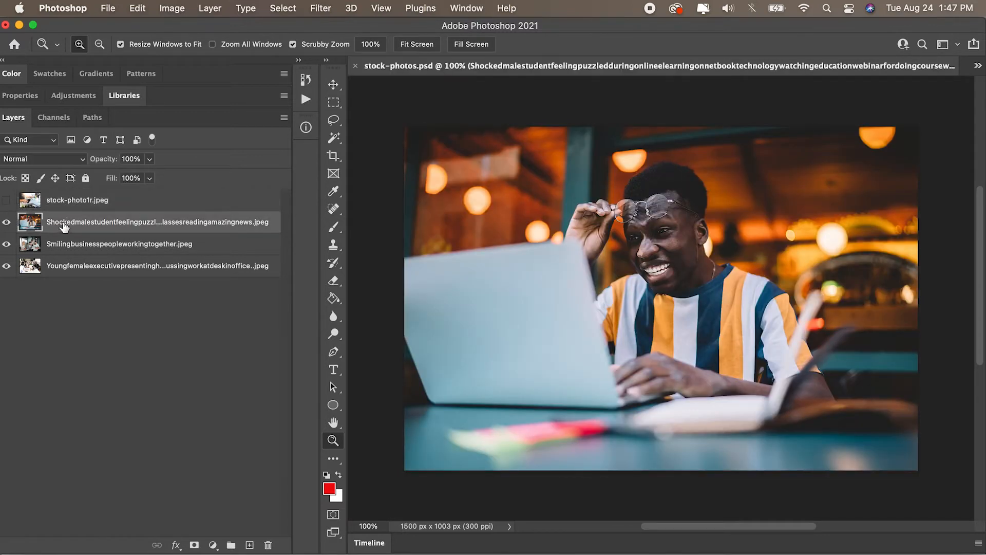
text(man)
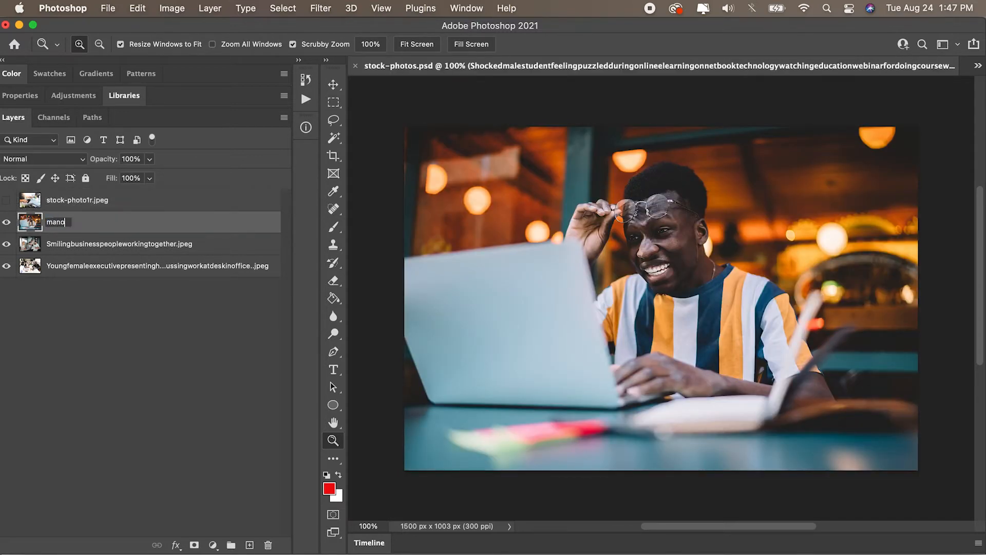
text(-on-computer.jpg)
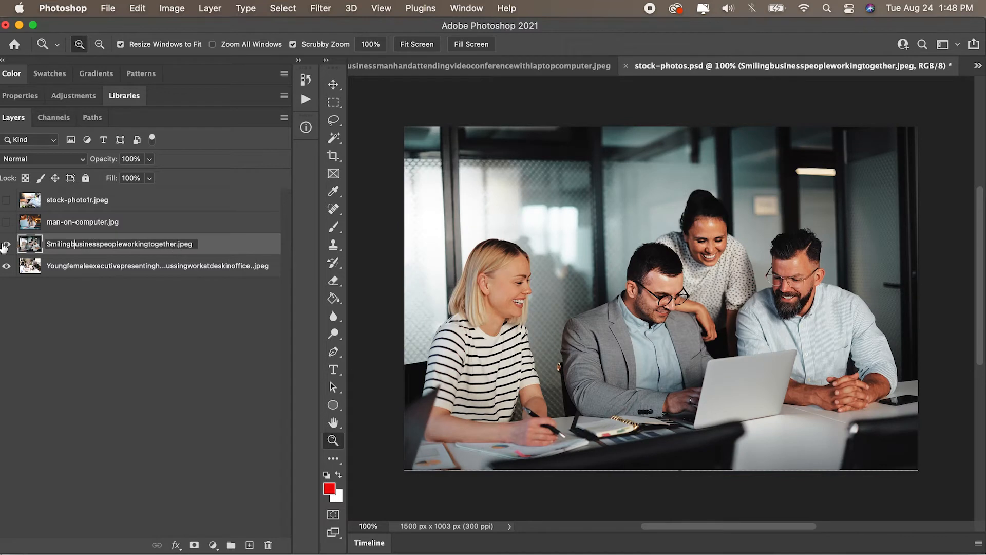
key(Return)
Rename the smiling businesspeople layer 4-business-people.jpeg
double_click(108, 244)
click(171, 244)
double_click(149, 244)
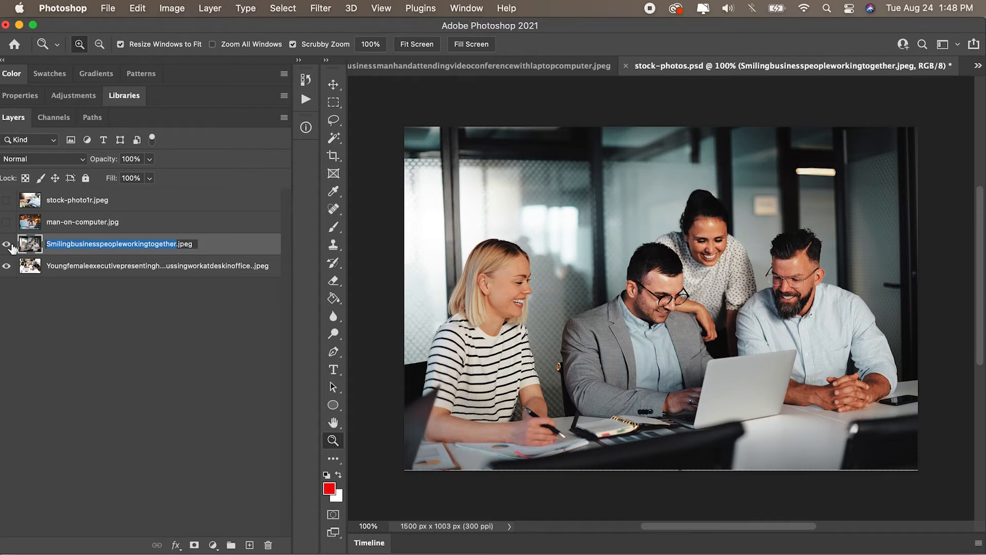
text(4-business)
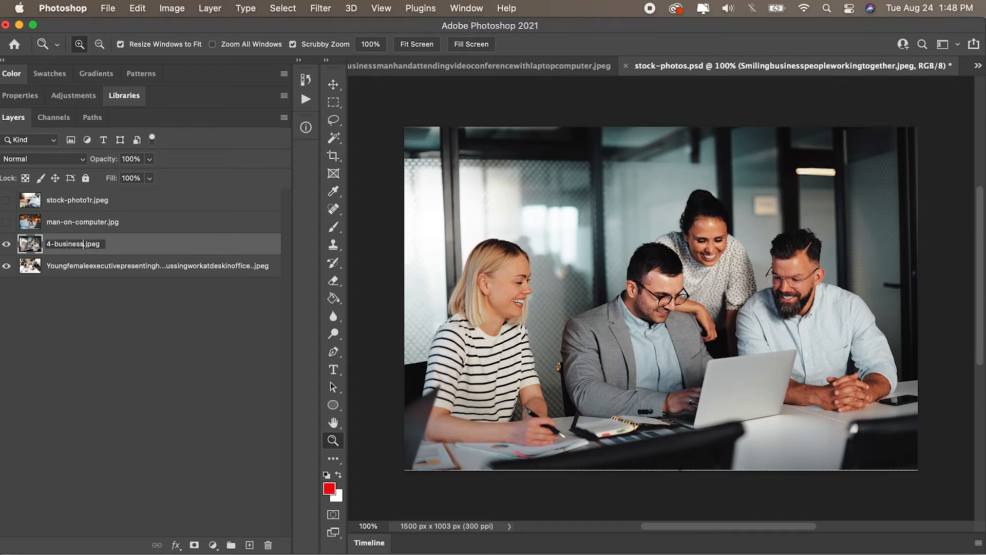
text(-people)
Hide the 4-business-people.jpeg layer and rename the young female executive layer 3-people-meeting.jpg
click(7, 243)
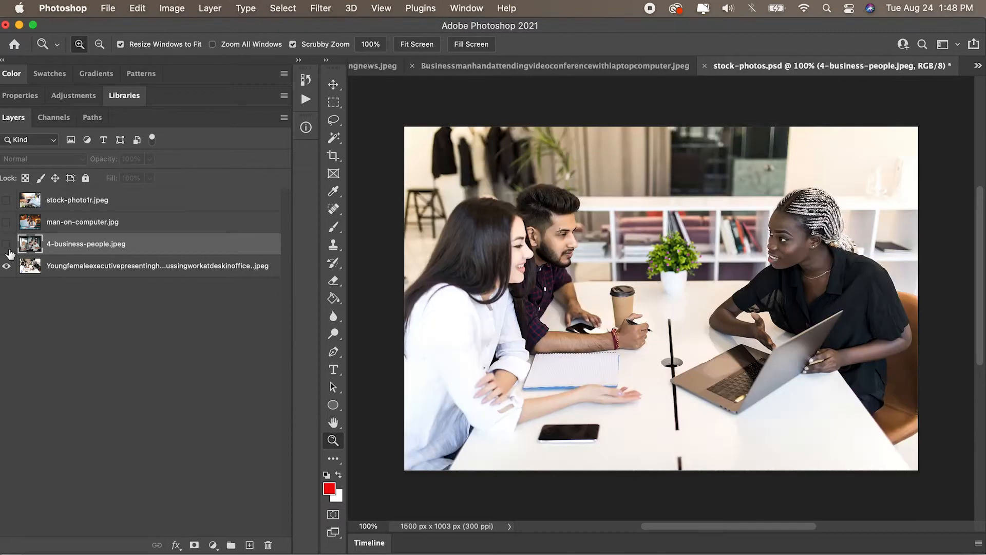
double_click(70, 266)
text(3-)
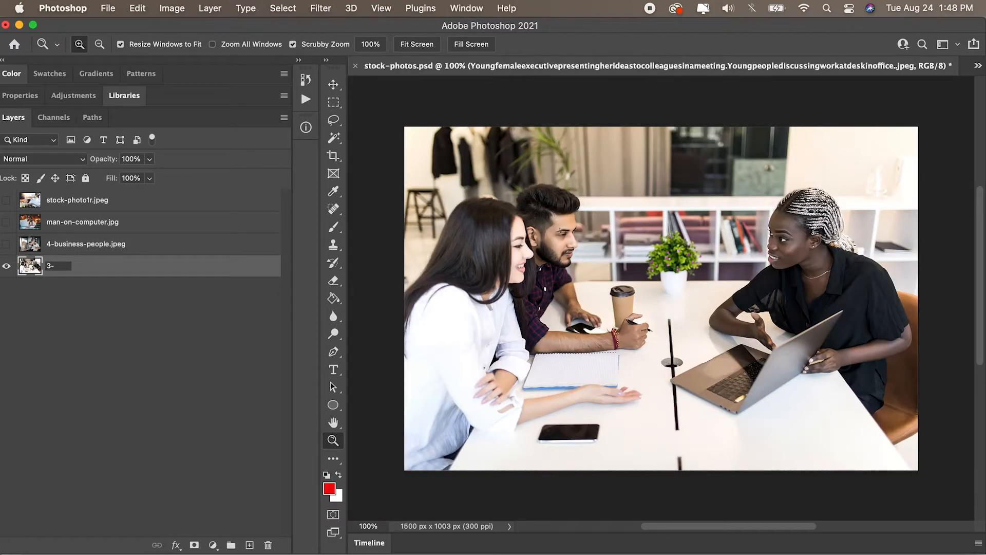
text(people-meeting.jpg)
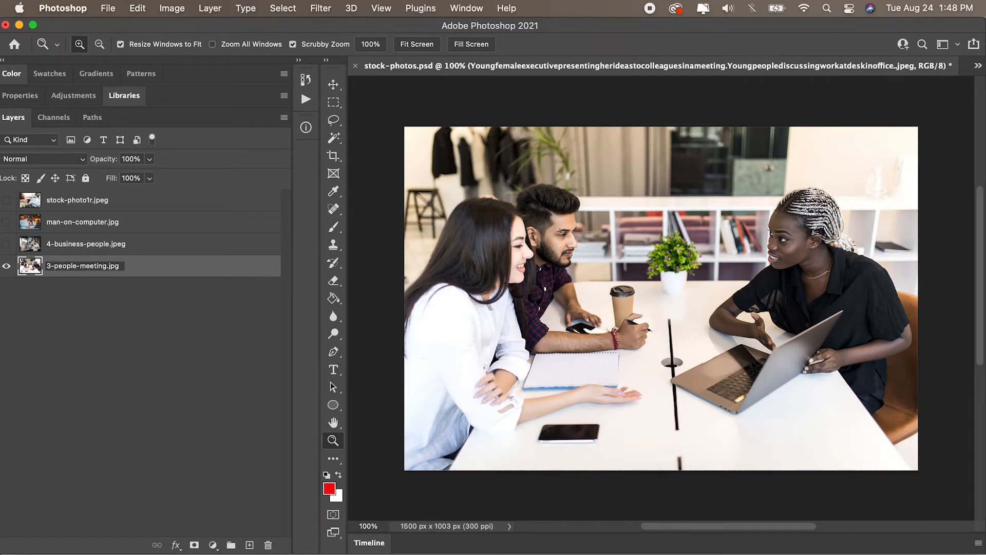
key(Return)
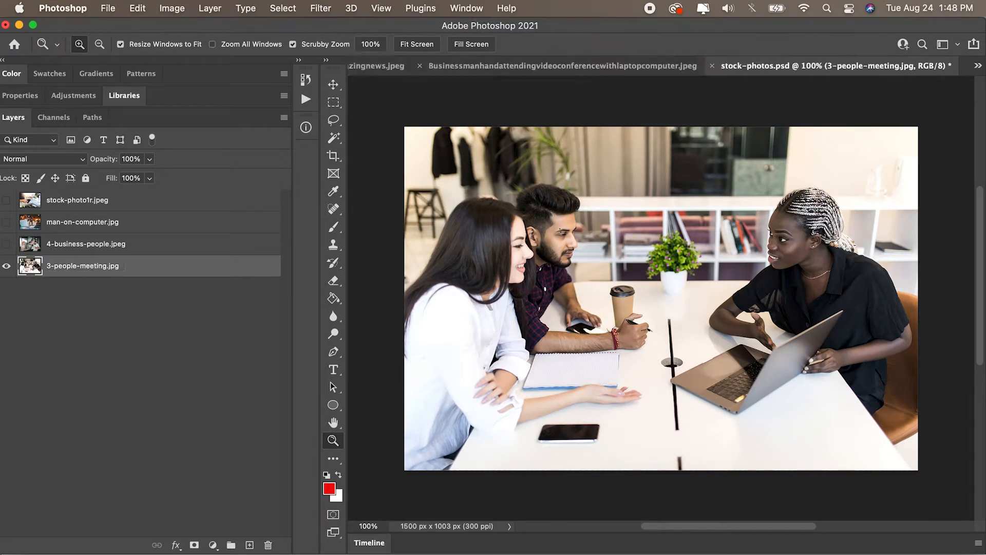
Make the three hidden upper layers visible again and save stock-photos.psd
drag(6, 200, 6, 244)
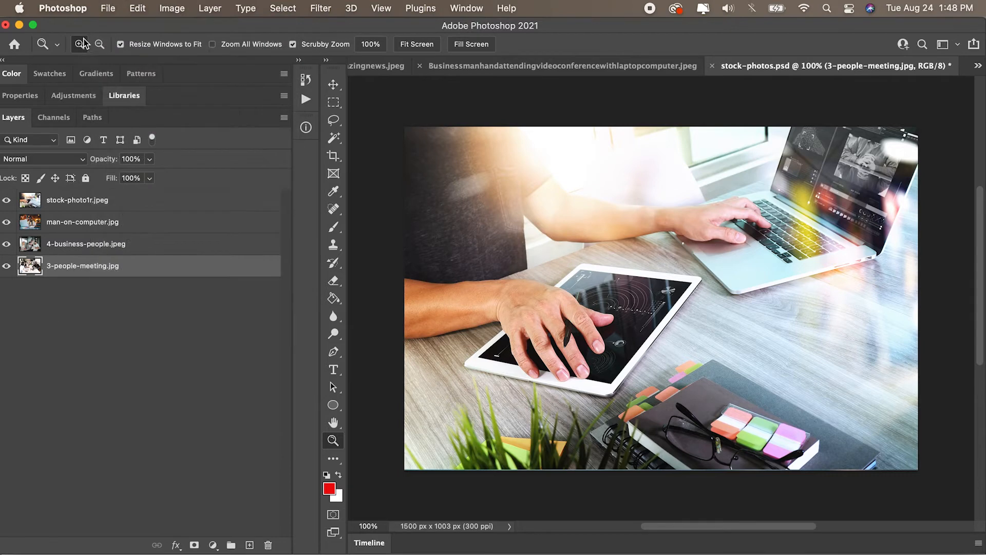
click(107, 9)
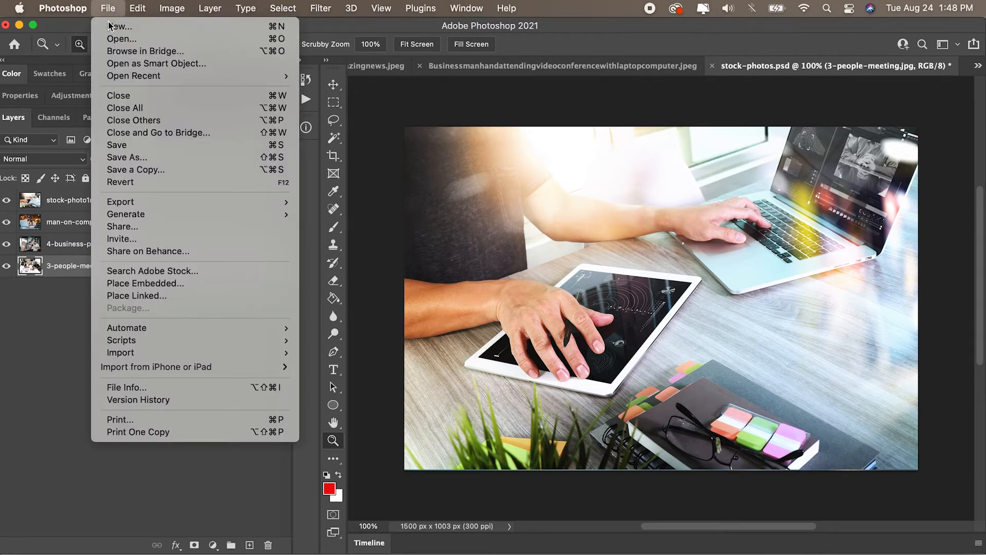
click(129, 146)
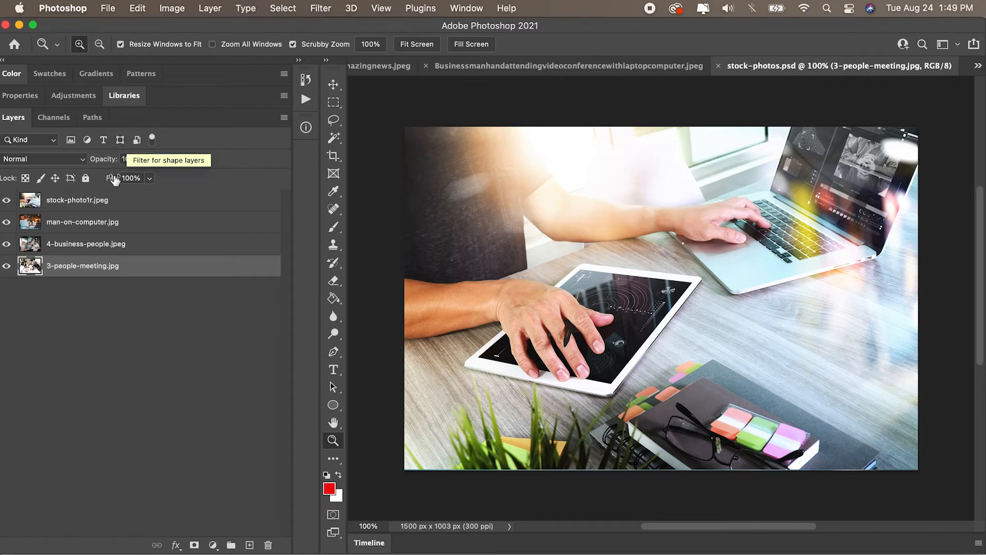
Switch to Finder, open the desktop's Adobe eLearning World folder and inspect the image files in stock-photos-assets
mouse_move(0, 553)
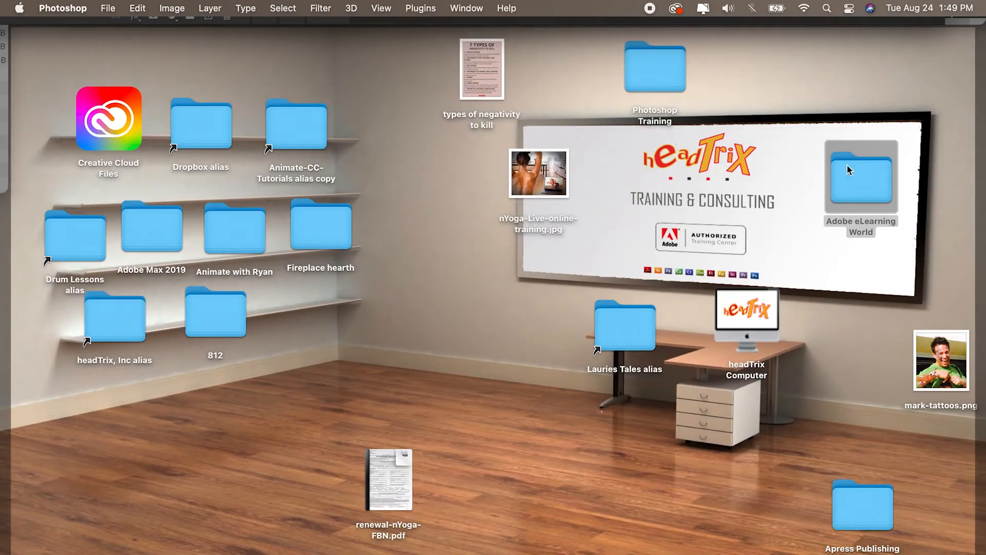
double_click(860, 180)
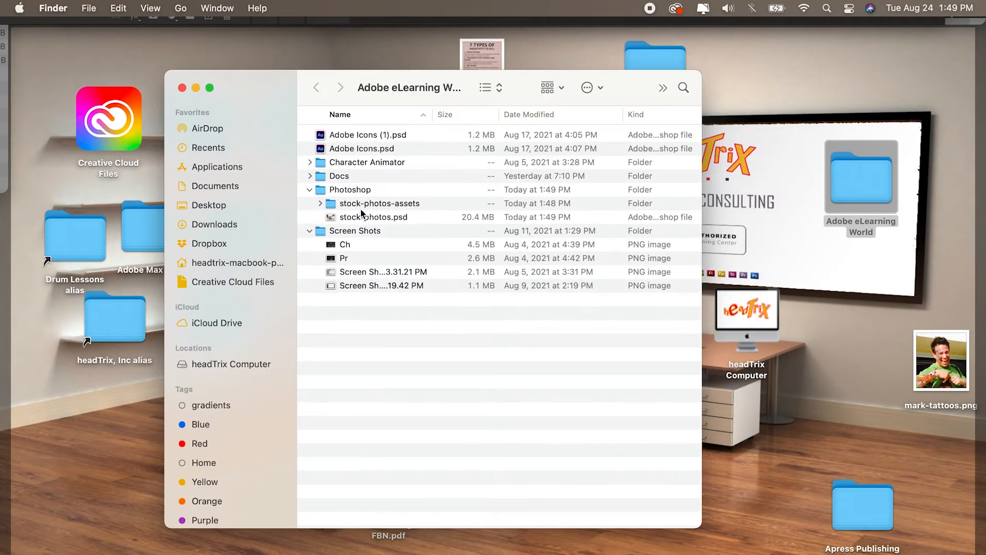
click(334, 215)
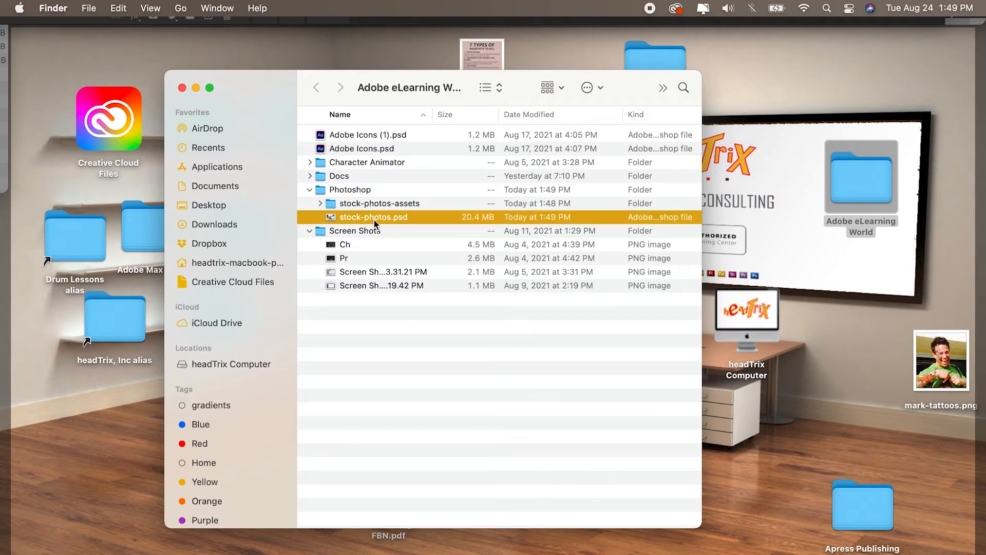
click(321, 203)
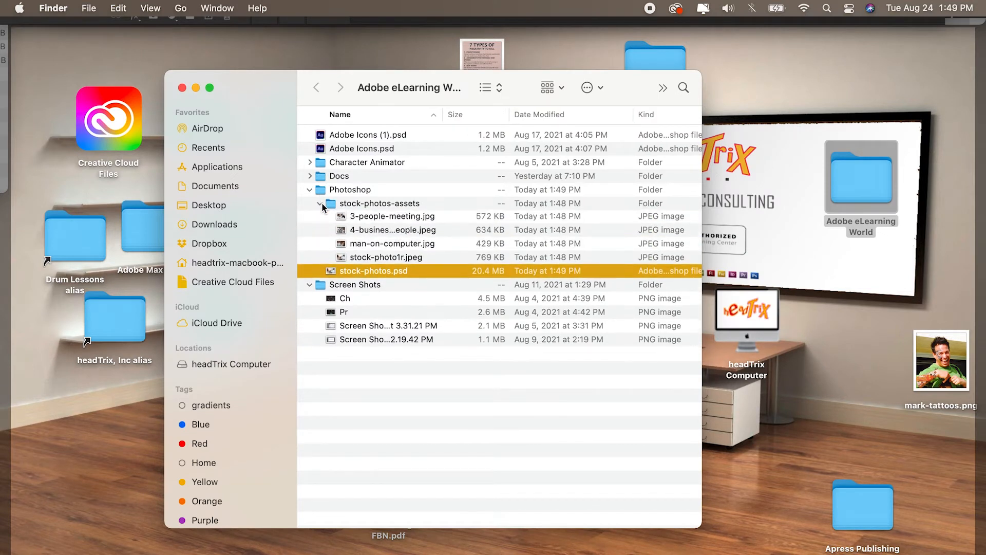
click(400, 218)
click(409, 258)
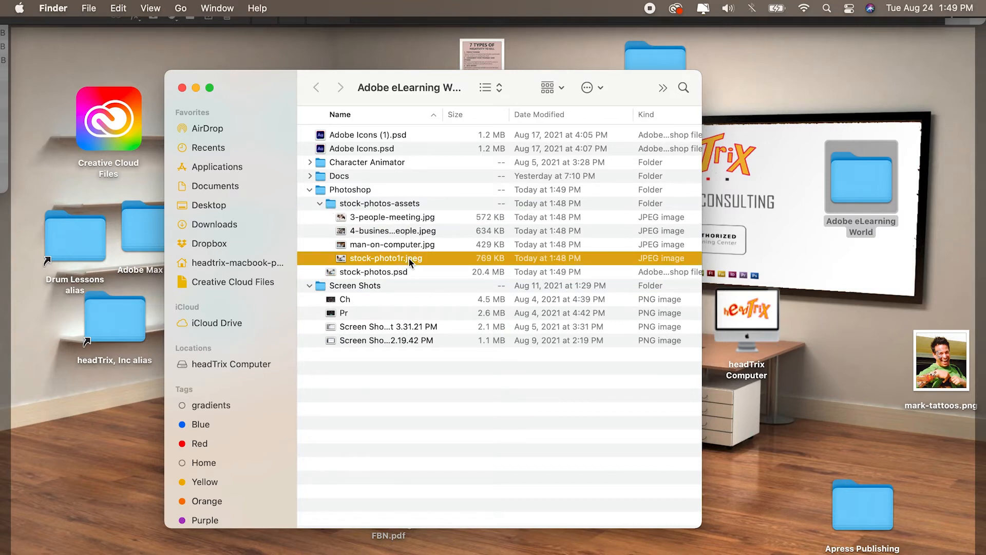
Switch to Adobe Captivate and change the workspace to All Panels
key(super+Tab)
key(super+Tab)
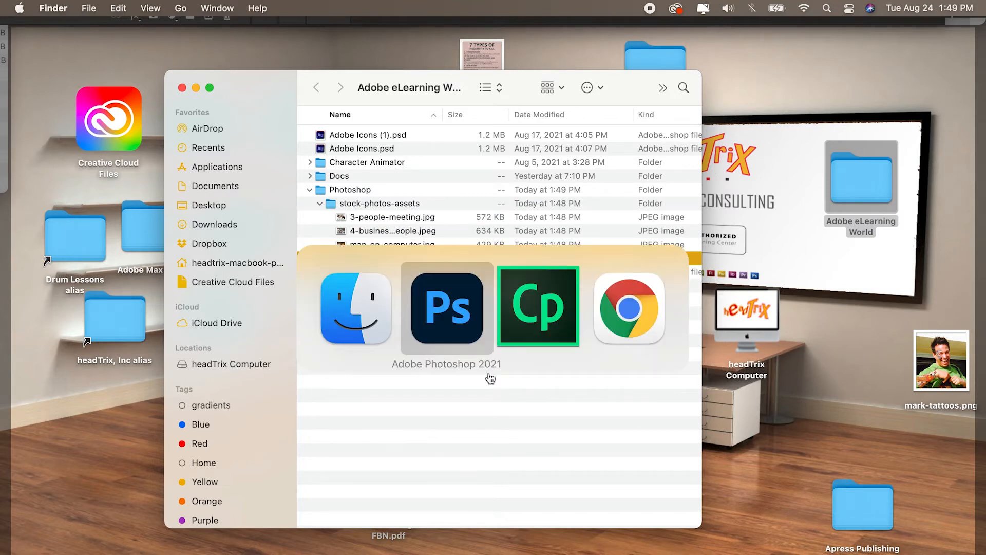
click(950, 33)
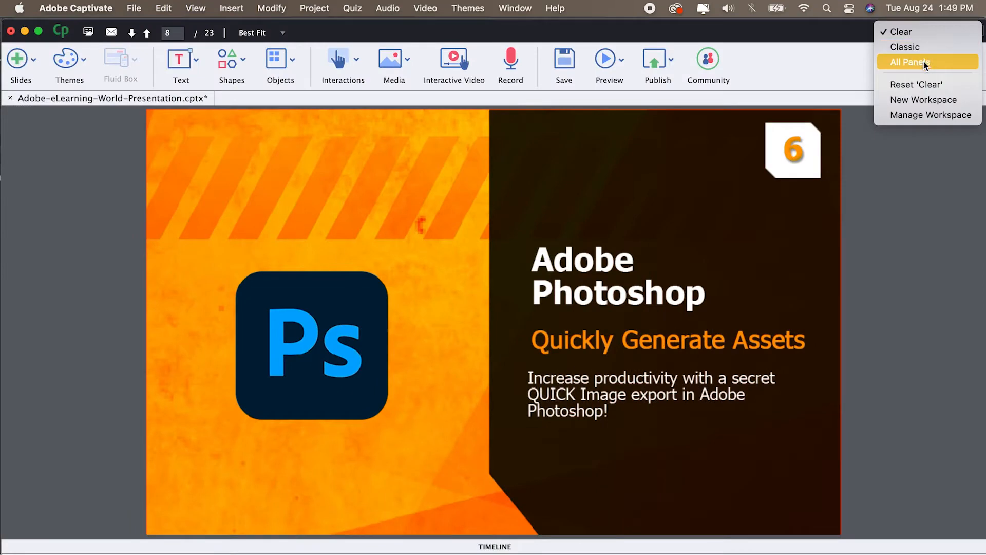
click(923, 61)
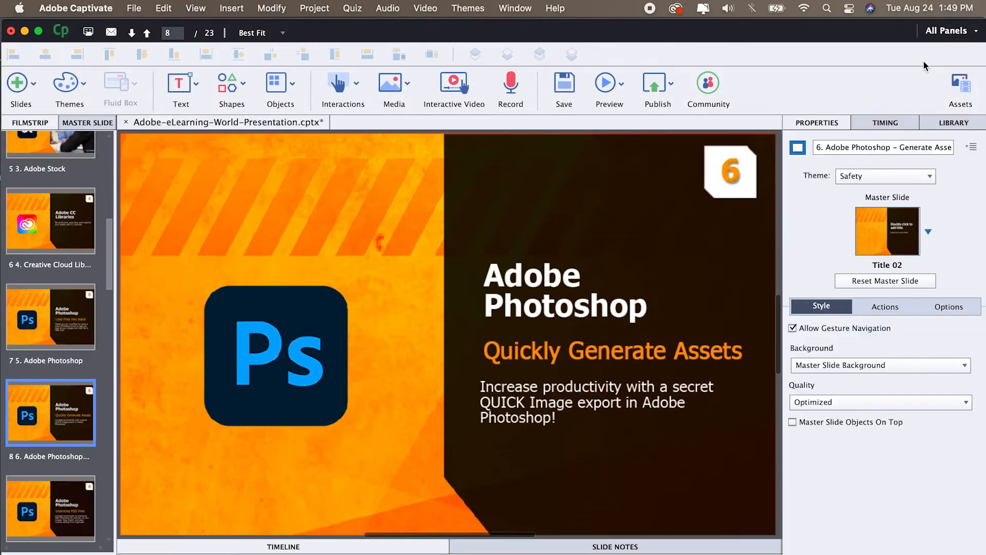
Import all four images from the stock-photos-assets folder into the Captivate project library
click(954, 122)
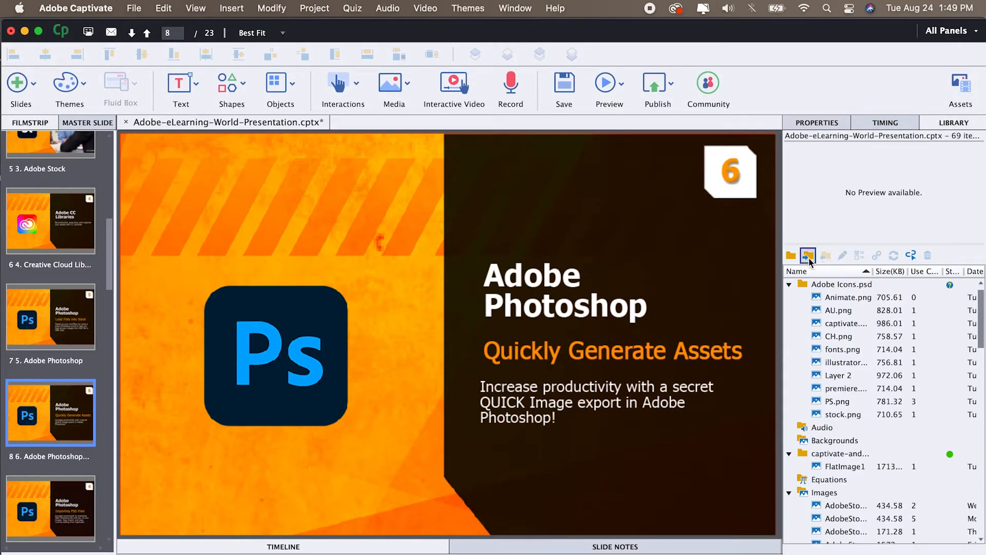
click(808, 255)
click(377, 192)
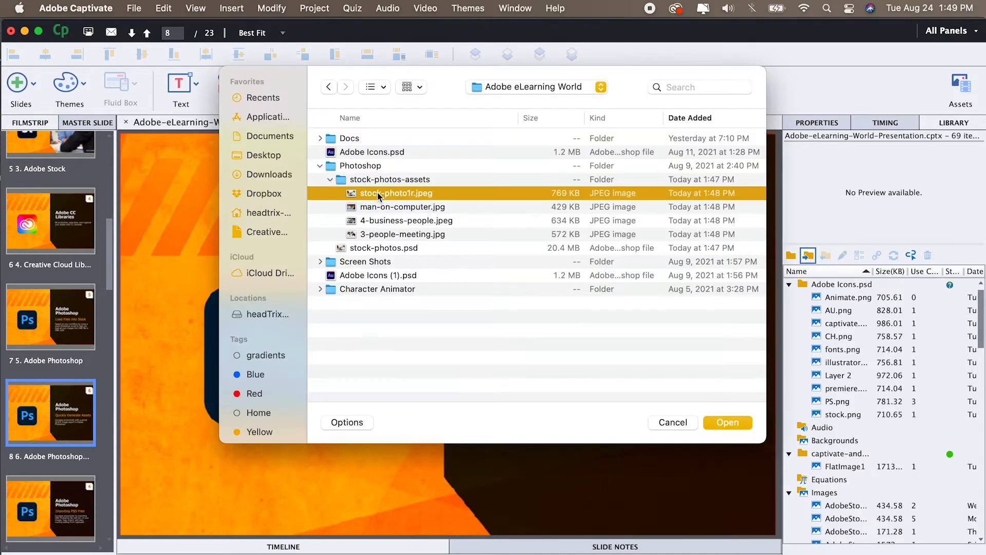
shift+click(380, 232)
click(731, 423)
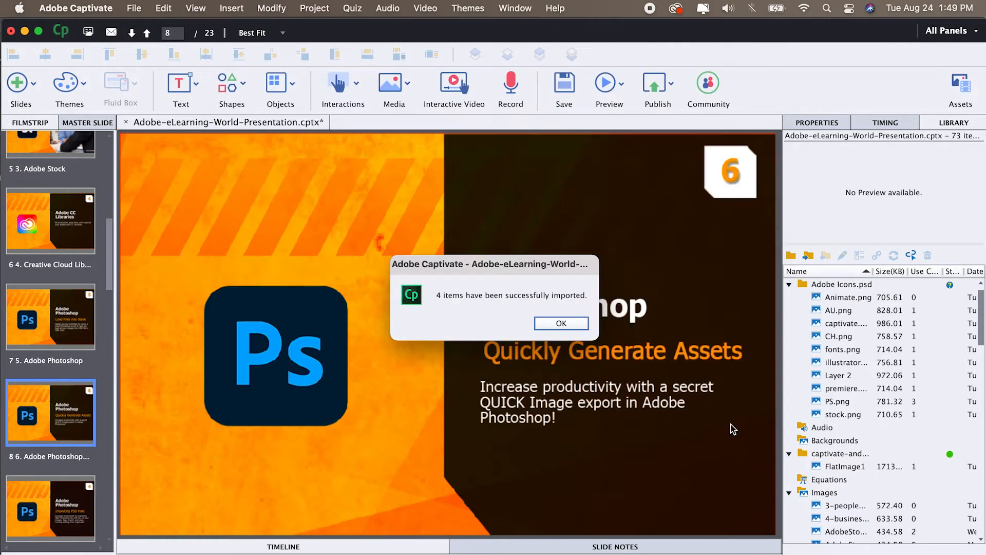
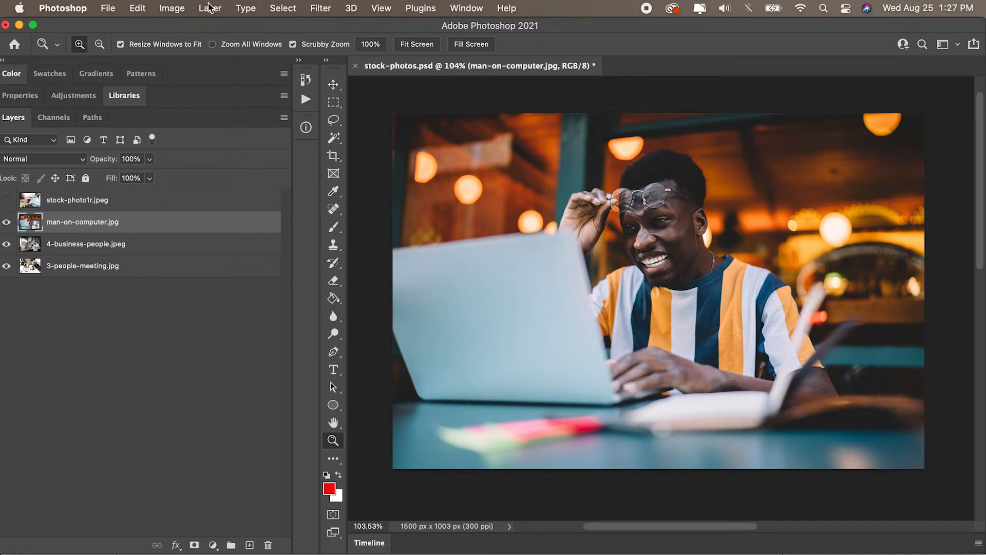
In Photoshop, apply an Exposure adjustment of -2.87 to the man-on-computer.jpg layer and save stock-photos.psd
click(173, 8)
mouse_move(184, 50)
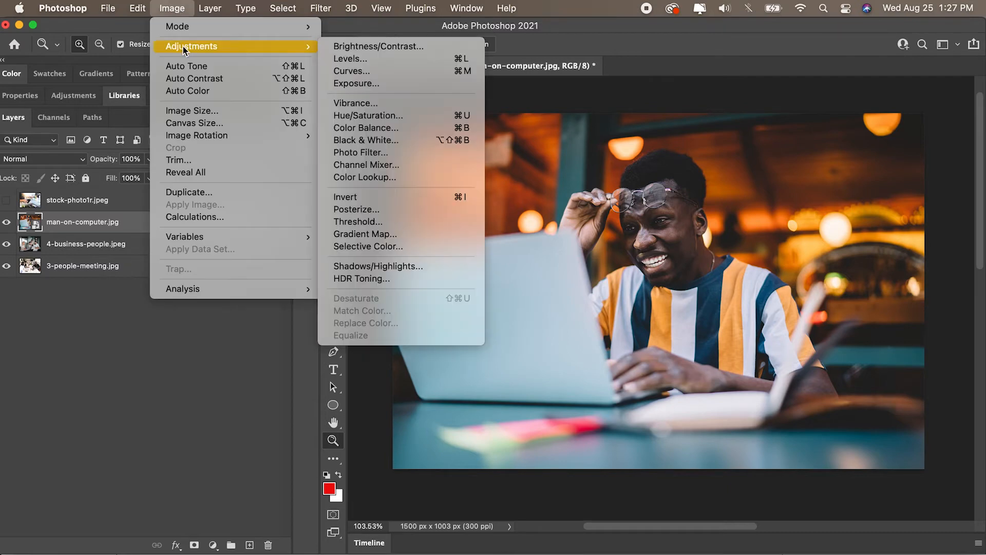
click(373, 86)
drag(456, 222, 420, 223)
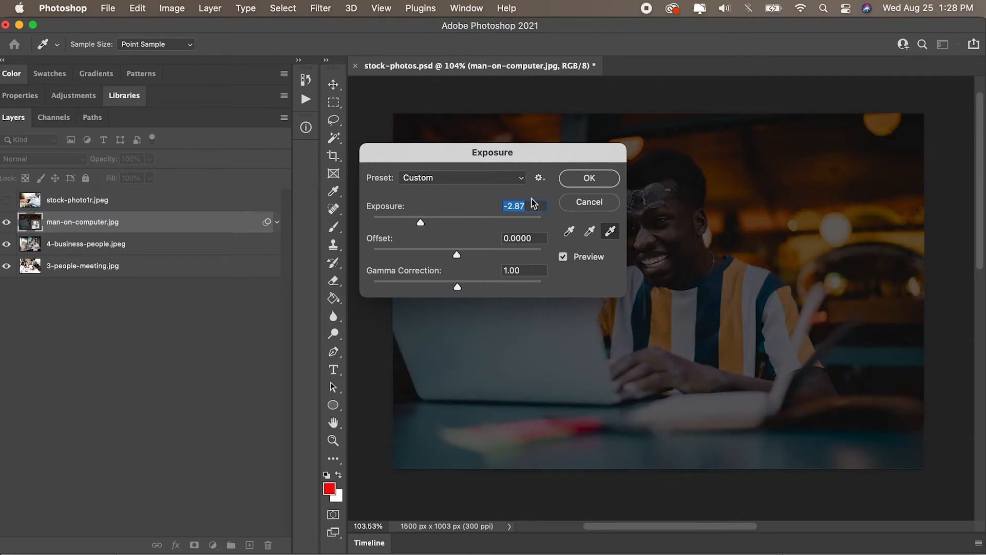
click(589, 179)
key(z)
key(super+s)
Switch to Captivate and send the man-on-computer image to the back of slide 11
key(super+Tab)
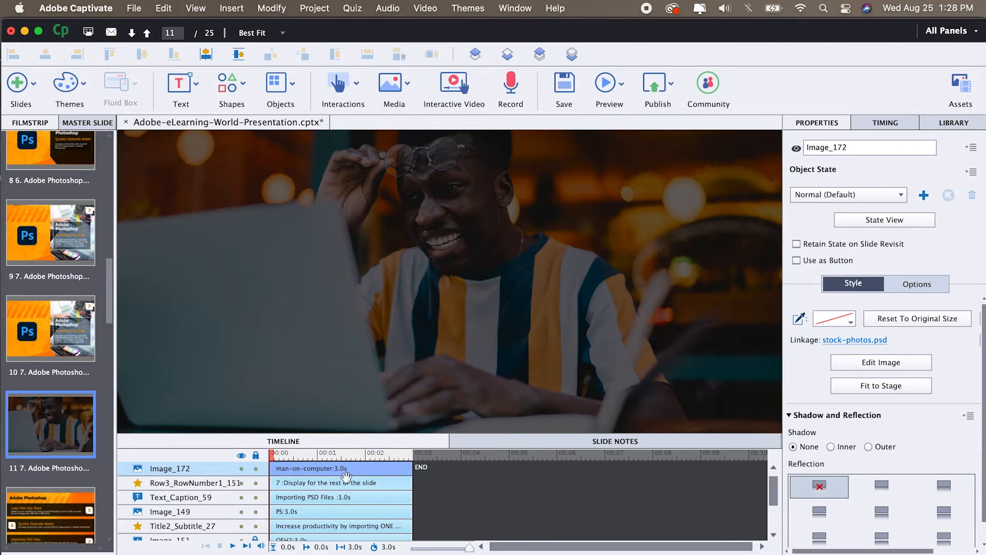
right_click(481, 304)
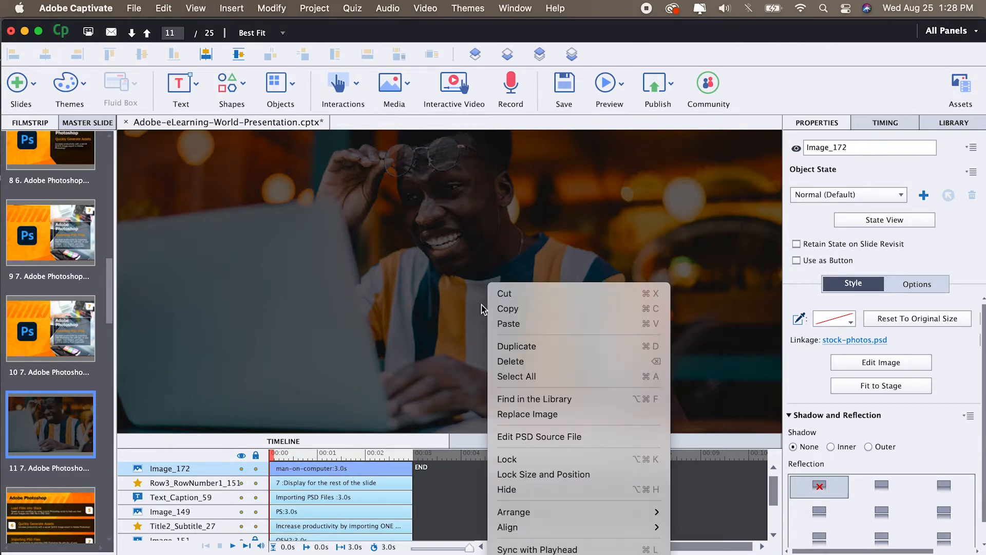
mouse_move(532, 510)
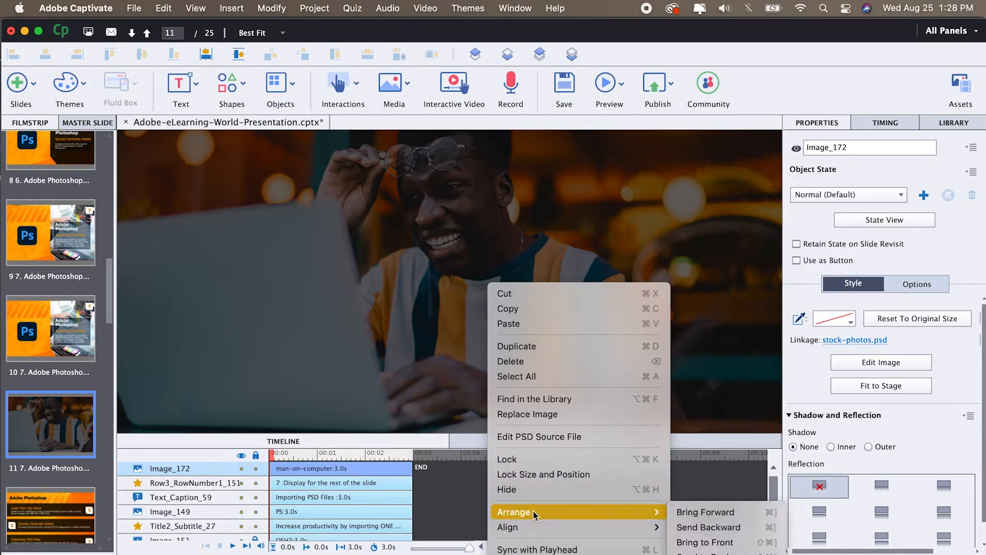
click(698, 553)
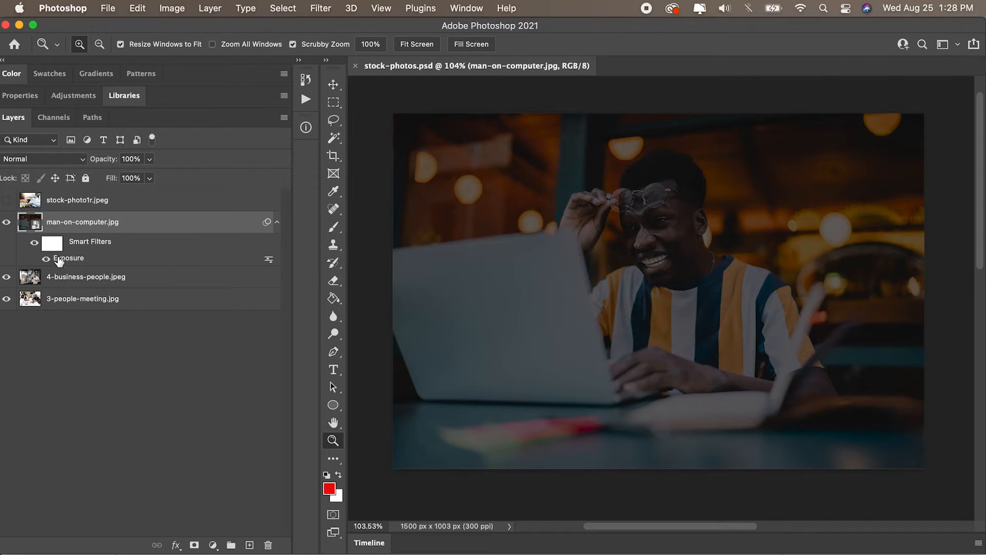
In Photoshop, raise the exposure in the man-on-computer.jpg layer's Exposure smart filter and delete that filter
double_click(76, 261)
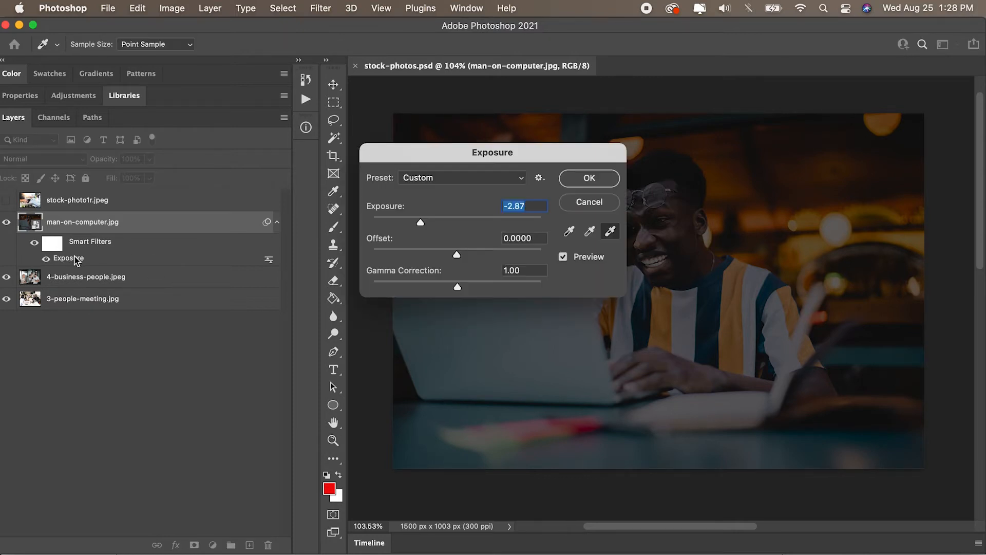
drag(430, 223, 458, 224)
key(Return)
drag(233, 498, 268, 544)
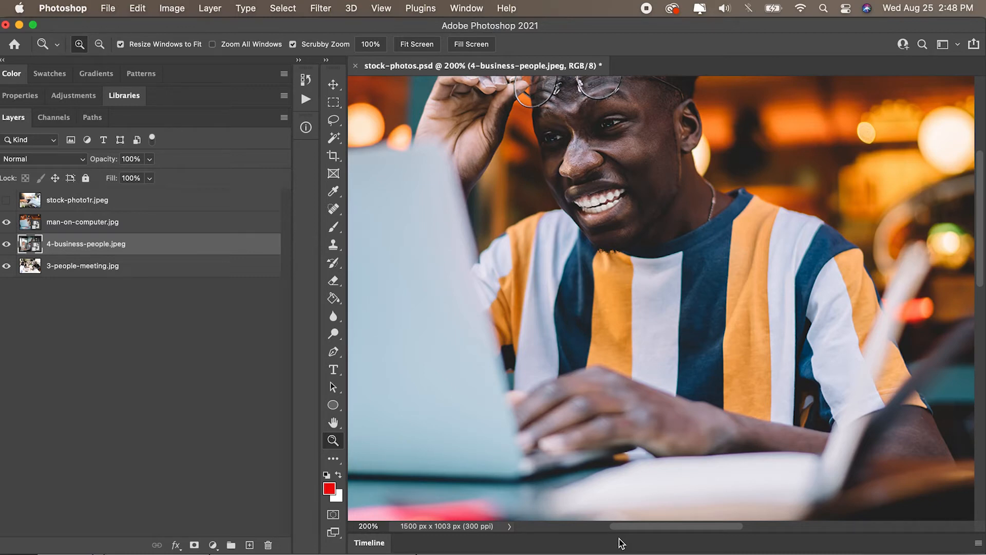
Hide the man-on-computer.jpg layer and convert the 4-business-people.jpeg layer to a smart object
click(6, 222)
right_click(158, 247)
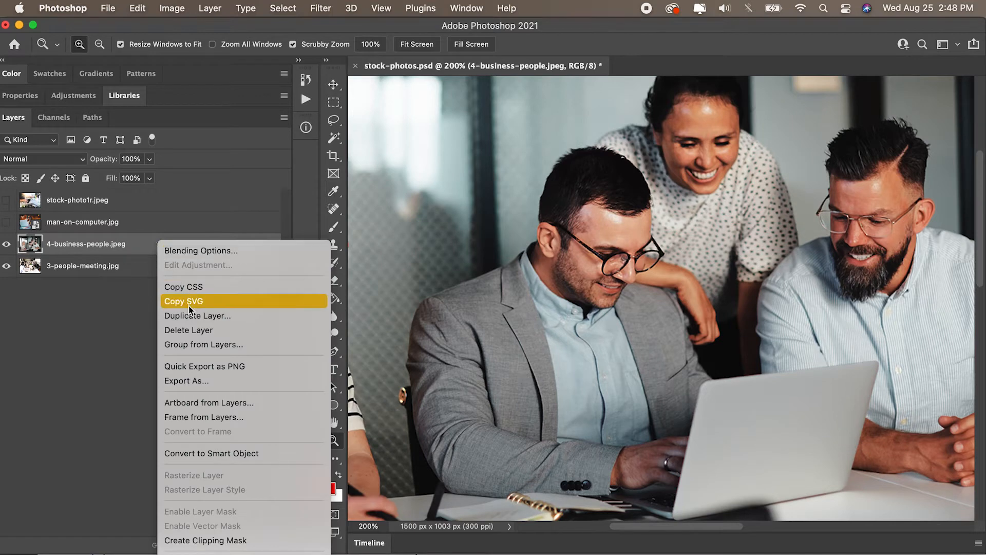
click(220, 452)
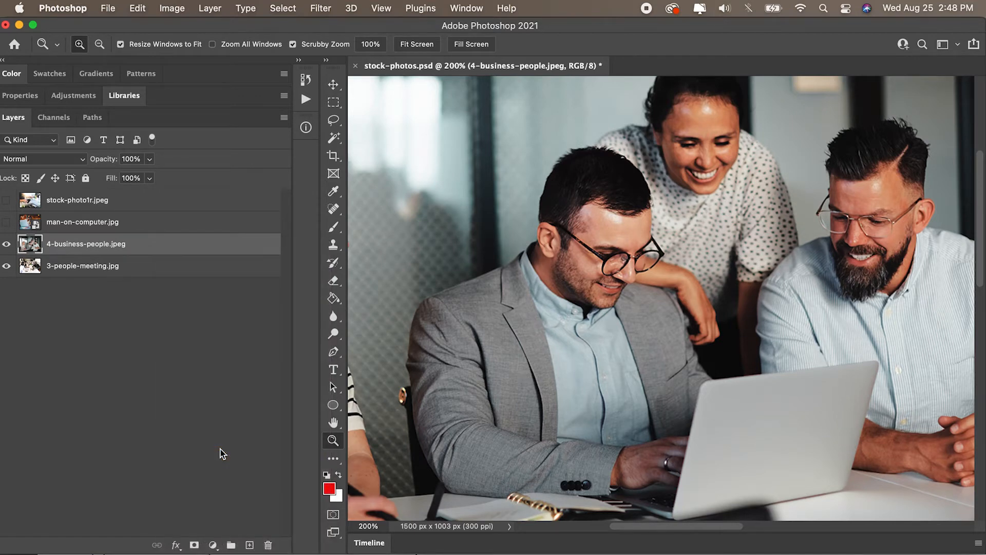
Apply the Oil Paint filter to the 4-business-people.jpeg layer with Stylization 1.7, Cleanliness 2.3, Scale 0.8 and Bristle Detail 10.0
click(172, 9)
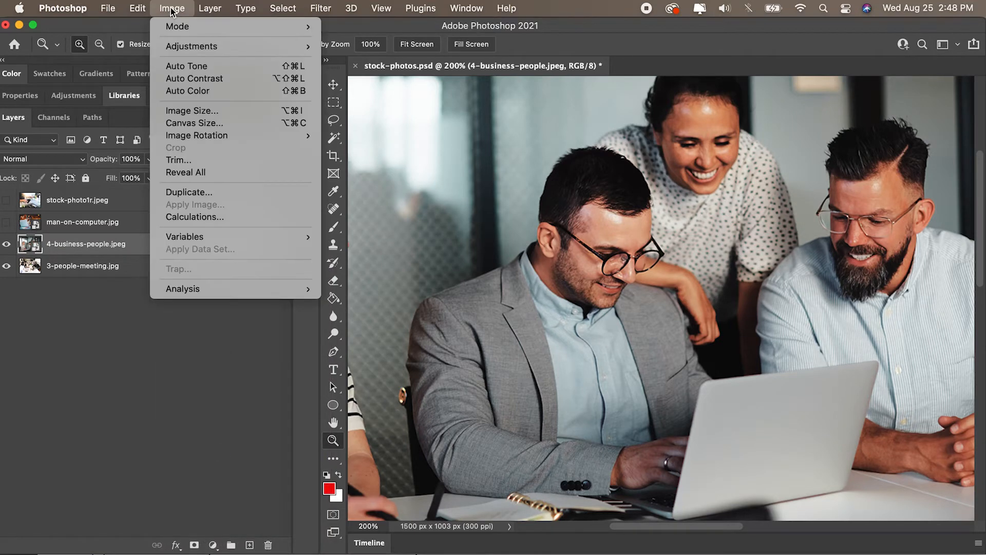
mouse_move(252, 46)
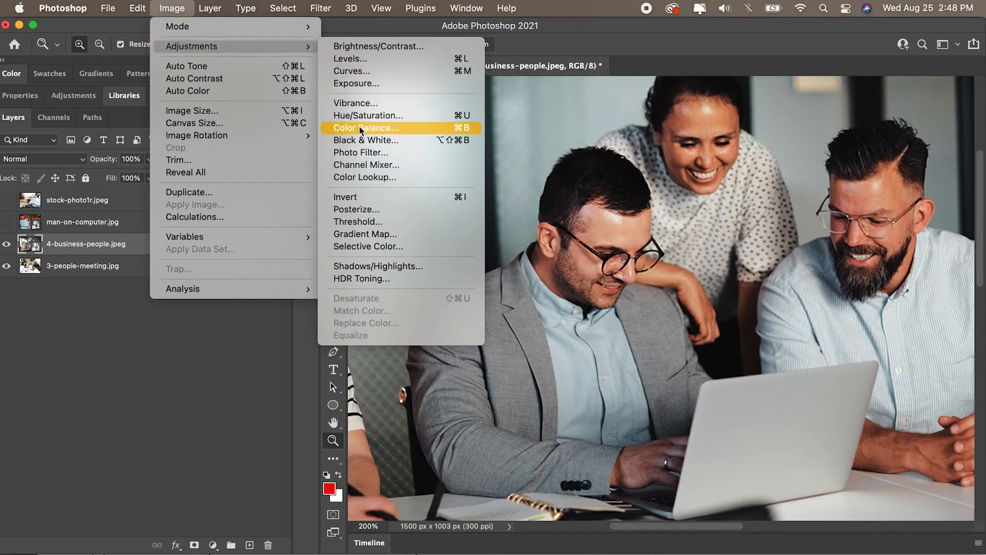
mouse_move(327, 10)
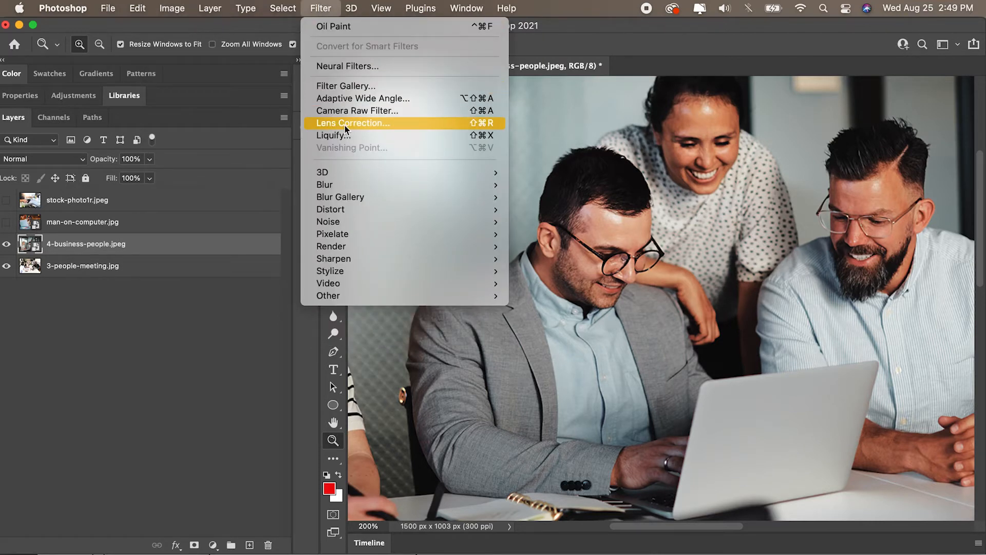
mouse_move(350, 271)
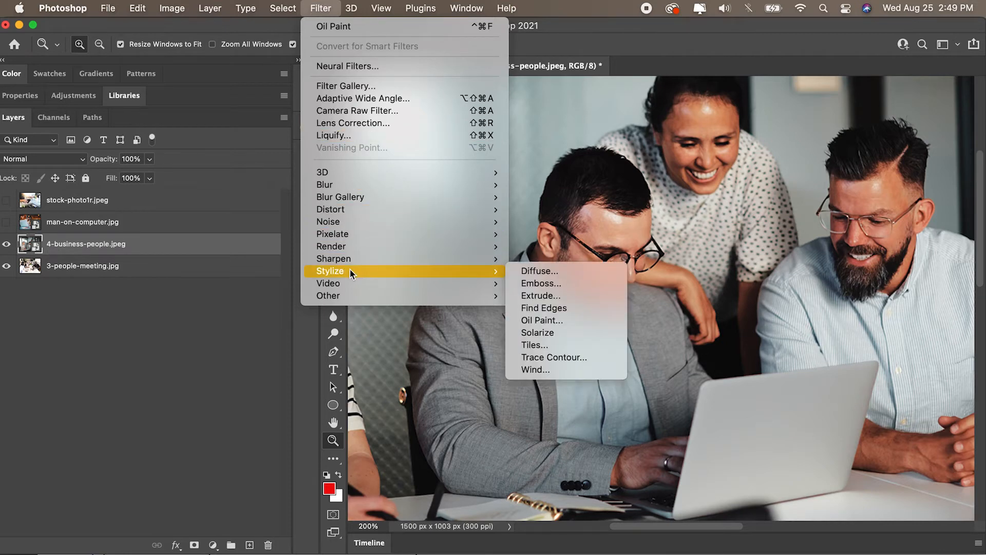
click(565, 319)
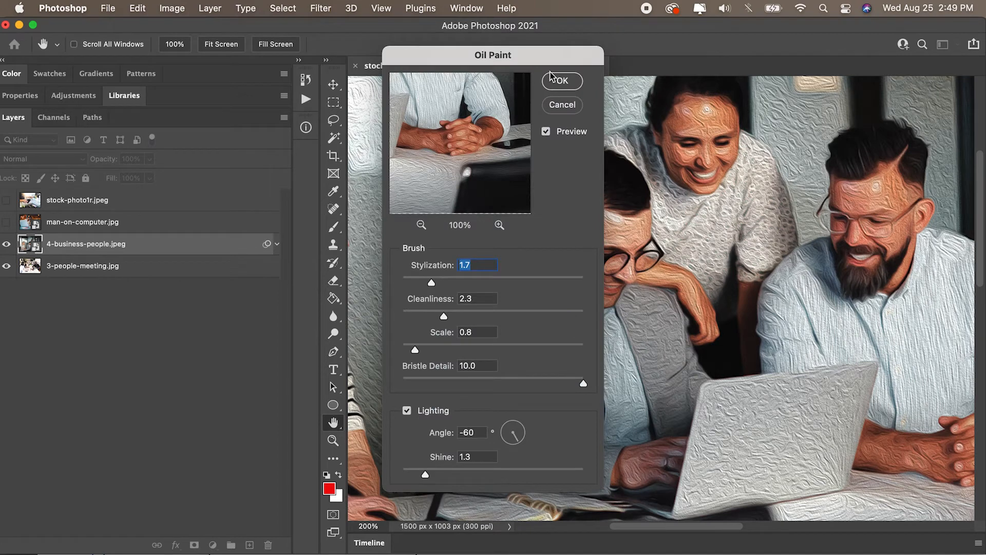
drag(560, 61, 440, 66)
click(445, 87)
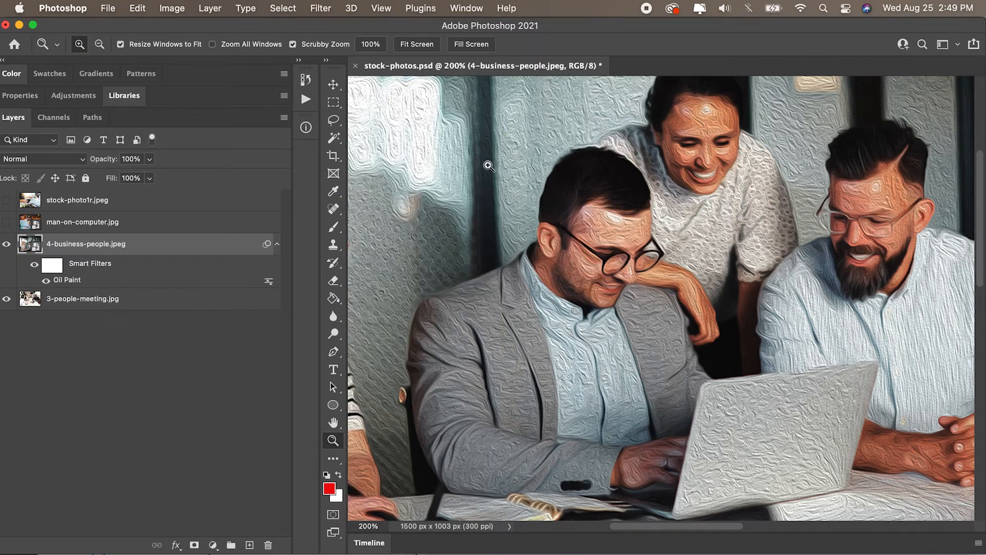
Switch to Captivate to check the linked 4-business-people image on slide 11, and return to Photoshop
drag(635, 235, 570, 308)
key(super+Tab)
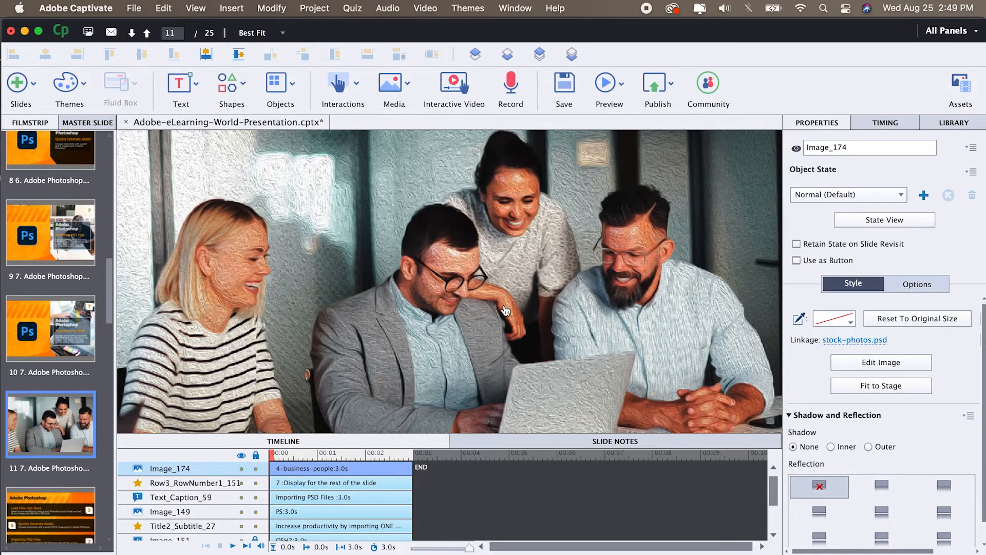
key(super+Tab)
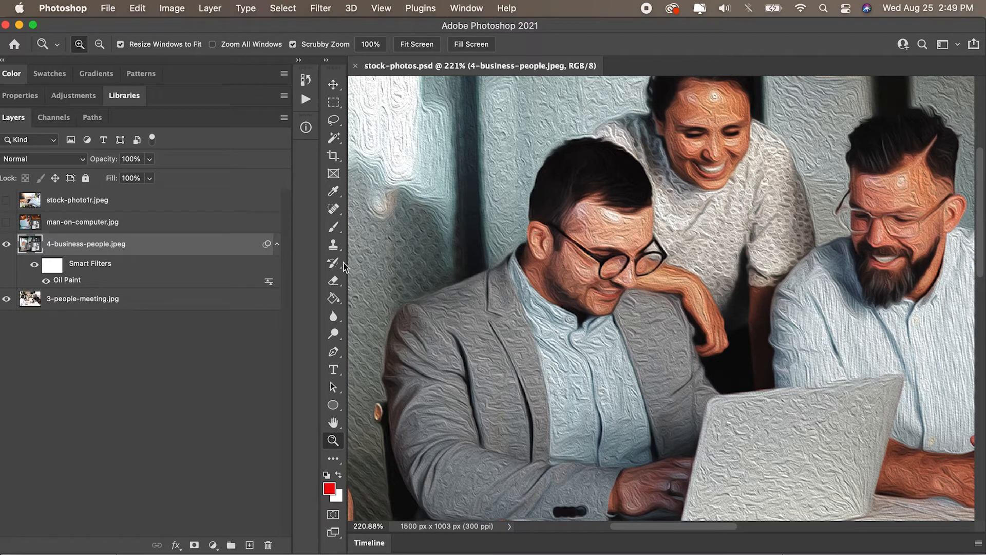
Set the Oil Paint smart filter's Stylization to 6.4 and Cleanliness to 4.9 on the 4-business-people.jpeg layer
double_click(61, 281)
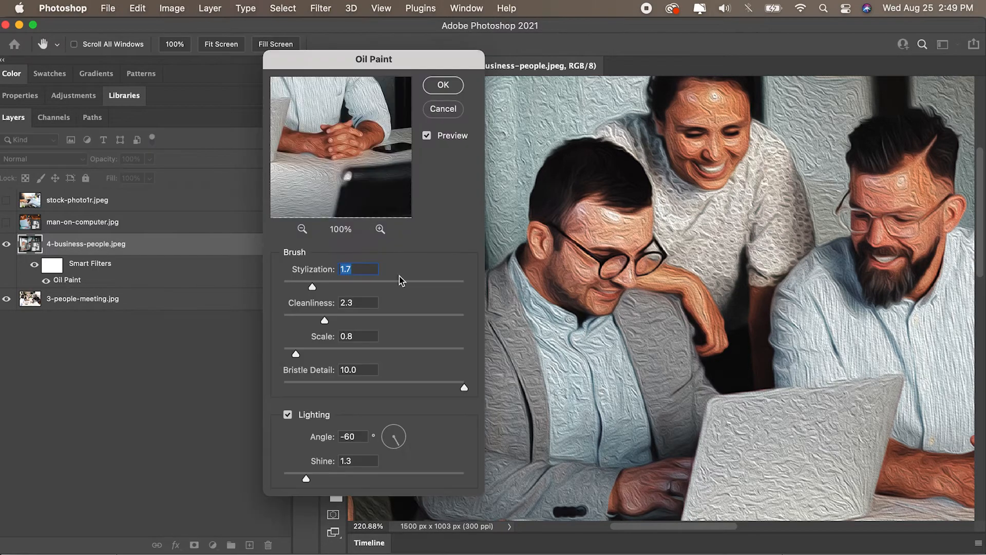
drag(314, 286, 398, 286)
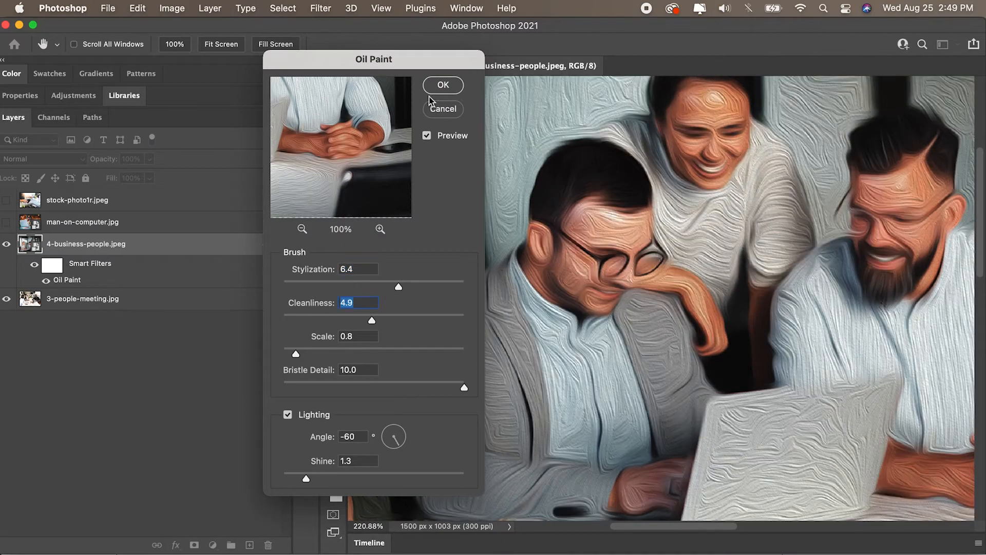
click(443, 85)
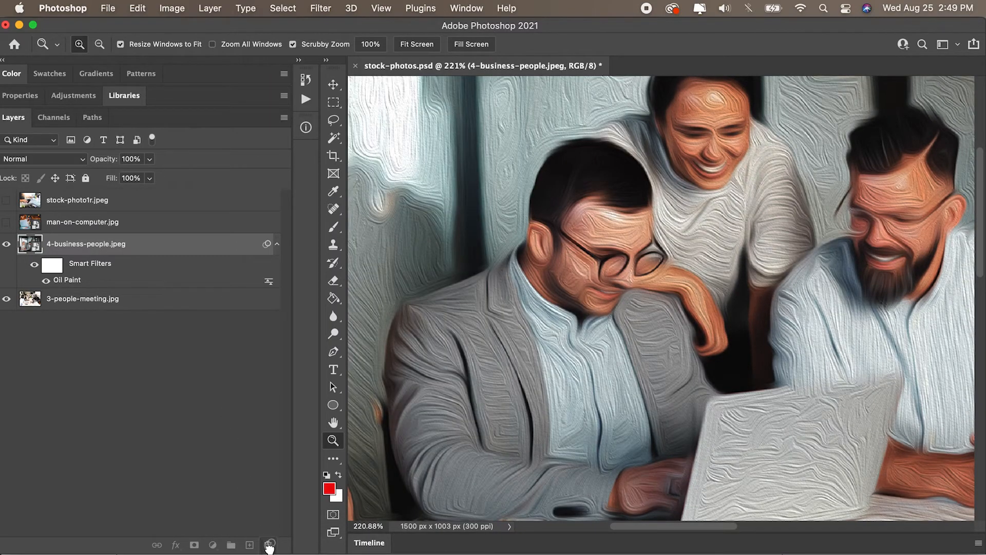
Hide the Oil Paint filter, toggle the 4-business-people.jpeg layer's smart filters twice, and save stock-photos.psd
click(47, 282)
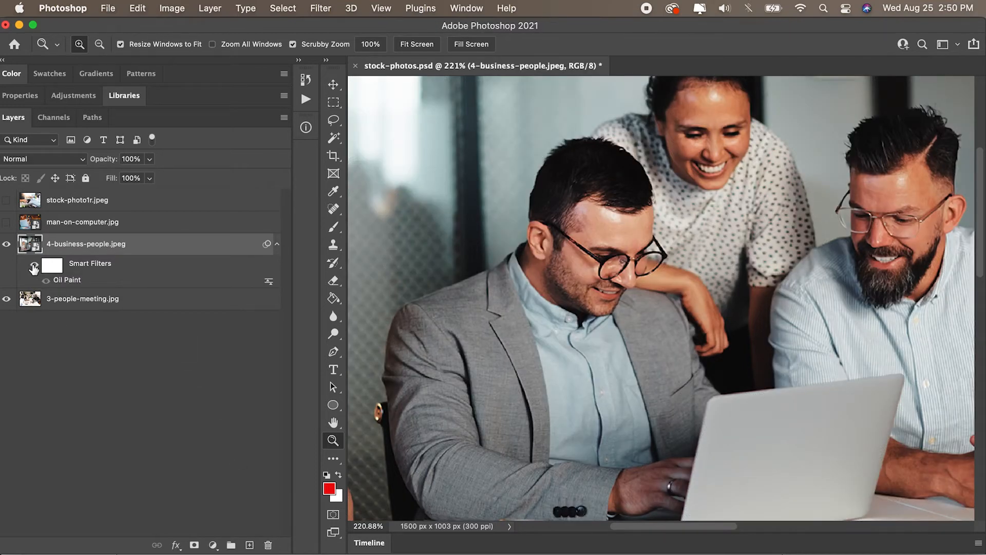
click(34, 266)
click(34, 266)
key(super+s)
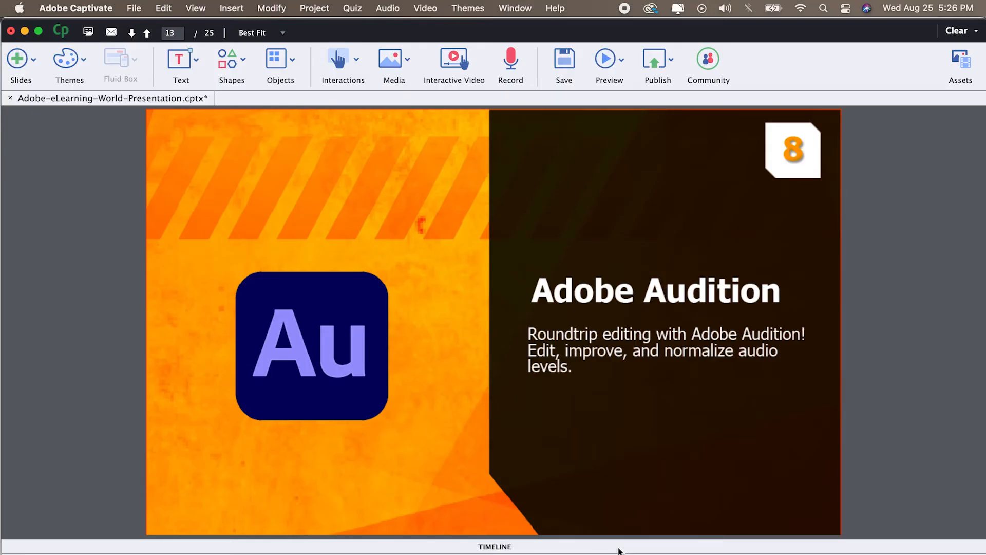
Expand the timeline on Captivate's Adobe Audition slide, enlarge it, and open the Recording1.wav narration for editing
click(617, 548)
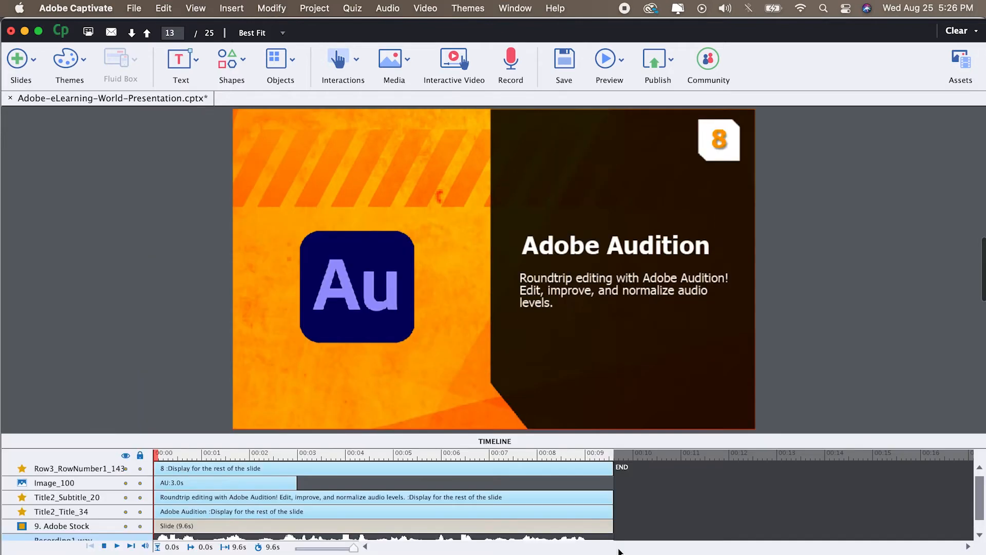
drag(492, 429, 492, 402)
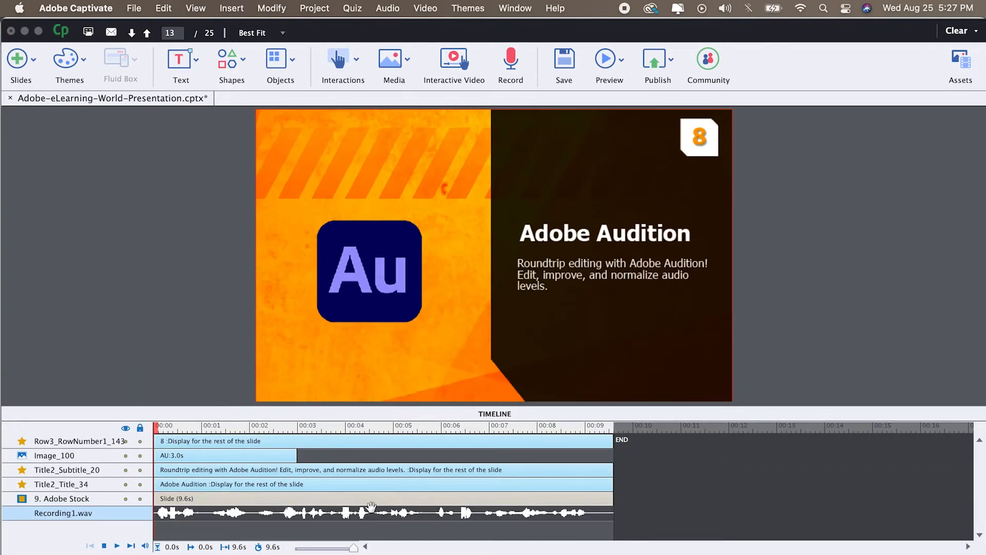
double_click(335, 514)
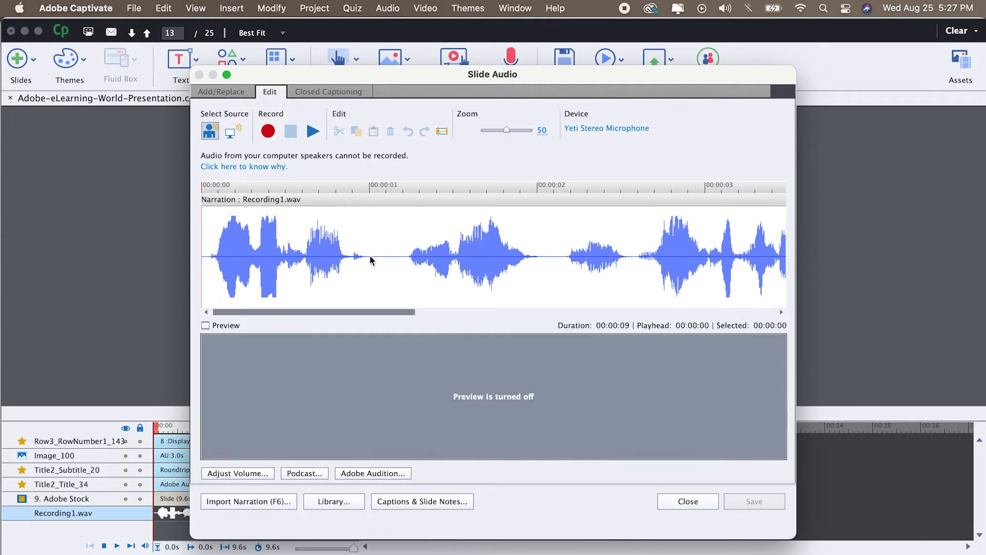
Select the silence at the beginning of the Recording1.wav narration, followed by the silence at its end
drag(210, 256, 179, 254)
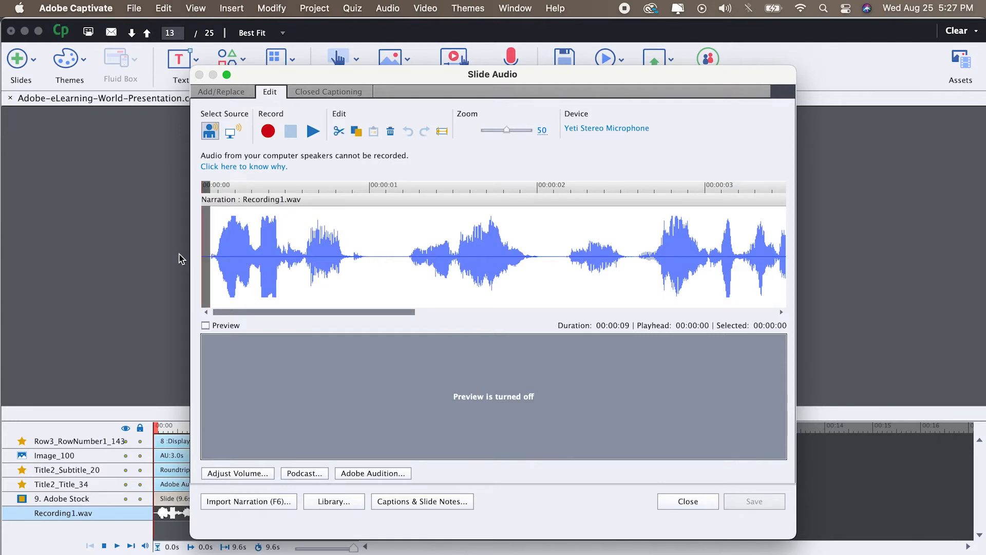
drag(400, 313, 849, 337)
drag(741, 253, 801, 255)
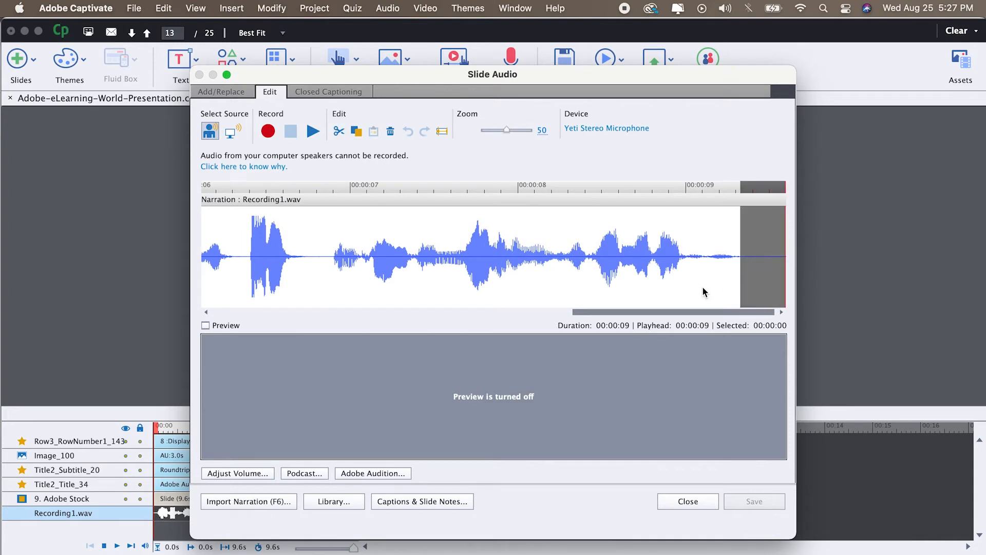
Try raising and lowering the volume of a passage in the middle of the Recording1.wav narration, and cancel the adjustment
drag(693, 311, 562, 322)
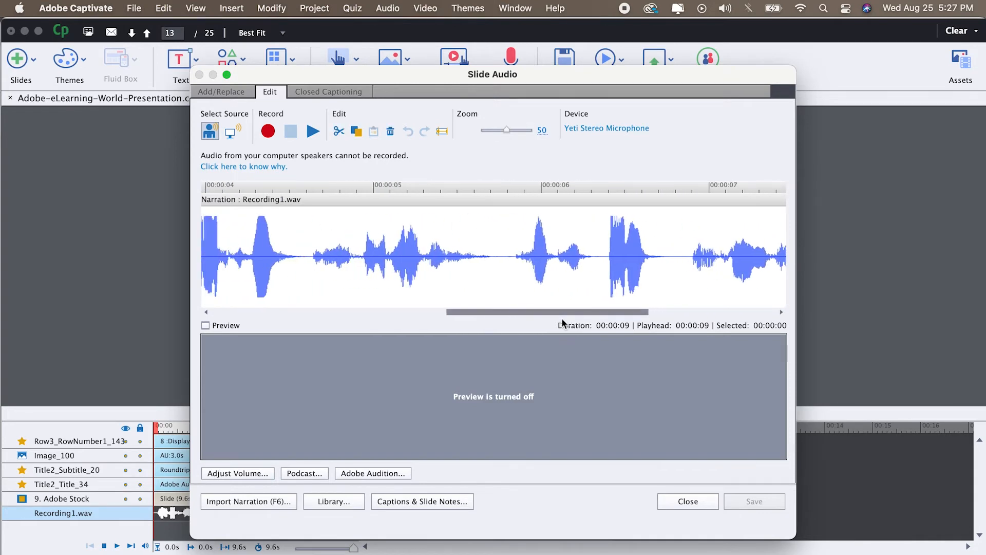
drag(315, 255, 484, 277)
click(236, 473)
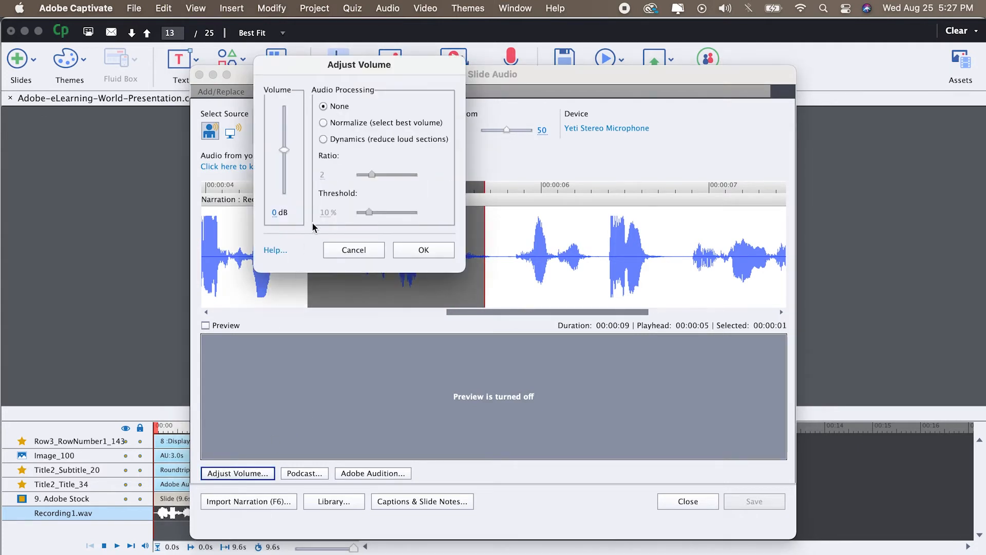
drag(283, 153, 284, 136)
drag(283, 136, 285, 190)
click(351, 250)
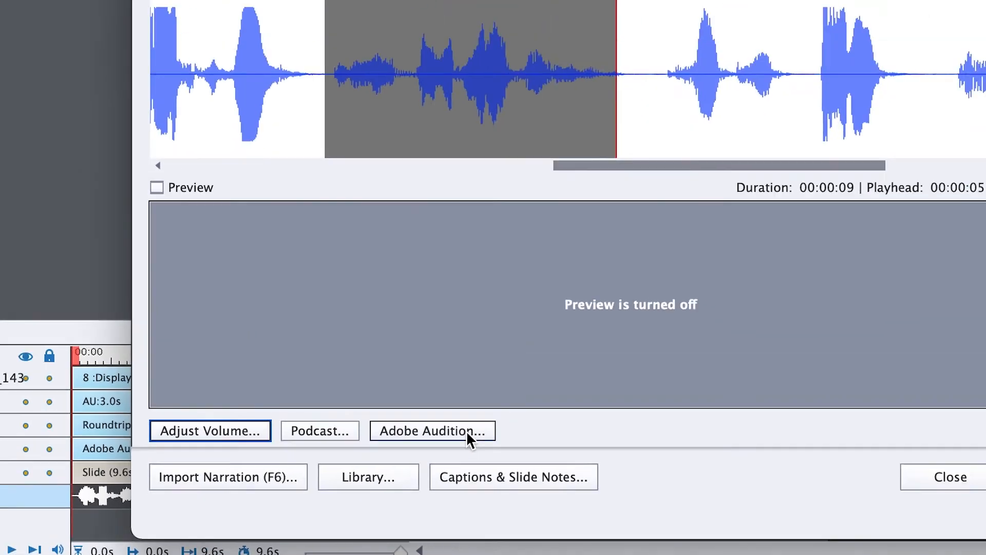
Send the Recording1.wav narration to Adobe Audition for editing and switch to Audition
click(651, 339)
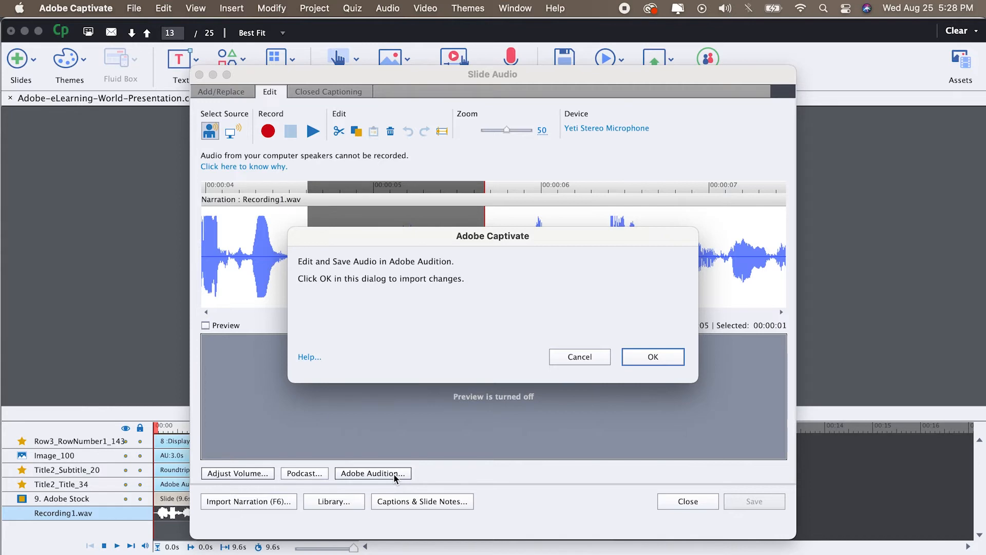
key(super+Tab)
key(super+Tab)
key(super+Tab)
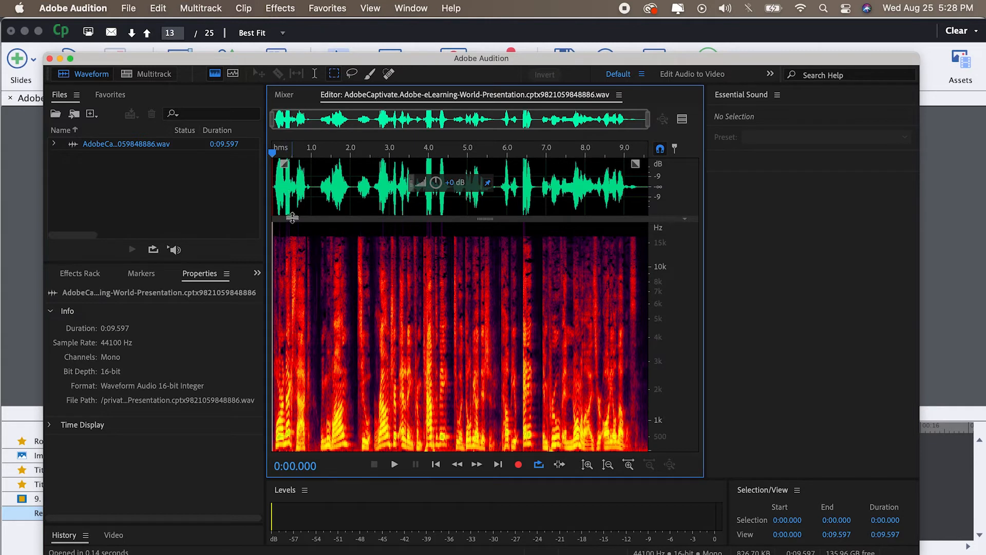
Play the narration from its start and again from about 0.5 seconds to check its peak levels
key(space)
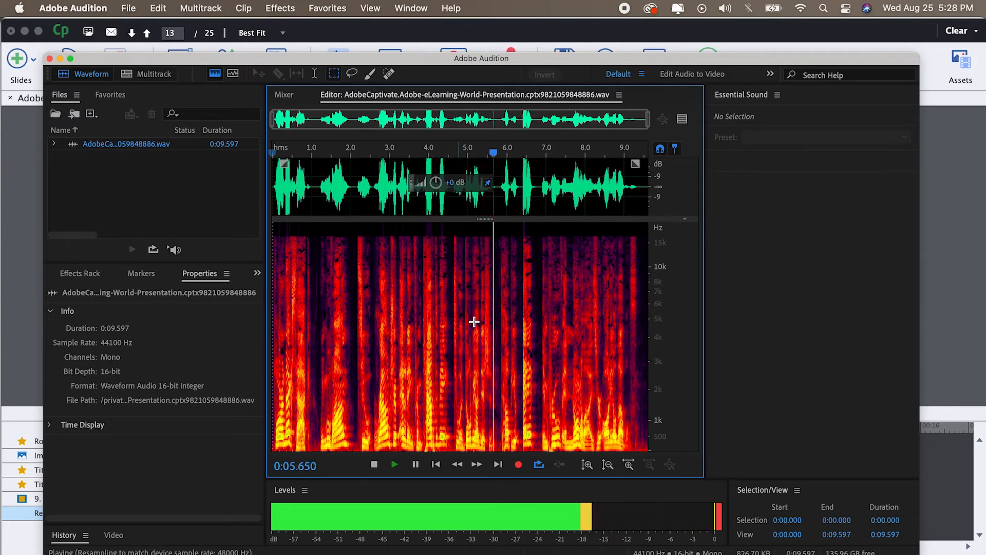
key(space)
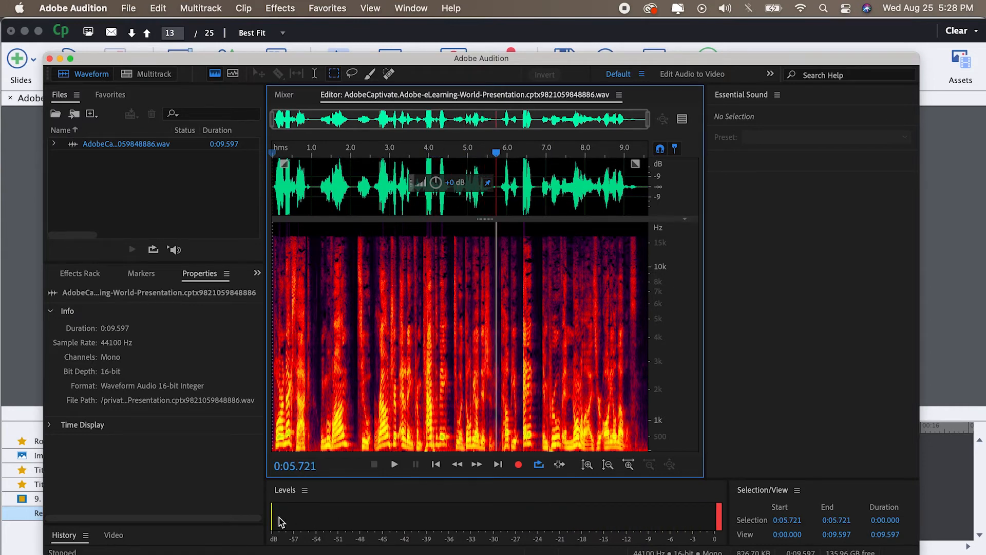
click(293, 152)
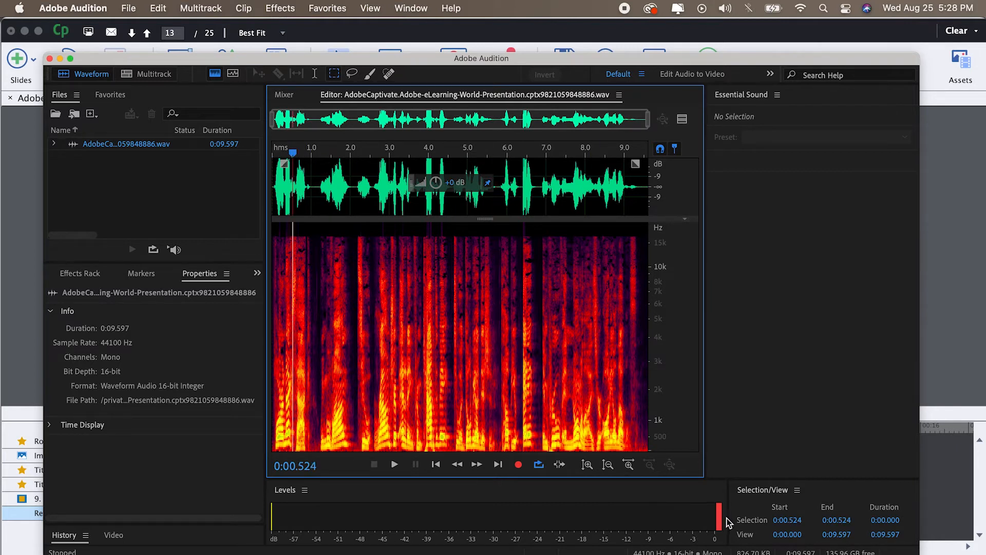
key(space)
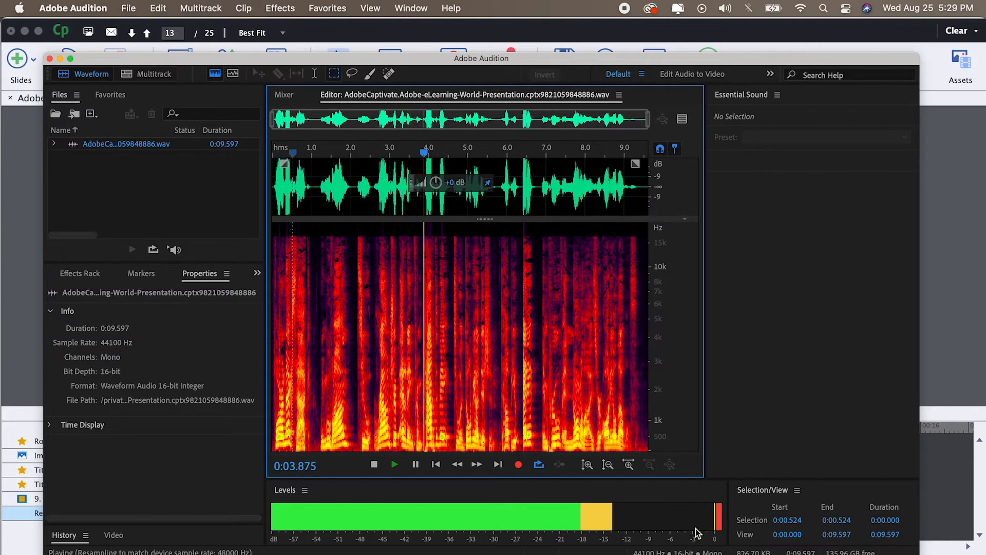
key(space)
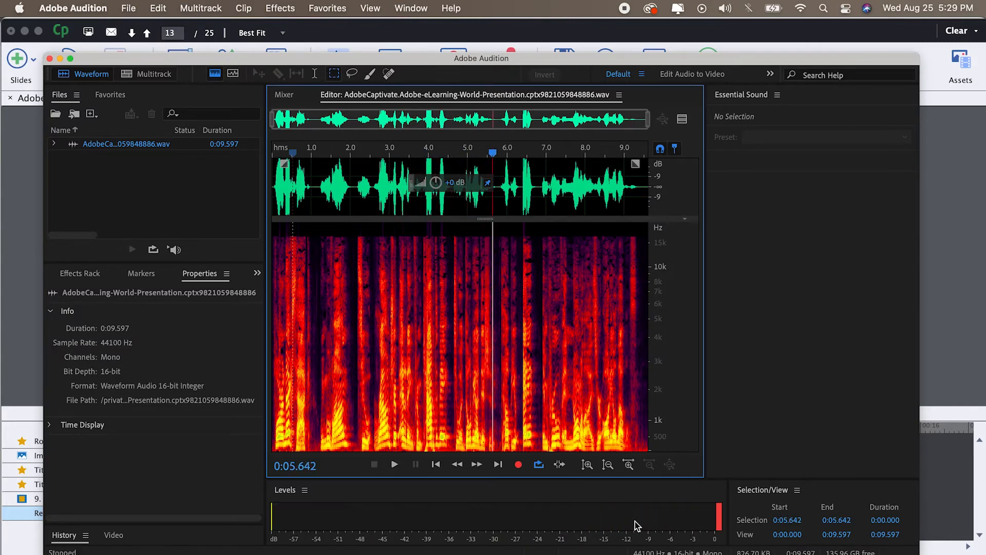
Select the entire narration waveform and change its amplitude by -6 dB
click(396, 190)
click(373, 191)
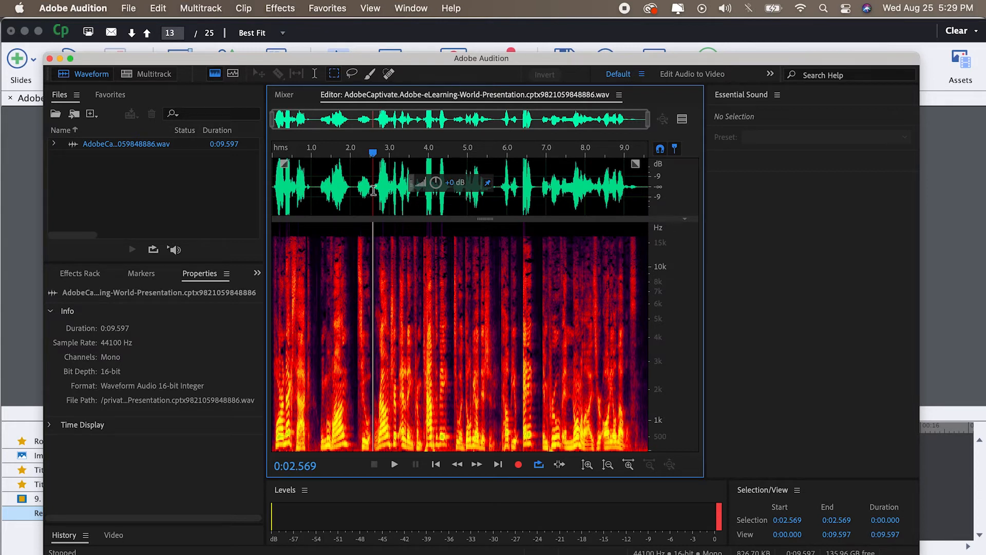
click(351, 184)
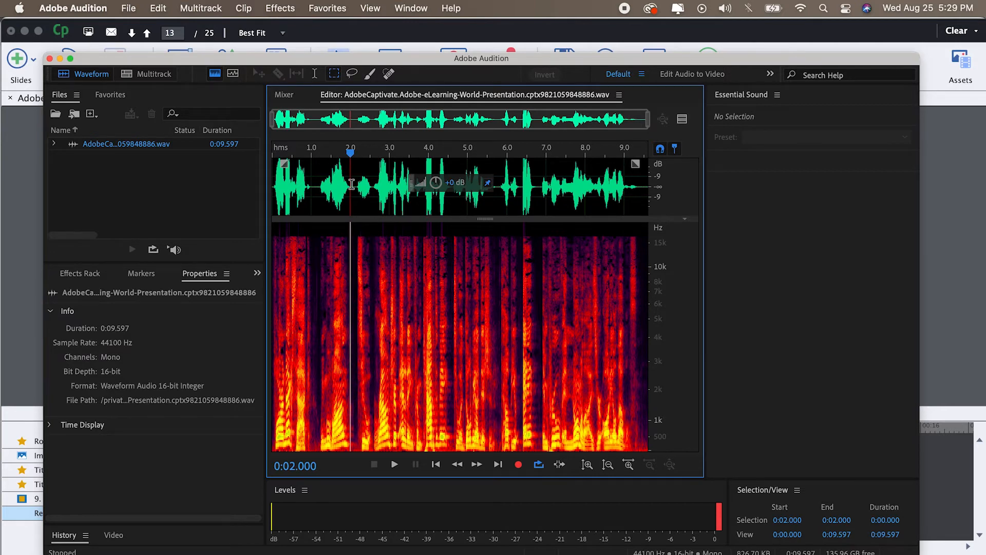
key(super+a)
click(351, 184)
click(278, 182)
drag(278, 182, 717, 198)
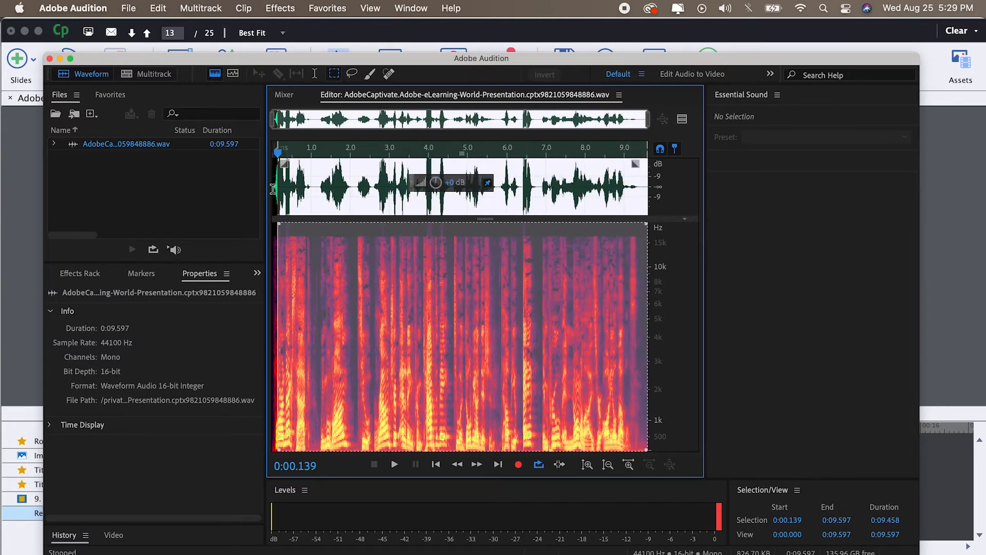
drag(278, 187, 270, 188)
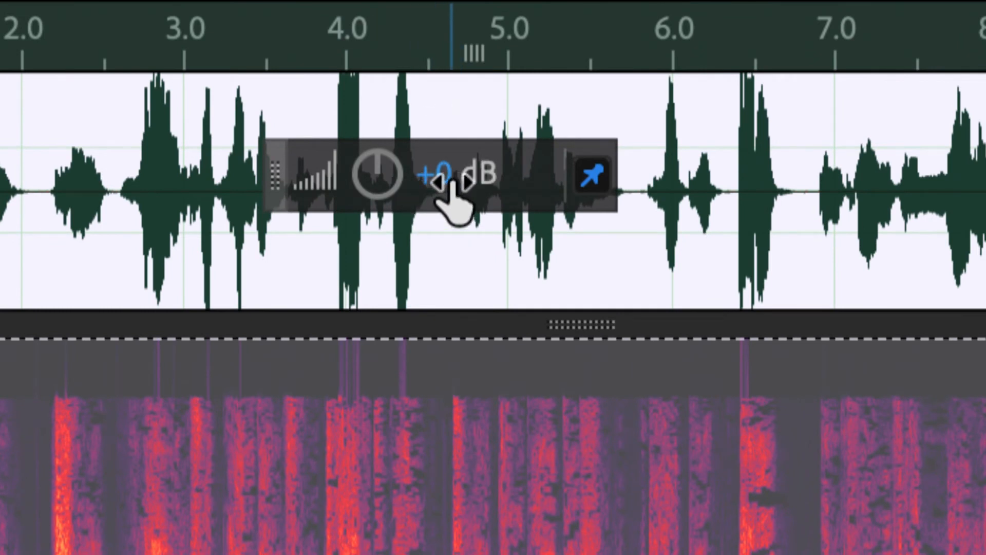
mouse_move(450, 182)
mouse_down()
mouse_move(418, 185)
mouse_move(480, 186)
mouse_move(447, 187)
mouse_up()
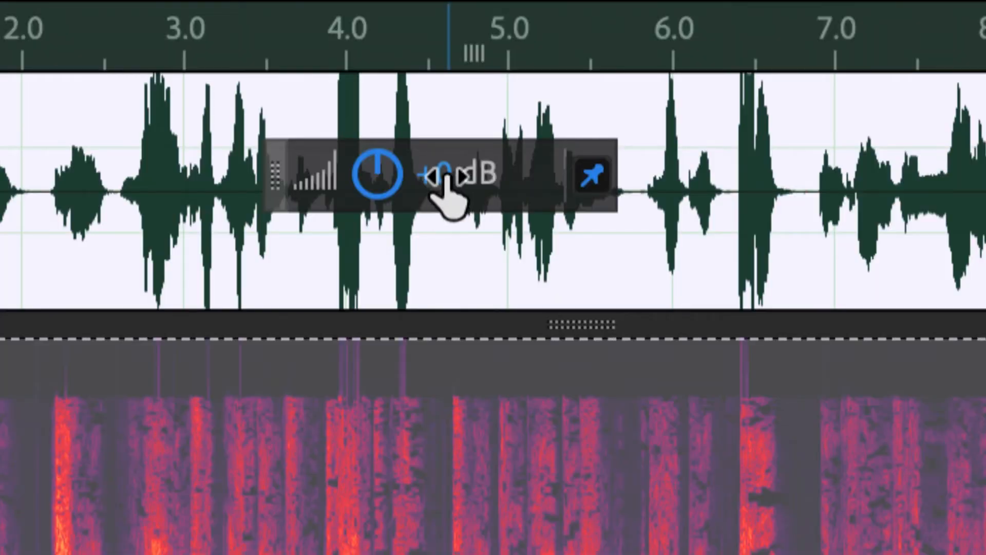
click(445, 177)
text(-6)
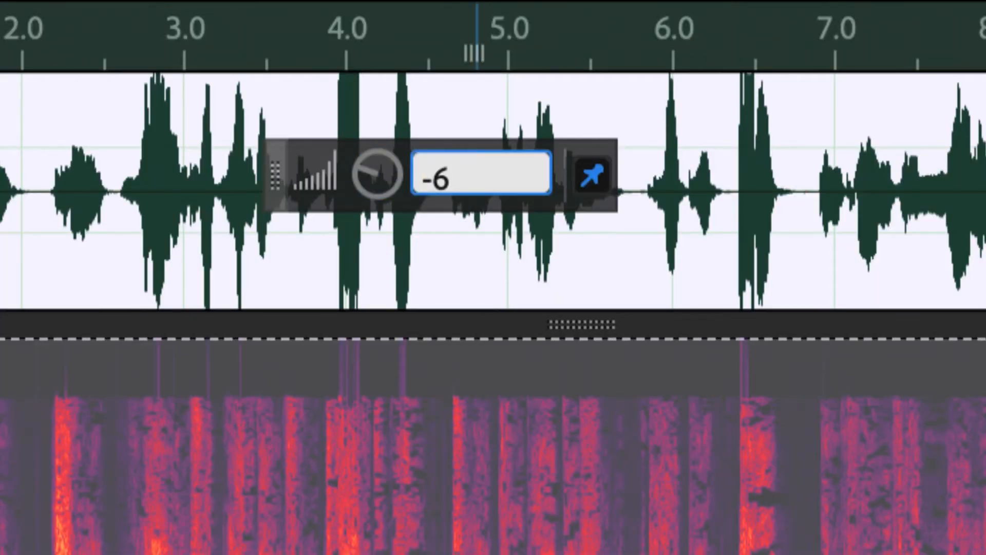
key(Return)
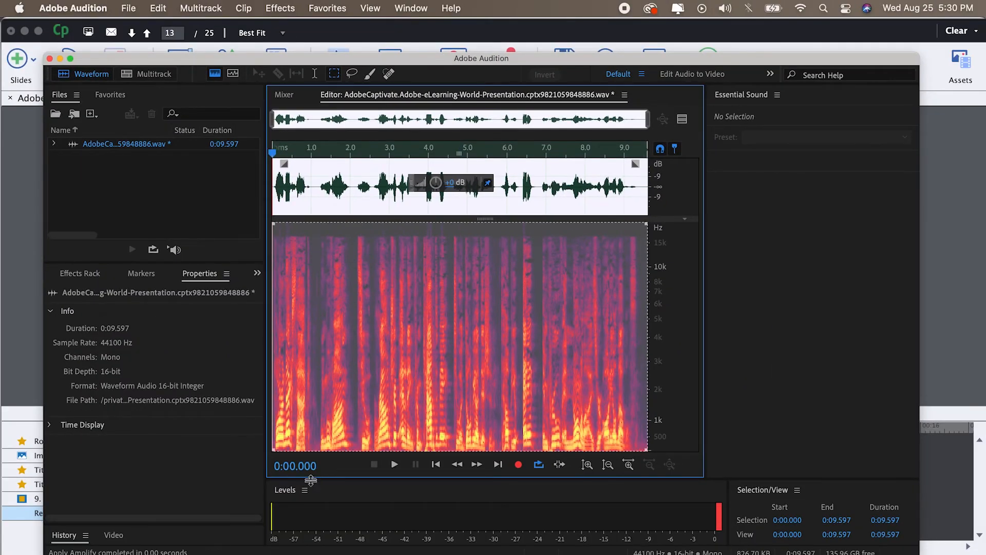
Play the reduced-volume narration from the start and again from about 0.5 seconds to check its peak levels
click(281, 492)
key(space)
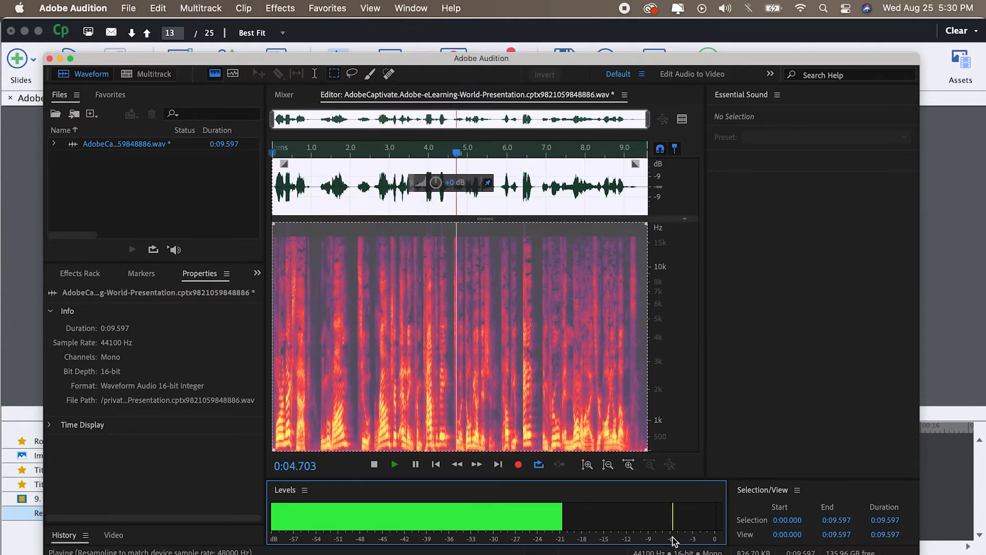
key(space)
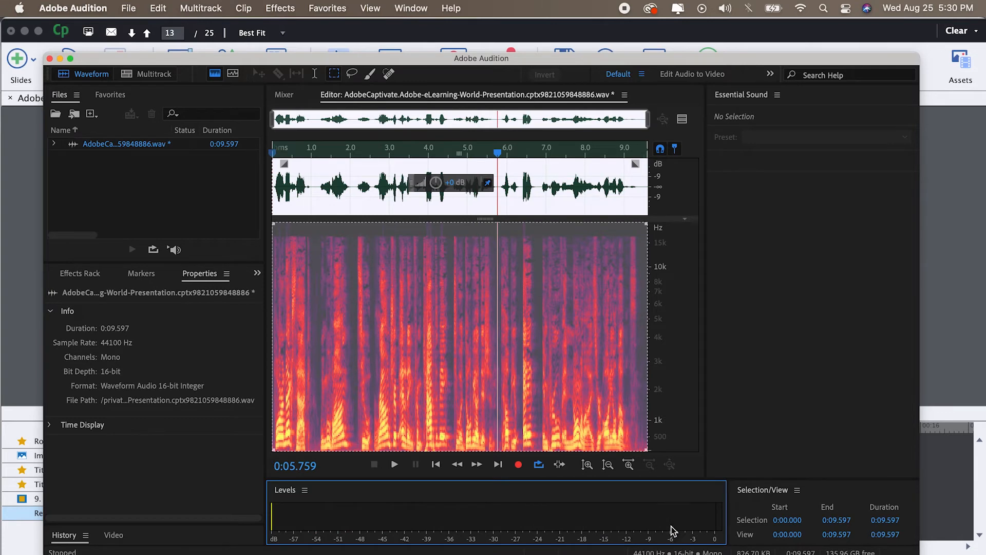
click(292, 177)
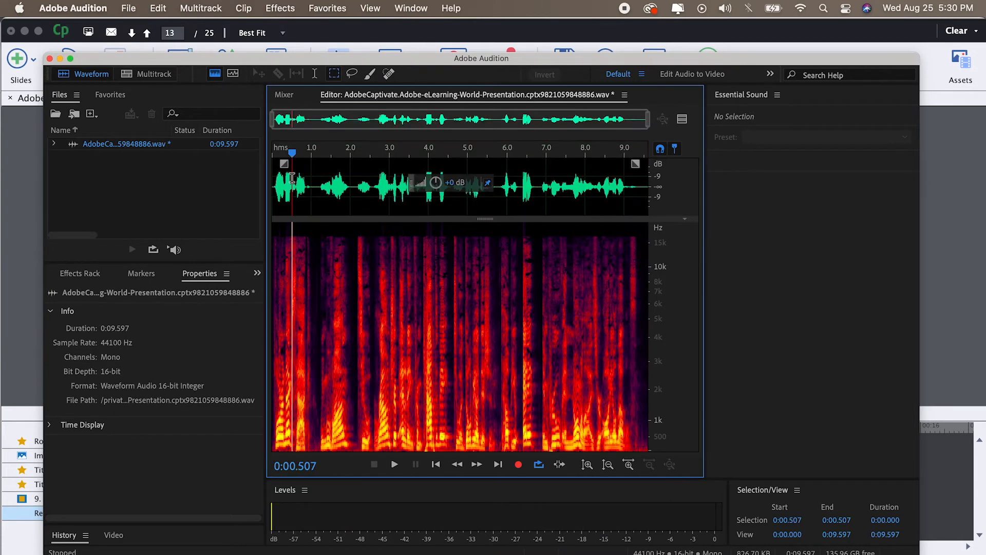
key(space)
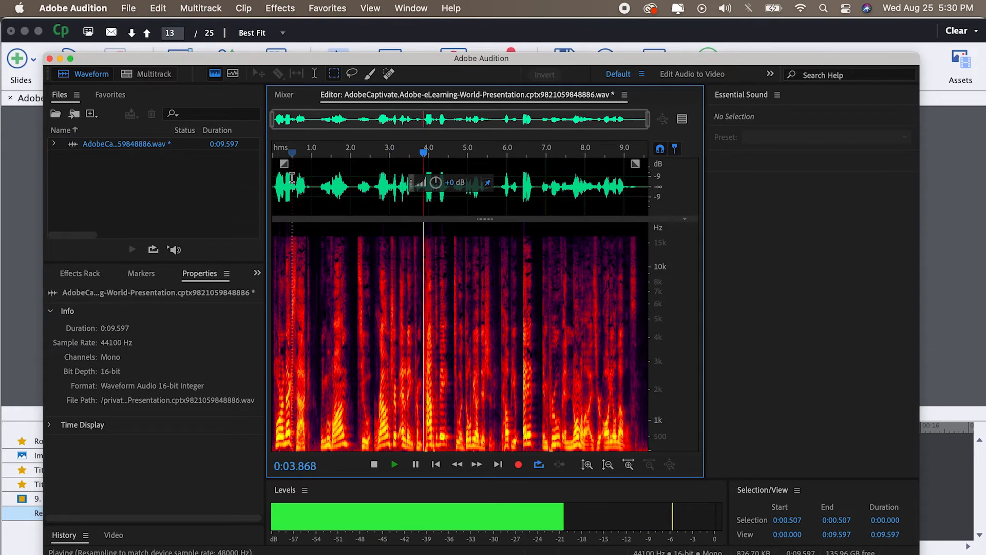
key(space)
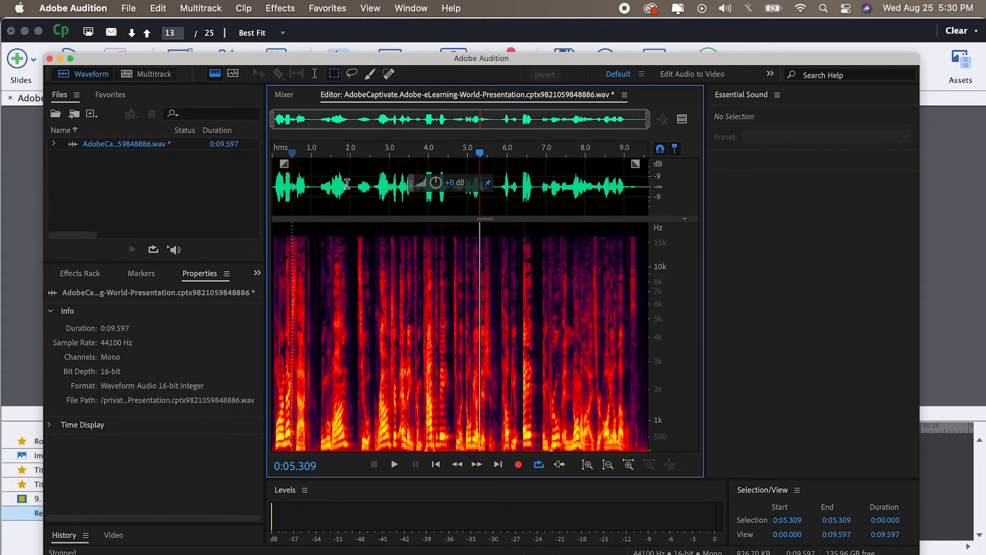
Select the pause in speech from about 6.656 to 6.883 seconds, play it, and capture it as a noise print
scroll(347, 184, up, 5)
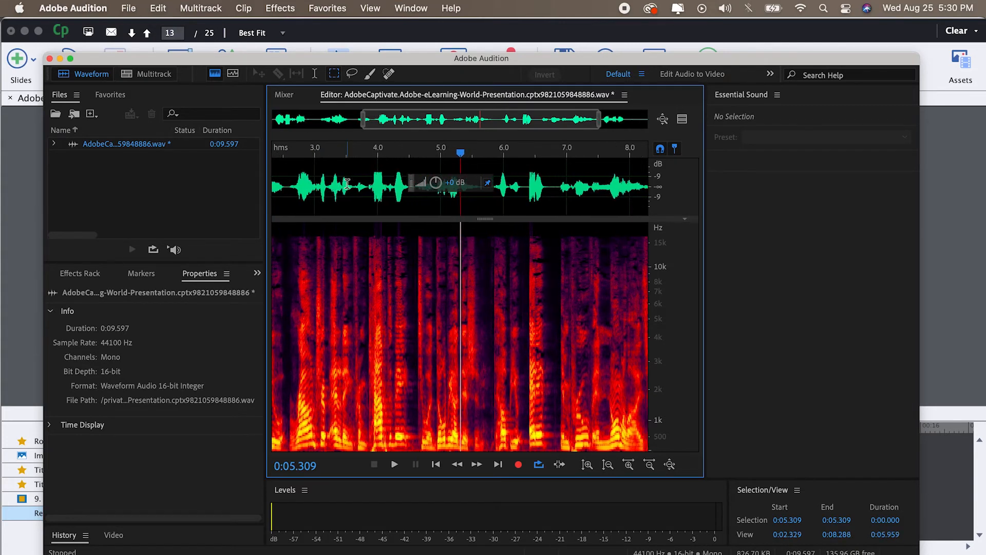
click(490, 196)
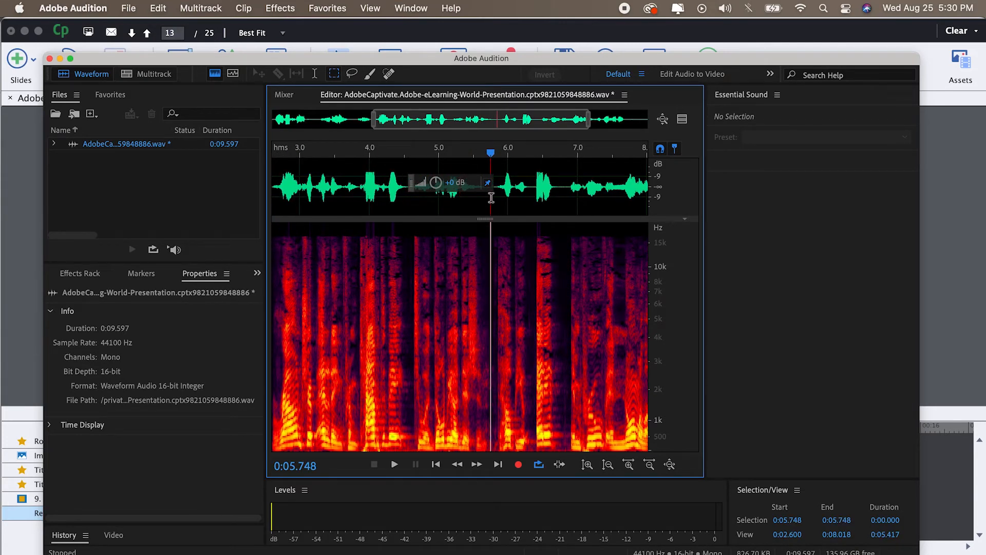
drag(569, 186, 554, 185)
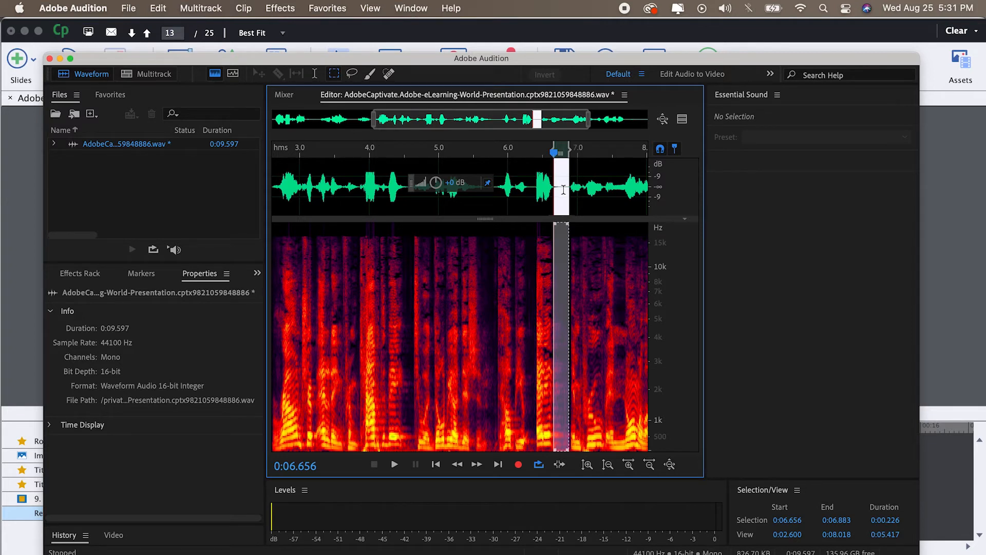
click(395, 465)
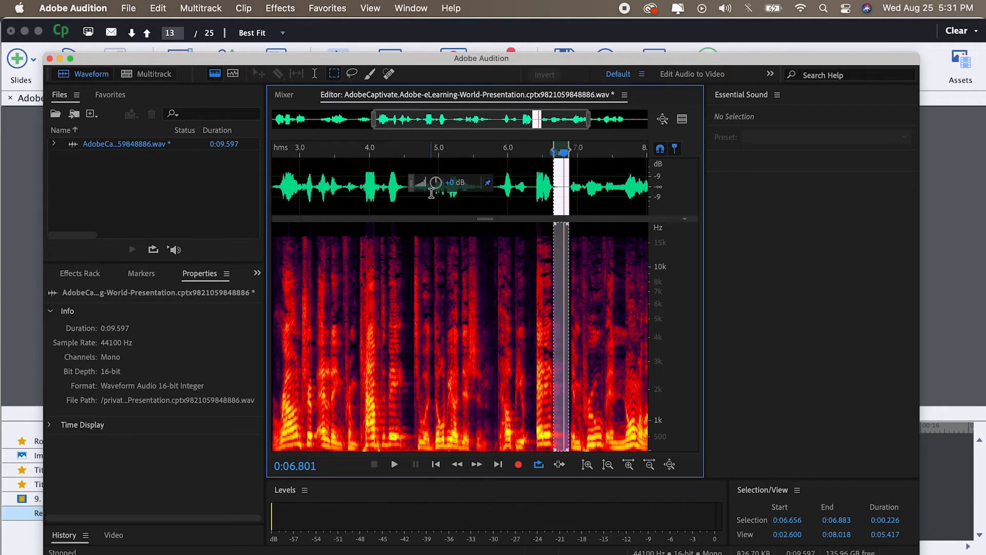
click(278, 9)
click(278, 9)
click(289, 8)
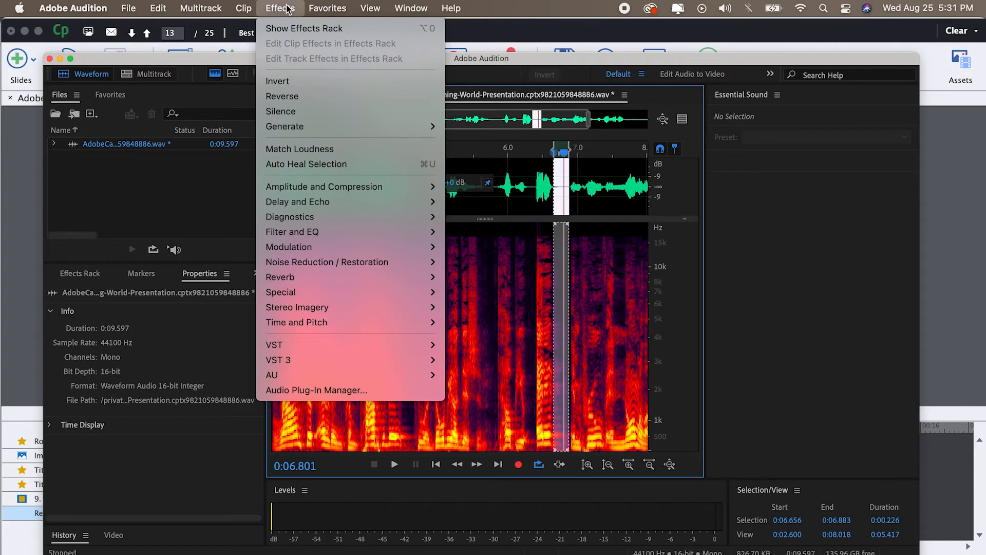
mouse_move(316, 262)
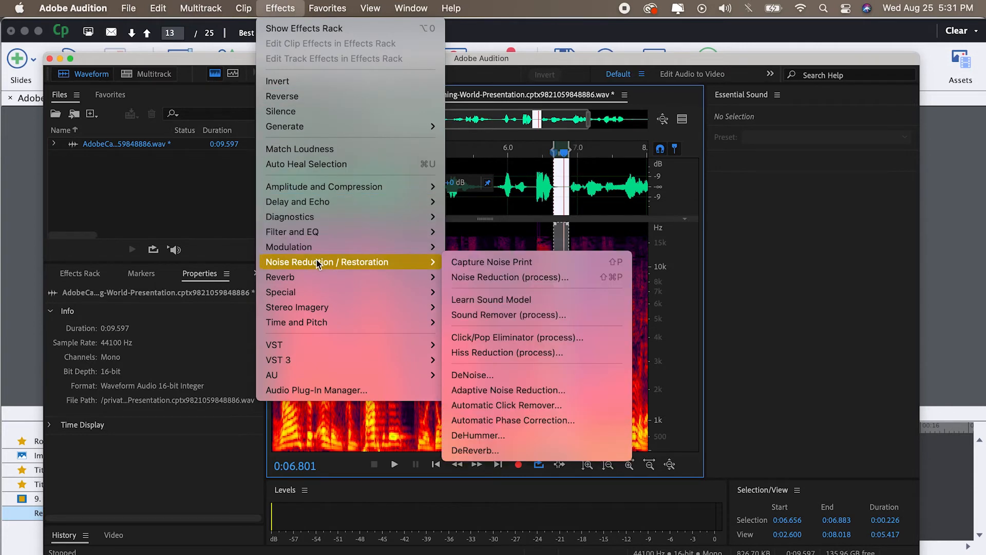
click(481, 264)
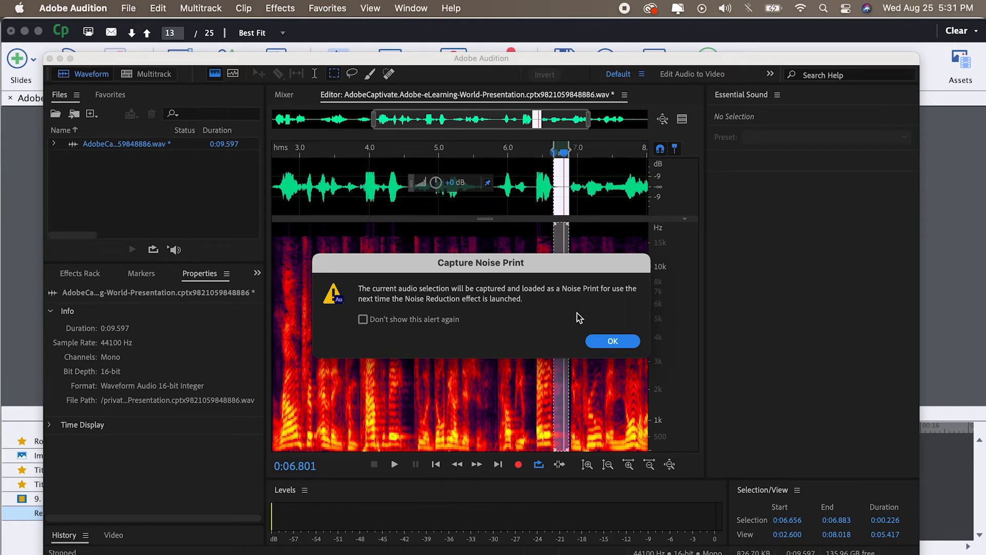
click(610, 348)
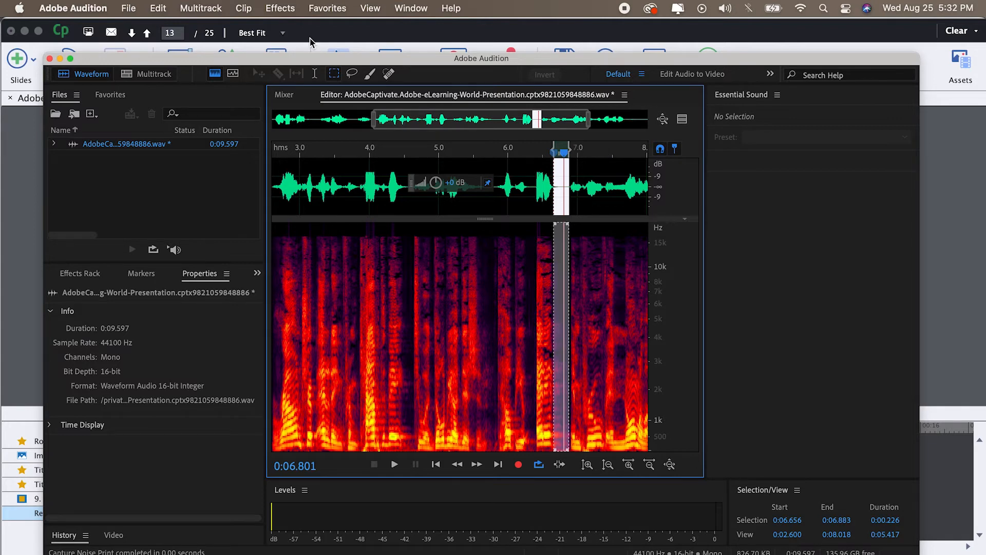
Open Noise Reduction for the selected pause and preview it, bypassing and re-enabling the effect
click(280, 8)
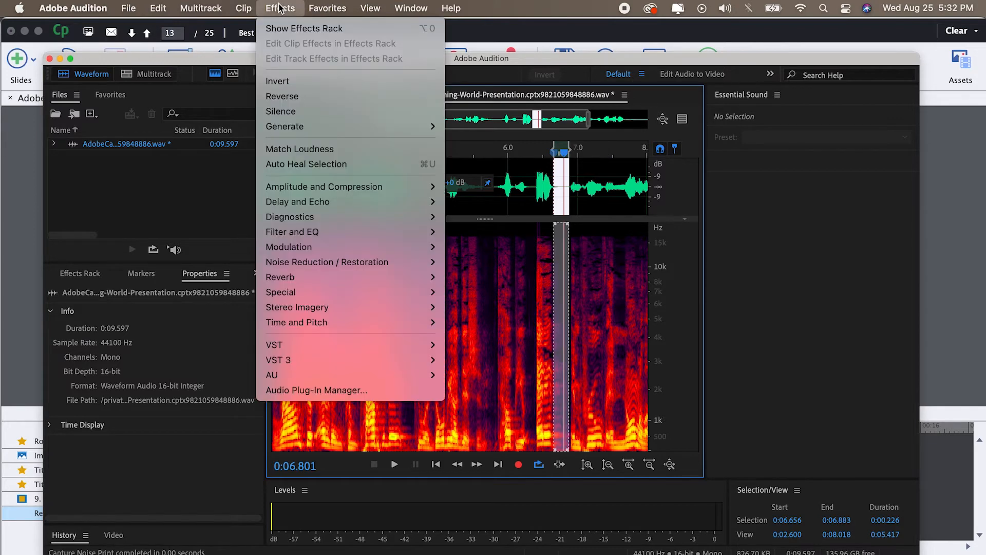
mouse_move(312, 232)
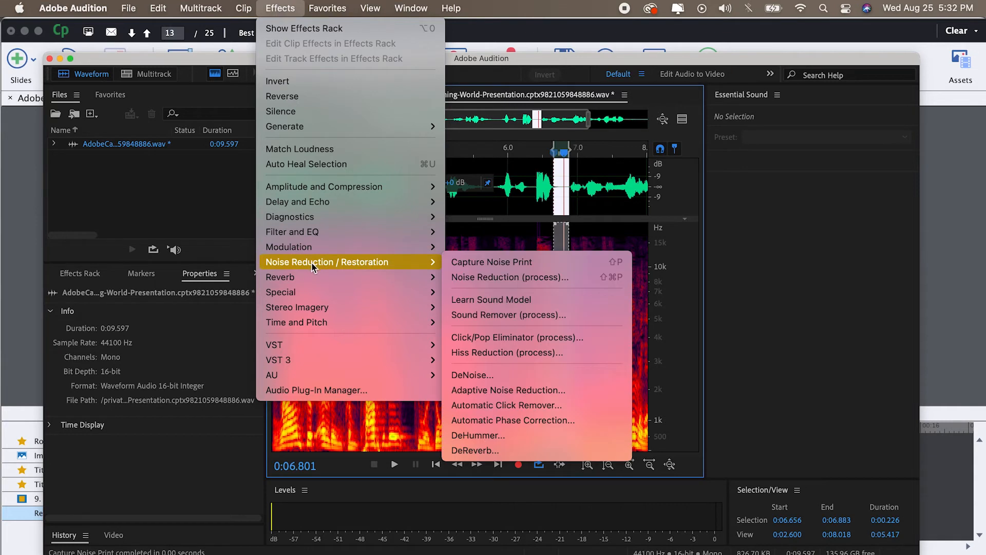
click(497, 278)
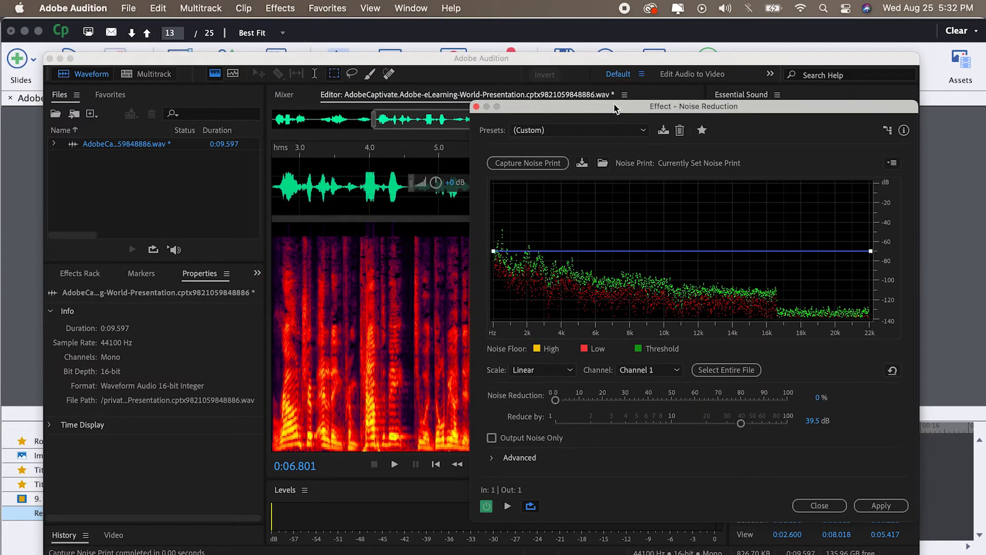
drag(633, 108, 345, 89)
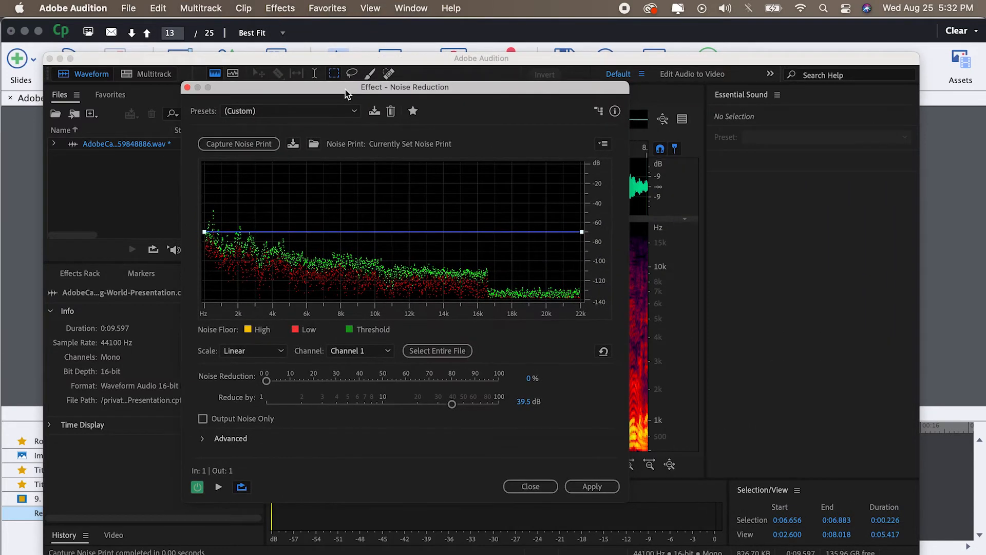
click(220, 487)
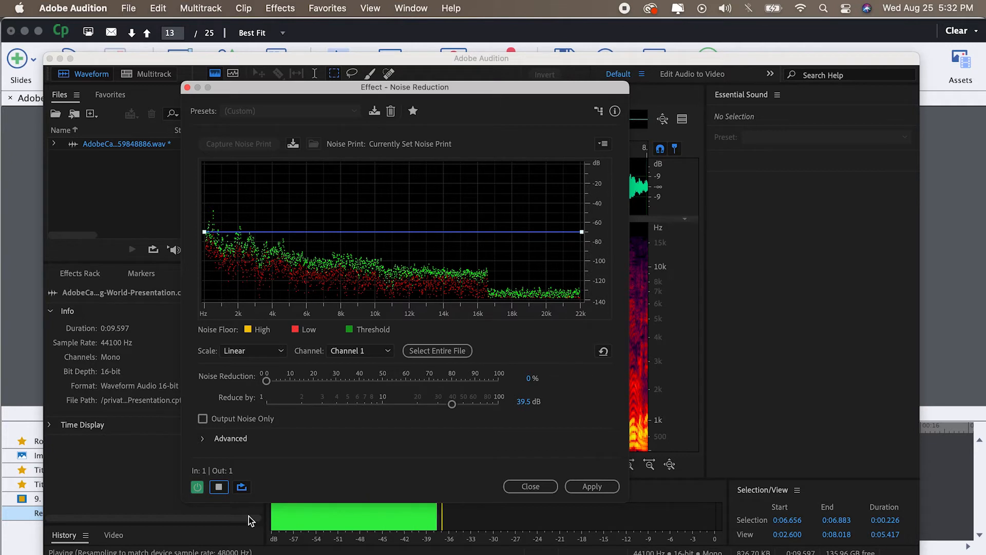
click(198, 488)
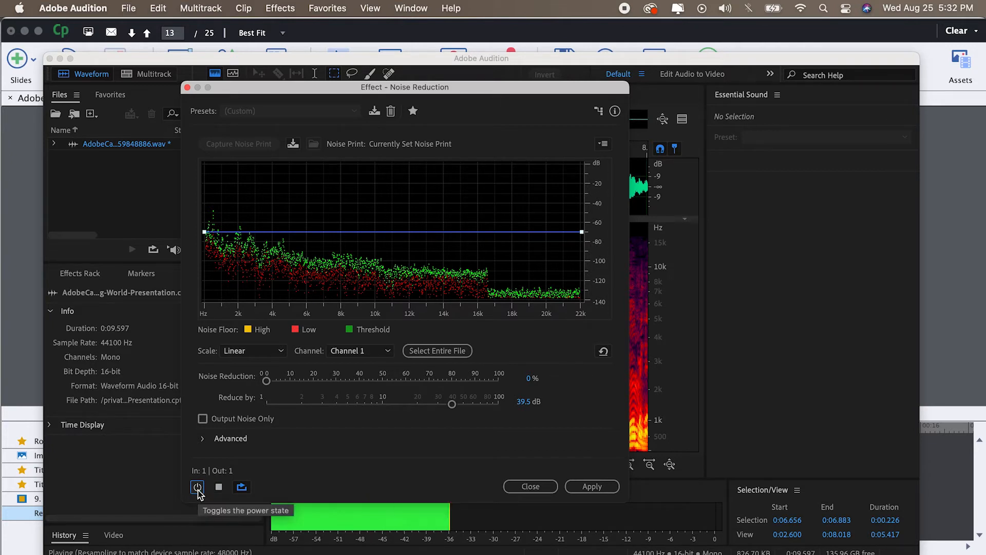
click(198, 488)
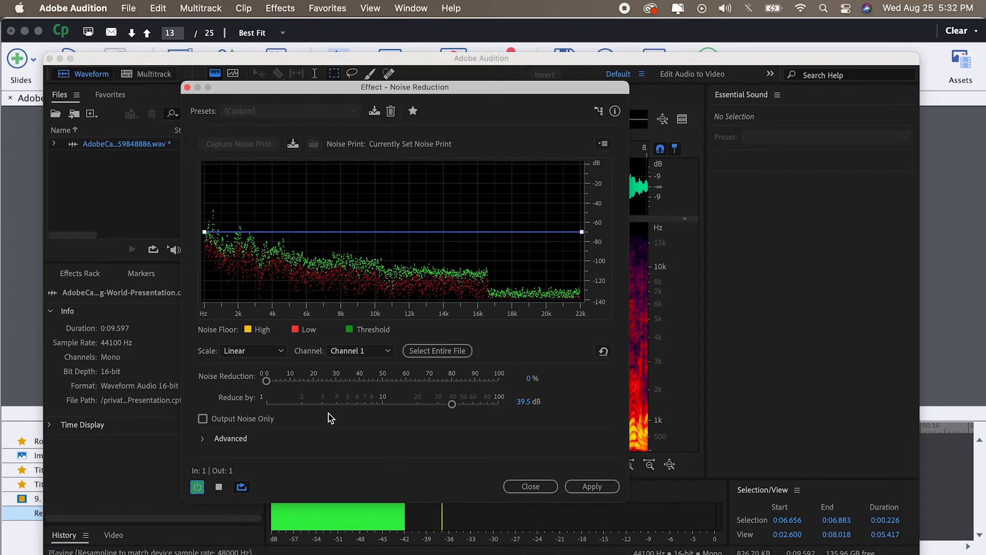
Raise Noise Reduction to 88%, compare the preview with the effect bypassed, apply it to the selected pause, and play the audio
drag(272, 382, 474, 386)
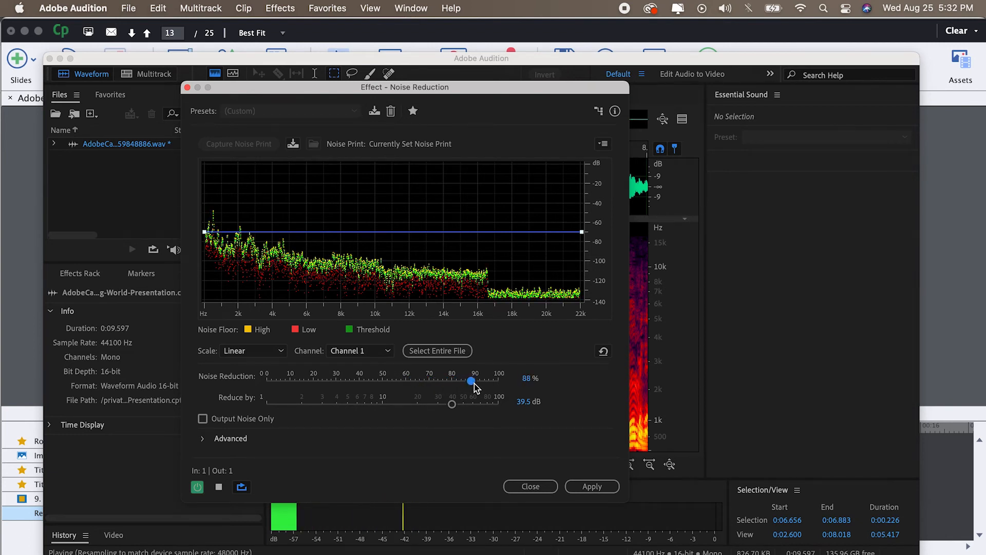
click(198, 487)
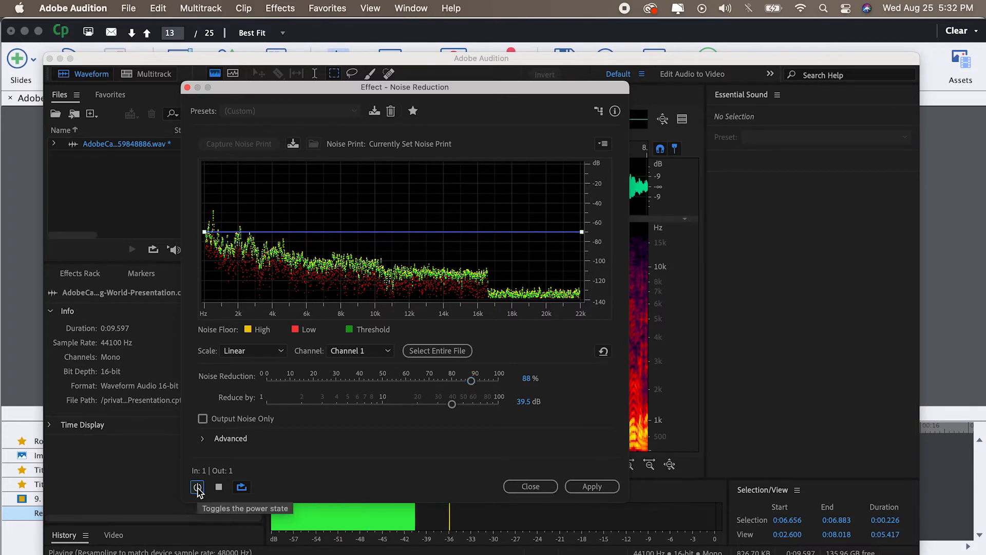
click(198, 487)
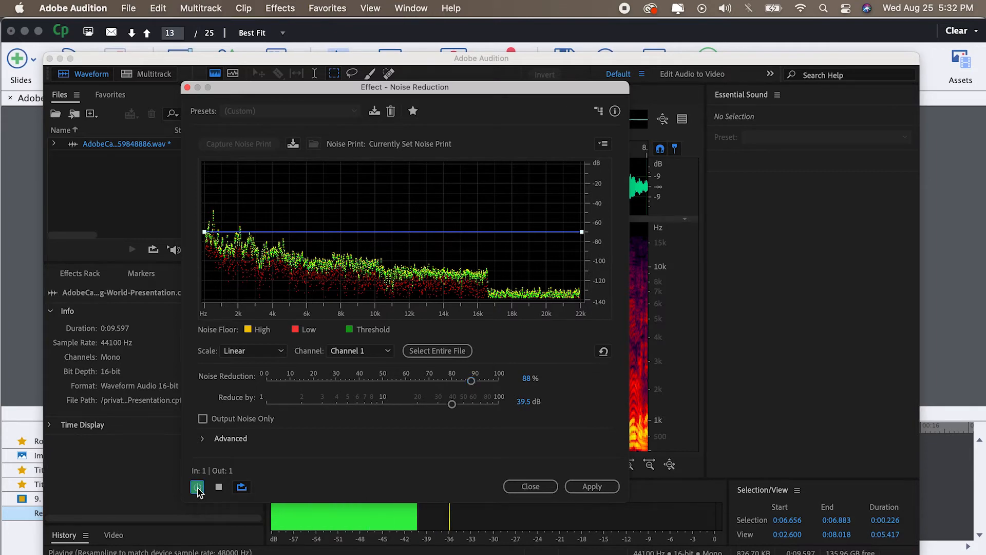
click(591, 487)
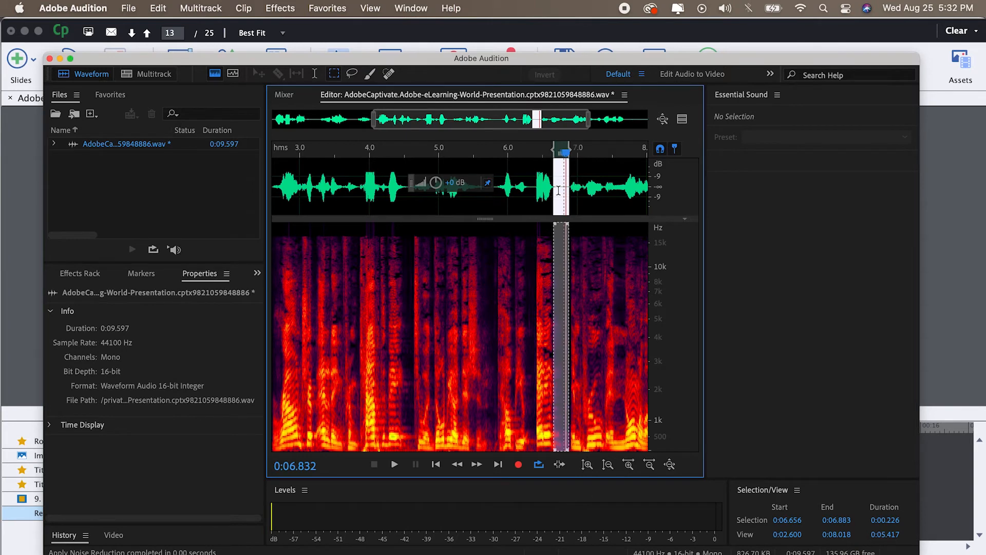
key(space)
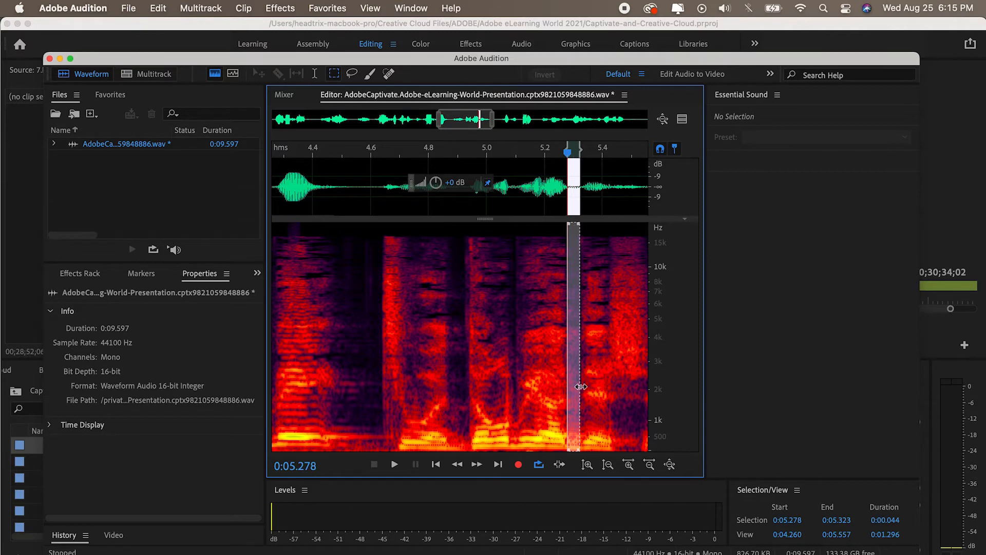
Undo the last change to the narration, and play and capture the pause from 2.000 to 2.182 seconds as a noise print
key(super+z)
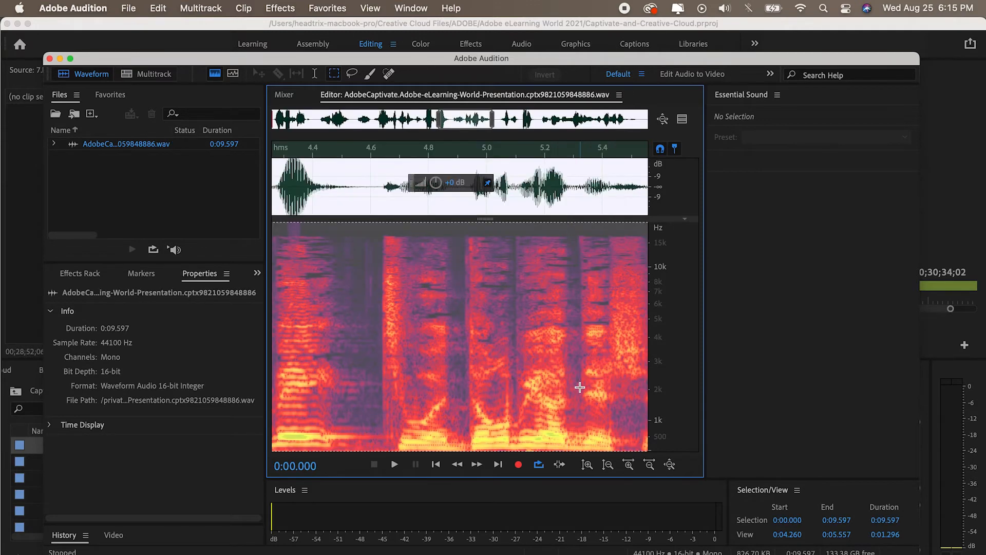
click(371, 182)
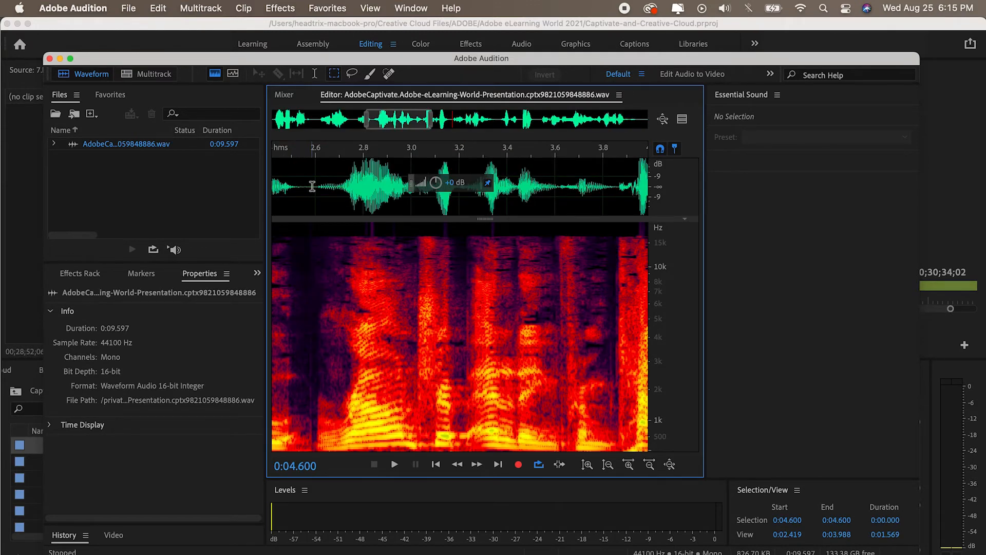
click(312, 186)
scroll(312, 186, left, 5)
scroll(312, 186, left, 3)
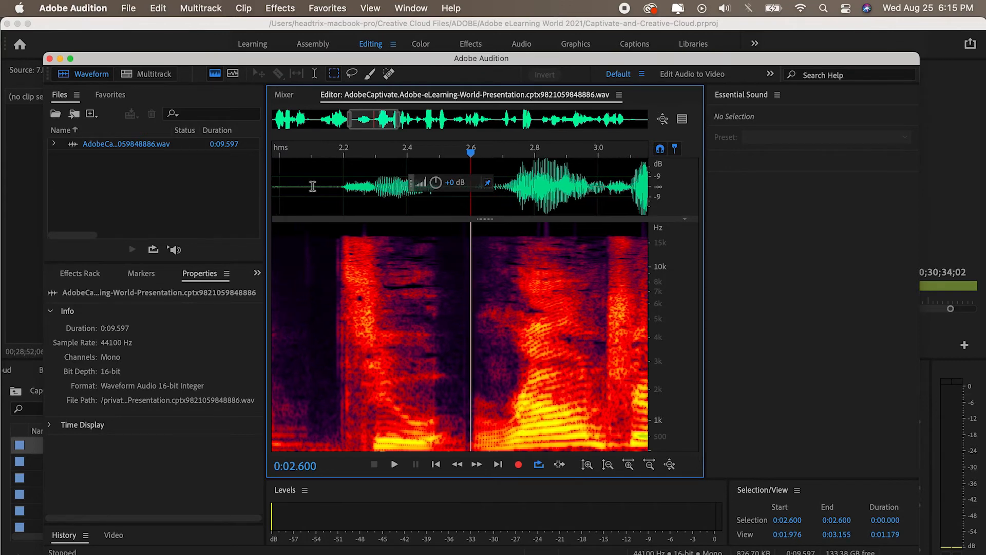
drag(359, 188, 400, 171)
key(space)
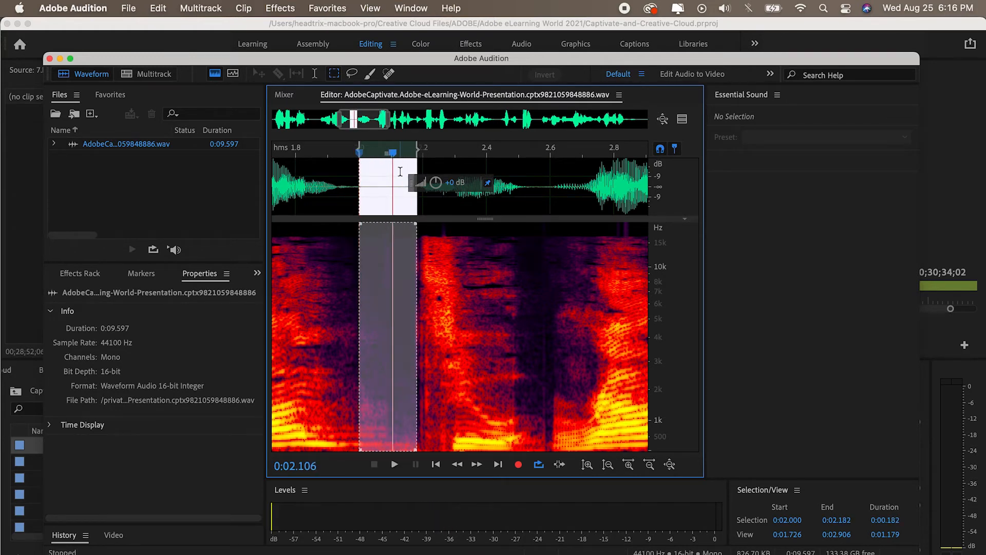
click(281, 8)
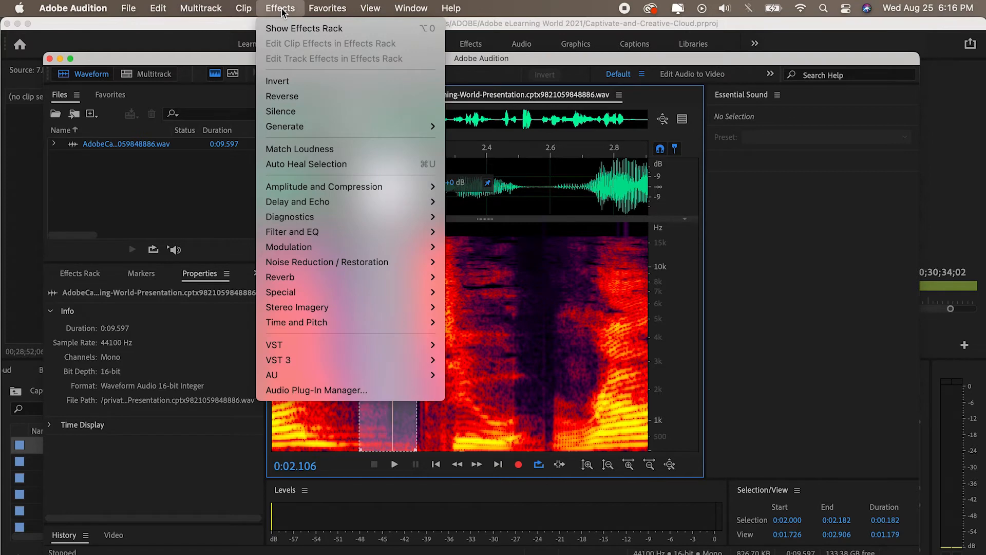
mouse_move(298, 263)
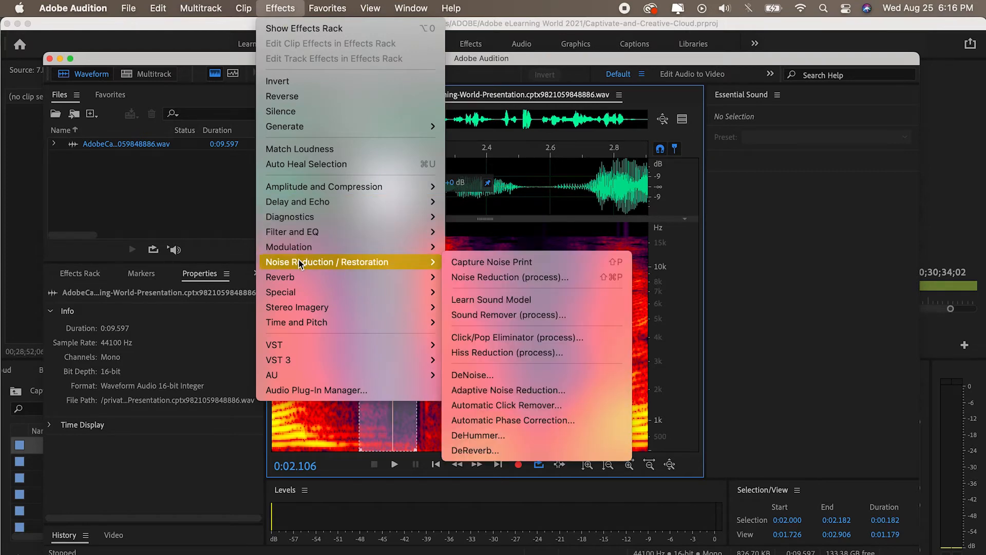
click(477, 266)
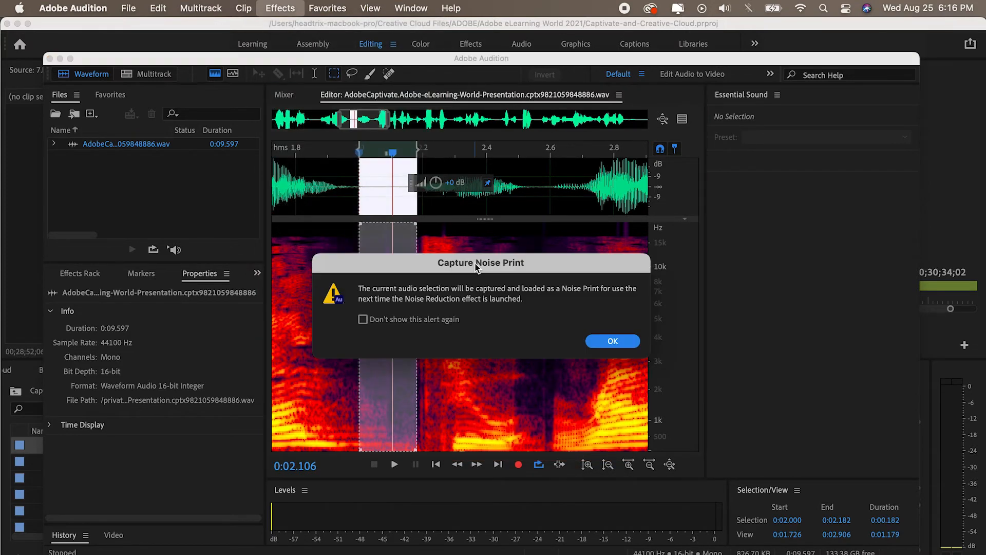
click(602, 342)
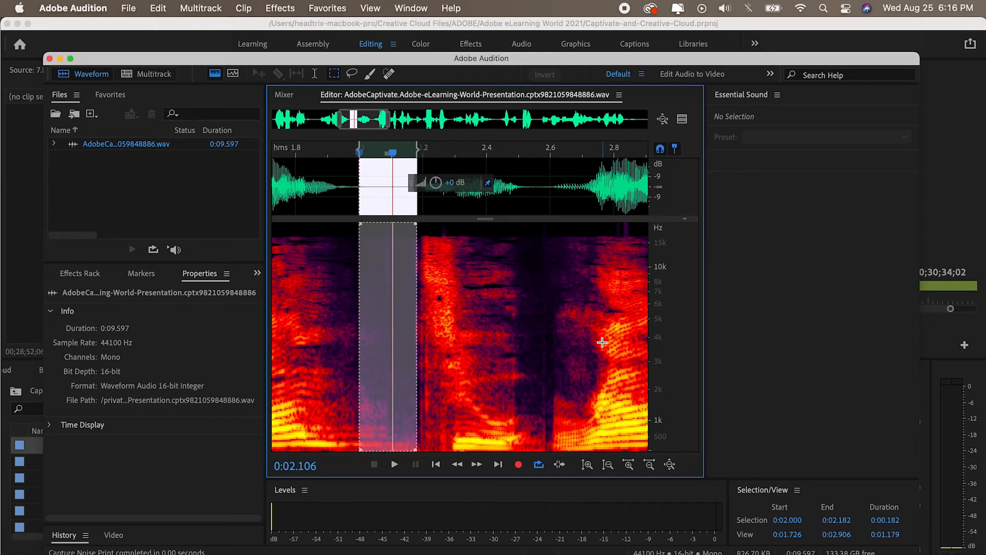
Select the entire narration and apply Noise Reduction at 93%, reducing noise by 24.7 dB
key(super+a)
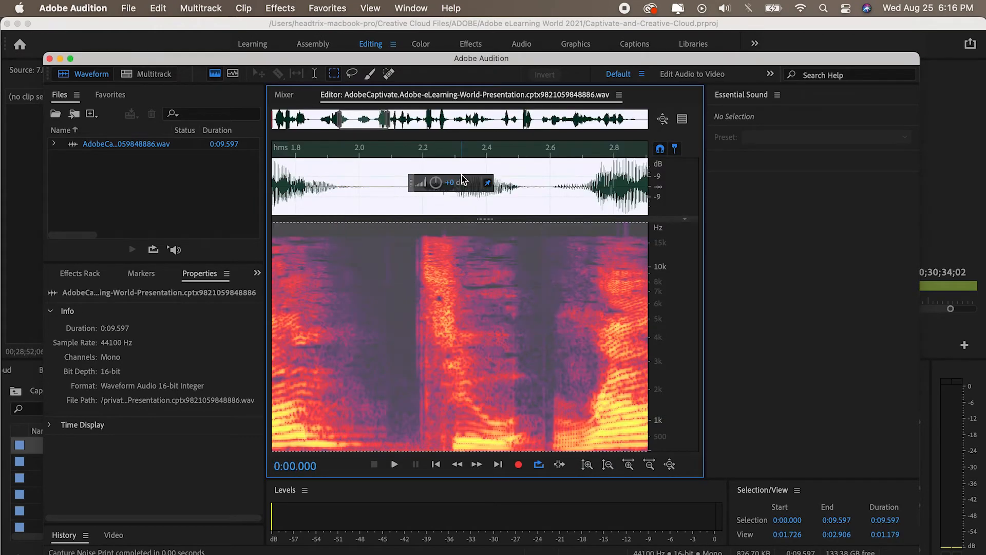
click(281, 9)
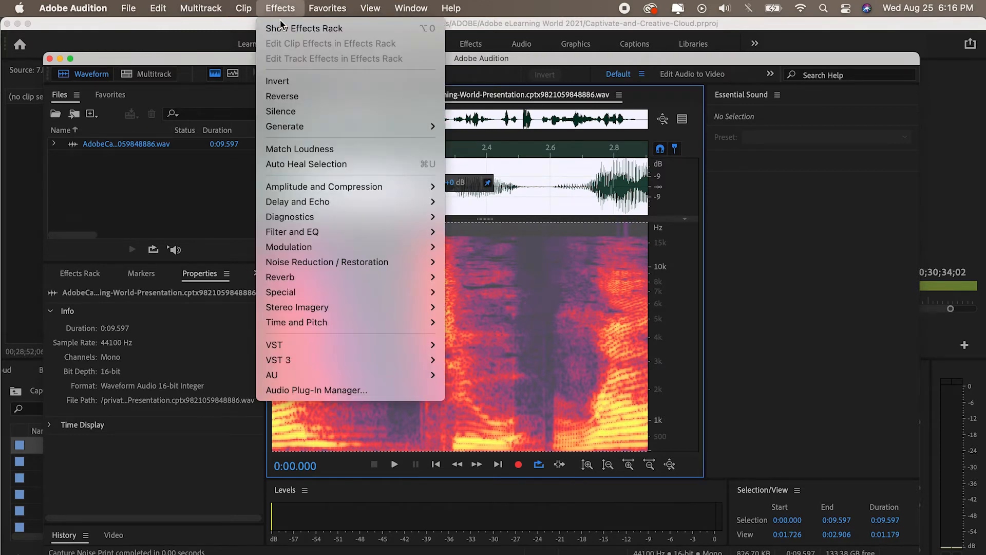
mouse_move(321, 263)
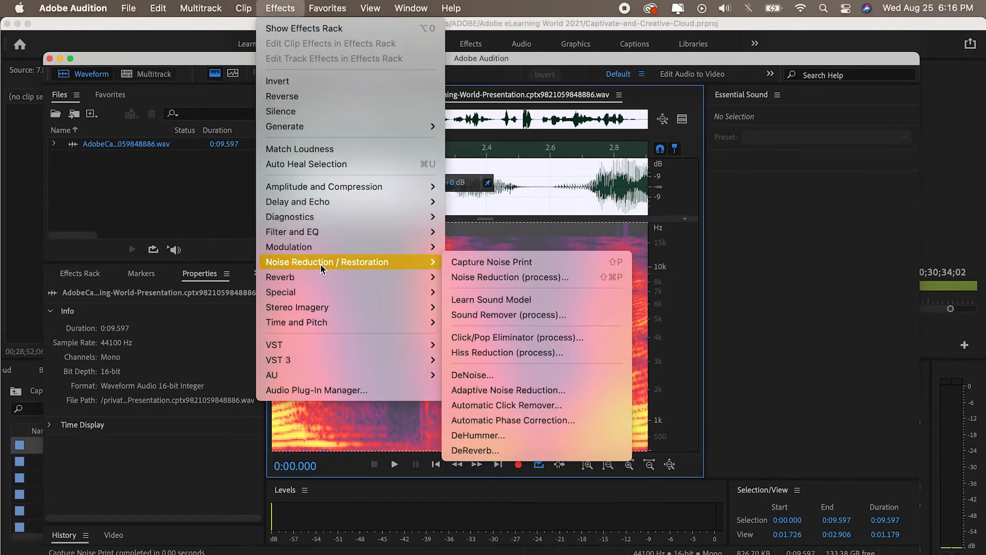
click(471, 276)
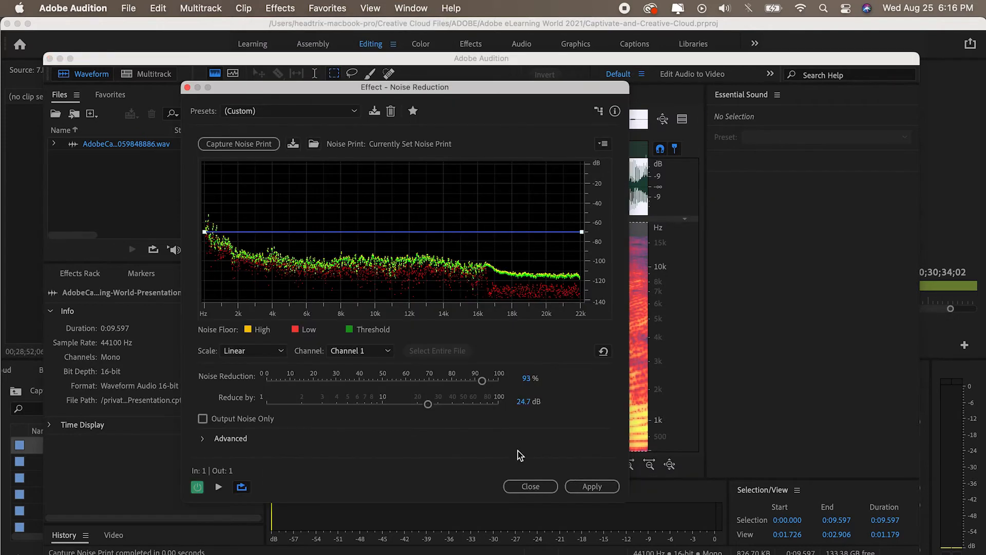
click(591, 486)
Play the noise-reduced narration from about 1.85 seconds to check how it sounds
click(310, 152)
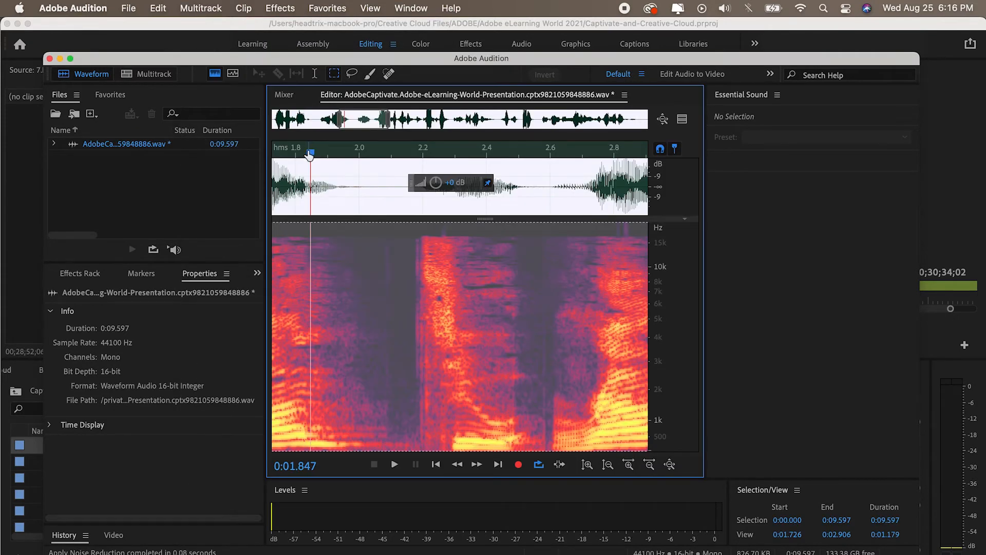
scroll(309, 153, down, 5)
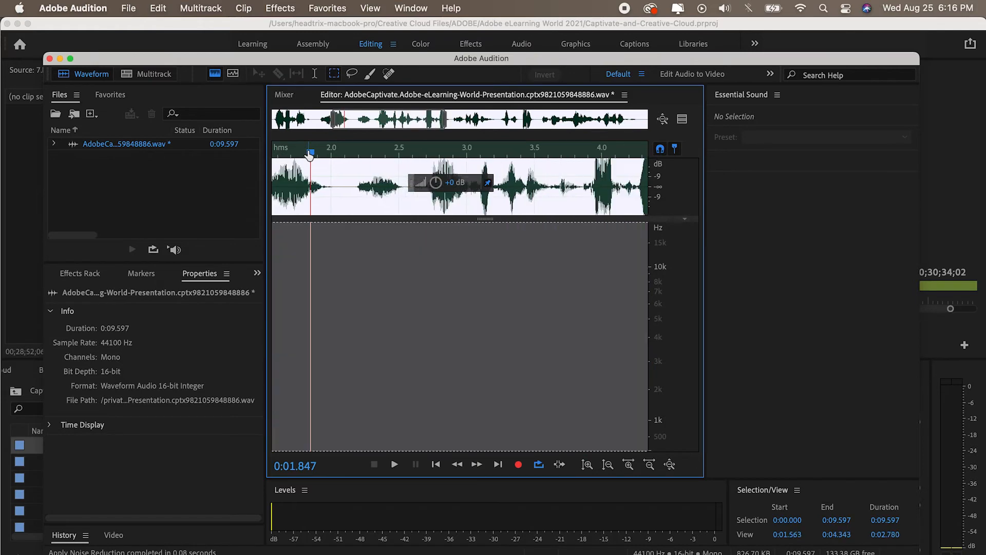
scroll(310, 153, down, 1)
key(space)
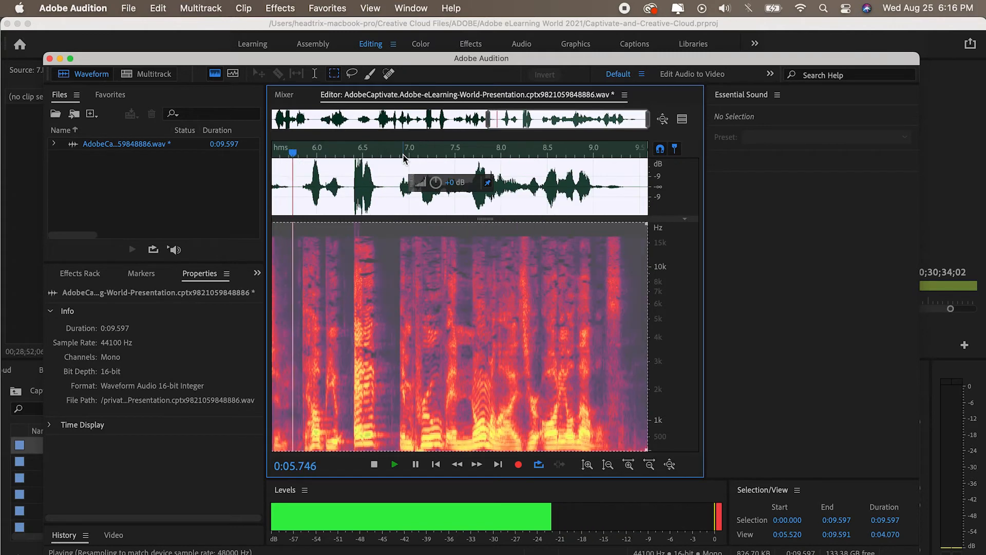
key(space)
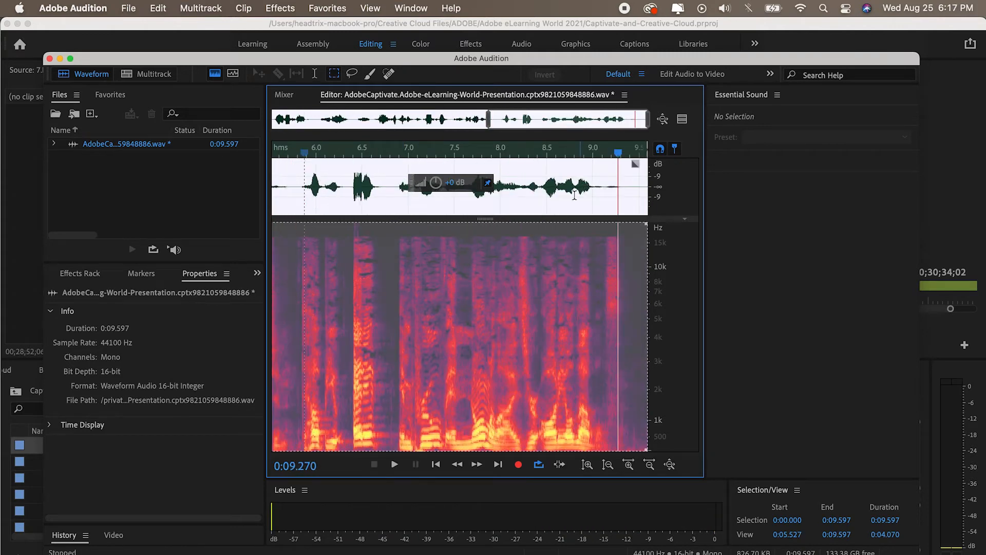
Delete the trailing silence from about 9.353 seconds to the end of the narration
click(626, 186)
drag(626, 186, 655, 188)
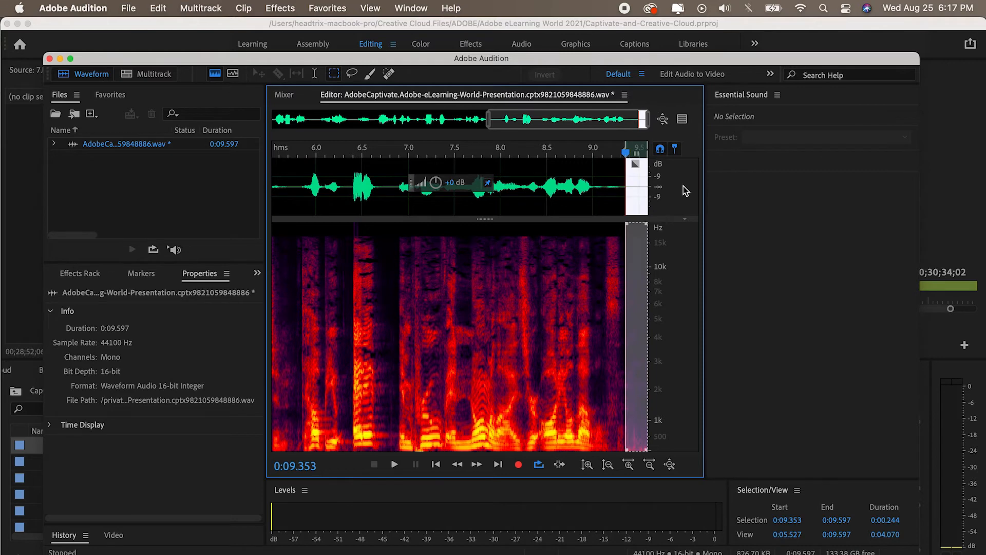
key(Delete)
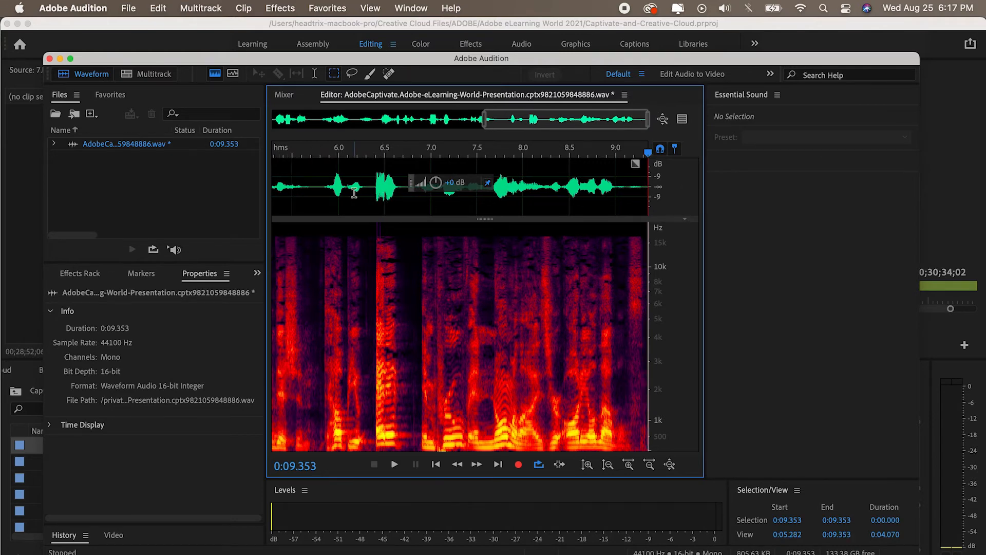
Delete the first 0.051 seconds of the narration and about 0.1 seconds of the pause near 1 second
scroll(354, 193, left, 10)
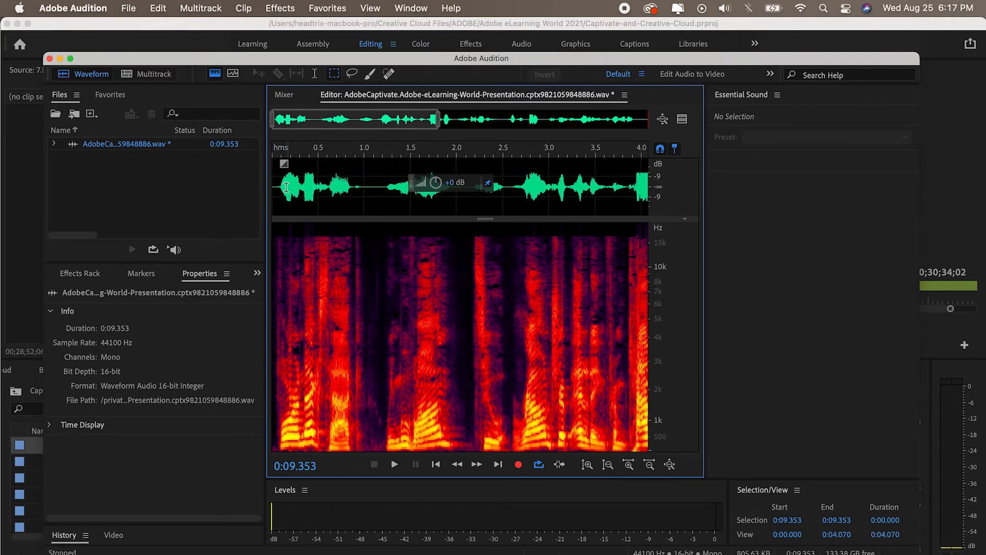
drag(278, 186, 257, 187)
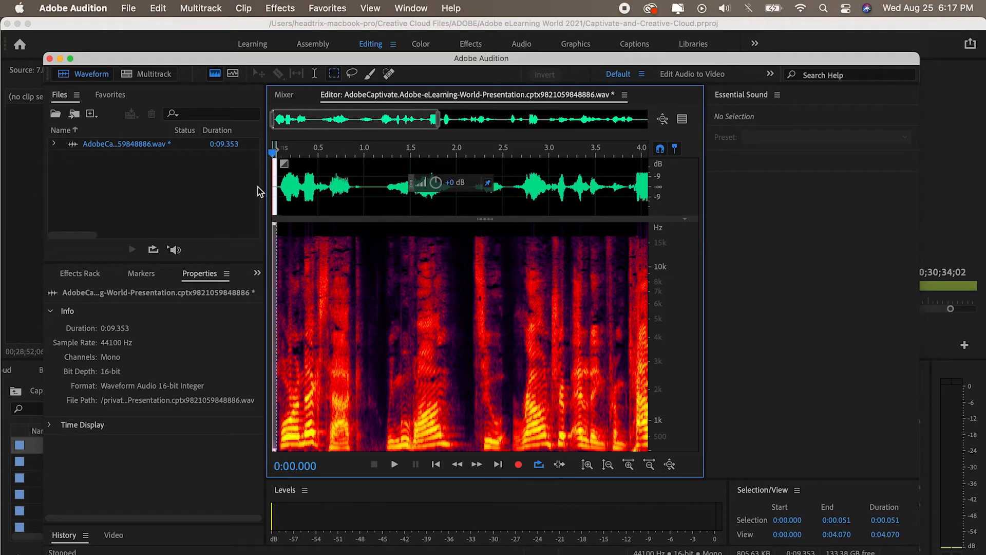
key(Delete)
drag(374, 185, 364, 186)
key(Delete)
click(352, 187)
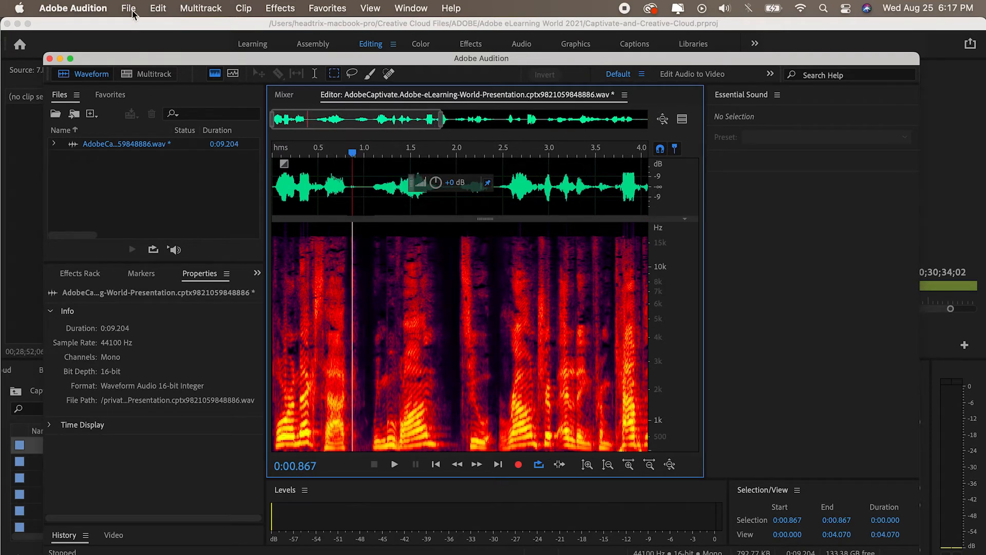
Close the edited narration file and save its changes
click(128, 9)
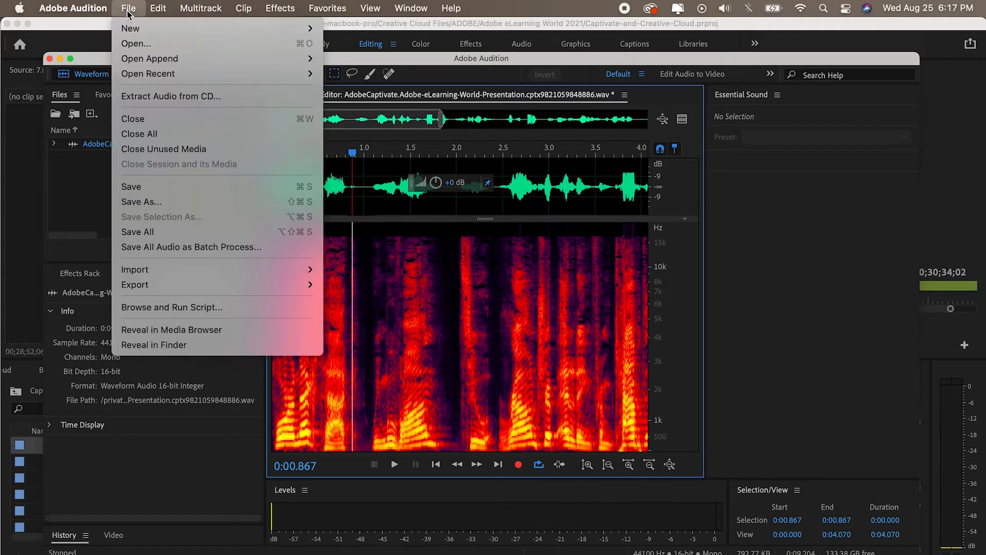
click(141, 118)
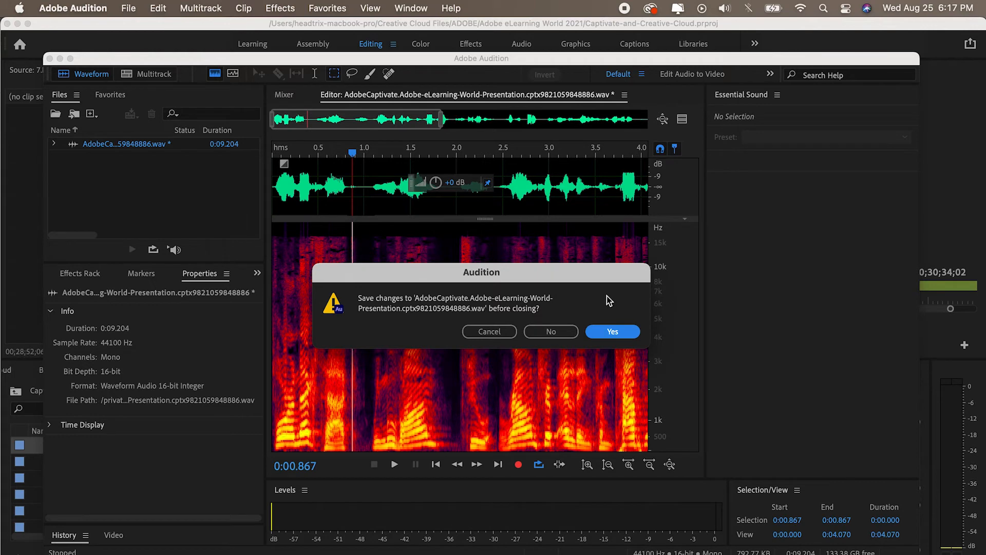
click(614, 332)
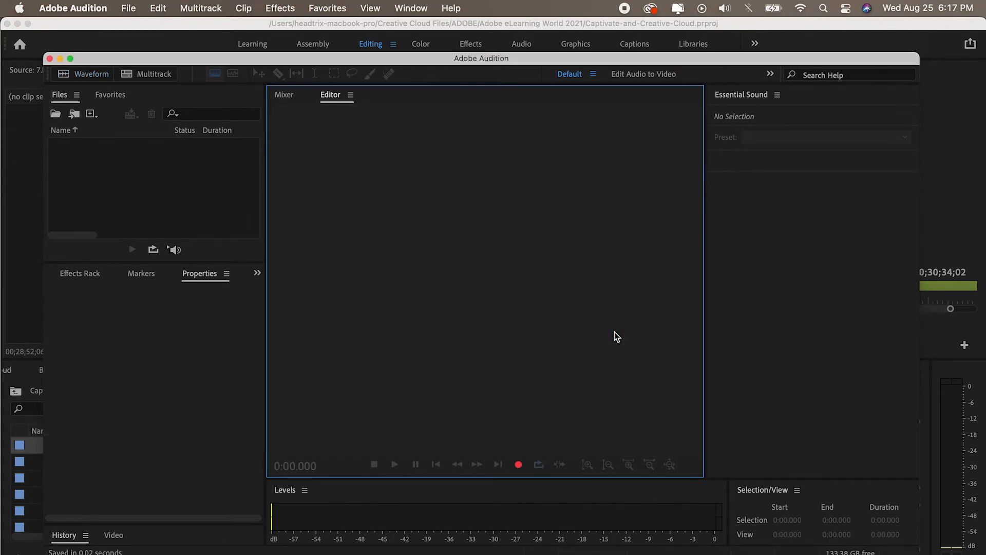
Switch back to Adobe Captivate and import the narration changes saved in Audition
key(super+Tab)
key(super+Tab)
key(super+Tab)
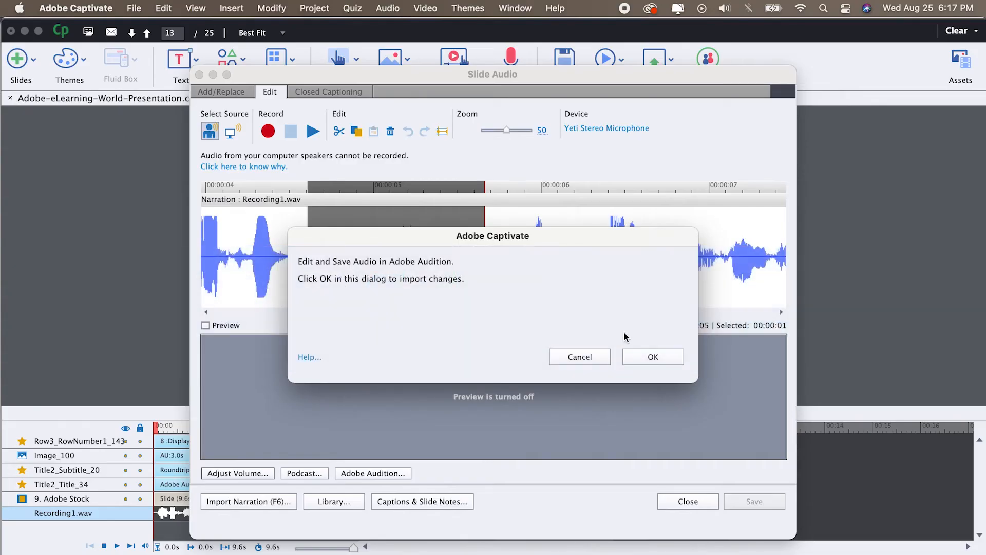
click(652, 356)
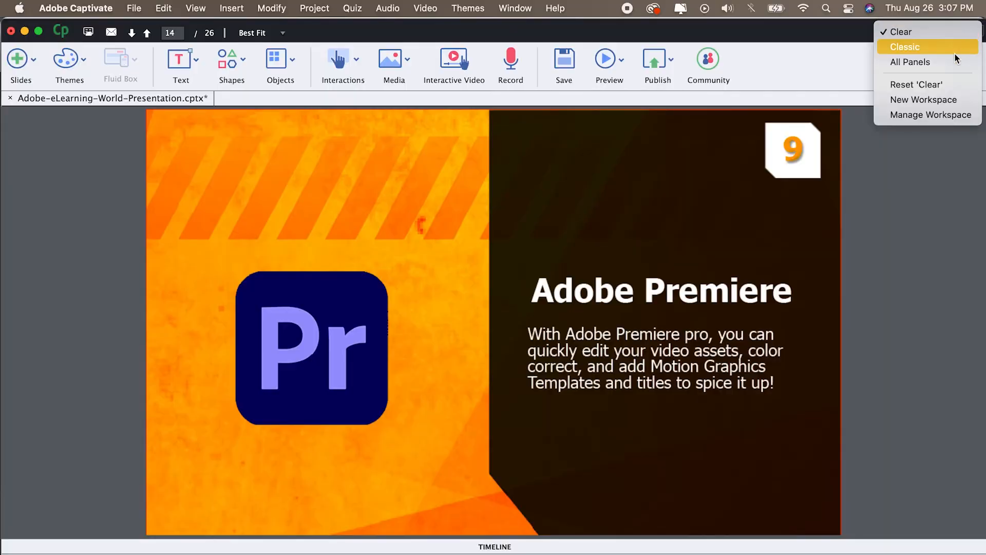
Show all panels and insert stock-video.mp4 on slide 14 as a slide video, modifying the slide duration to accommodate it
click(950, 60)
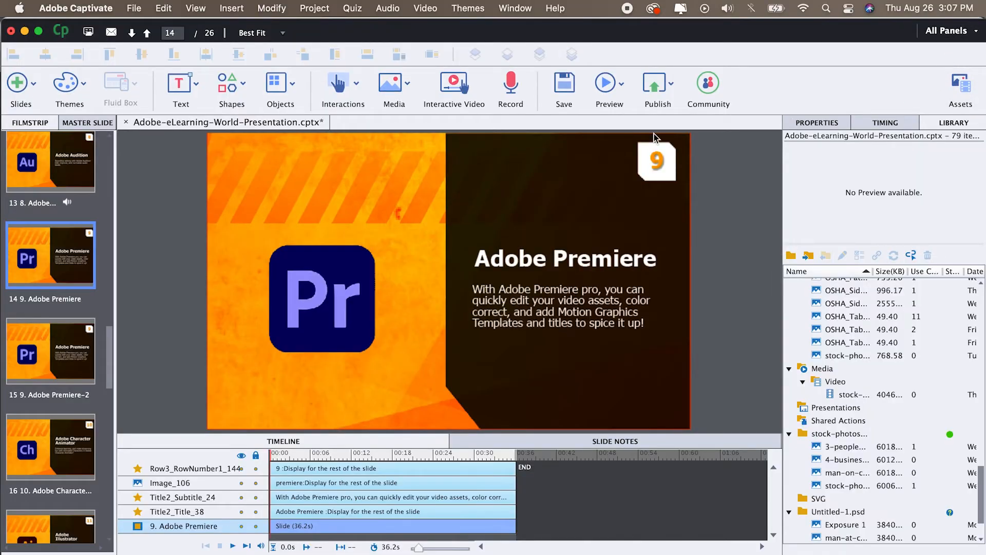
click(426, 9)
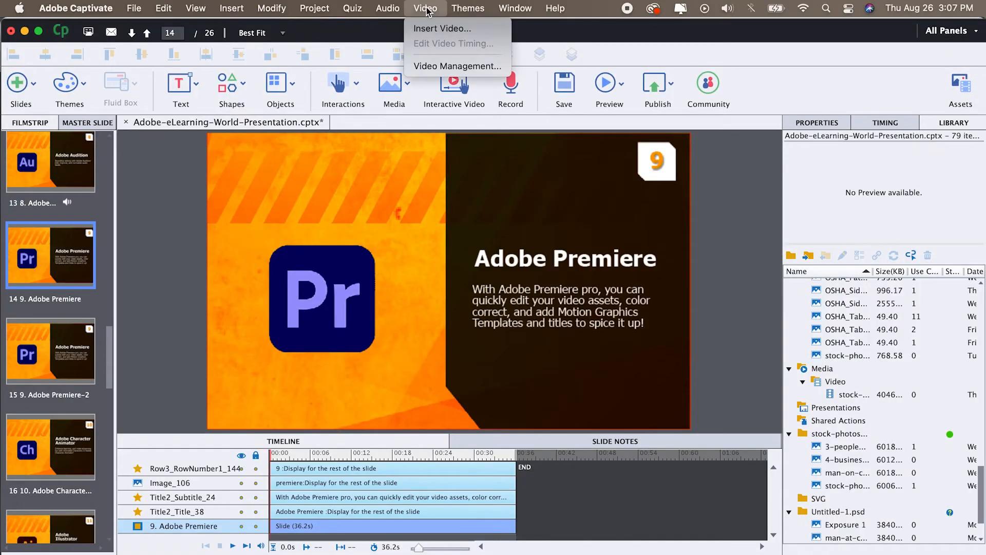
click(426, 28)
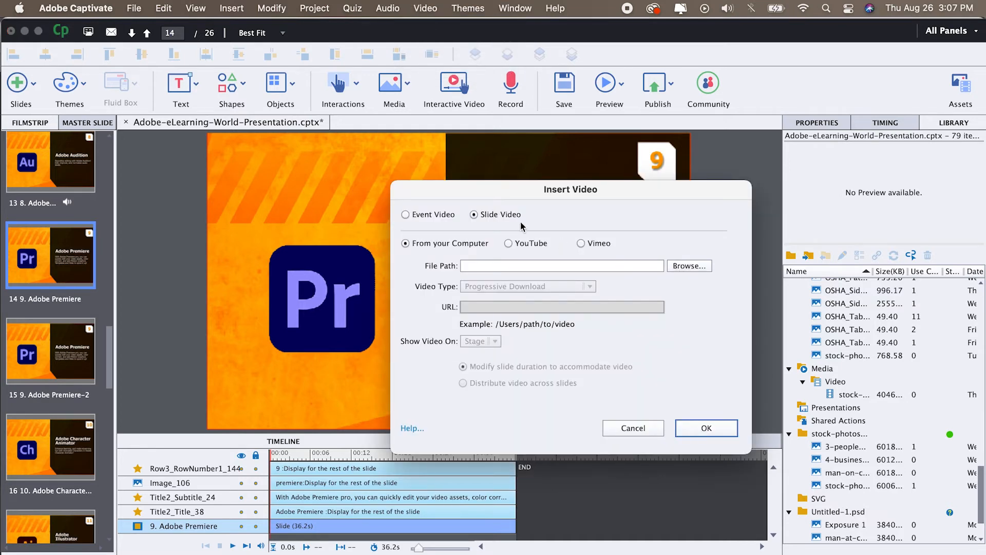
click(691, 267)
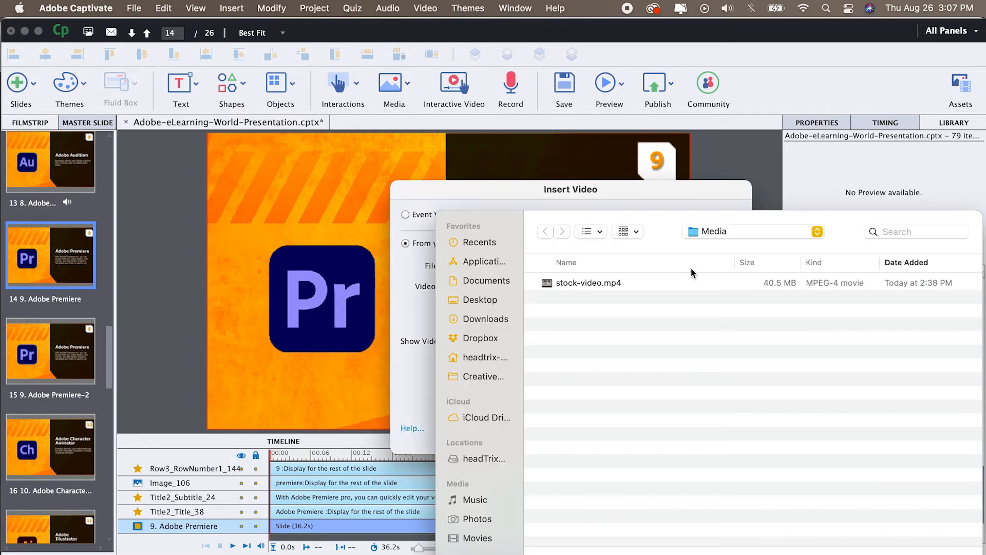
double_click(590, 282)
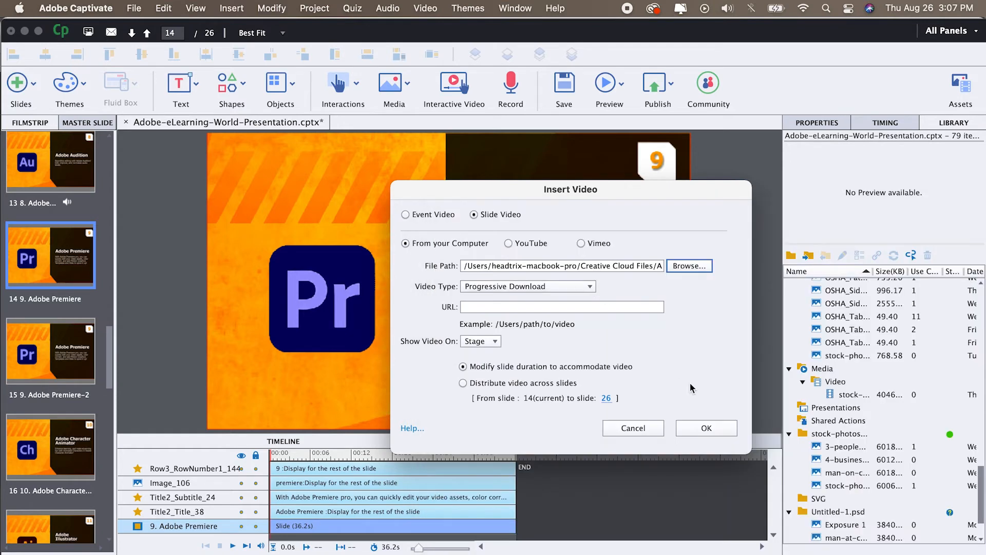
click(706, 430)
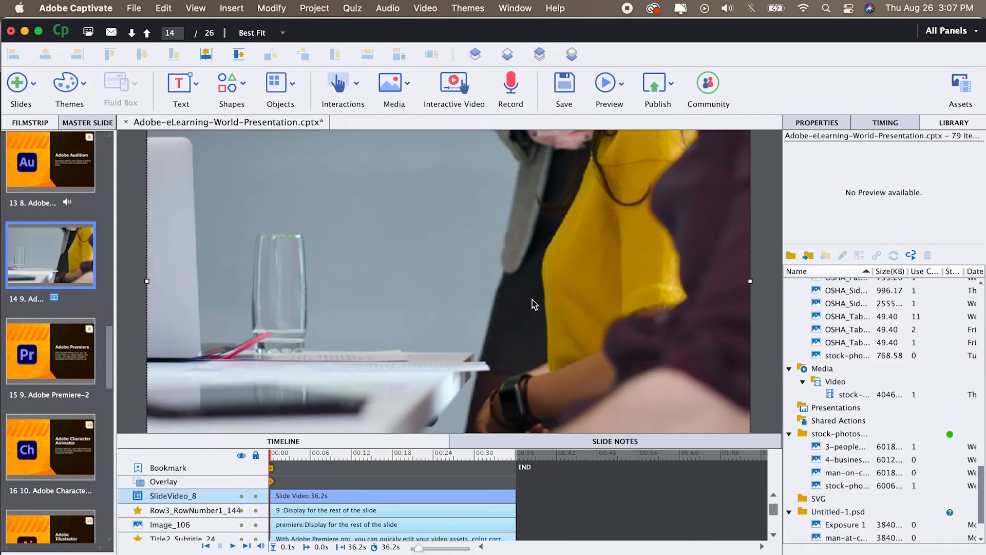
Set the slide video's height to 627 with locked proportions and center it horizontally and vertically on the slide
click(820, 123)
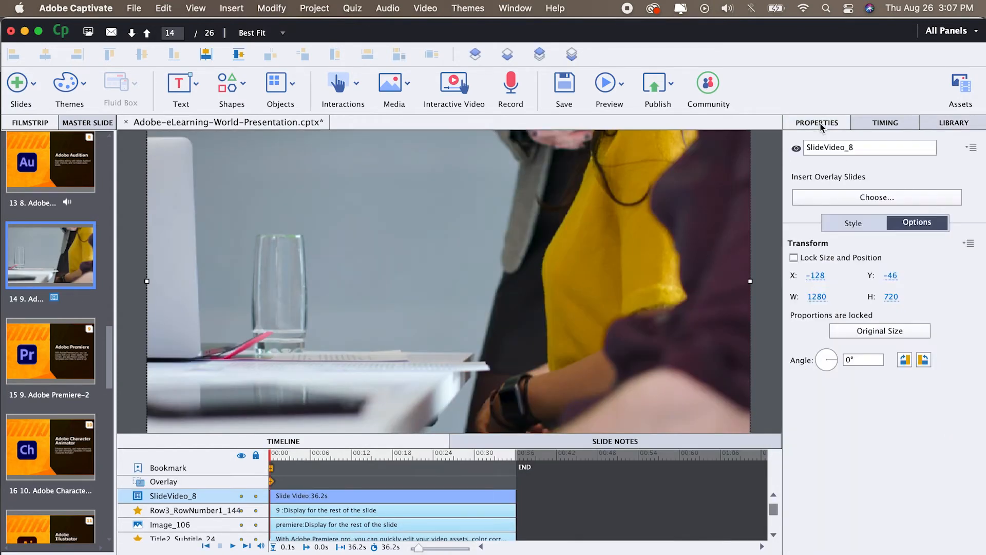
click(893, 298)
text(627)
key(Return)
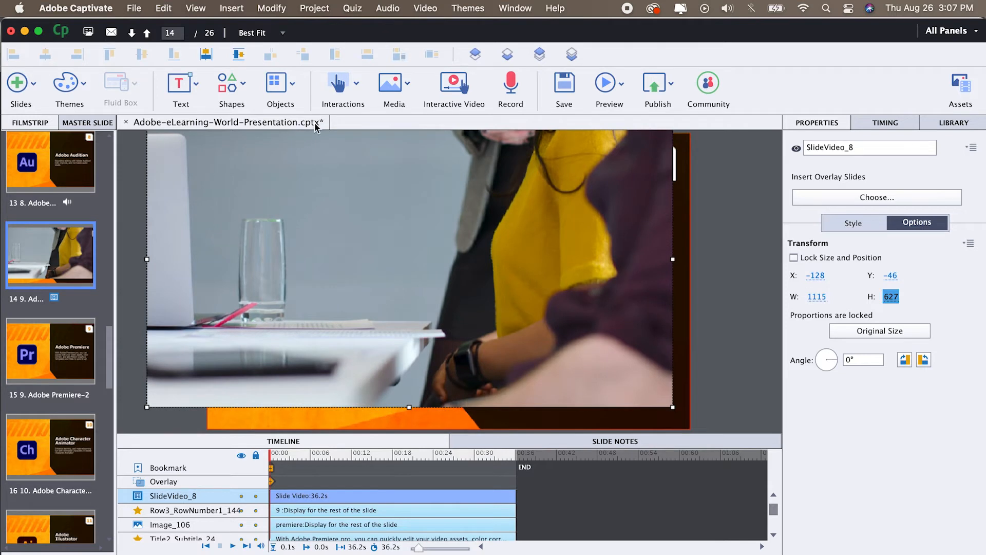
click(205, 54)
click(238, 54)
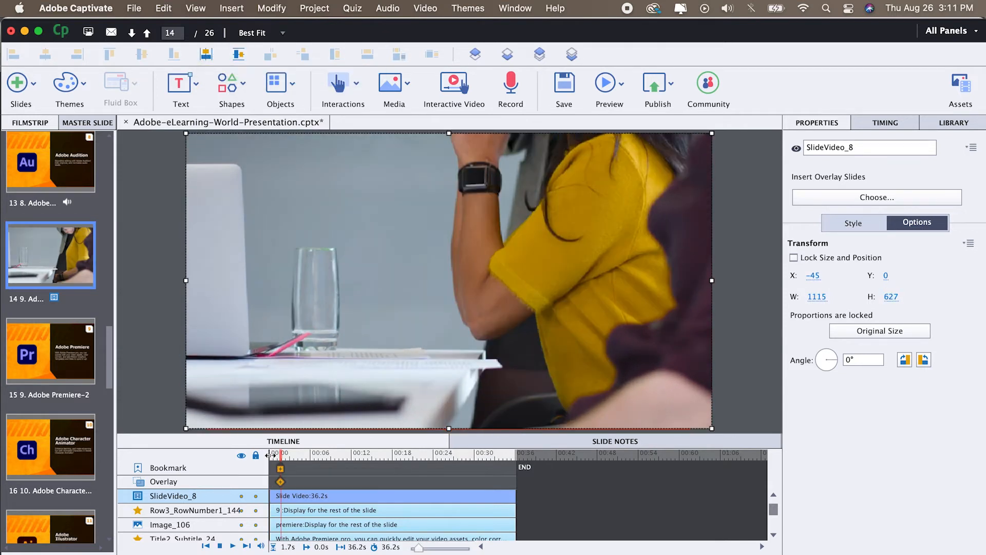
Play the slide video from about 0.6 seconds to review its footage, stopping at about 24.9 seconds
click(273, 455)
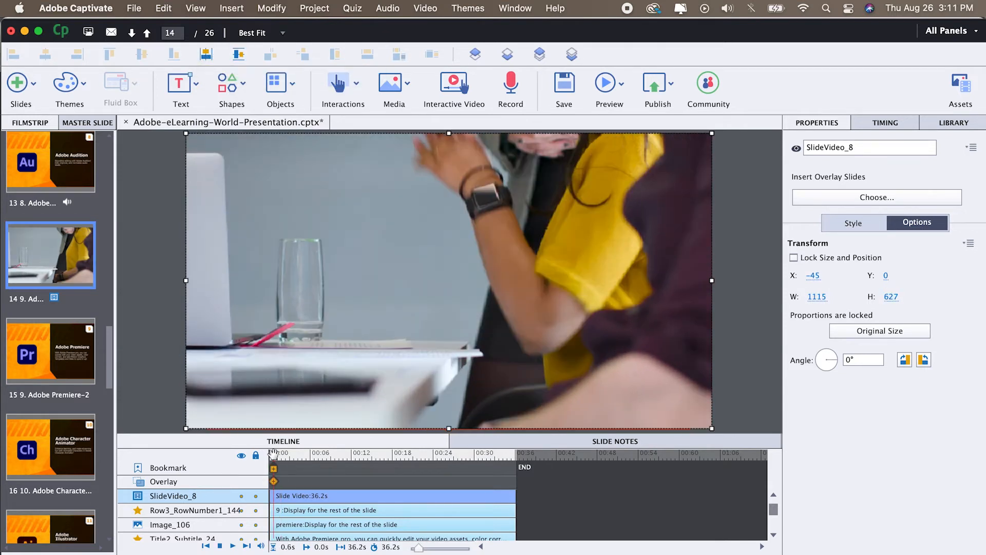
click(233, 546)
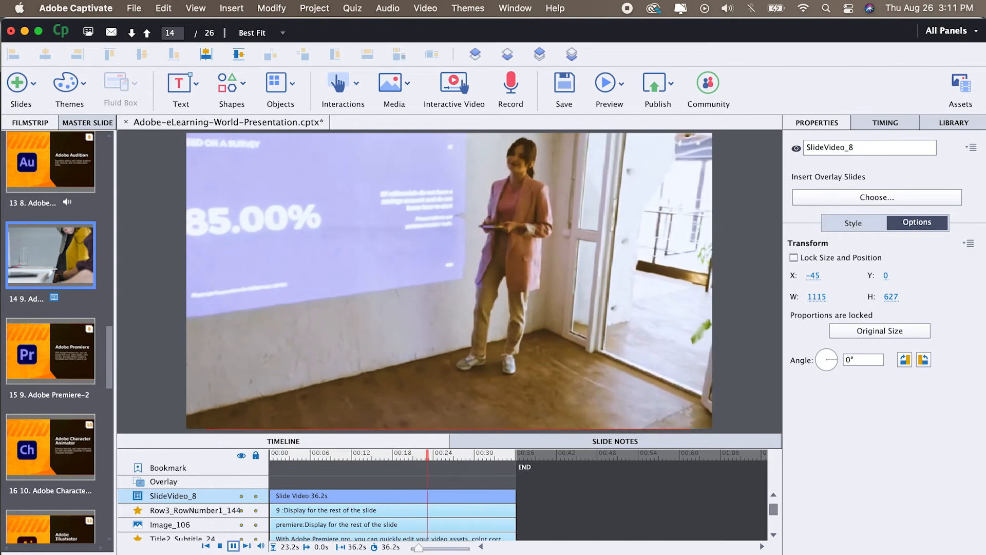
click(472, 289)
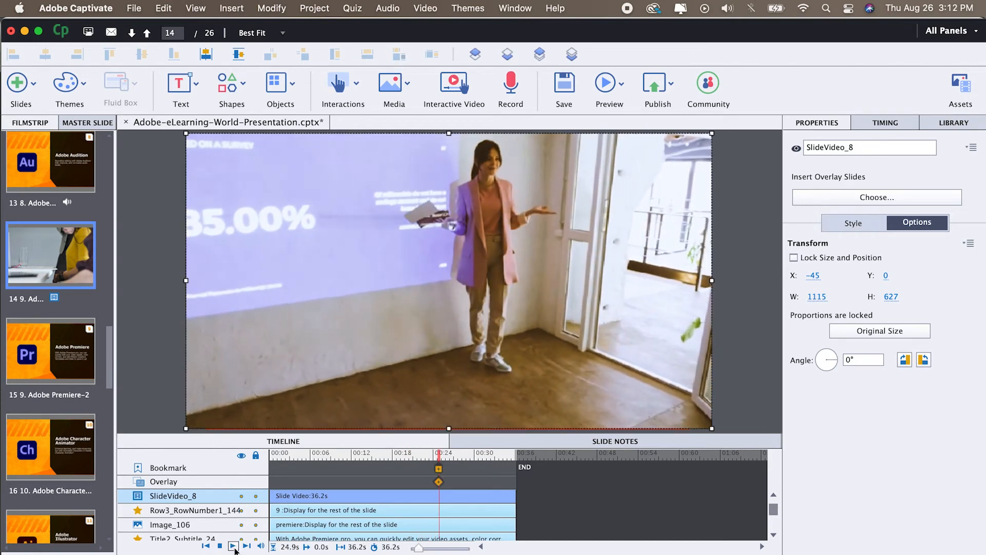
Find the slide video in the library and try to export it to the Media folder as an MP4 file
right_click(472, 290)
click(500, 311)
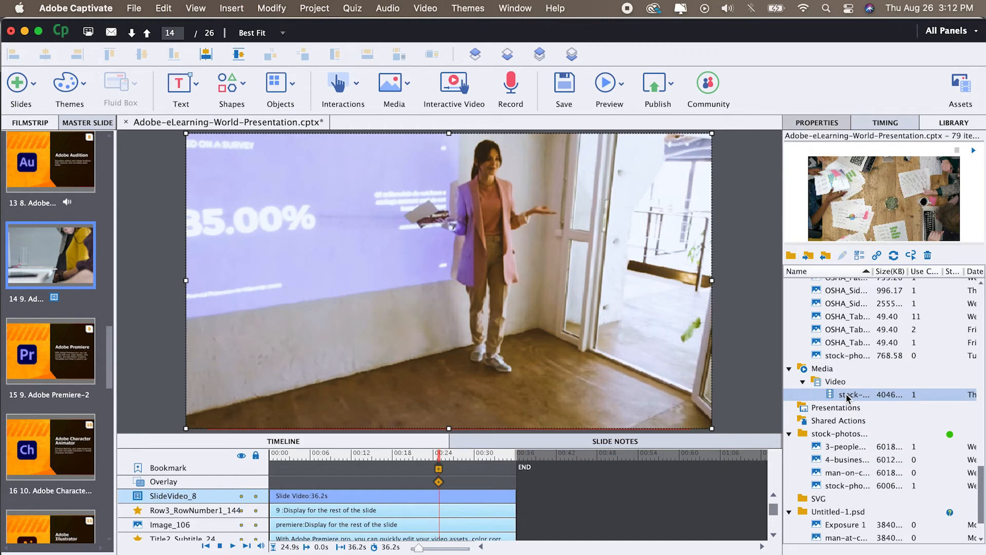
right_click(848, 399)
click(860, 447)
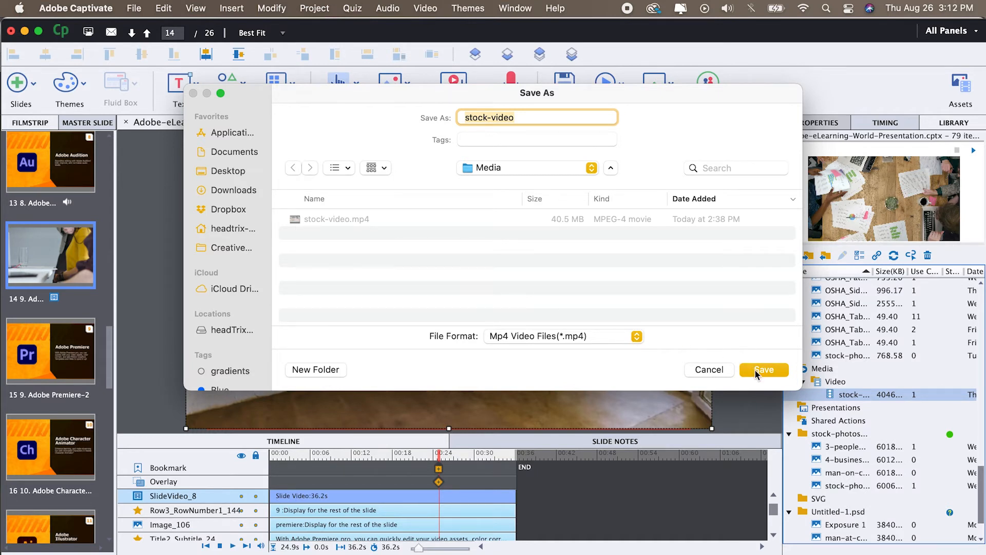
click(711, 373)
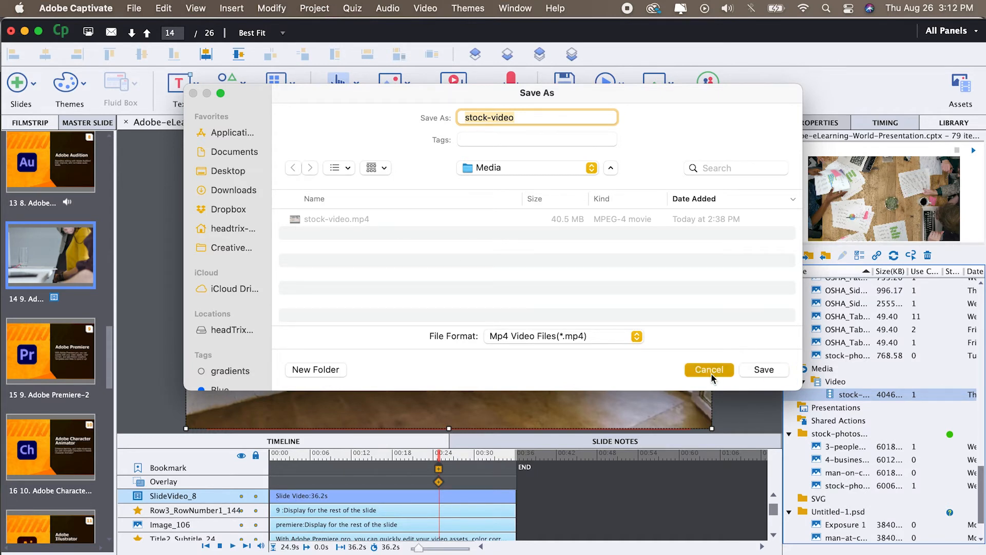
Switch to Premiere Pro and create a project named Stock-Video-Demo in the Premiere folder of Adobe eLearning World
key(super+Tab)
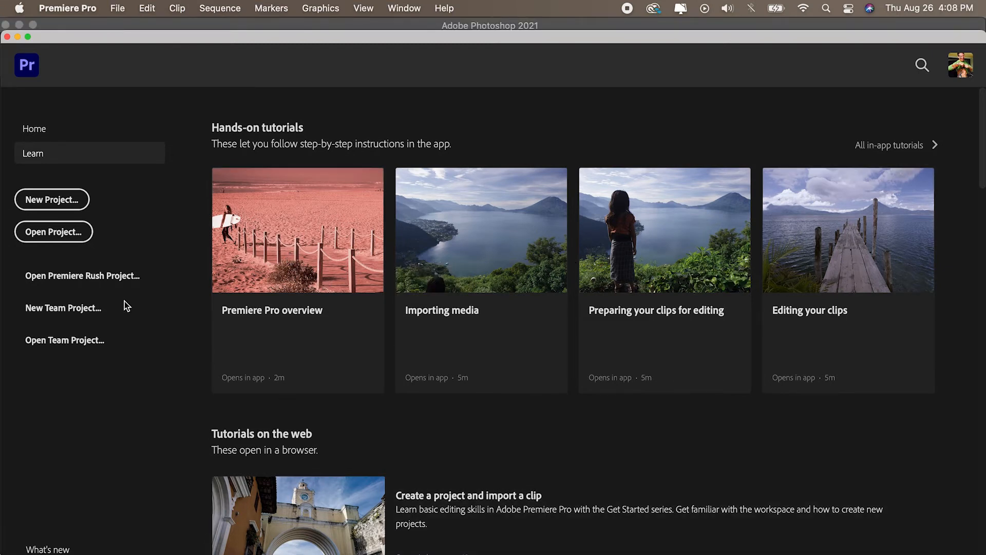
click(54, 200)
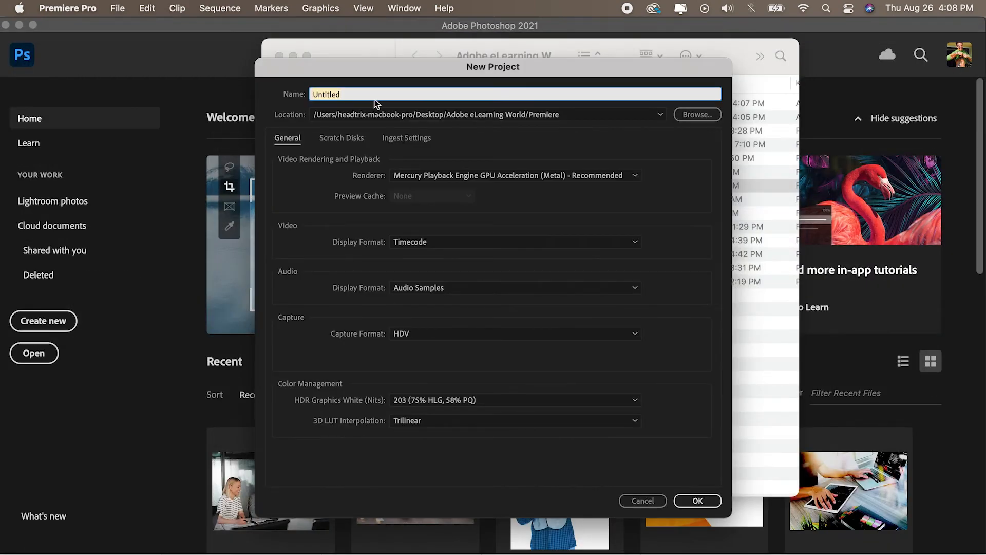
text(Stock-Video-Demo)
click(695, 117)
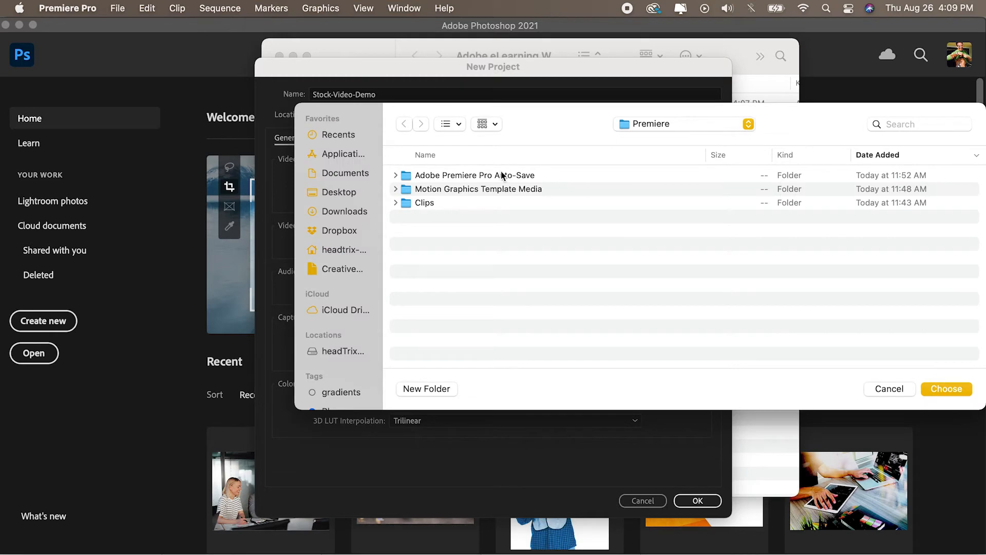
click(675, 125)
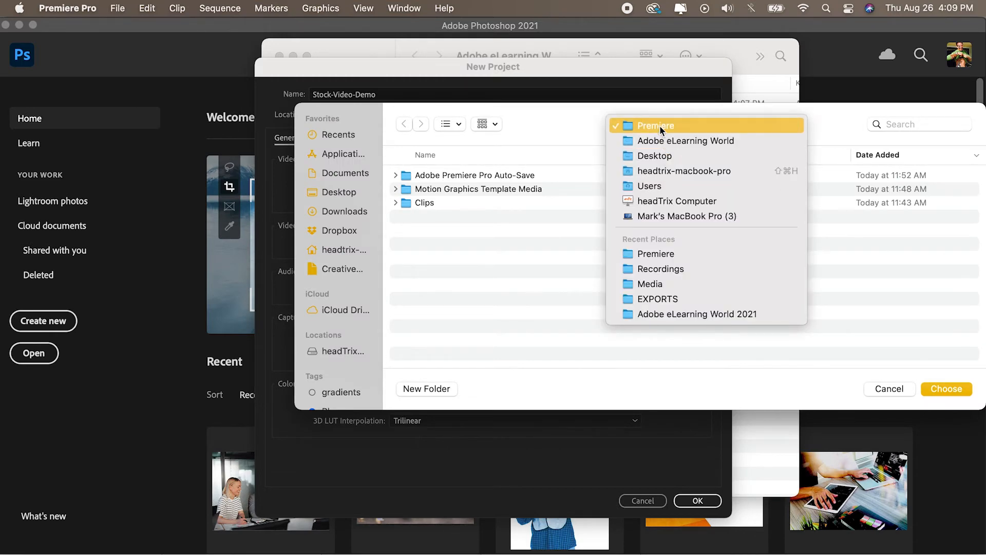
click(660, 126)
click(944, 388)
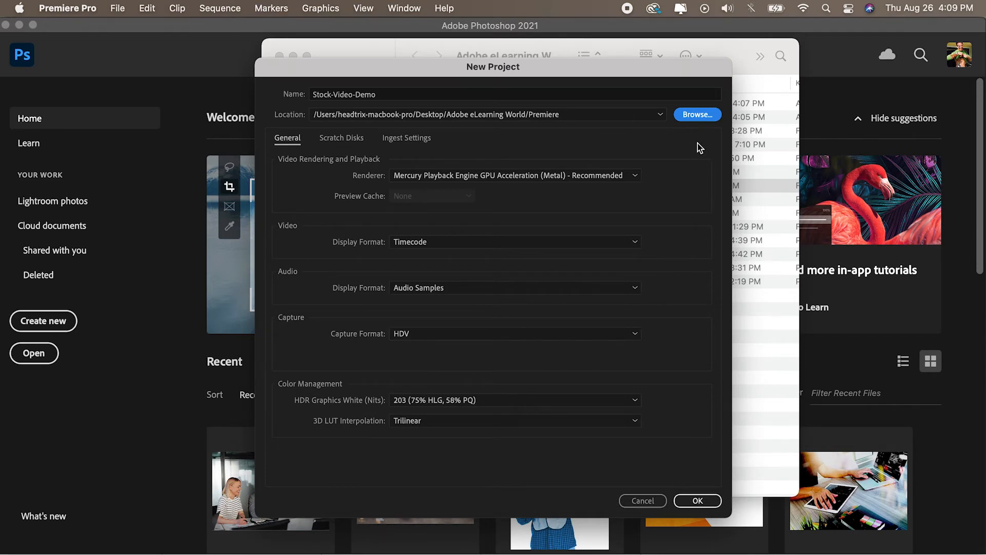
click(696, 501)
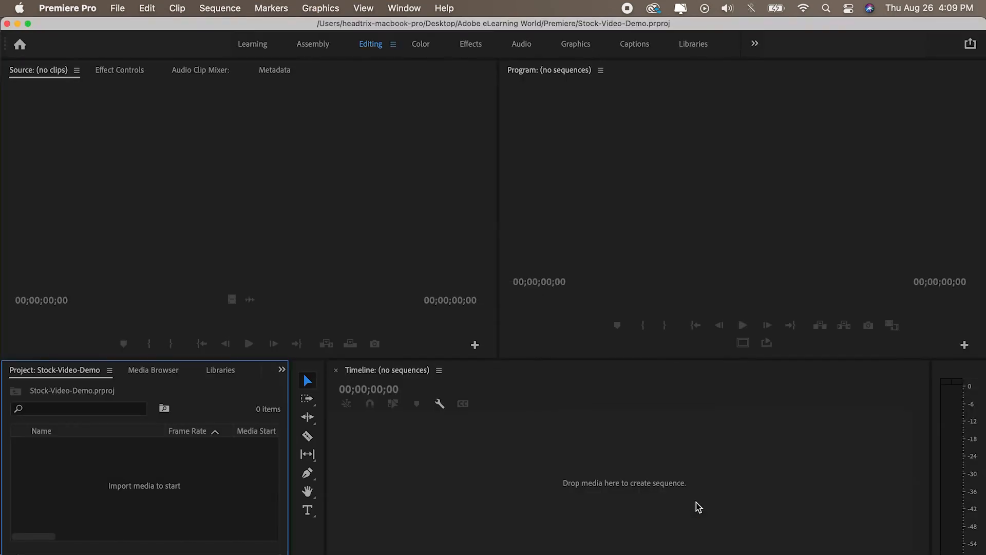
click(315, 193)
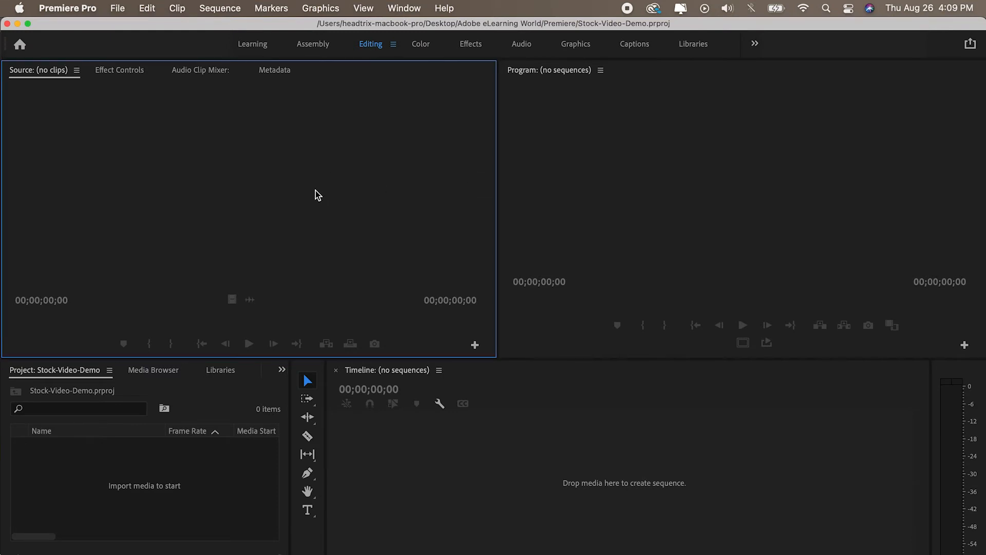
click(560, 190)
click(520, 443)
click(186, 464)
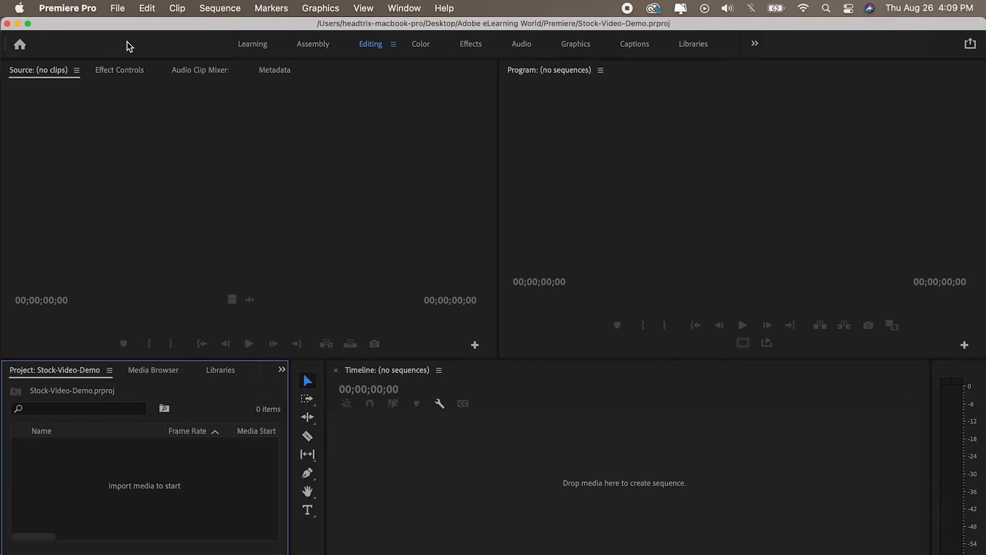
click(117, 8)
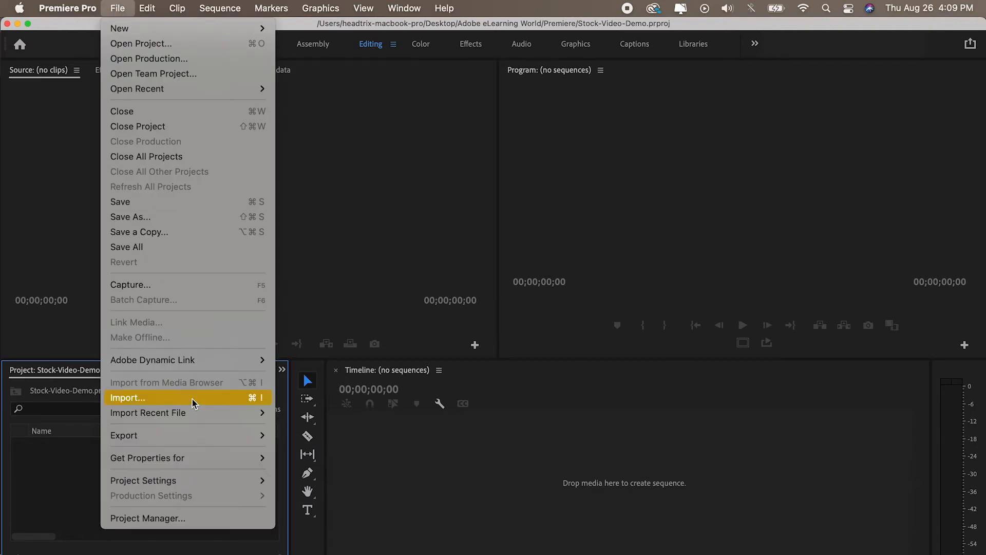
click(39, 502)
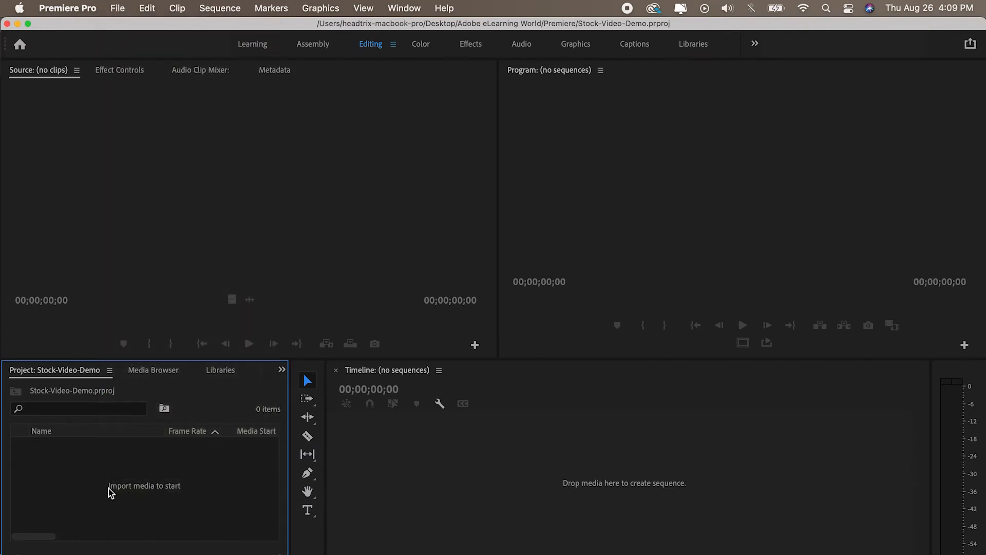
Import stock-video.mp4 from the Media folder into the Stock-Video-Demo project
double_click(144, 499)
click(257, 183)
click(249, 183)
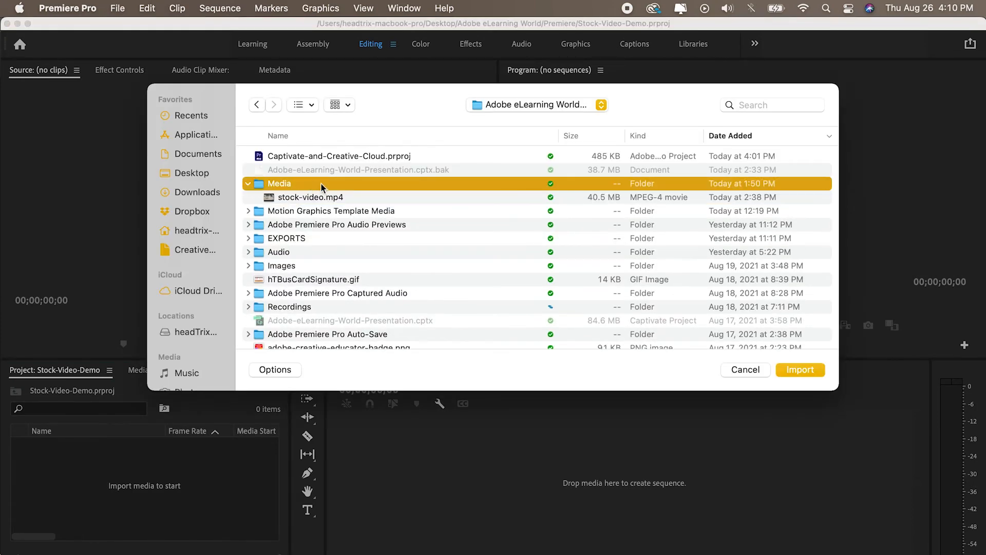
click(298, 200)
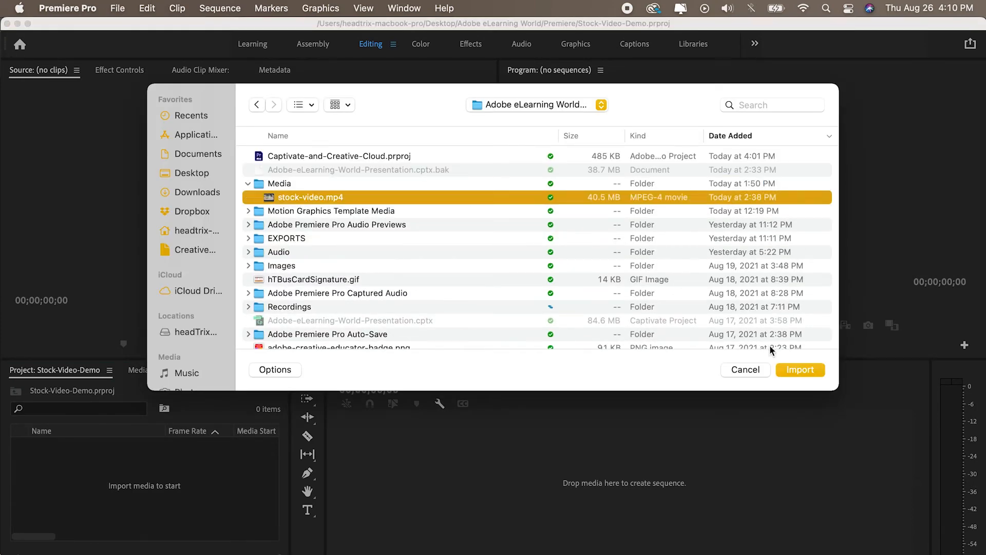
click(799, 370)
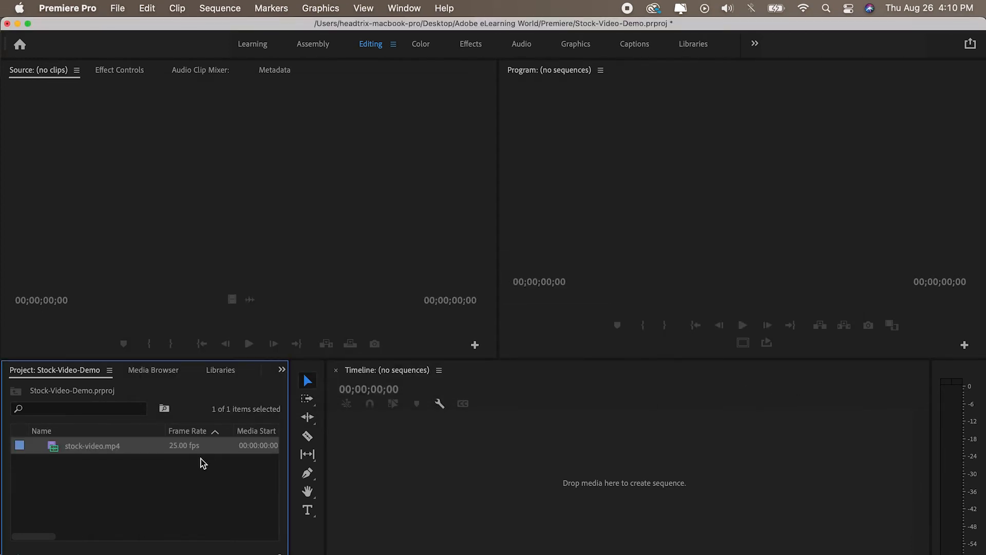
Open the imported stock-video.mp4 in the Source monitor and play its first couple of seconds
double_click(52, 446)
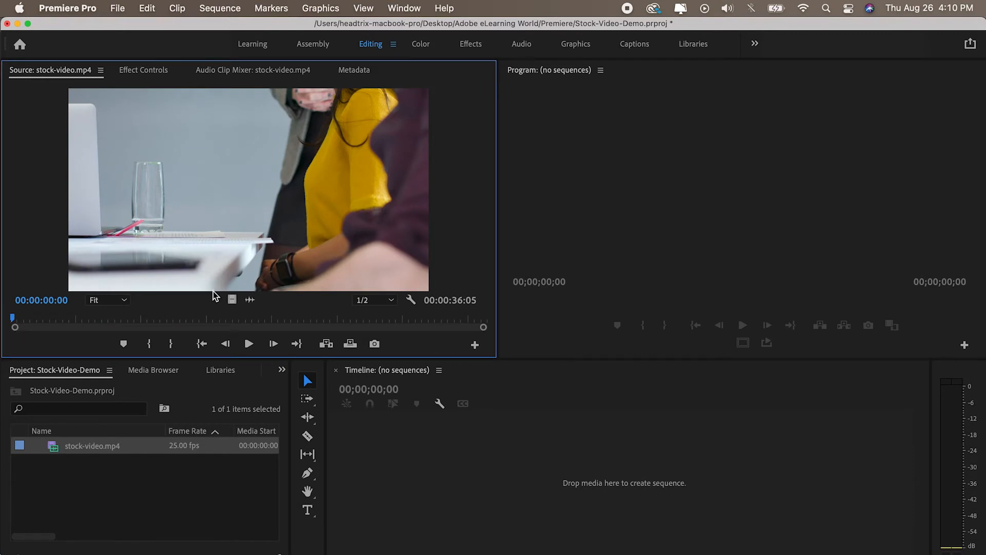
click(249, 344)
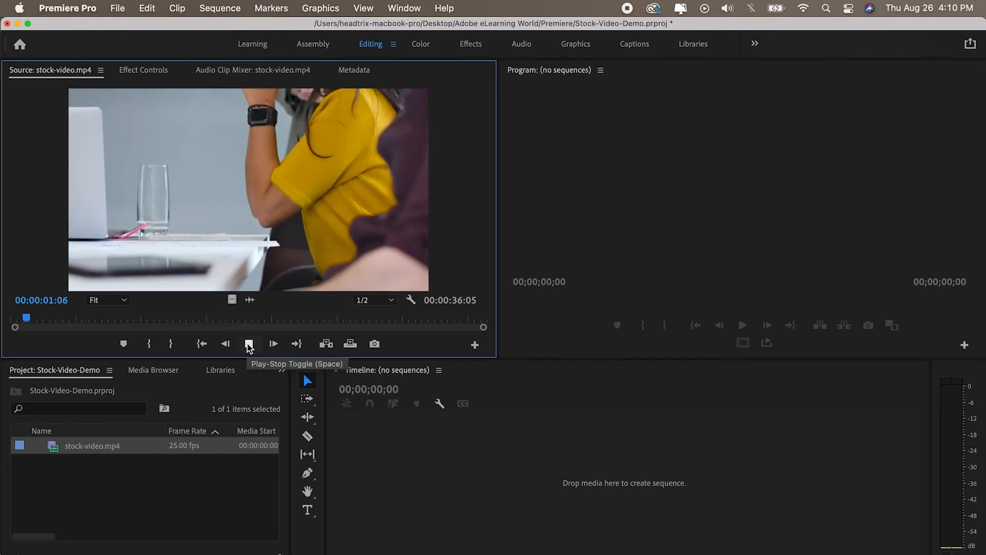
click(249, 344)
Create a new sequence from the stock-video.mp4 clip and play part of its opening
right_click(58, 448)
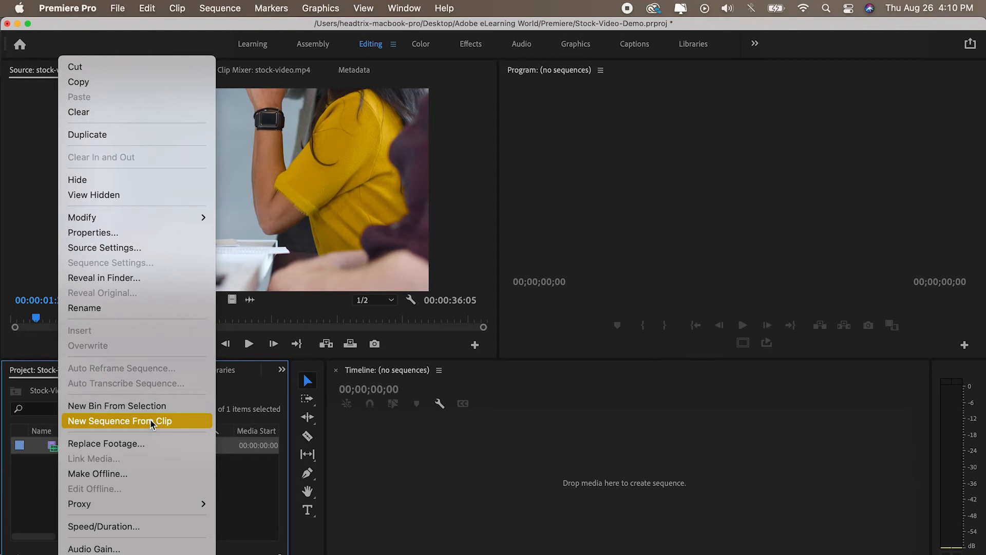
click(152, 424)
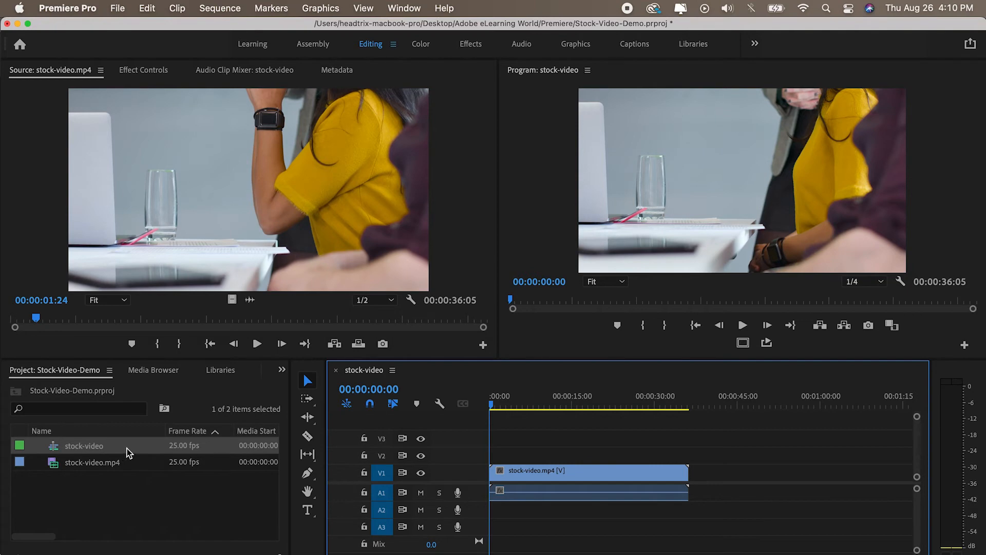
click(504, 397)
mouse_move(511, 399)
mouse_down()
mouse_move(670, 402)
mouse_move(510, 402)
mouse_up()
key(space)
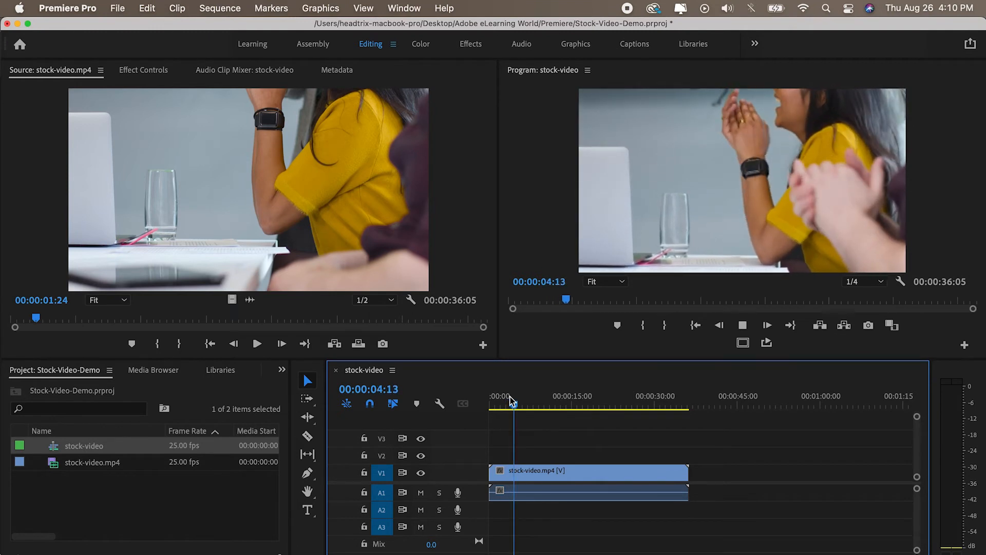
key(space)
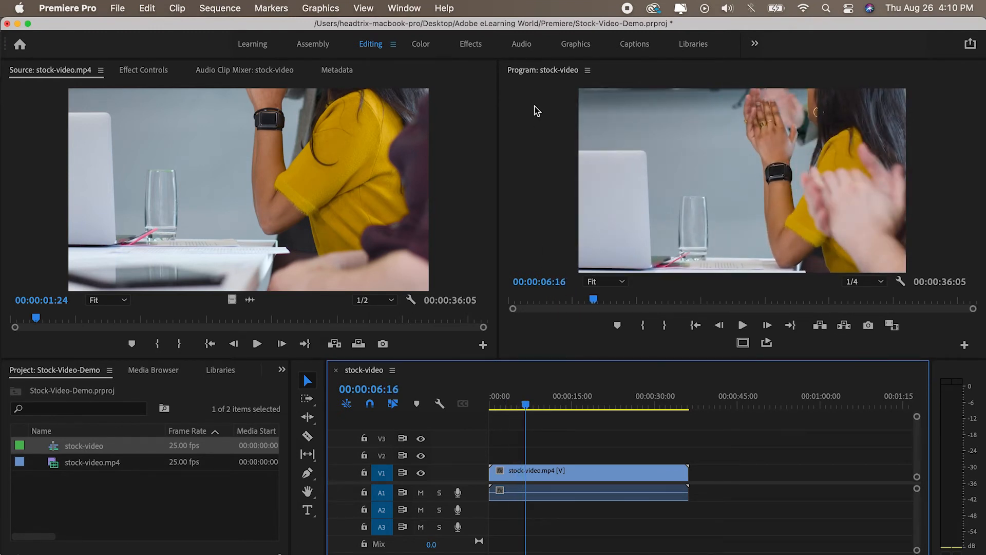
click(406, 10)
mouse_move(408, 29)
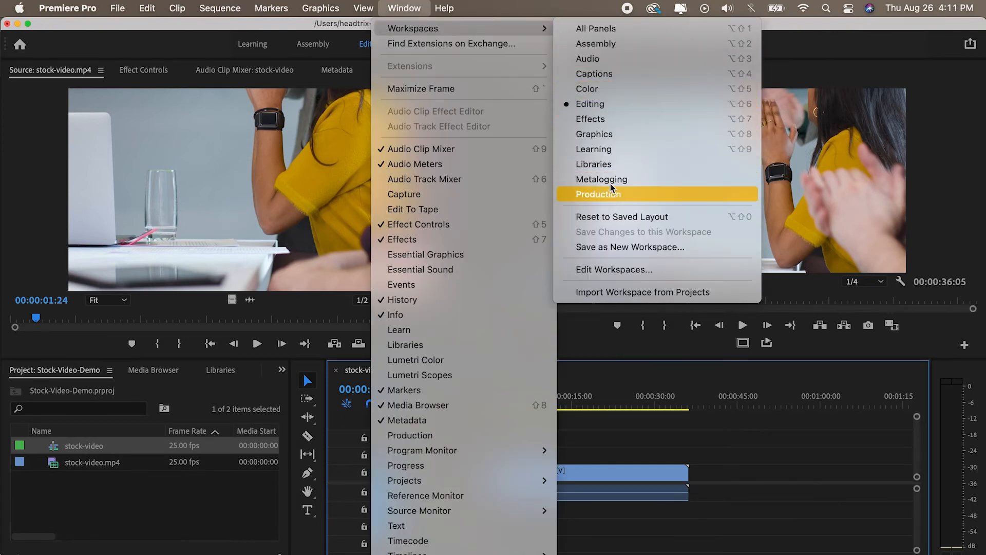
click(816, 71)
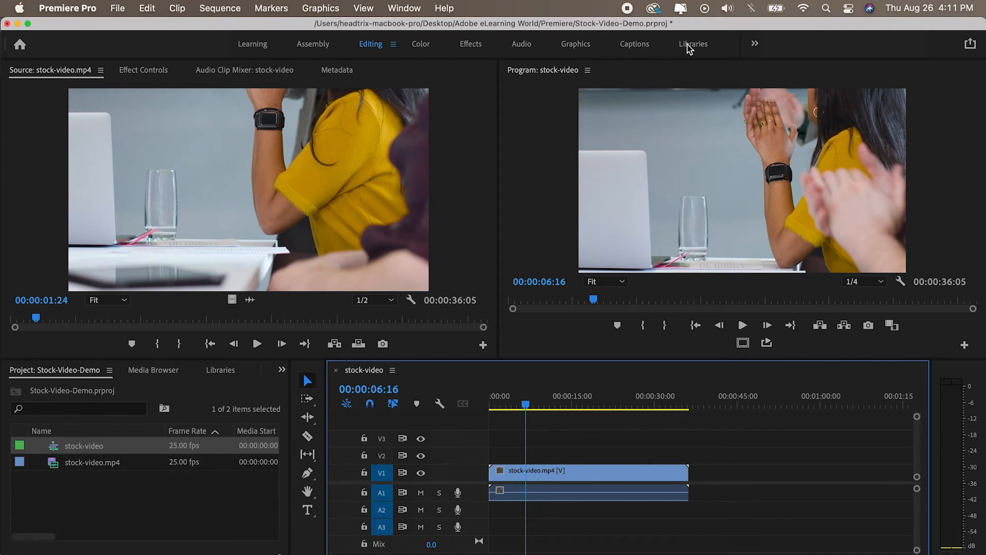
Switch to the Effects workspace, add a Dip to Black transition at the start of the video clip, and play it
click(470, 45)
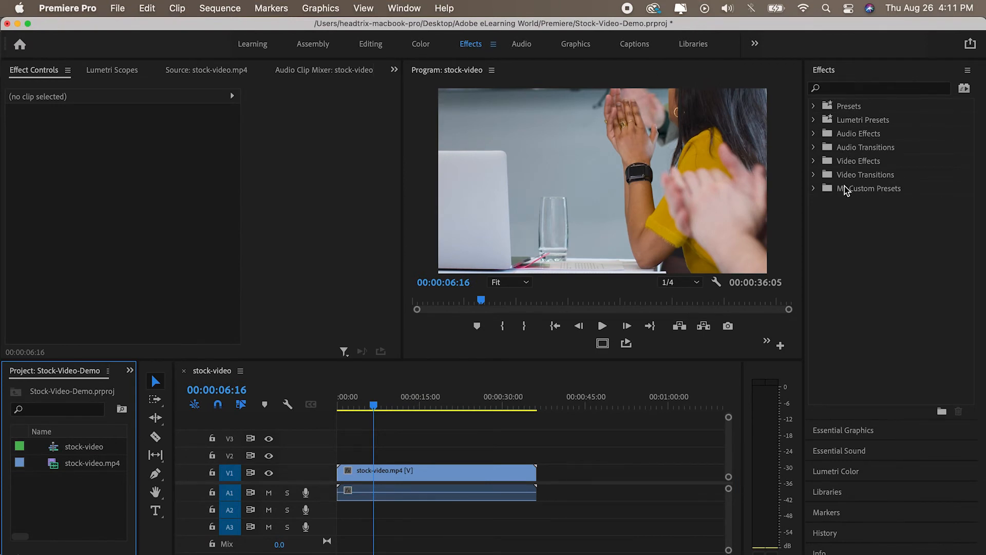
click(816, 176)
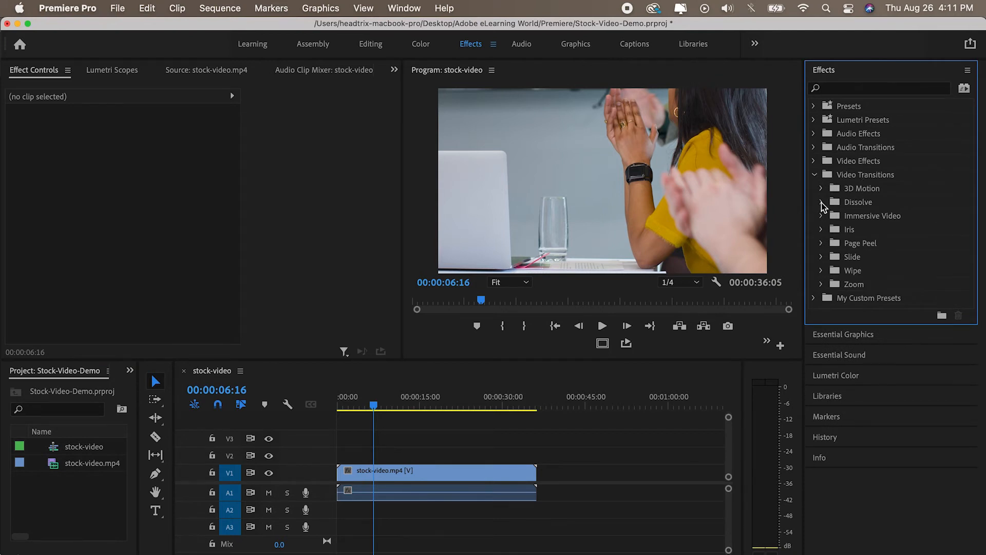
click(821, 203)
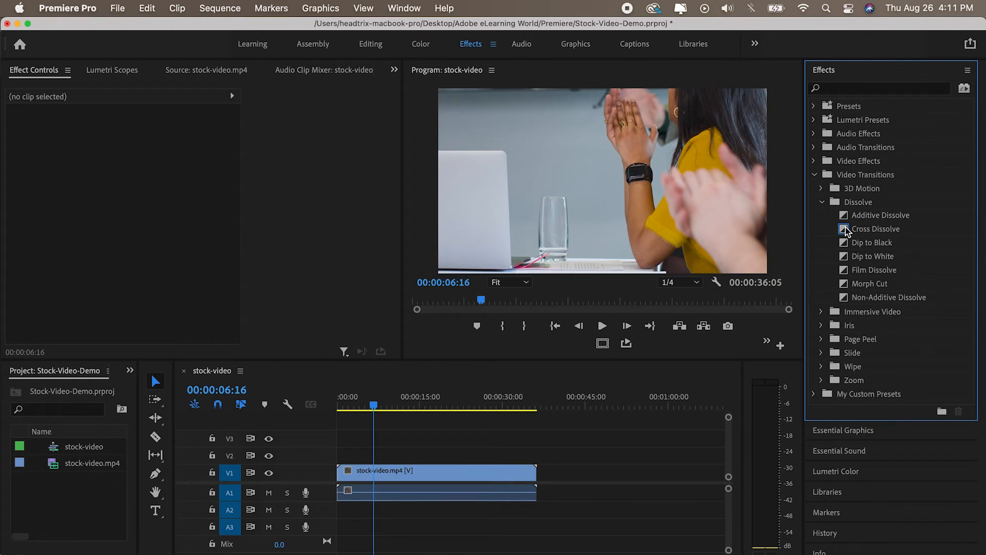
click(847, 249)
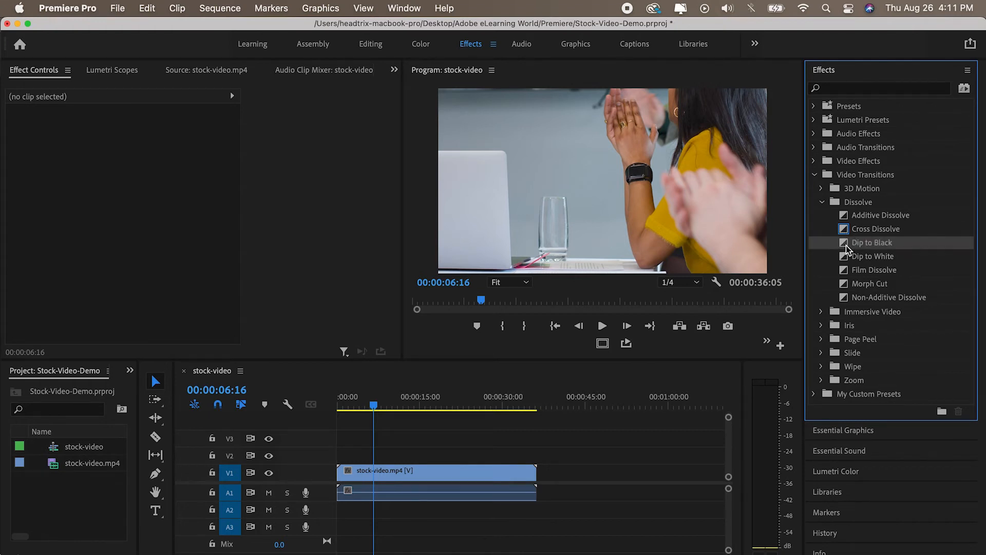
drag(847, 249, 340, 482)
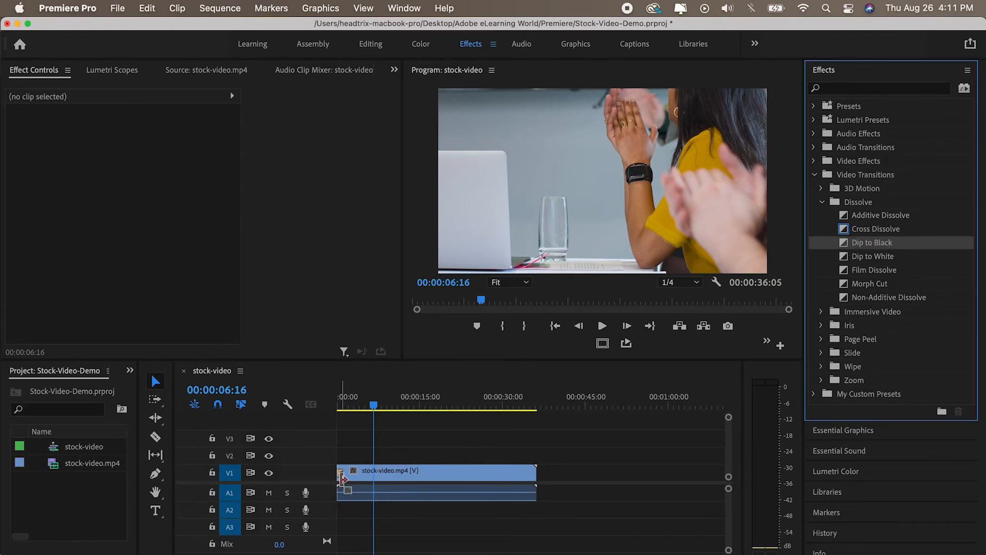
drag(344, 403, 315, 400)
key(space)
key(space)
Add a Dip to Black transition at the end of the video clip and play the ending
click(845, 246)
mouse_move(845, 246)
mouse_down()
mouse_move(588, 414)
mouse_move(534, 475)
mouse_up()
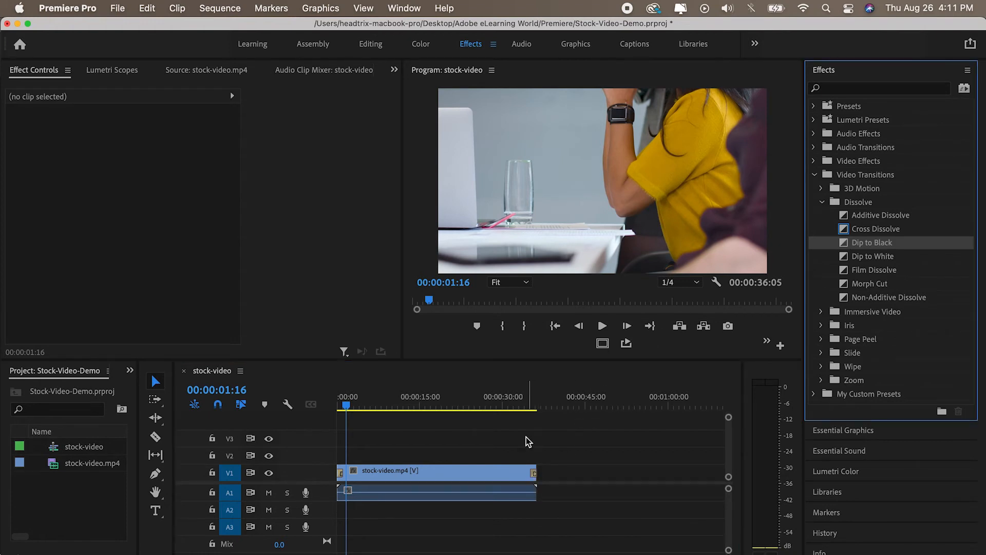
click(525, 402)
key(space)
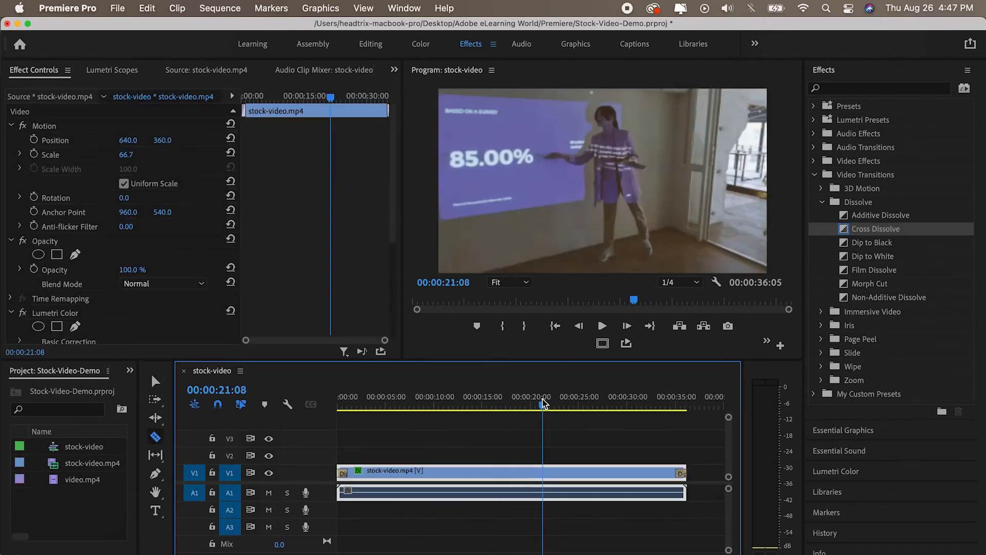
Position the playhead on the first frame of the presentation scene, at 00:00:20:17, stepping frame by frame around the shot change
drag(602, 401, 532, 408)
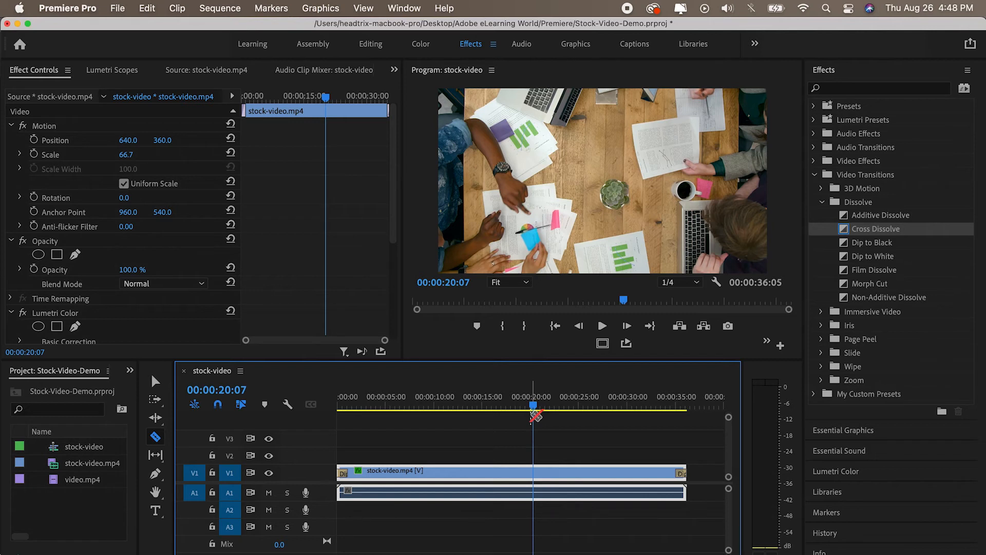
drag(534, 408, 537, 409)
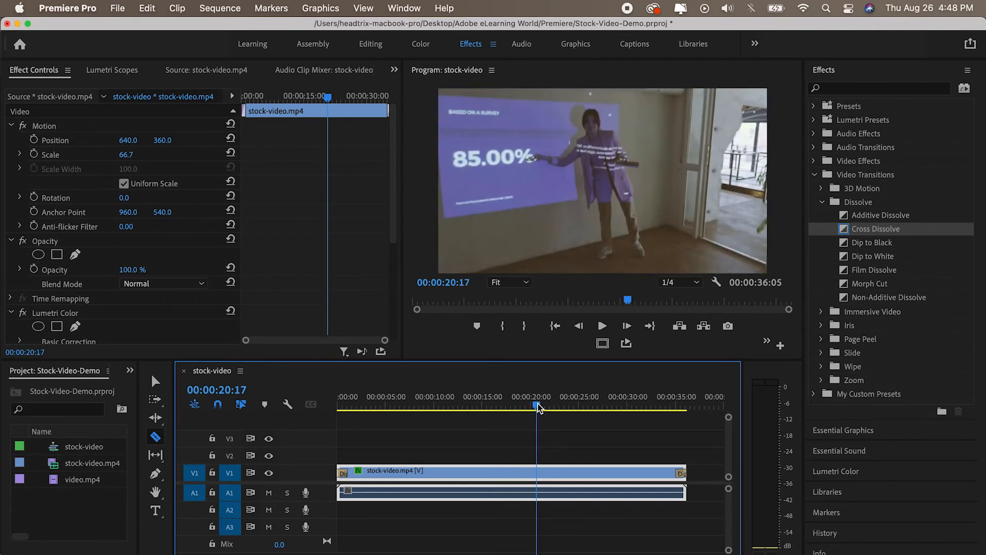
click(628, 327)
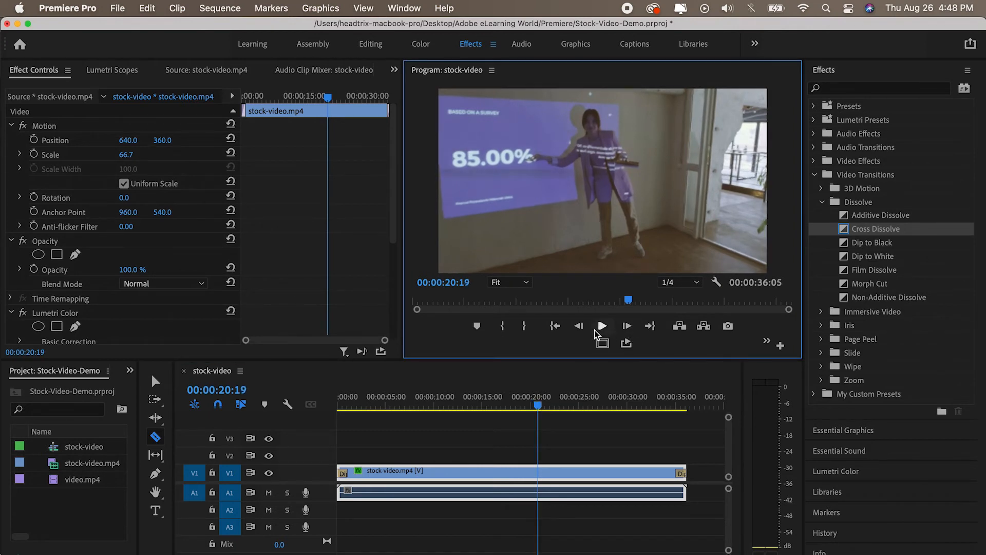
click(579, 326)
click(580, 327)
click(580, 326)
click(579, 327)
click(628, 327)
click(628, 326)
click(627, 327)
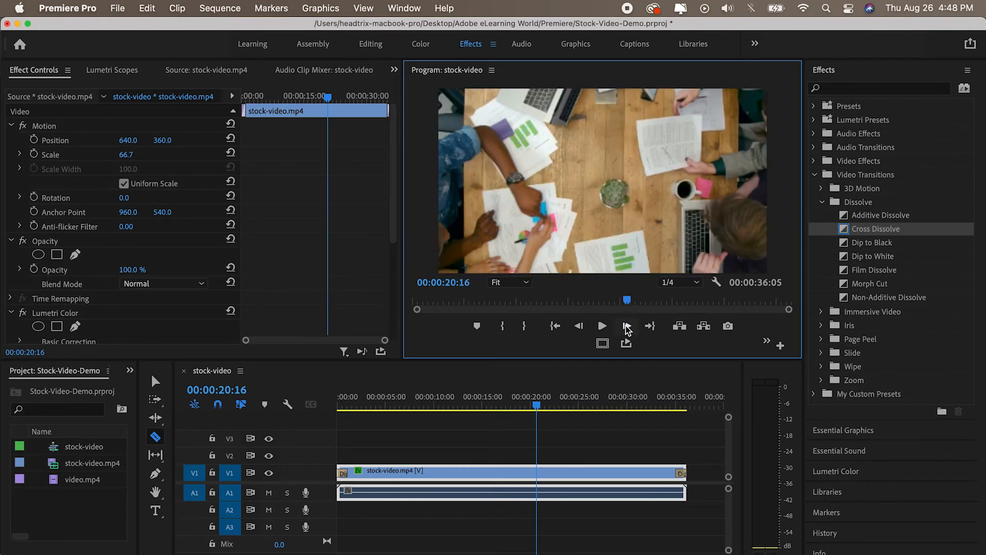
click(627, 327)
click(627, 327)
click(627, 327)
key(Left)
key(Left)
key(Left)
key(Right)
click(627, 327)
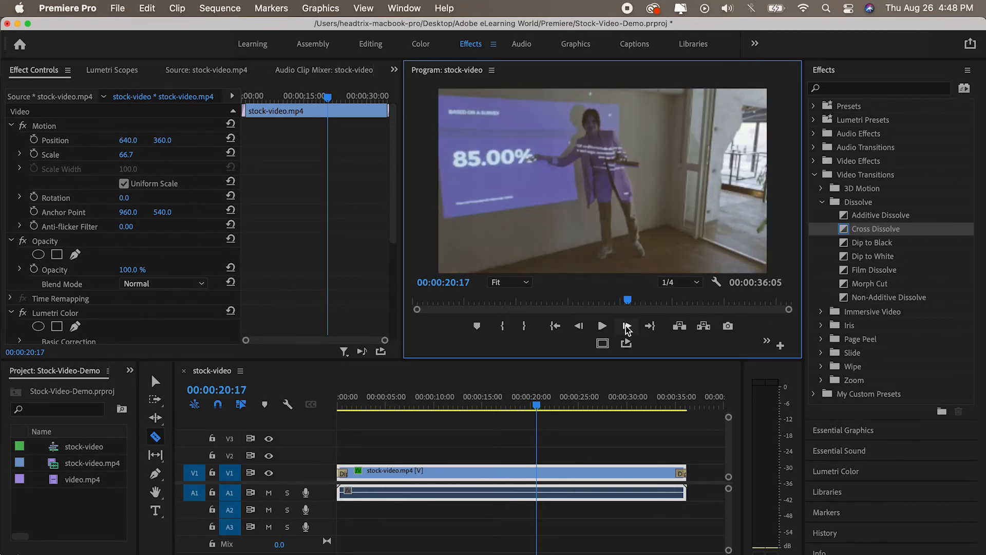
key(Left)
click(628, 326)
Split the stock-video.mp4 clip at the playhead with the Razor tool and return to the Selection tool
click(156, 438)
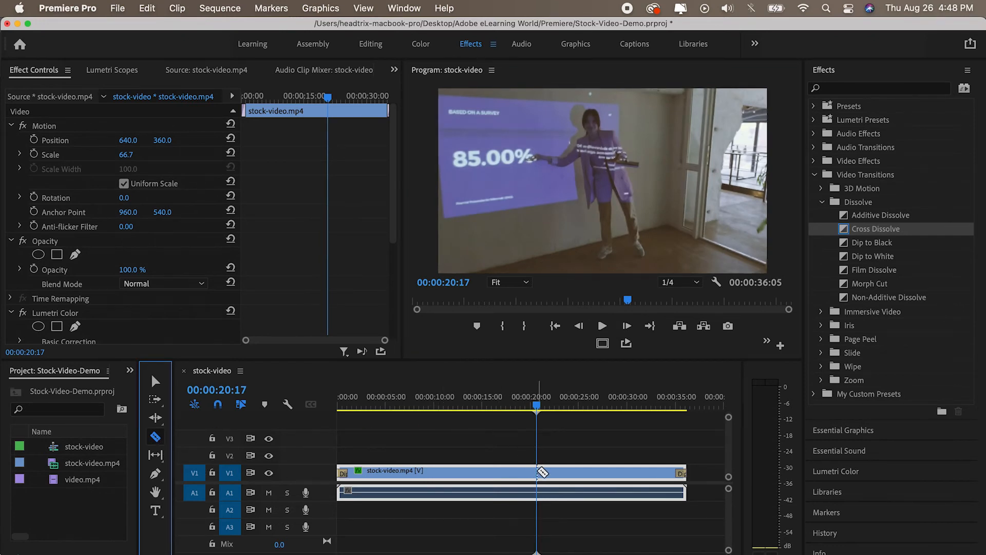
click(538, 472)
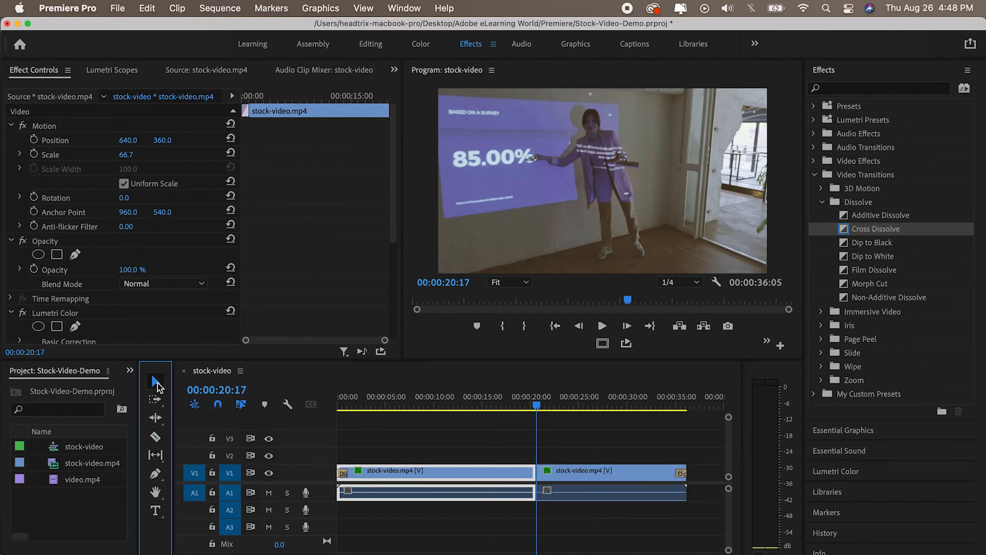
key(v)
Select the second clip segment, move the playhead to 00:00:28:15, and show its Basic Correction settings in the Color workspace
click(612, 477)
drag(559, 396, 613, 398)
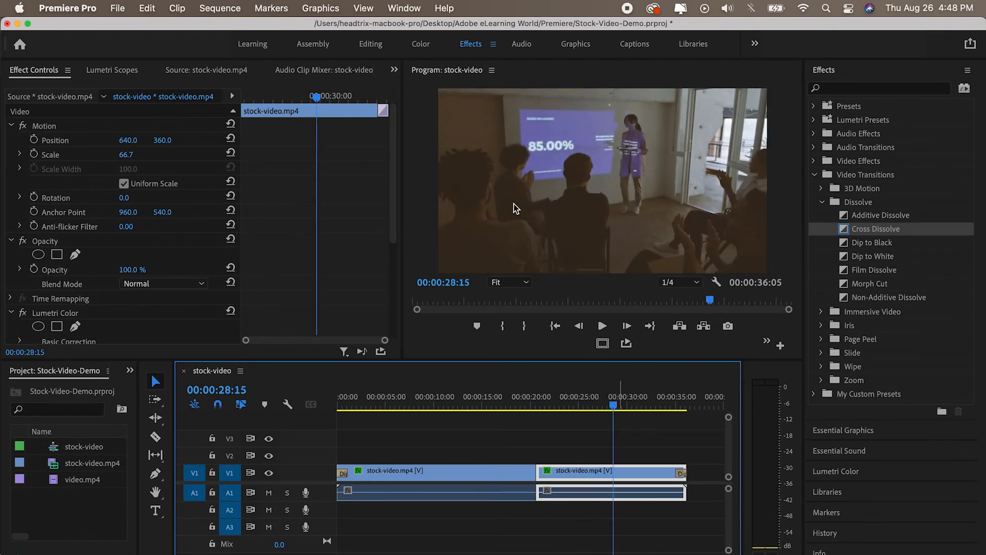
click(421, 45)
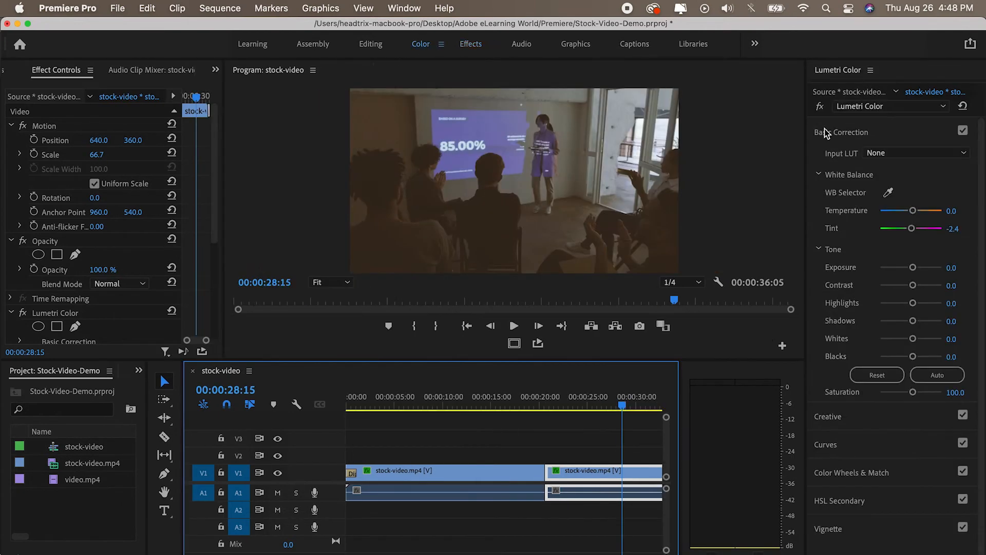
click(849, 133)
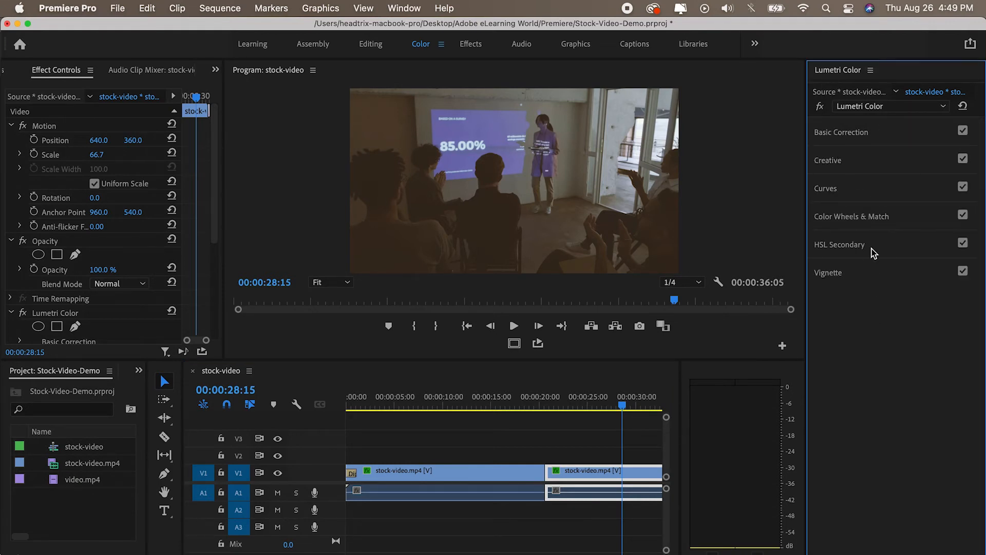
click(842, 135)
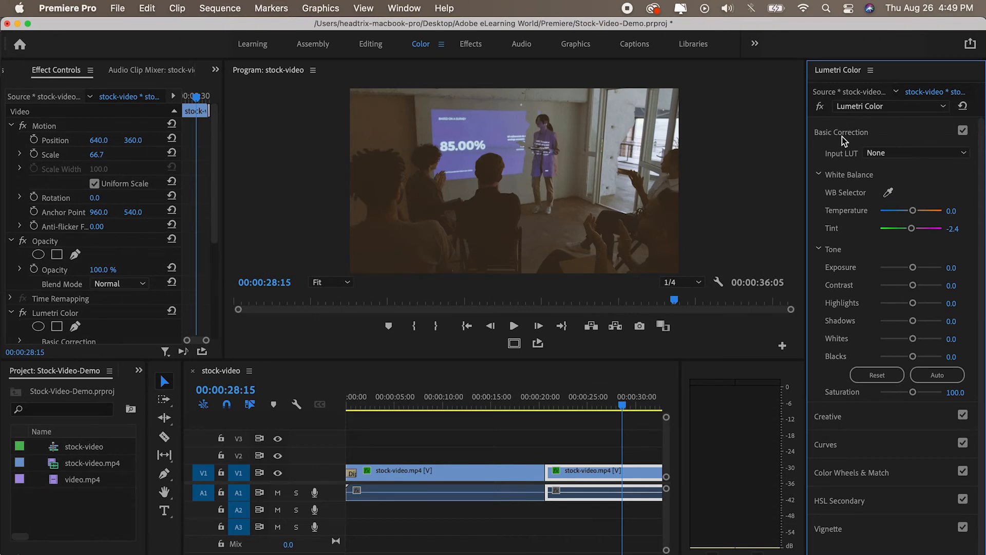
Try shifting the second segment's white balance temperature and tint, and reset both to 0.0
mouse_move(913, 211)
mouse_down()
mouse_move(928, 213)
mouse_move(895, 215)
mouse_move(909, 216)
mouse_up()
double_click(911, 212)
mouse_move(912, 229)
mouse_down()
mouse_move(928, 232)
mouse_move(892, 234)
mouse_move(908, 234)
mouse_up()
double_click(909, 233)
Set exposure 1.8, contrast 51.6, highlights -29.7, shadows -47.3, whites 20.9 and blacks -47.3, and toggle Basic Correction to compare
drag(913, 274, 923, 272)
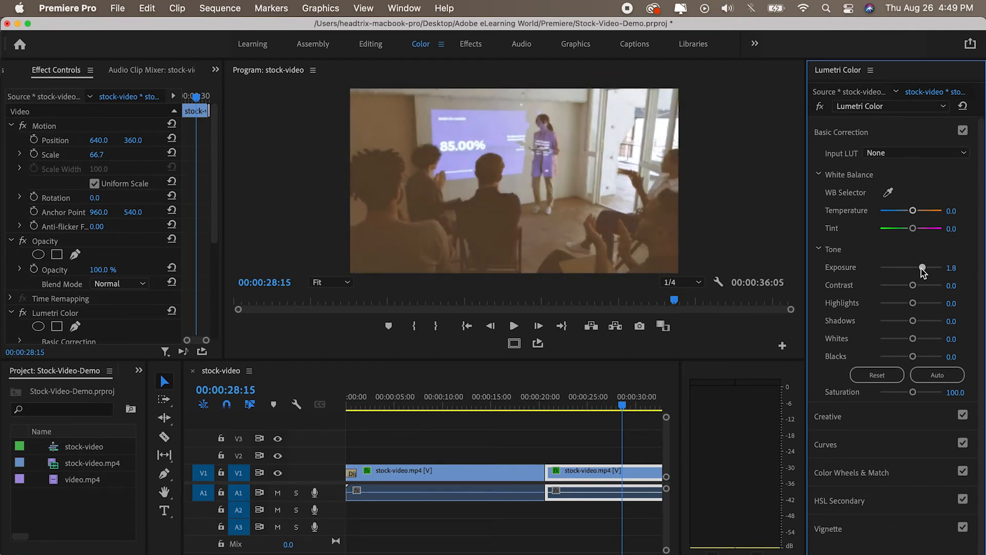
drag(913, 286, 895, 361)
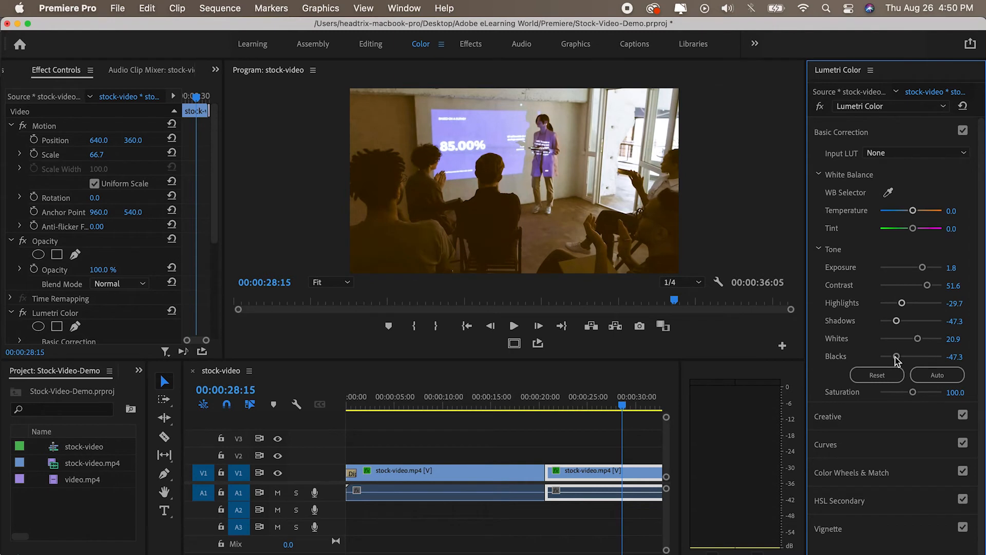
click(962, 131)
click(963, 131)
click(962, 132)
click(962, 131)
Move the playhead to the first clip segment, switch to the Graphics workspace, and browse the Essential Graphics templates
drag(391, 410, 411, 405)
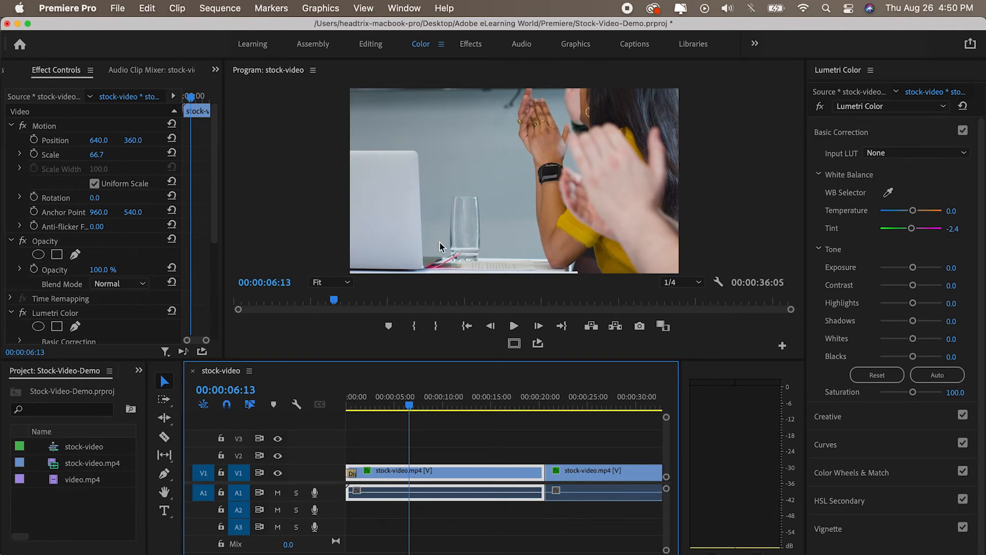
click(578, 47)
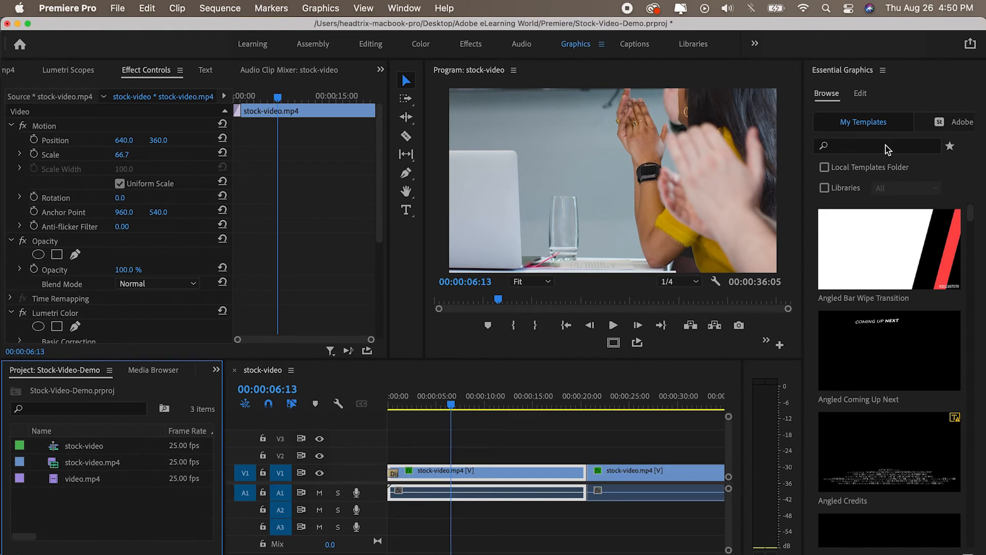
mouse_move(894, 373)
scroll(894, 374, down, 10)
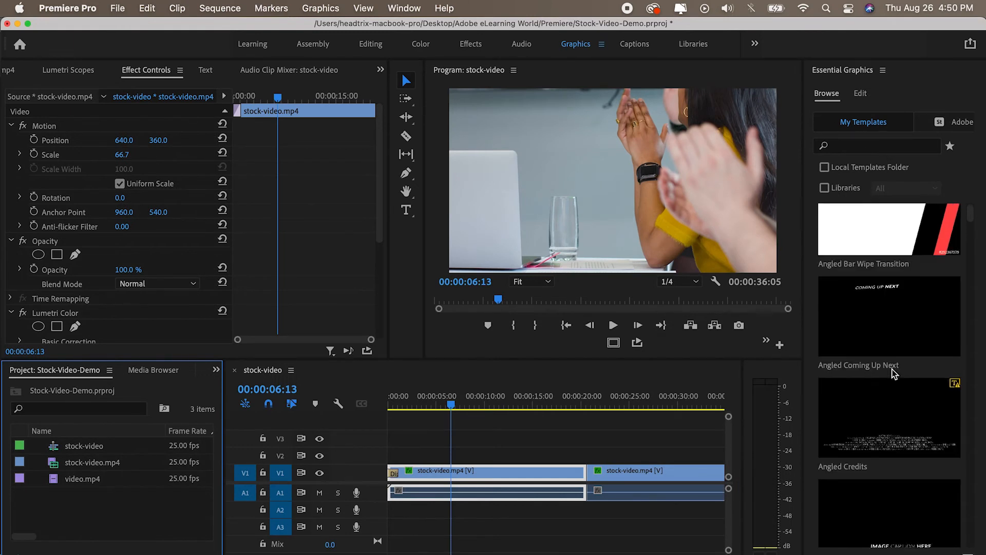
scroll(893, 374, down, 2)
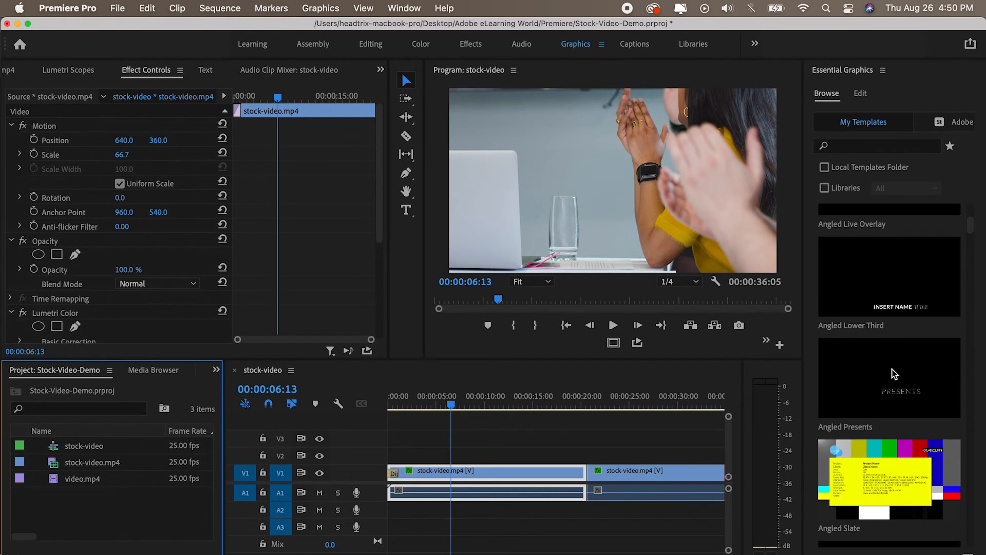
scroll(894, 374, up, 10)
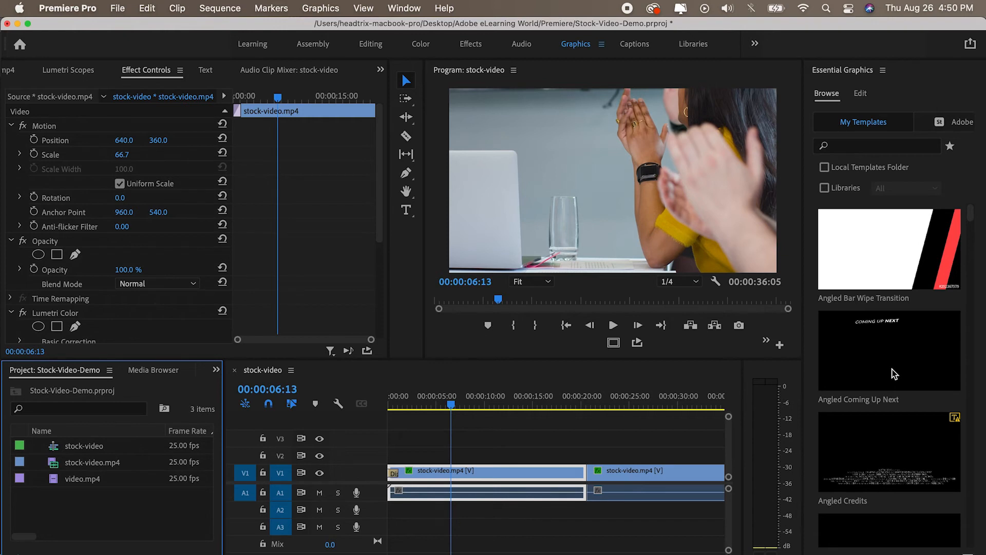
scroll(893, 373, down, 12)
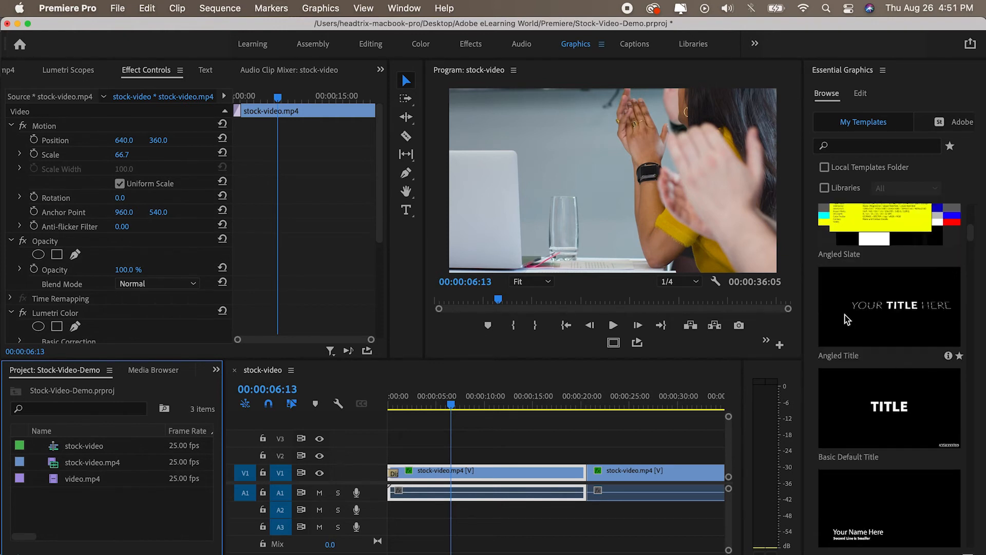
scroll(890, 413, down, 8)
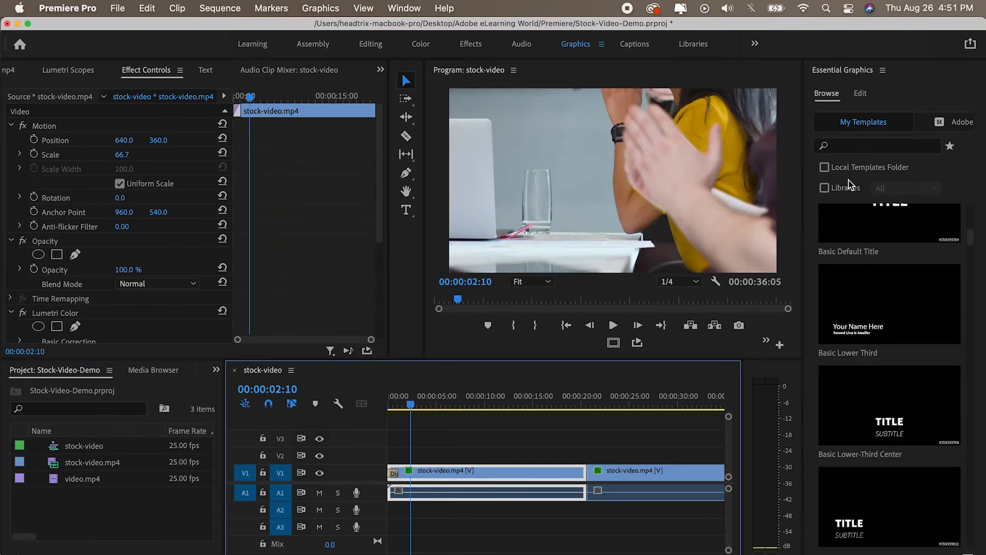
Search the graphics templates for "titles" and place the Bold Title template on track V2 near the beginning of the first clip segment
click(849, 149)
text(titles)
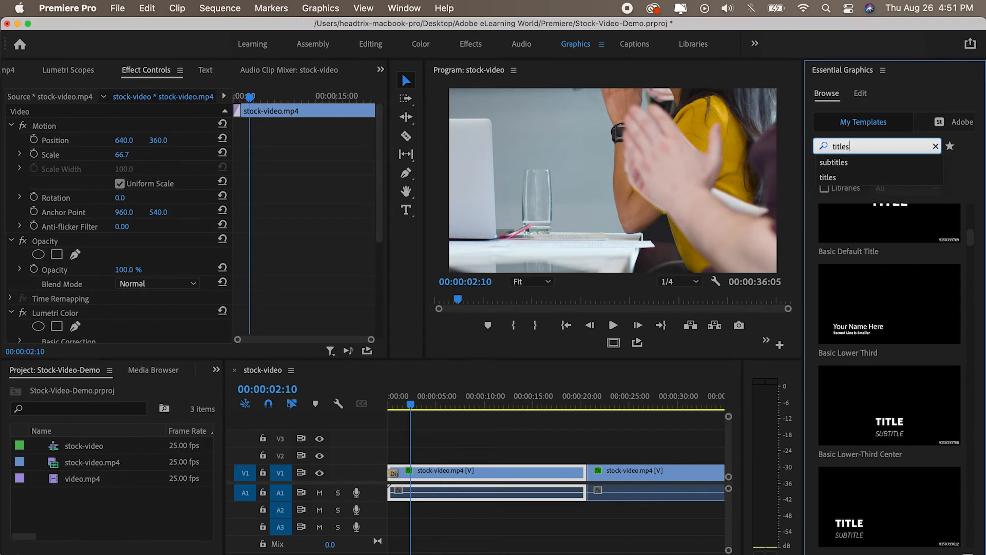
key(Return)
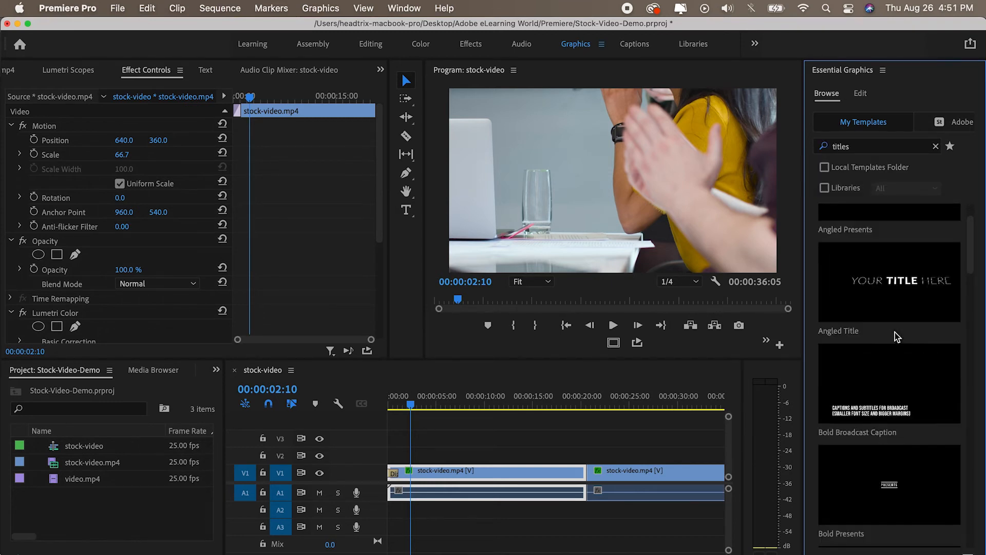
scroll(897, 336, down, 5)
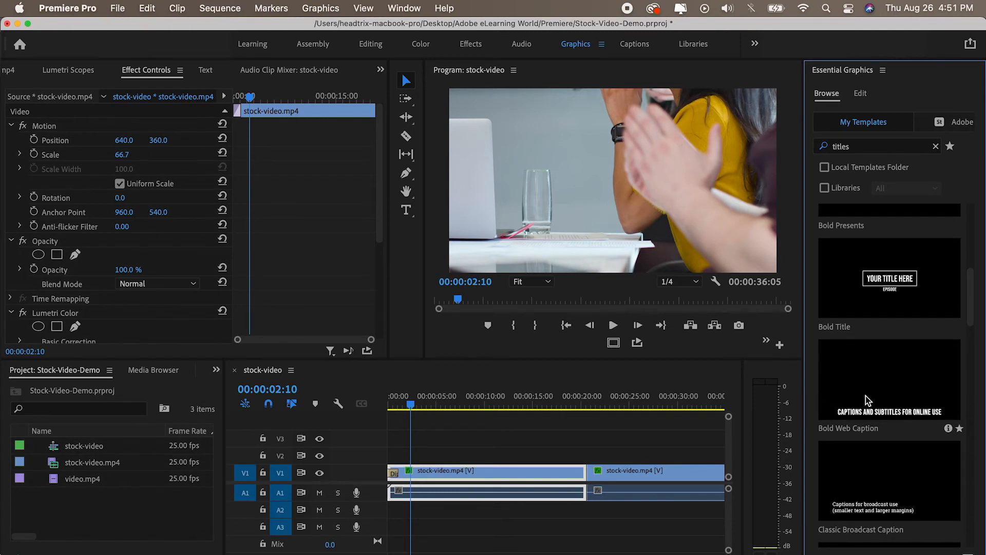
click(852, 288)
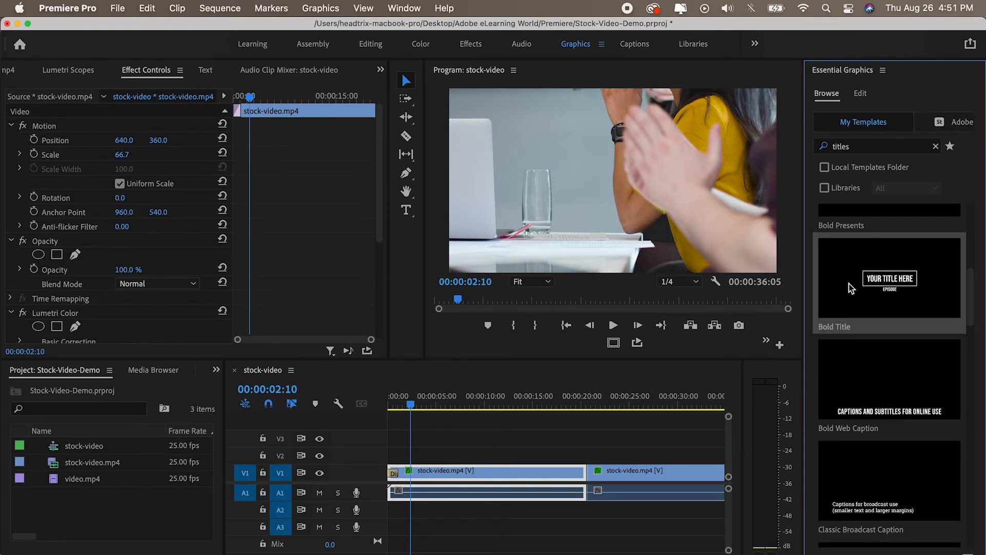
drag(894, 293, 401, 455)
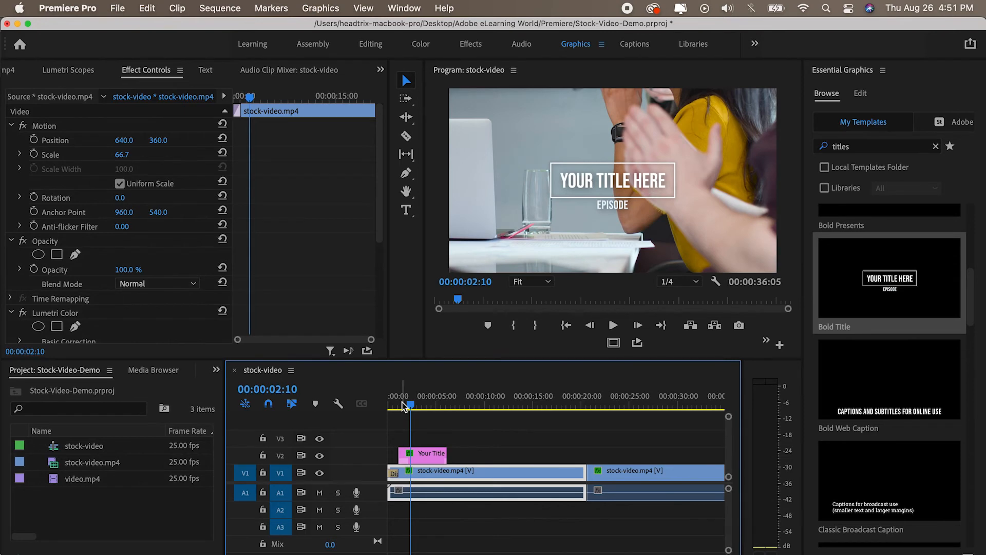
Play the sequence from the start to preview the Bold Title animation over the video
drag(403, 406, 388, 405)
key(space)
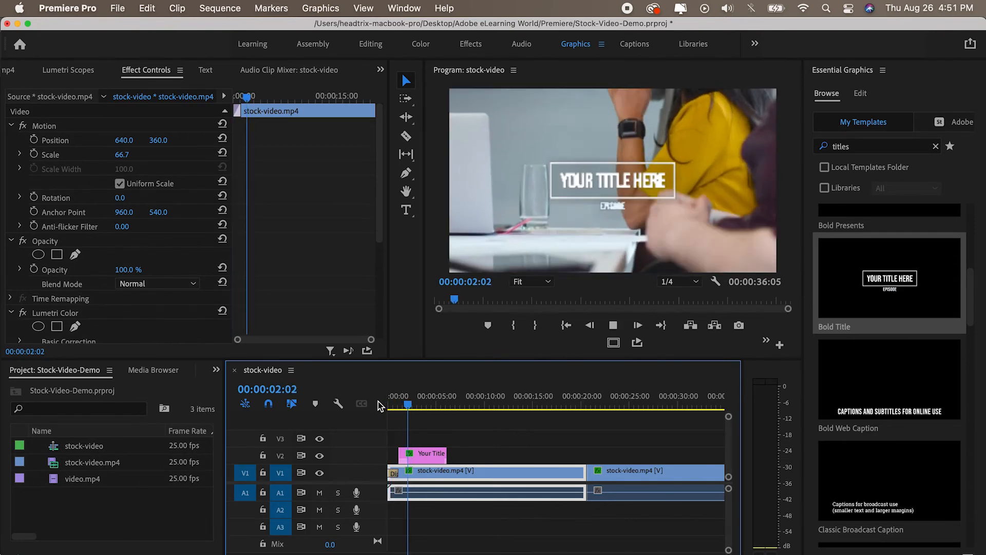
key(space)
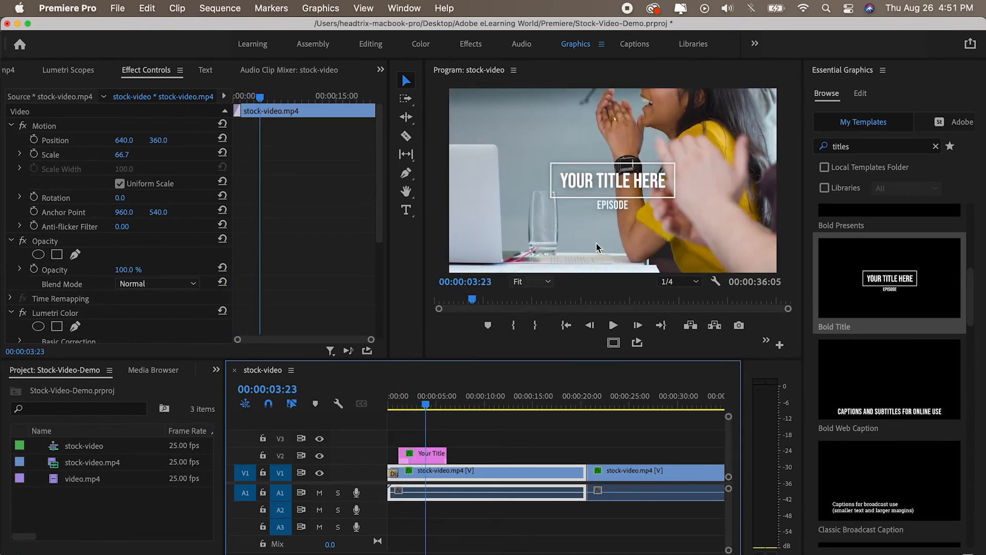
Try the Bodoni 72 Oldstyle font on the "Your Title Here" text and undo the font change
double_click(623, 186)
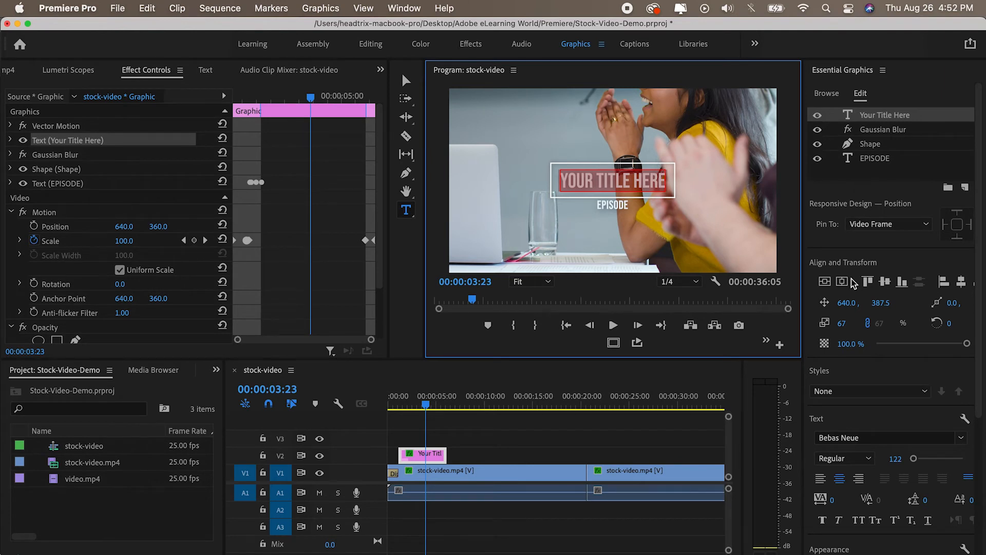
click(960, 437)
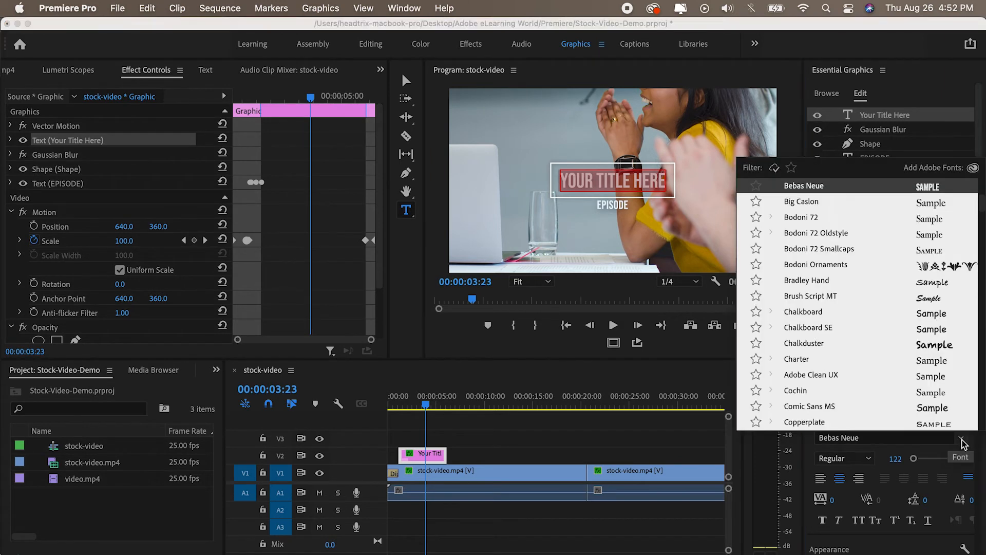
click(816, 234)
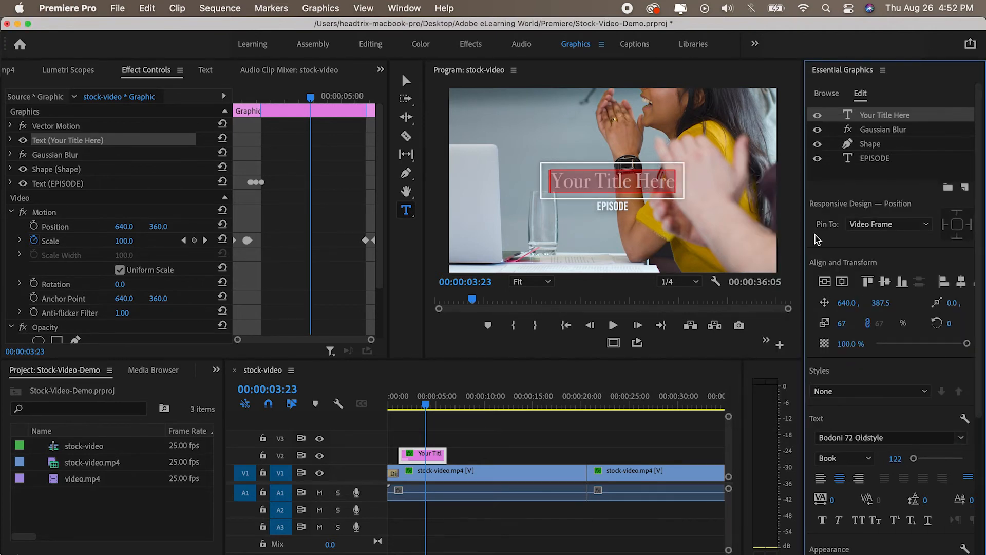
click(607, 179)
key(super+z)
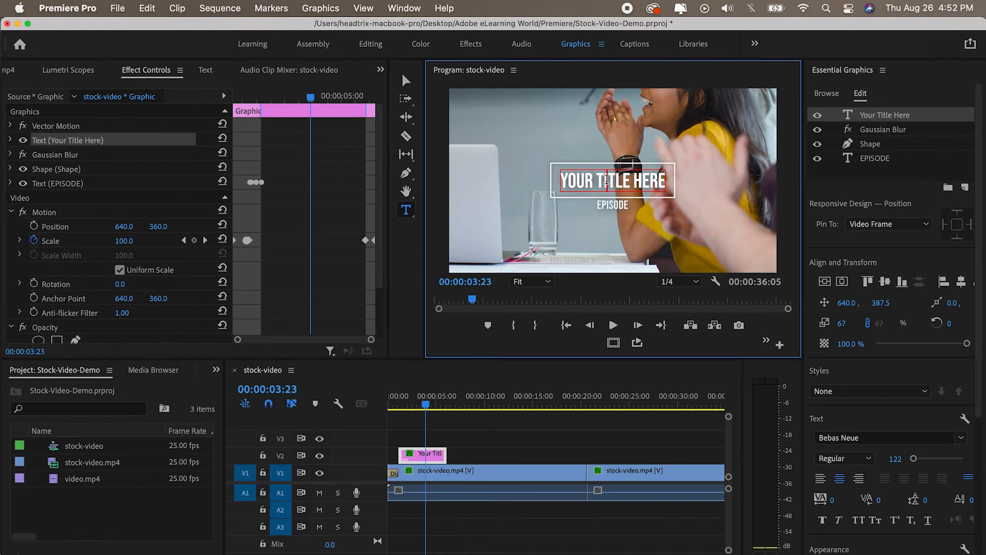
Replace the title text with "COMPLIANCE TRAINING" and the "EPISODE" subtitle with "MODULE 1", and return to the Selection tool
double_click(607, 179)
key(super+a)
text(COMPLIAN)
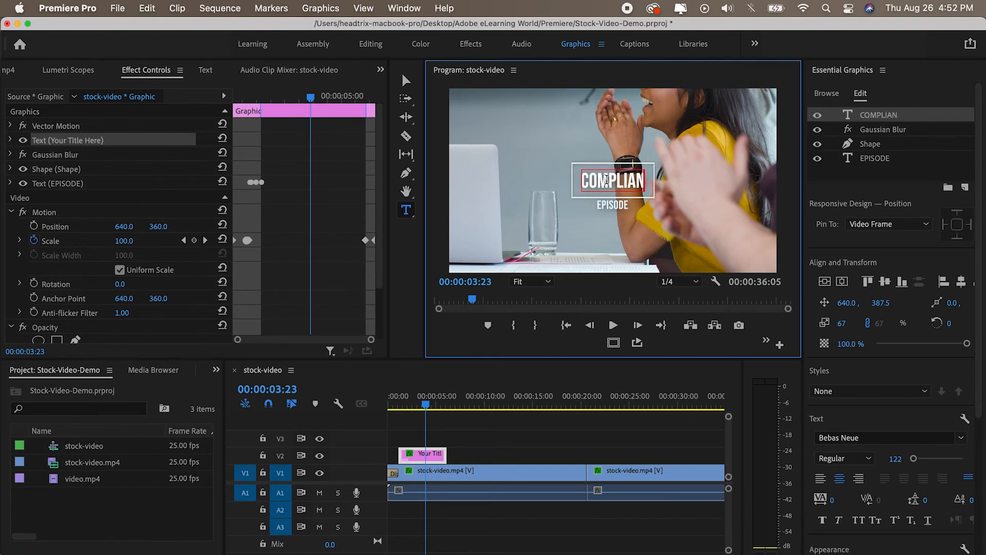
text(CE TRAINING)
double_click(612, 204)
text(MODULE 1)
click(406, 81)
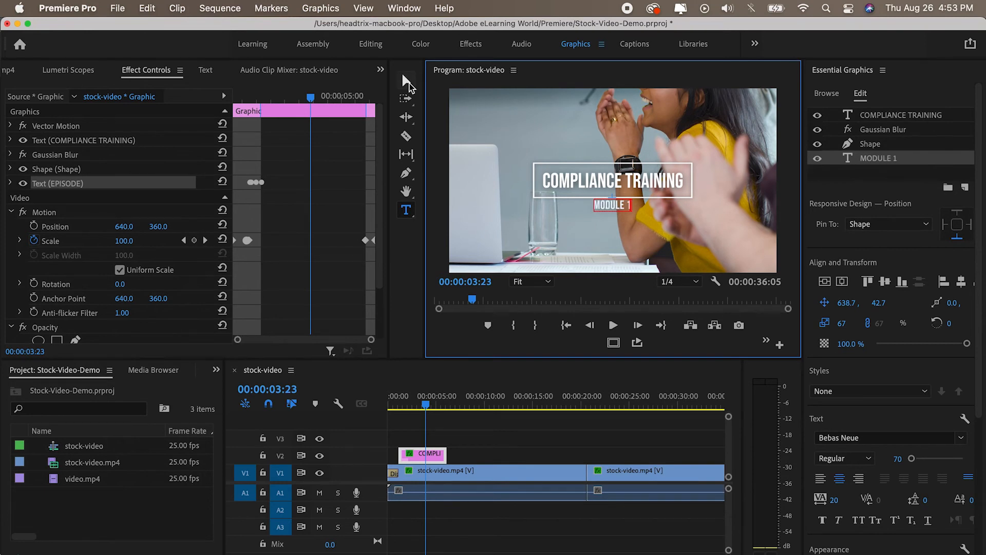
Change the "COMPLIANCE TRAINING" text to a wide all-capitals font and play the title from the start of the sequence
click(637, 188)
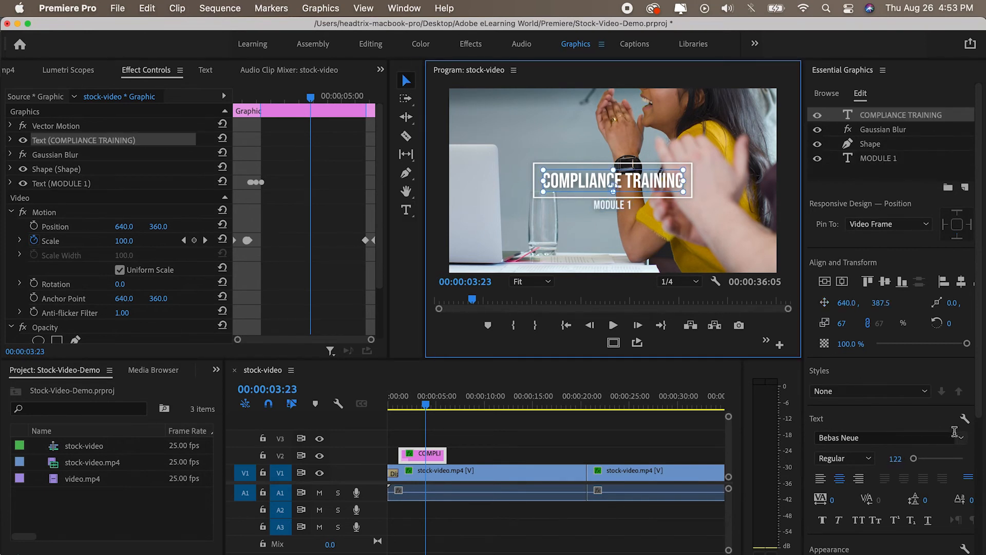
click(961, 438)
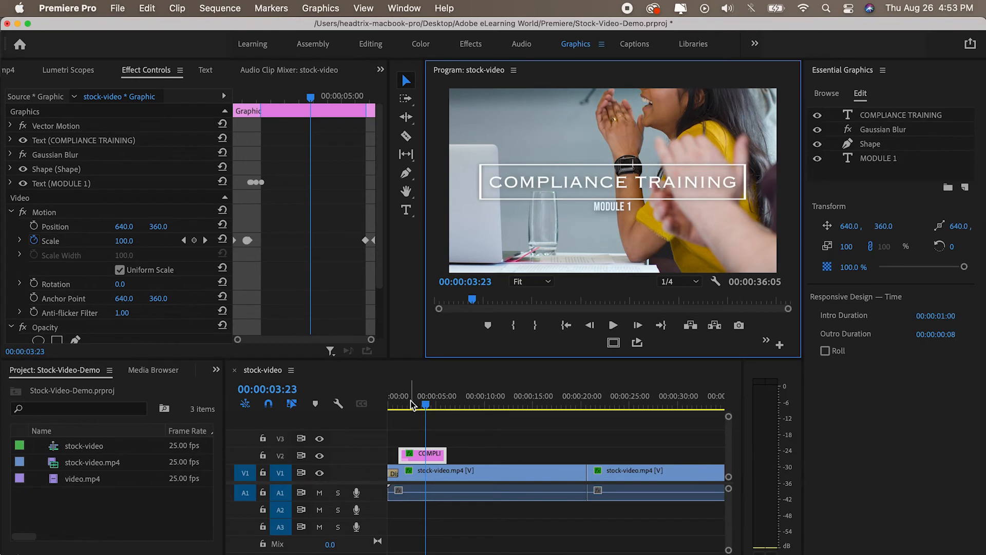
drag(408, 401, 388, 400)
key(space)
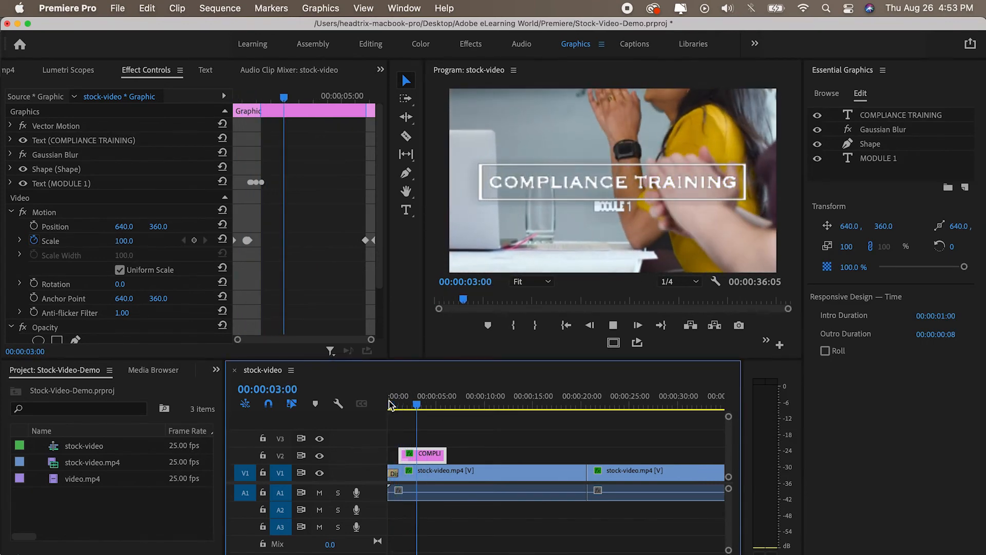
key(space)
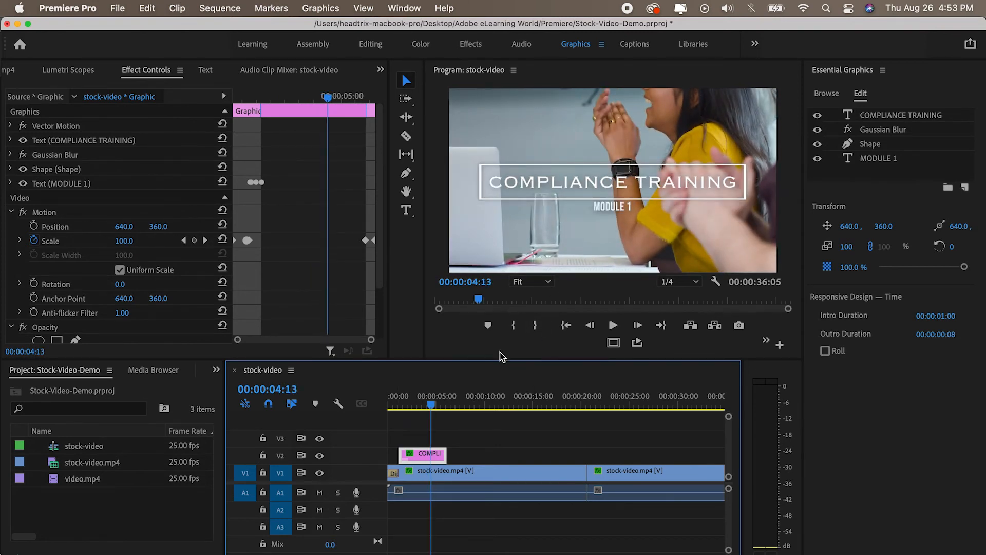
Check the playback resolution options, keep 1/4, and replay the opening title from near the start of the sequence
click(696, 283)
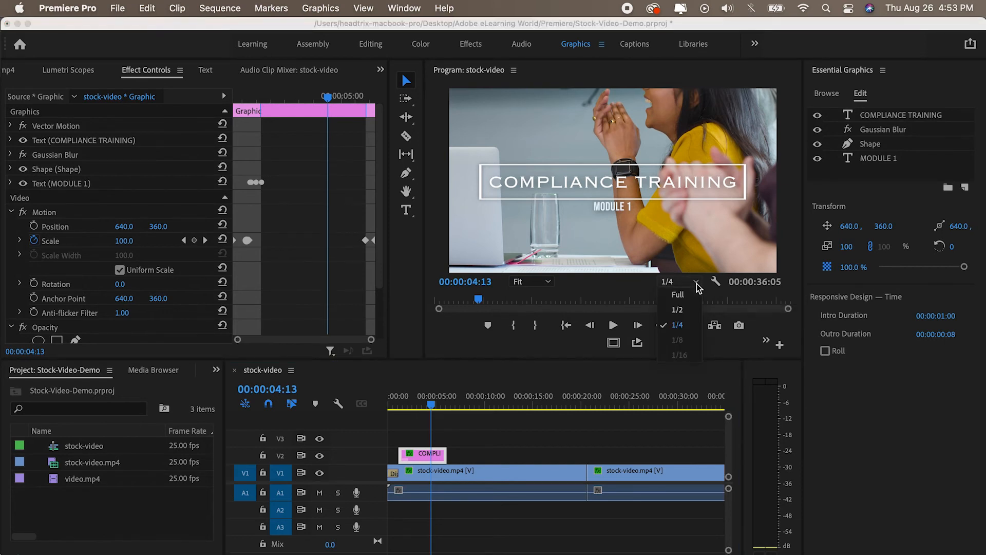
click(678, 325)
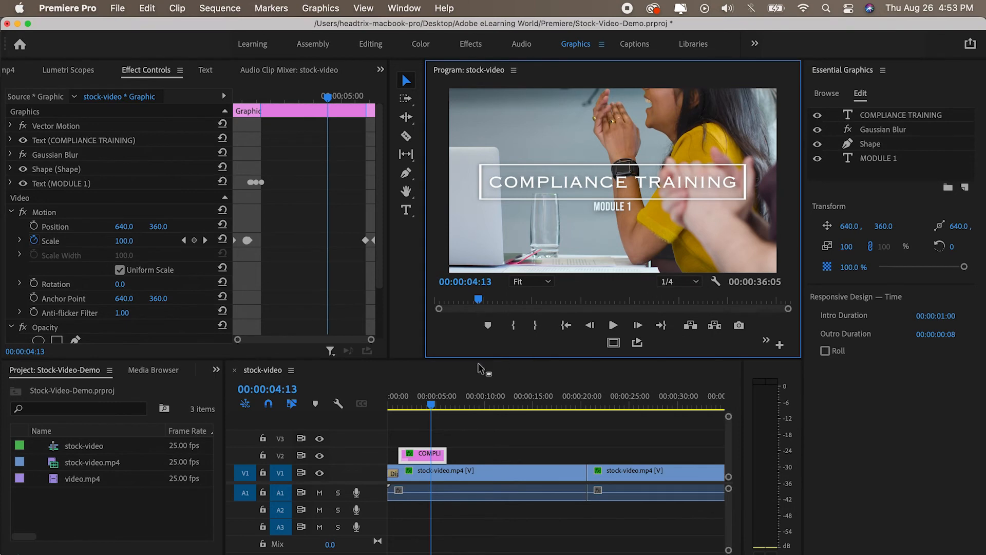
click(396, 399)
drag(398, 399, 416, 400)
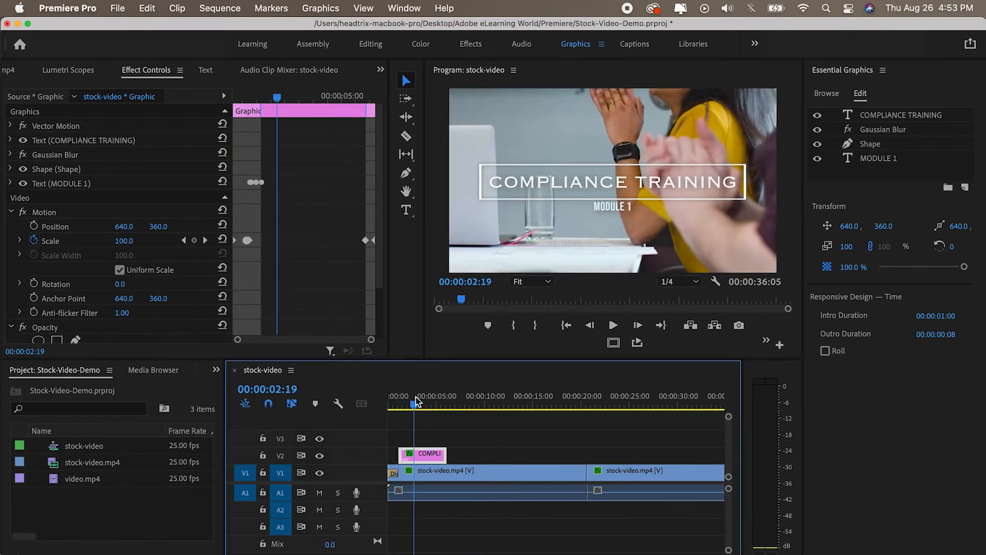
drag(416, 401, 393, 402)
key(space)
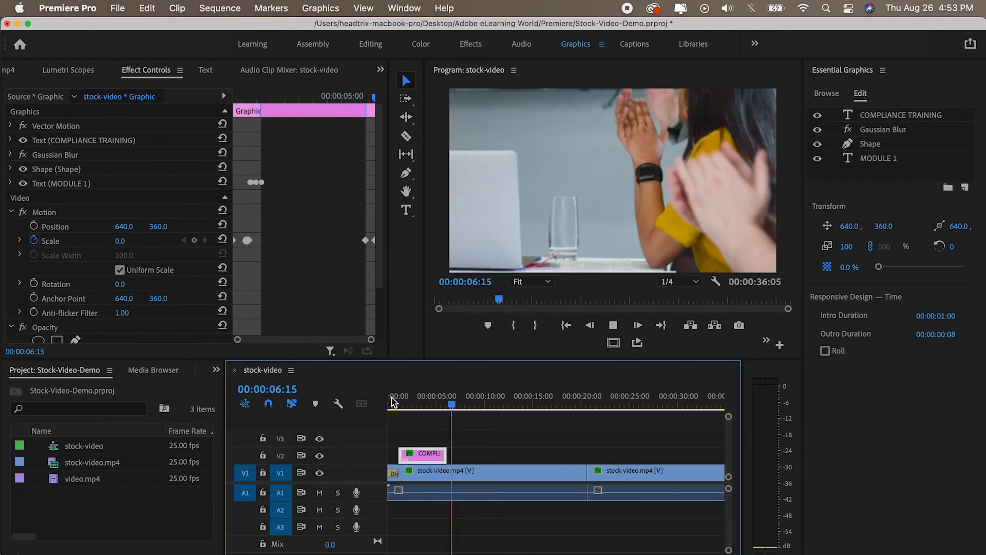
key(space)
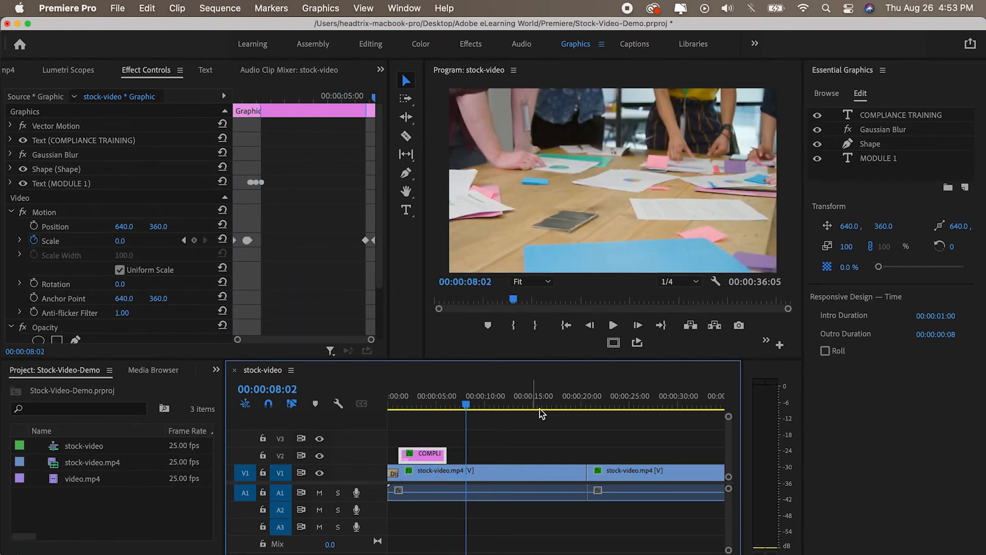
Park the playhead at about 10:20 in the sequence and search the installed graphics templates for "lower third" designs
click(491, 406)
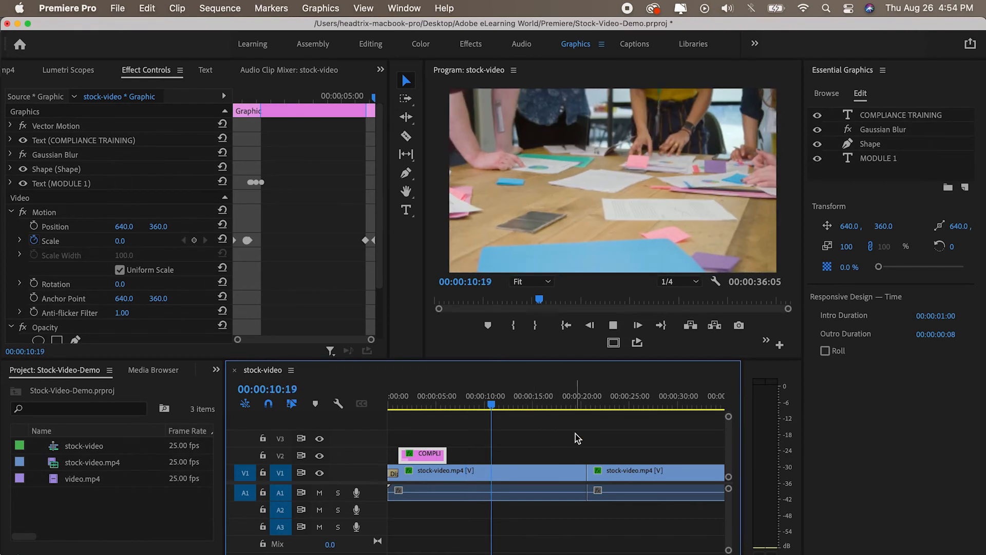
click(828, 99)
click(827, 95)
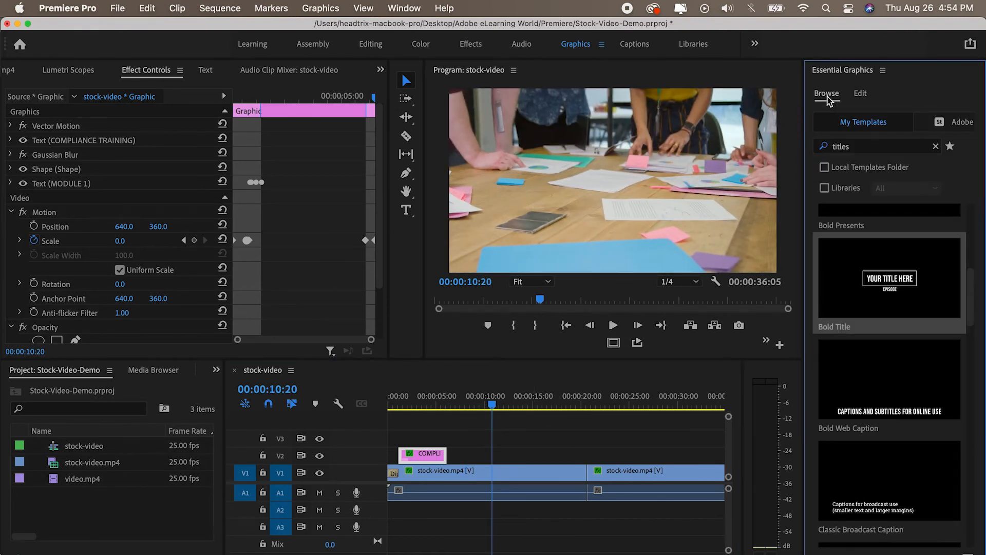
click(936, 147)
click(862, 149)
text(lo)
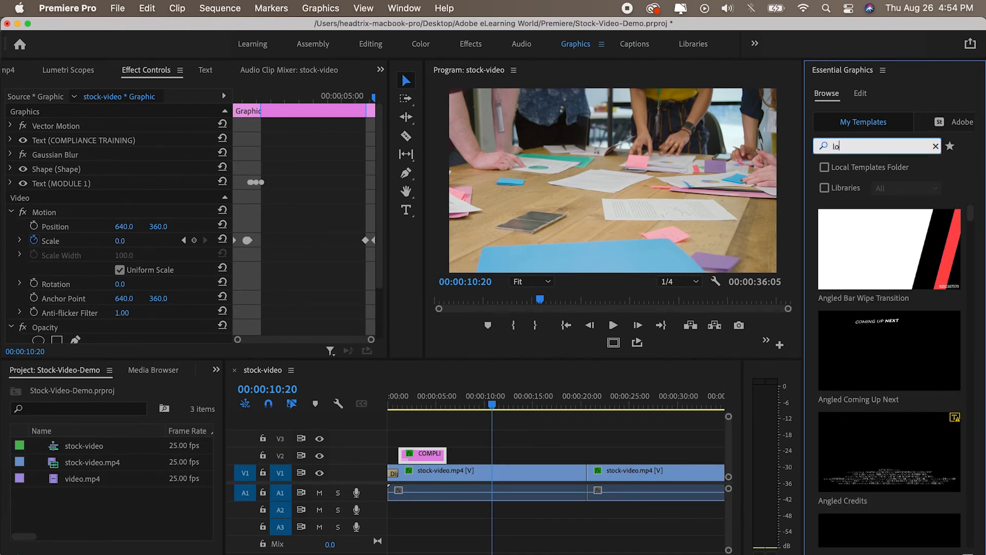
text(wer third)
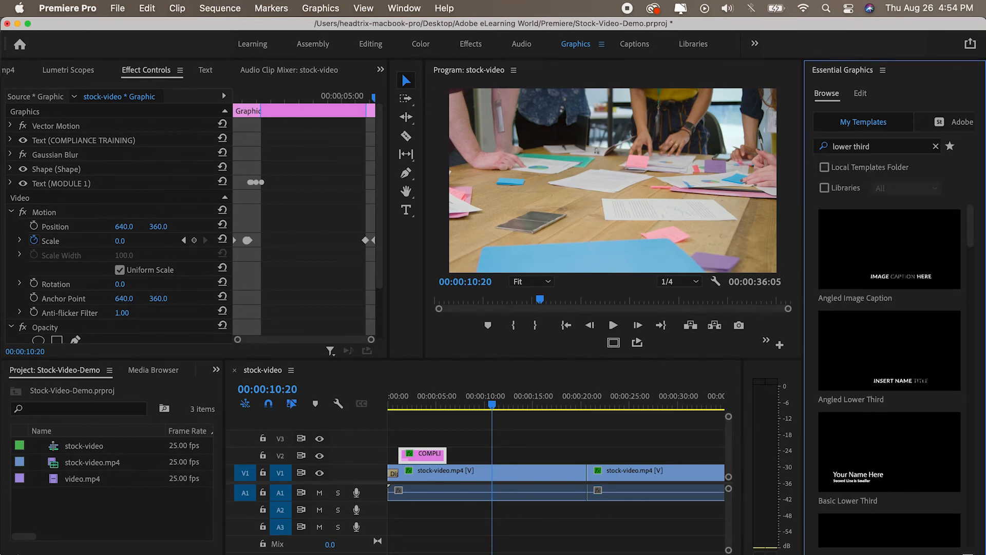
scroll(894, 291, down, 3)
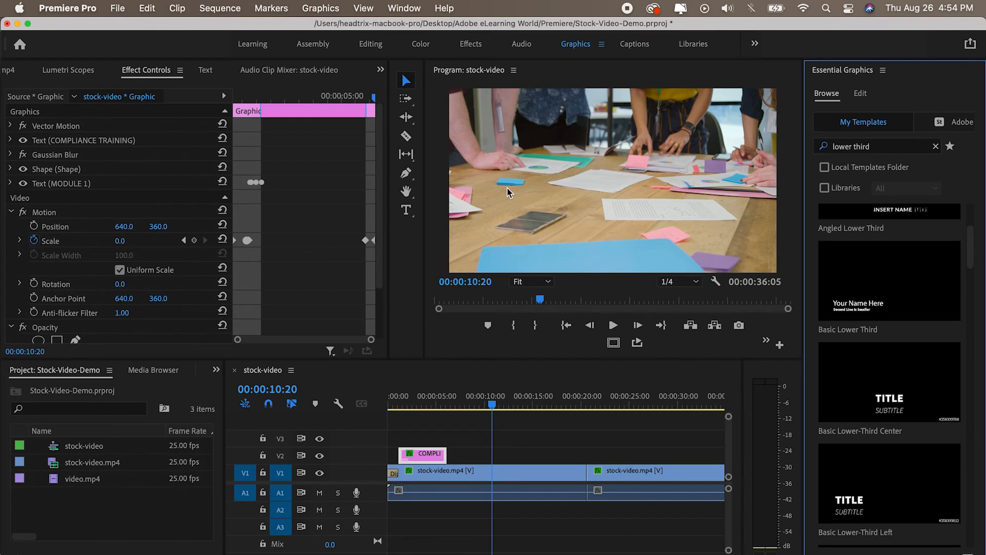
scroll(881, 312, down, 3)
scroll(882, 313, down, 10)
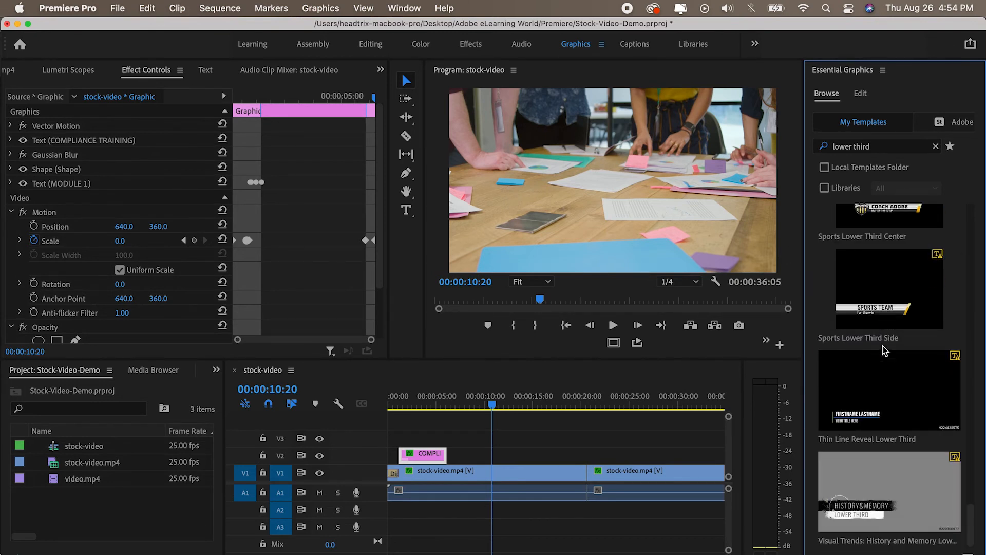
scroll(899, 432, up, 10)
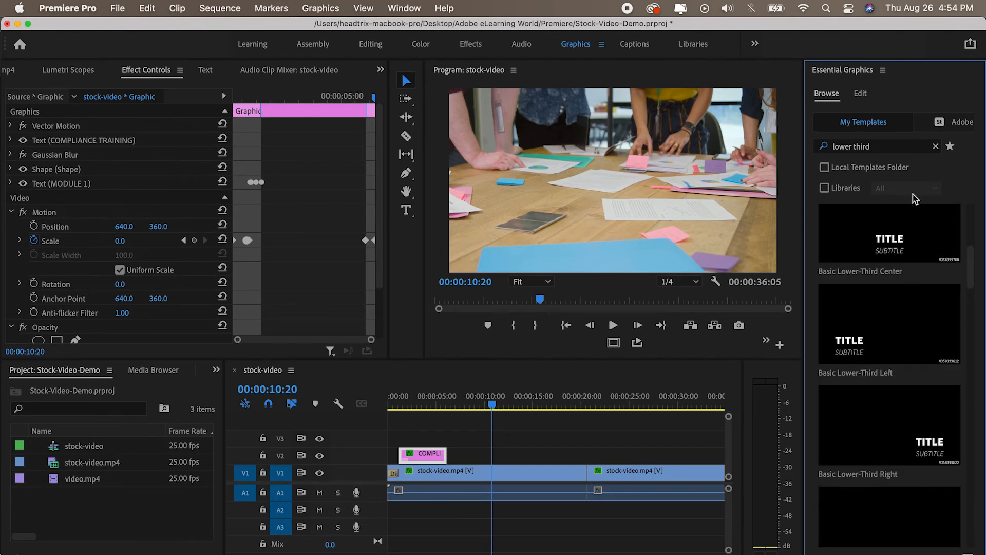
Search the free Adobe Stock graphics templates for "lower thirds" and view the results in an enlarged overview
click(958, 125)
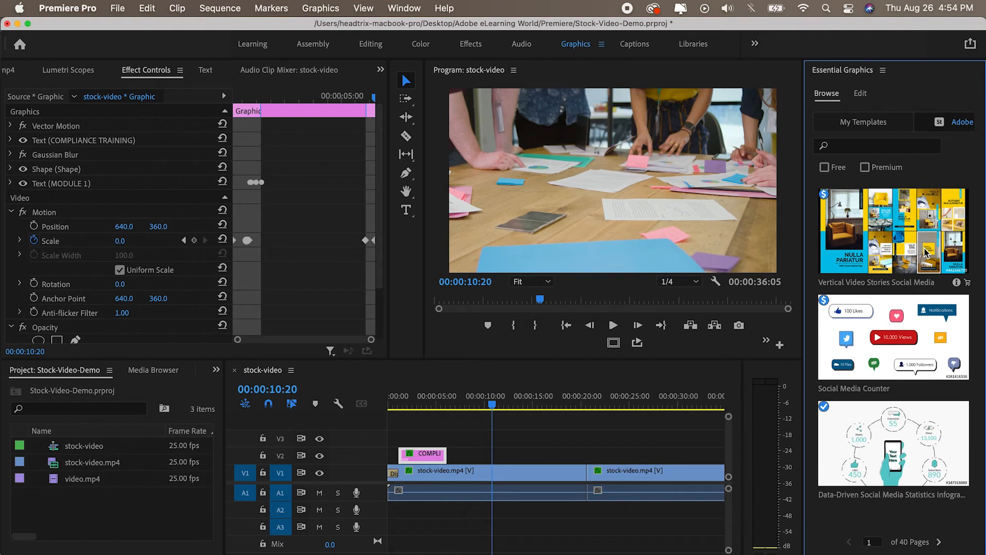
click(824, 168)
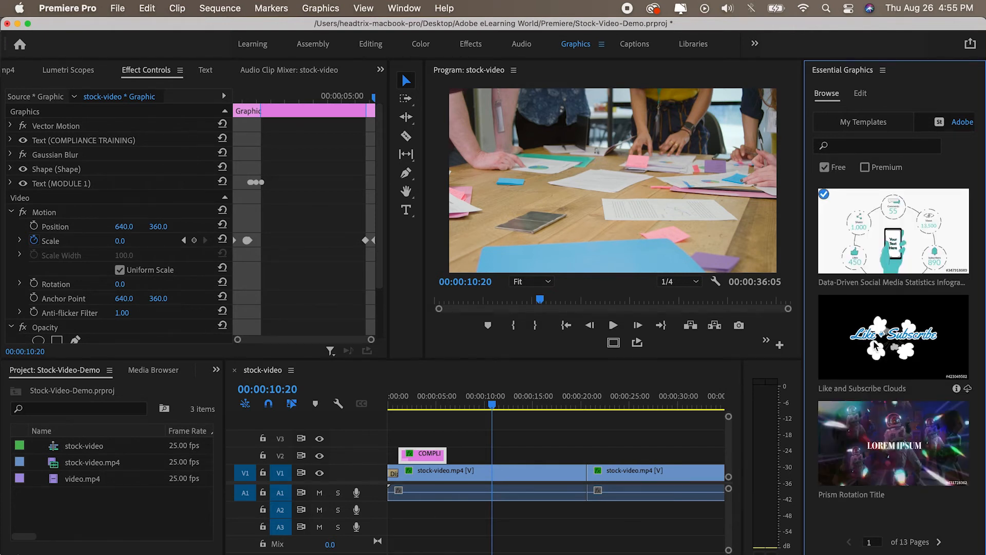
click(848, 148)
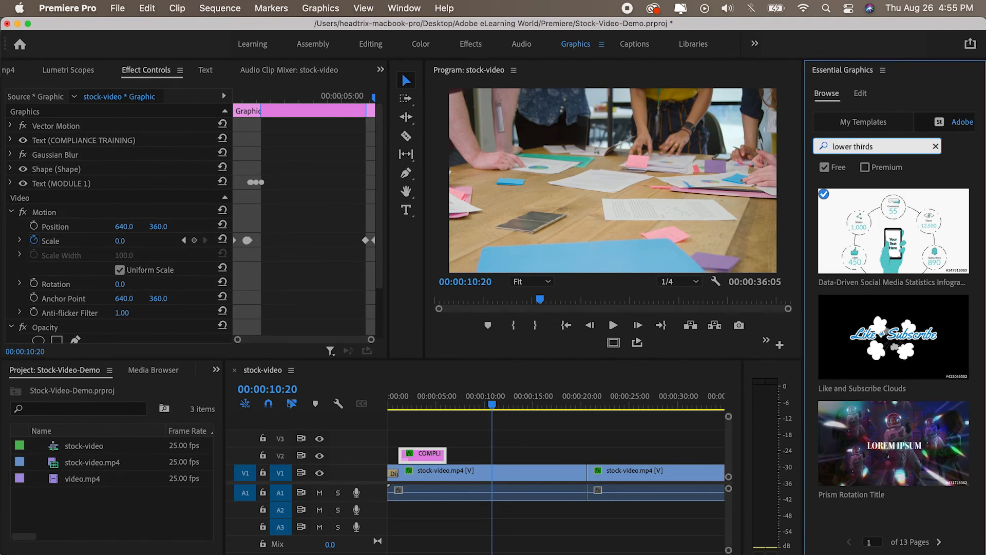
key(Return)
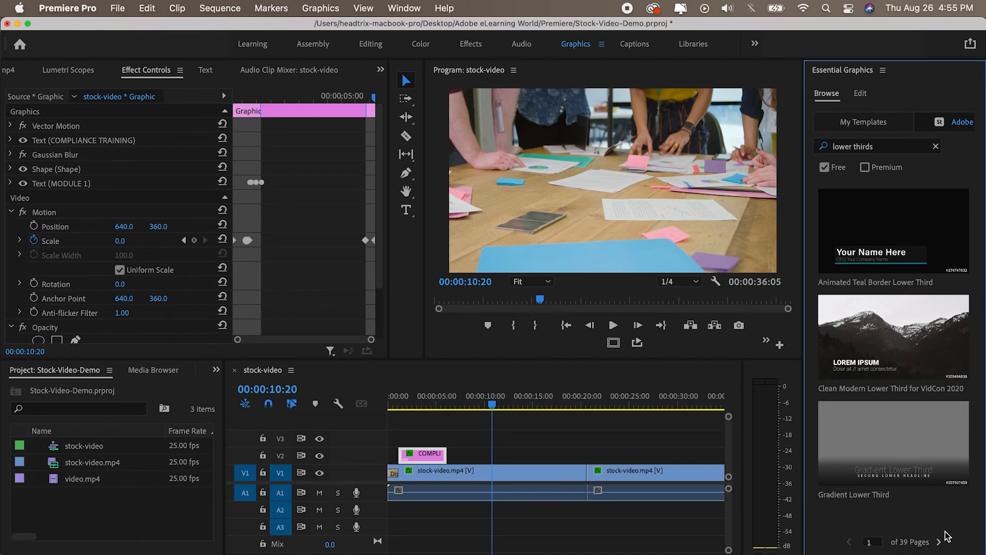
key(grave)
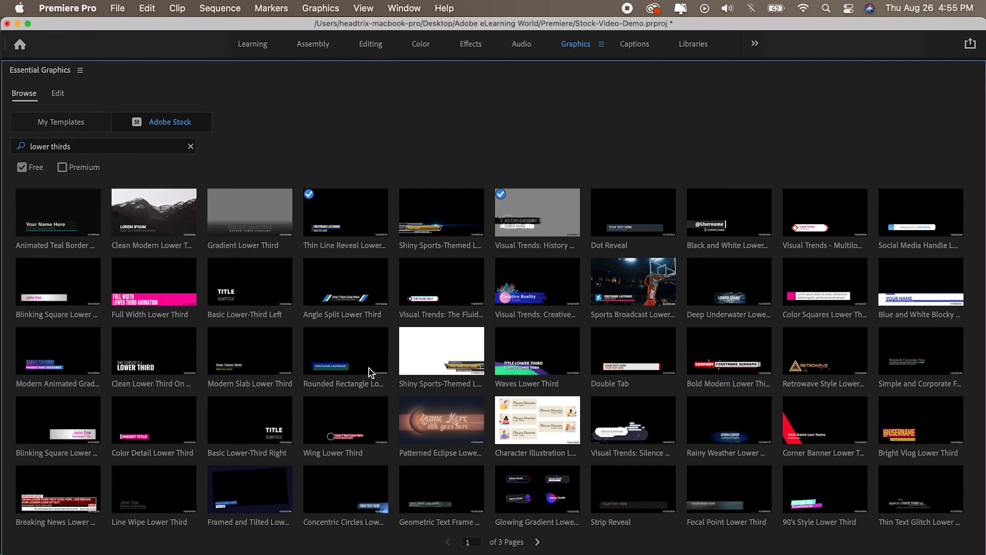
key(grave)
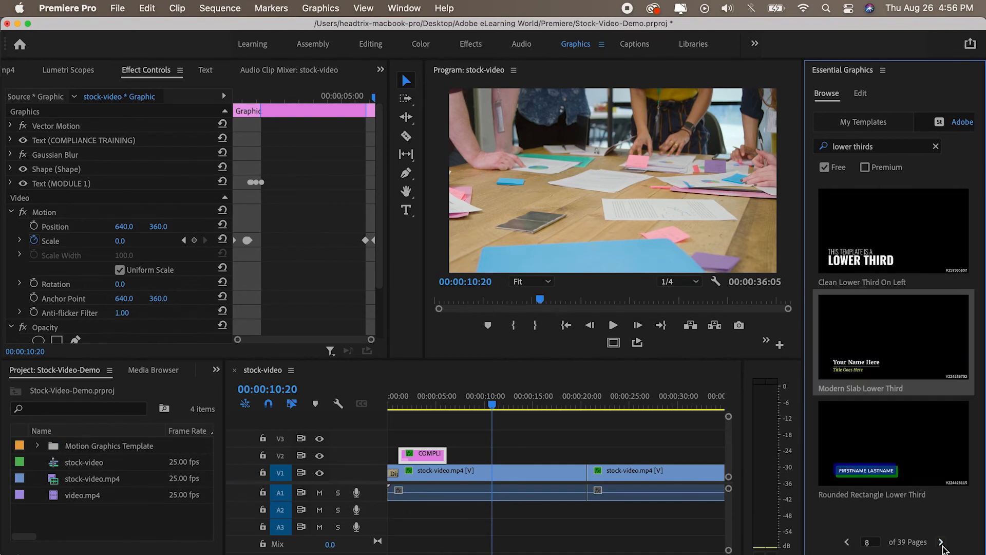
Find the free 90's Style Lower Third template and place it on track V2 at about 10:20
click(941, 543)
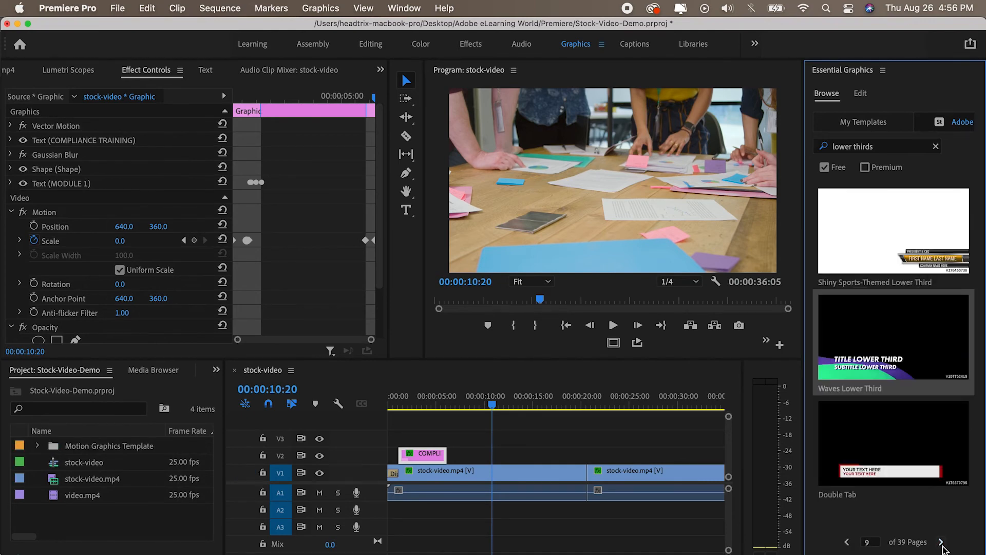
click(942, 543)
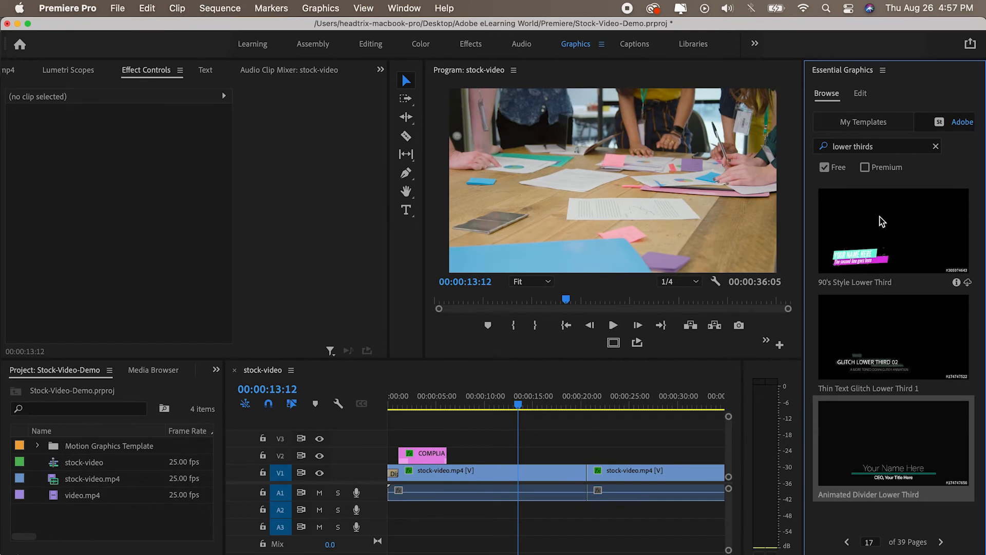
drag(486, 393, 502, 459)
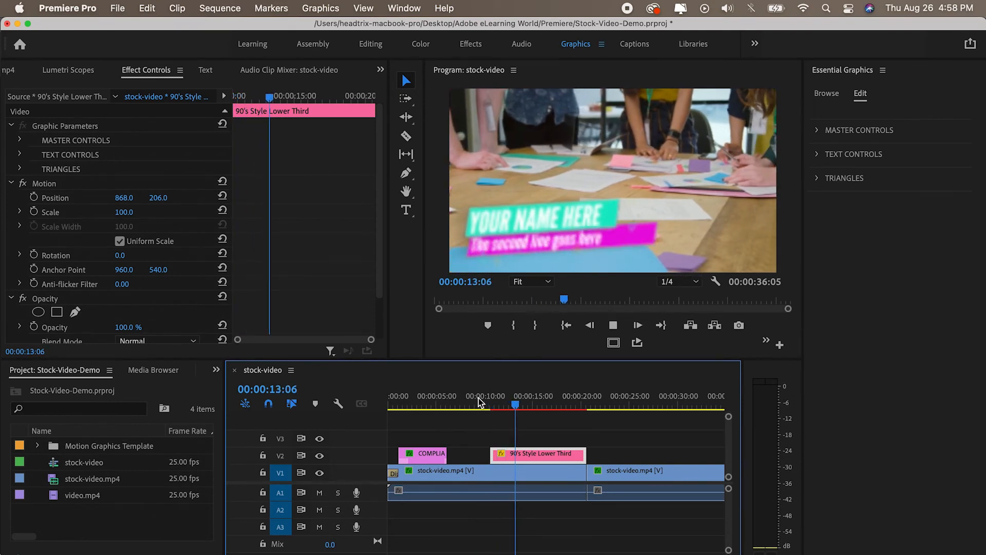
Preview the new lower third from before its start, park the playhead at 13:19 and examine its master controls
click(477, 402)
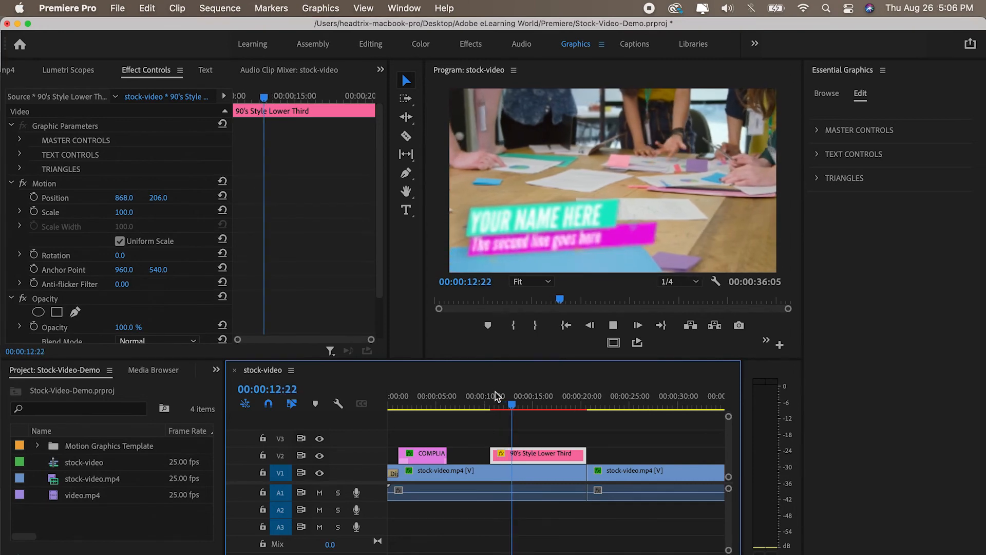
key(space)
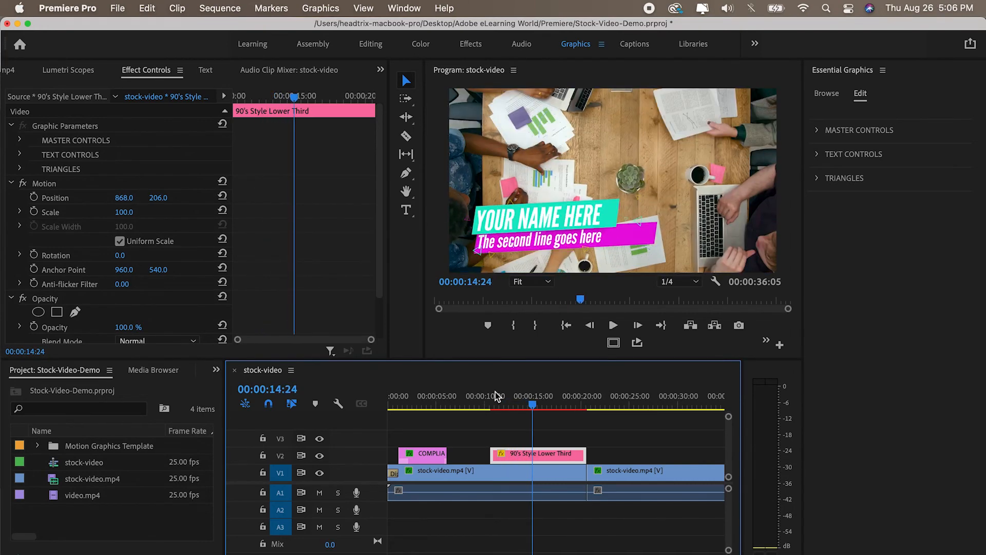
click(521, 400)
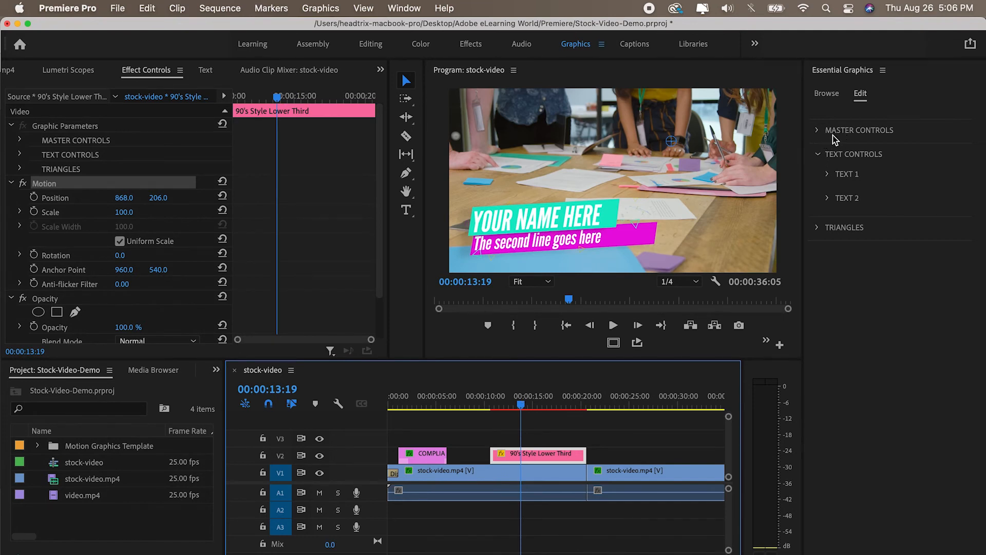
click(818, 131)
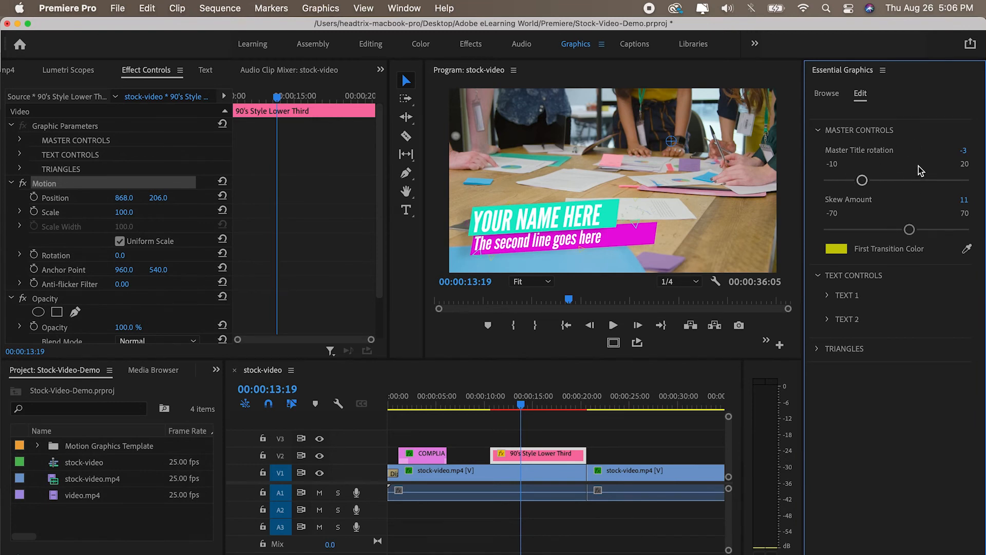
click(819, 132)
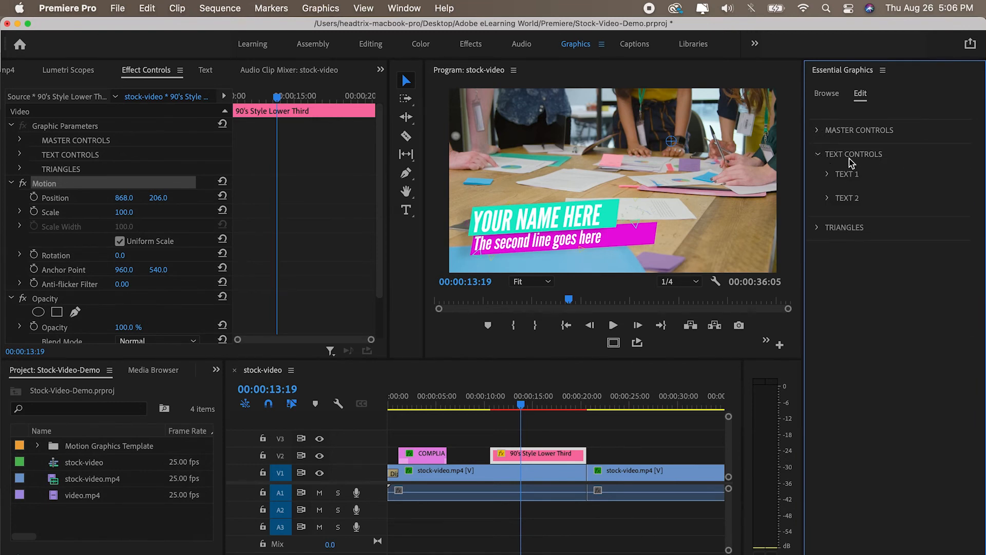
Replace the lower third's first line with "TEAM BUILDING" and its second line with "Diversity Training"
click(828, 175)
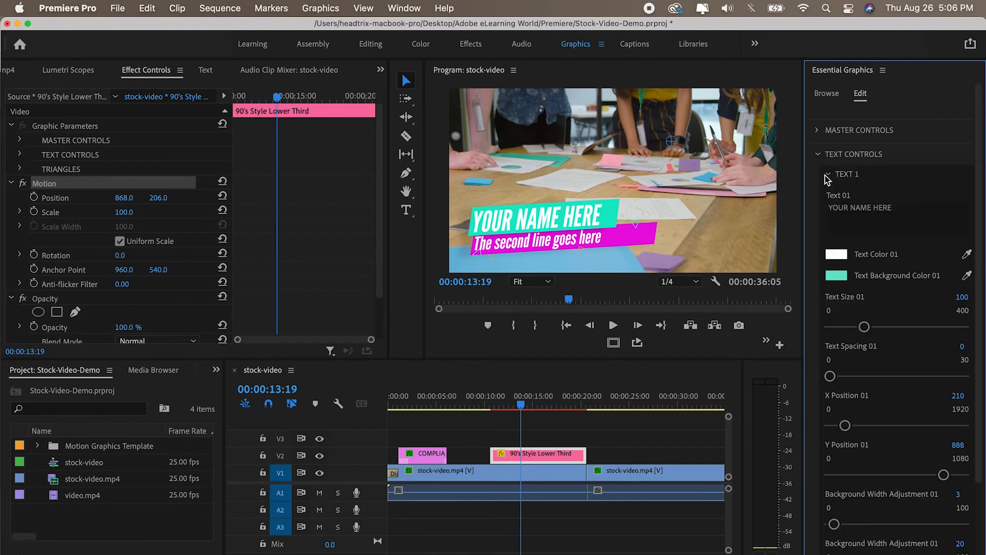
click(850, 207)
text(TEAM BUILDING)
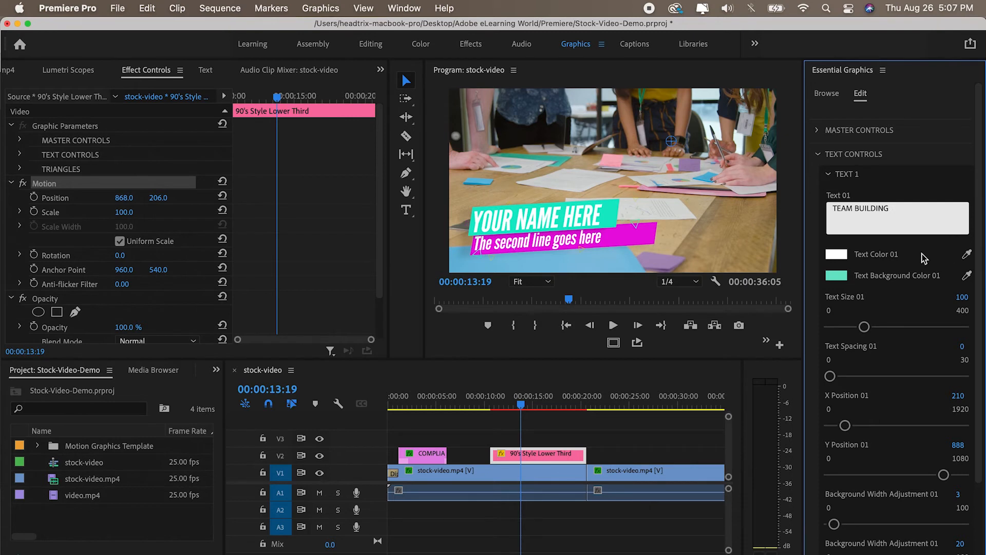
click(887, 259)
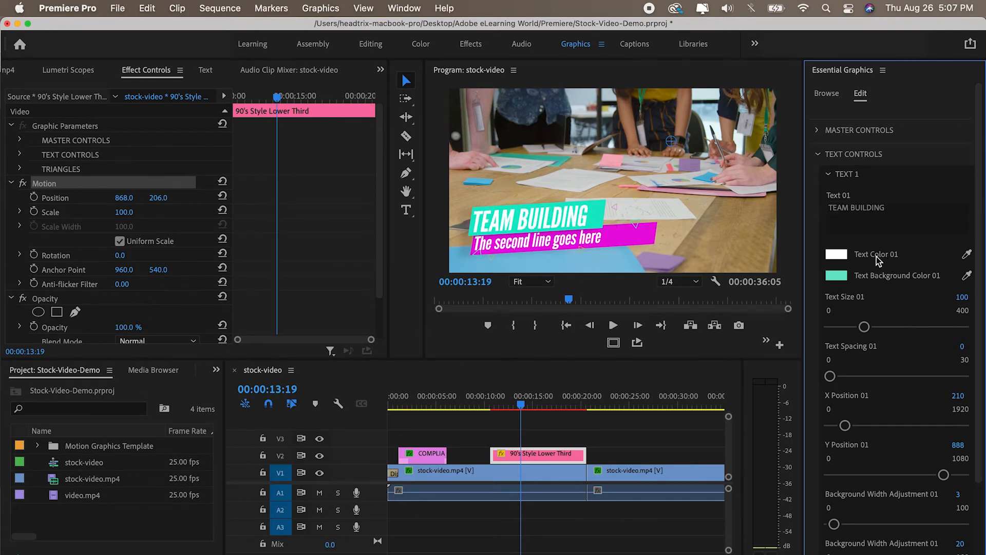
click(829, 178)
click(829, 199)
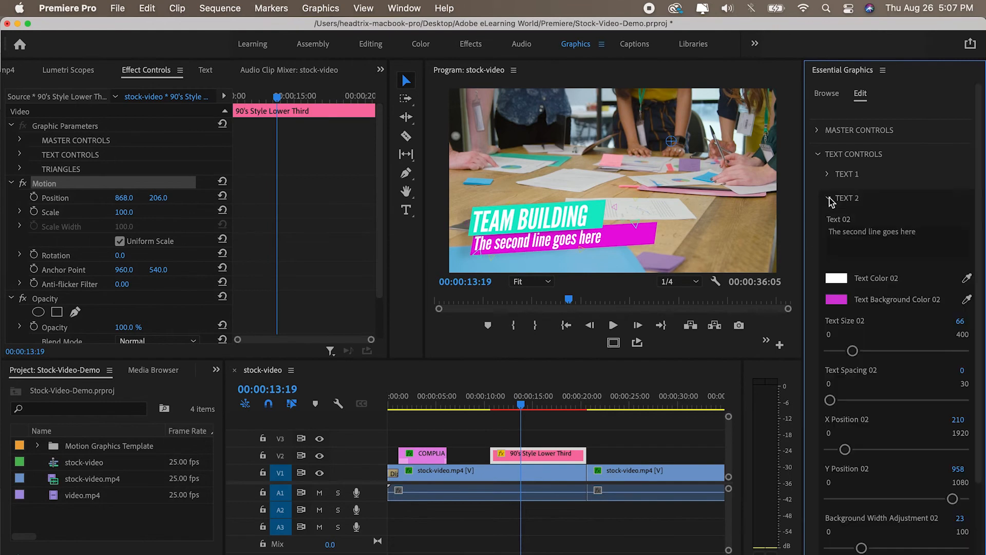
click(850, 222)
text(Diversity Training)
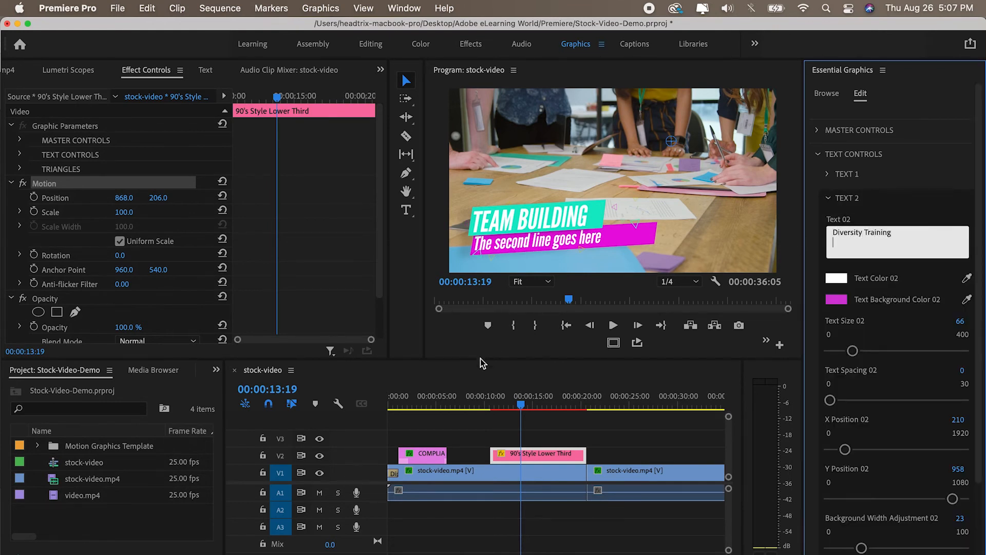
Play the sequence from just before the lower third to review its animation with the new text
click(478, 395)
key(space)
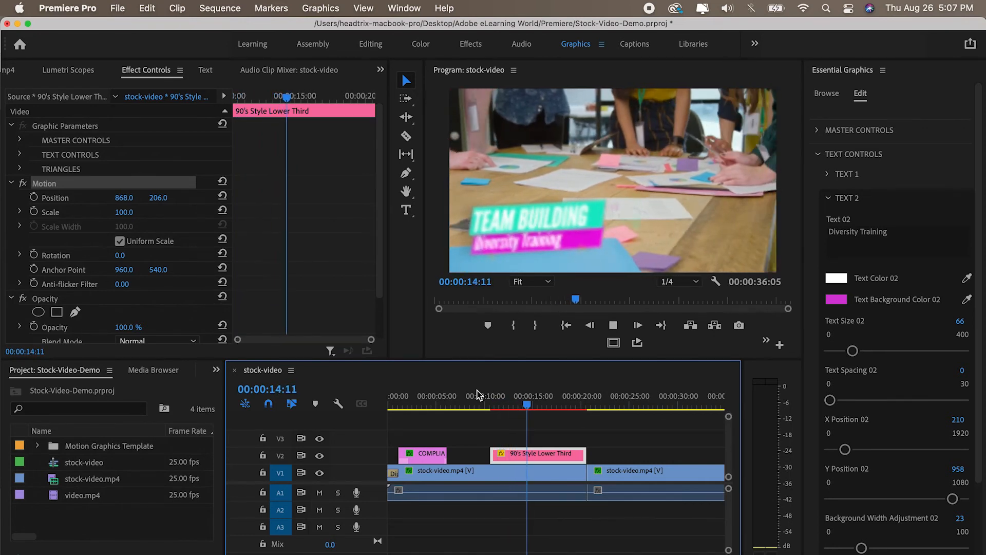
key(space)
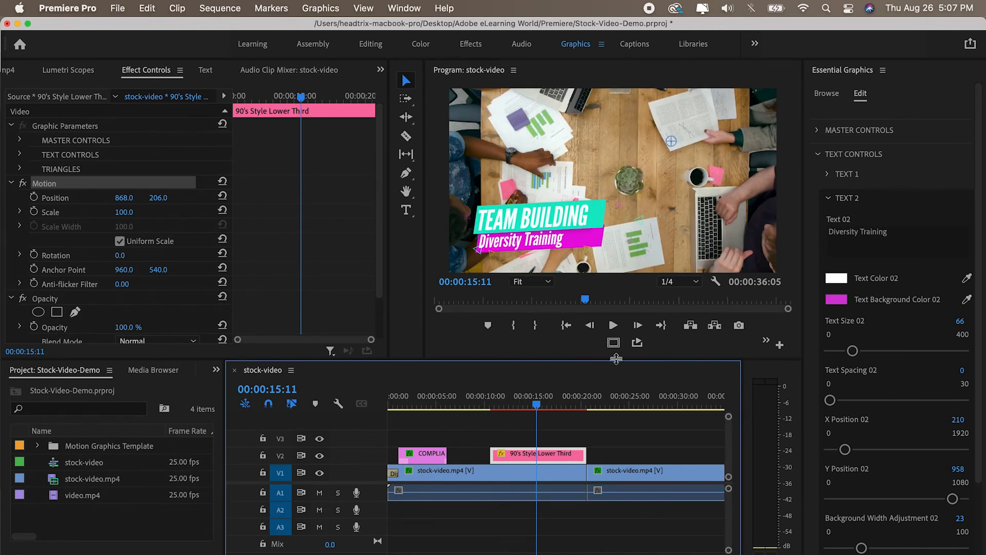
Change the background color behind the "Diversity Training" line to a blue-violet
click(840, 300)
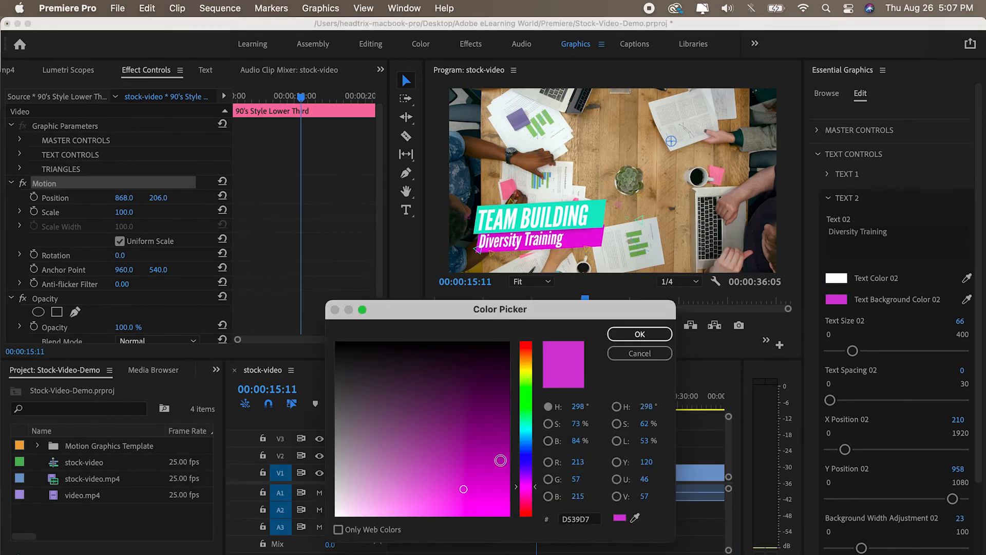
click(530, 462)
click(639, 335)
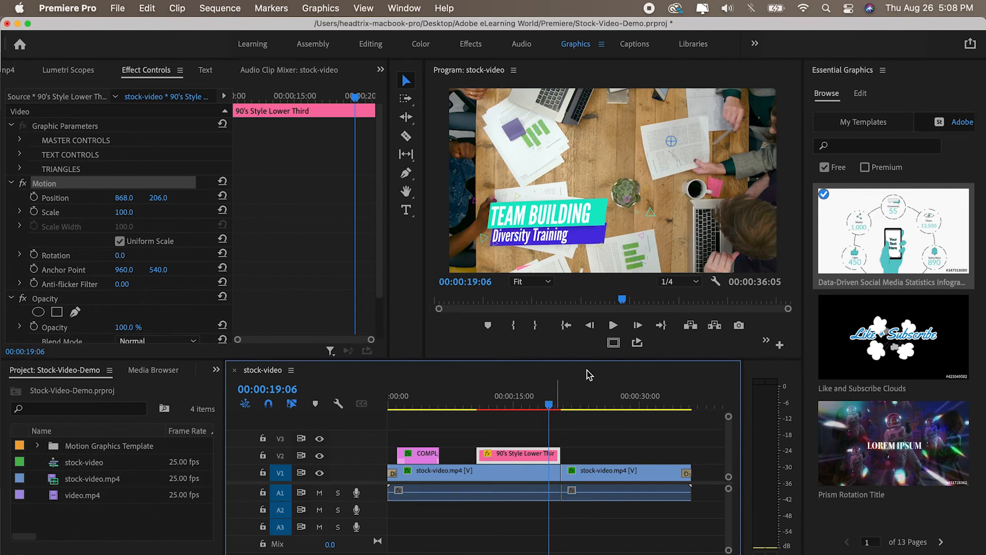
Open a quick export of the sequence and set its output file name to stock-video_updated in the Media folder
click(969, 46)
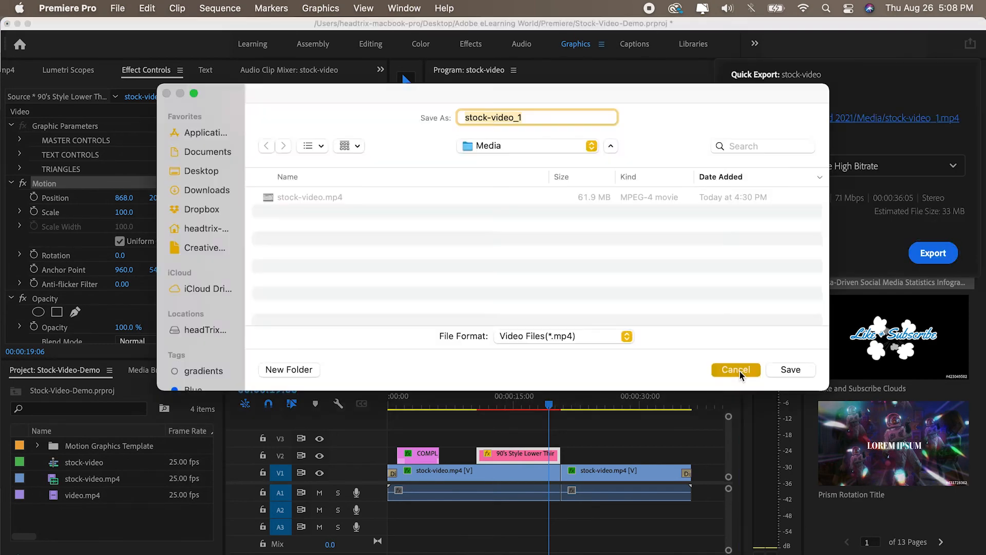
click(733, 368)
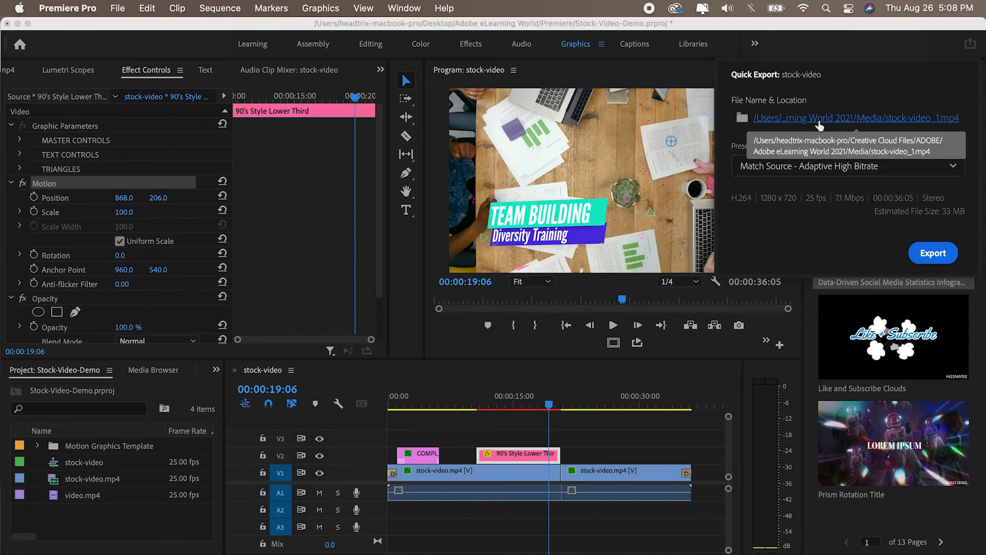
click(818, 122)
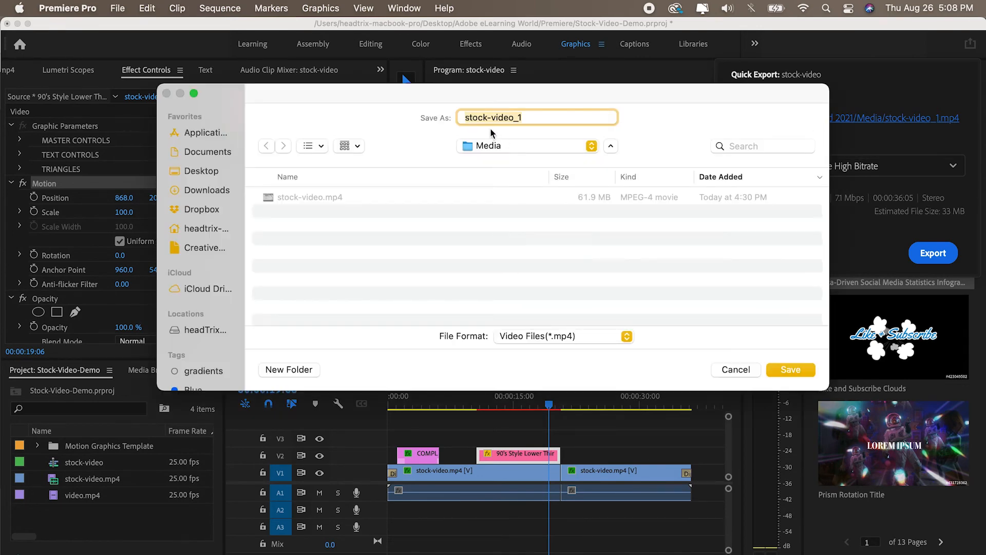
click(534, 117)
key(BackSpace)
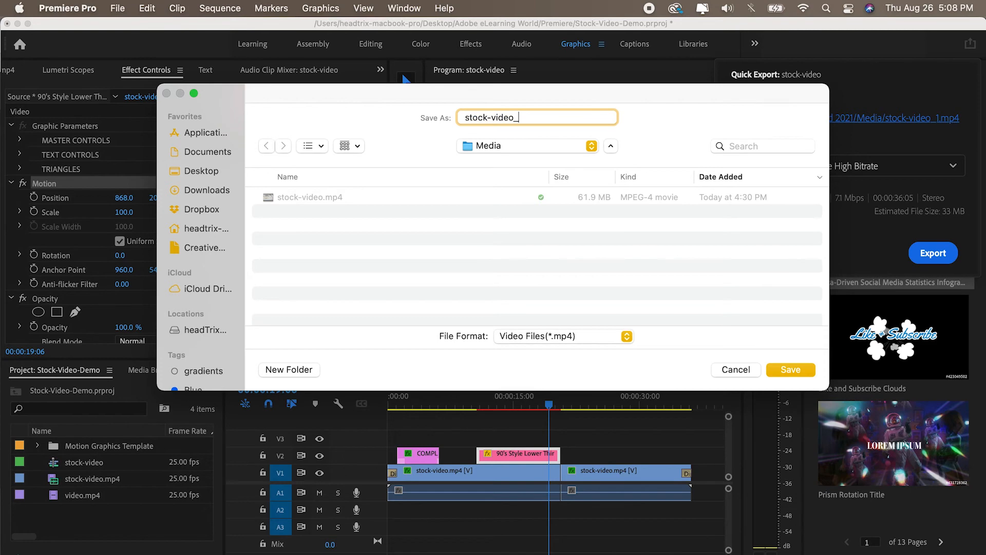
text(updated)
click(784, 371)
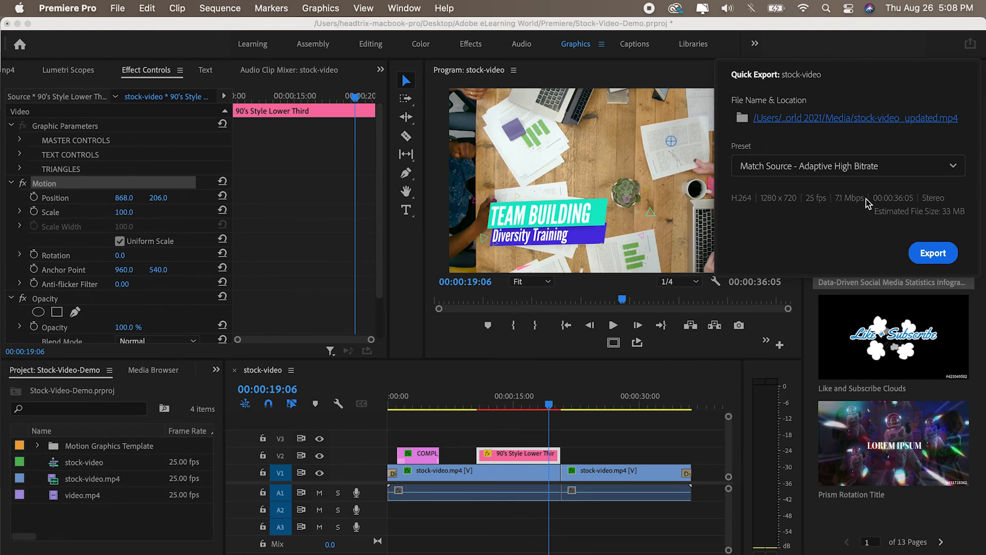
Export the sequence with the Match Source - Adaptive High Bitrate preset after reviewing the available quality presets
click(953, 168)
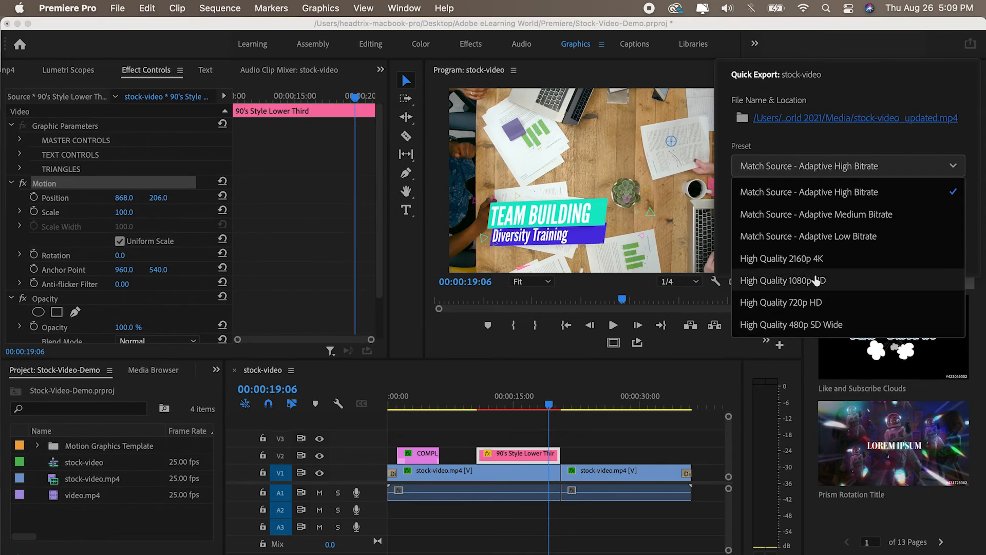
click(905, 102)
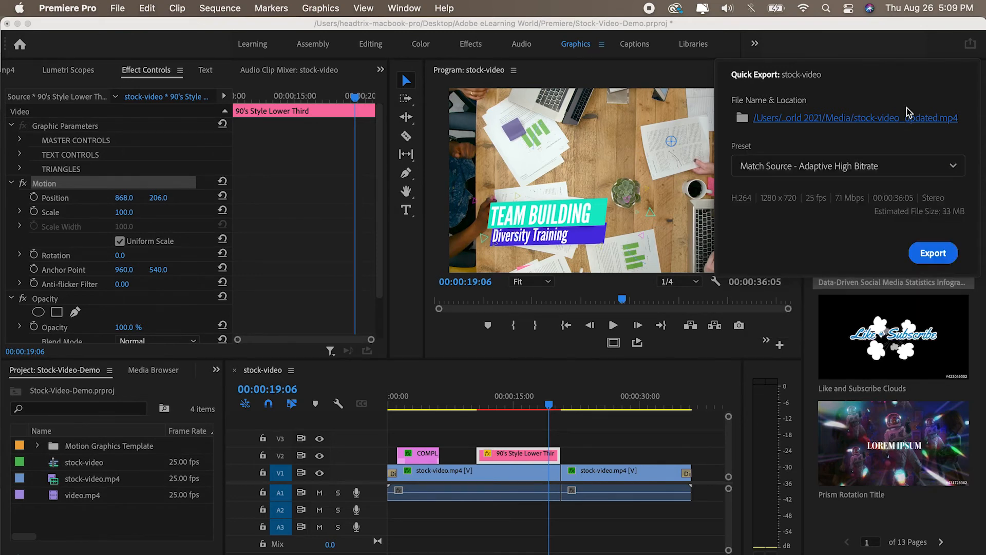
click(932, 256)
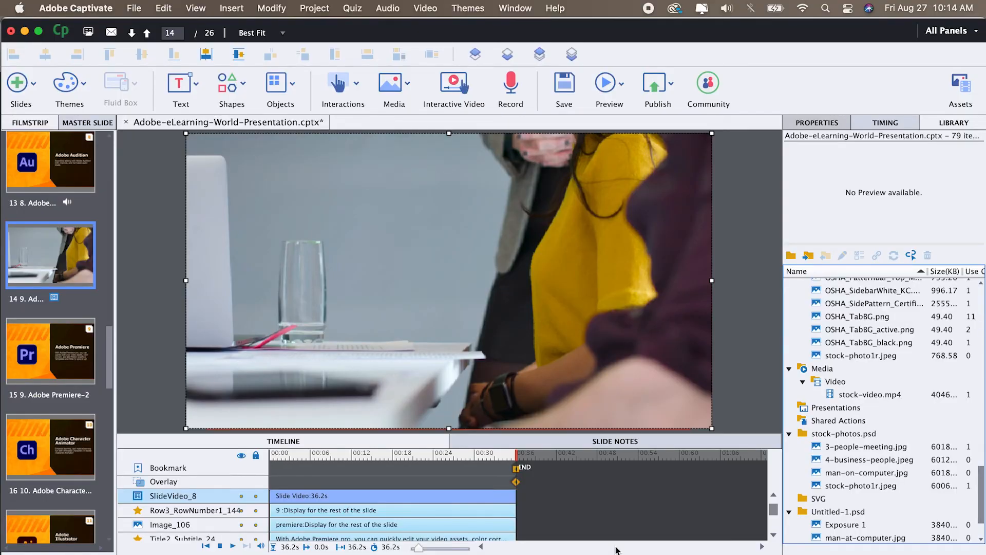
In Adobe Captivate, replace slide 14's stock-video.mp4 in the project library with stock-video_updated.mp4 from the Media folder
right_click(452, 277)
click(486, 302)
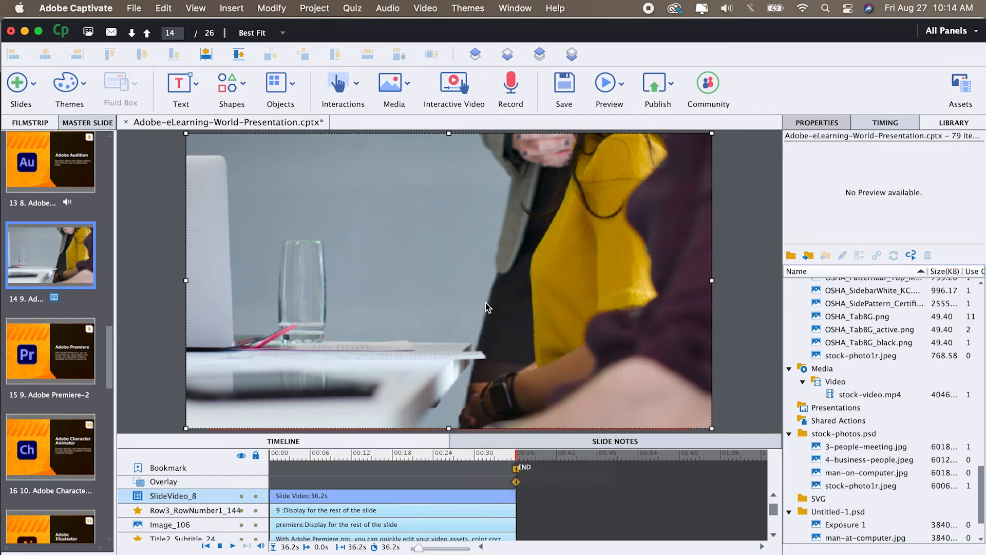
double_click(829, 396)
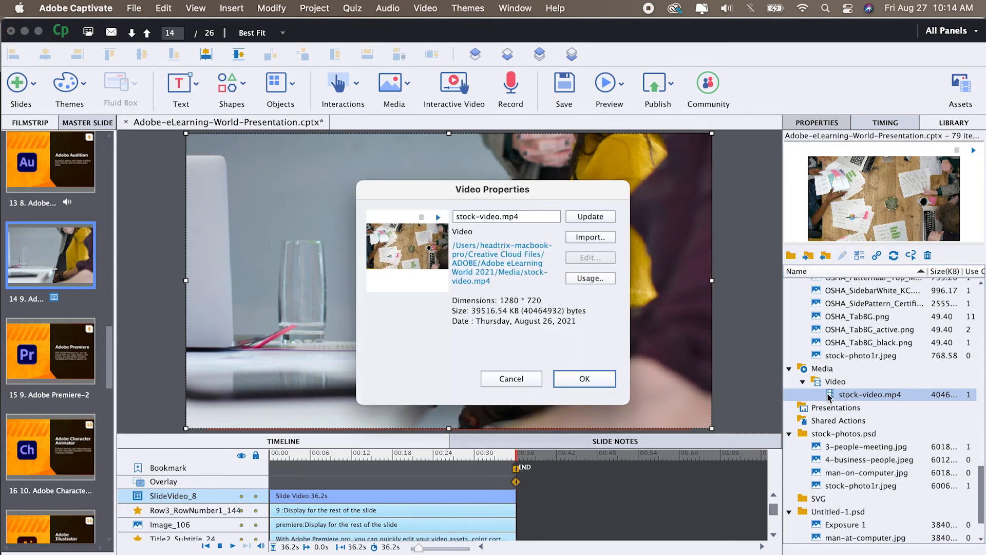
click(589, 238)
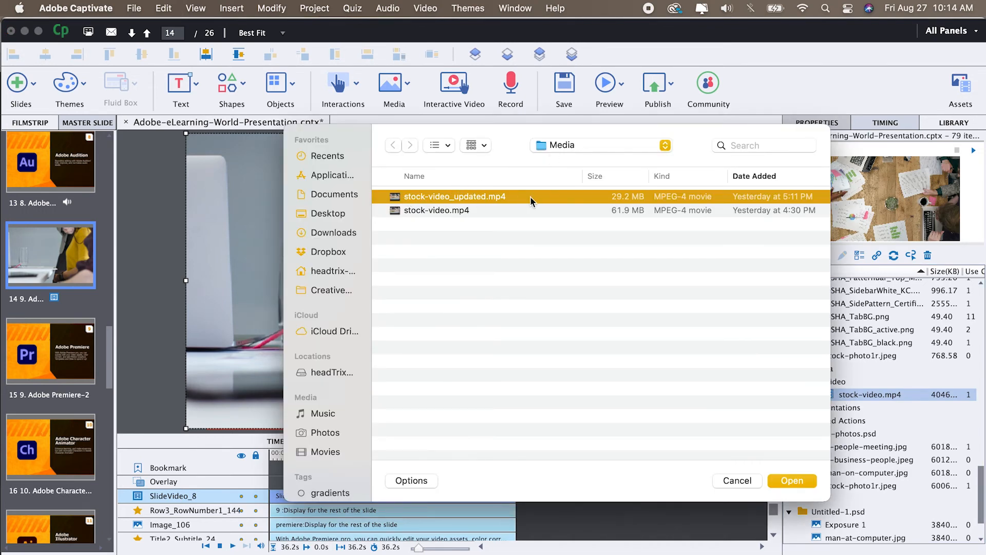
click(791, 479)
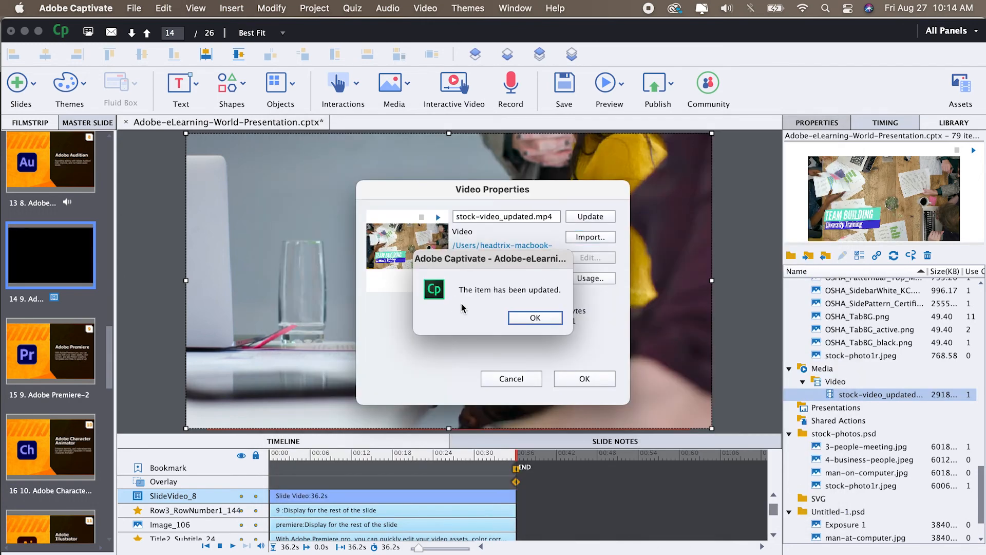
click(537, 317)
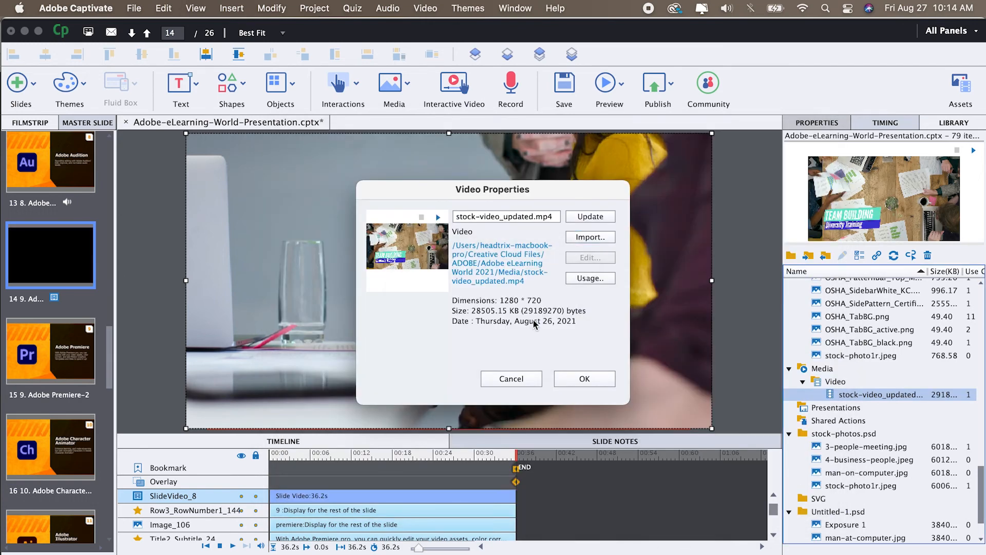
click(589, 379)
Preview the project from slide 14 and play the updated slide video
click(609, 84)
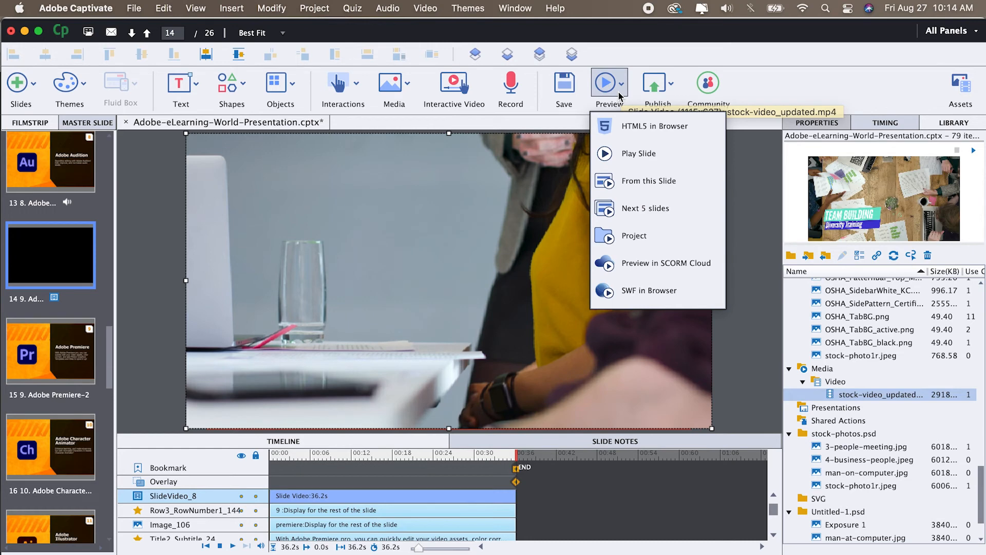
click(635, 183)
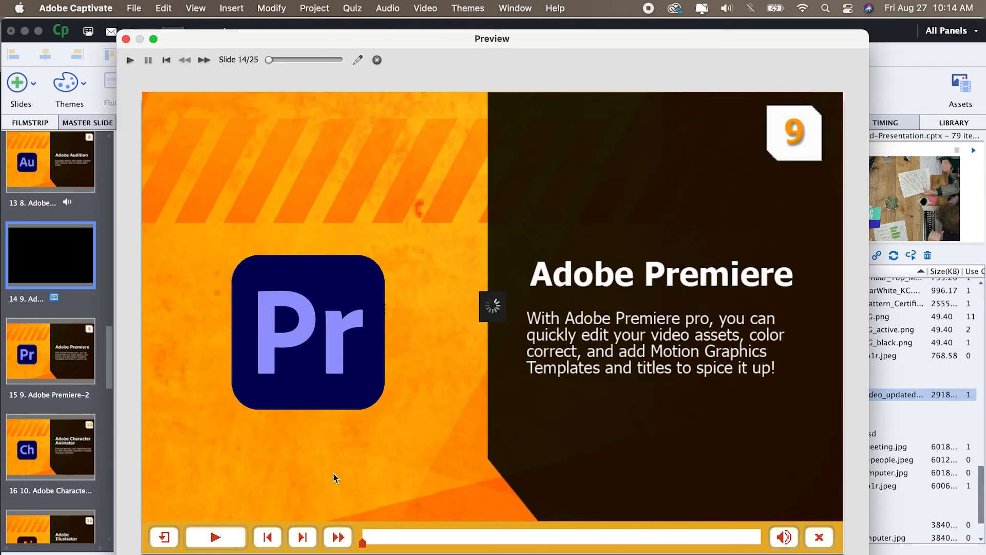
click(217, 536)
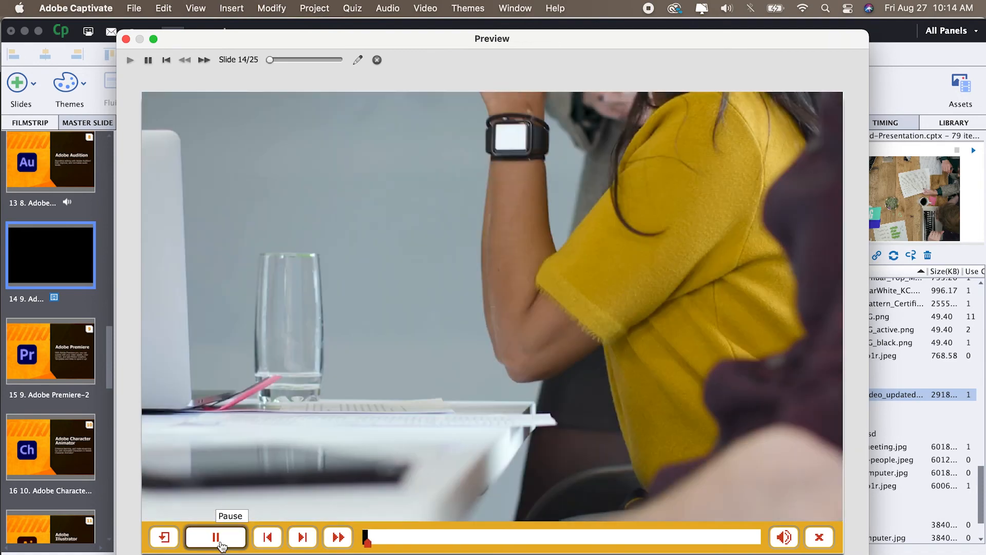